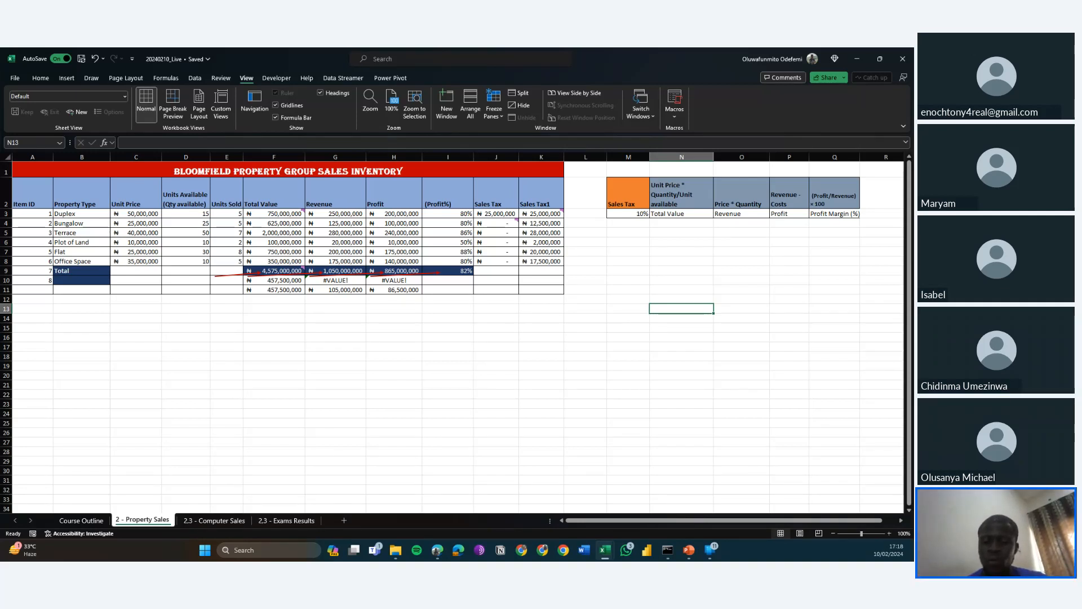
key("alt+Tab")
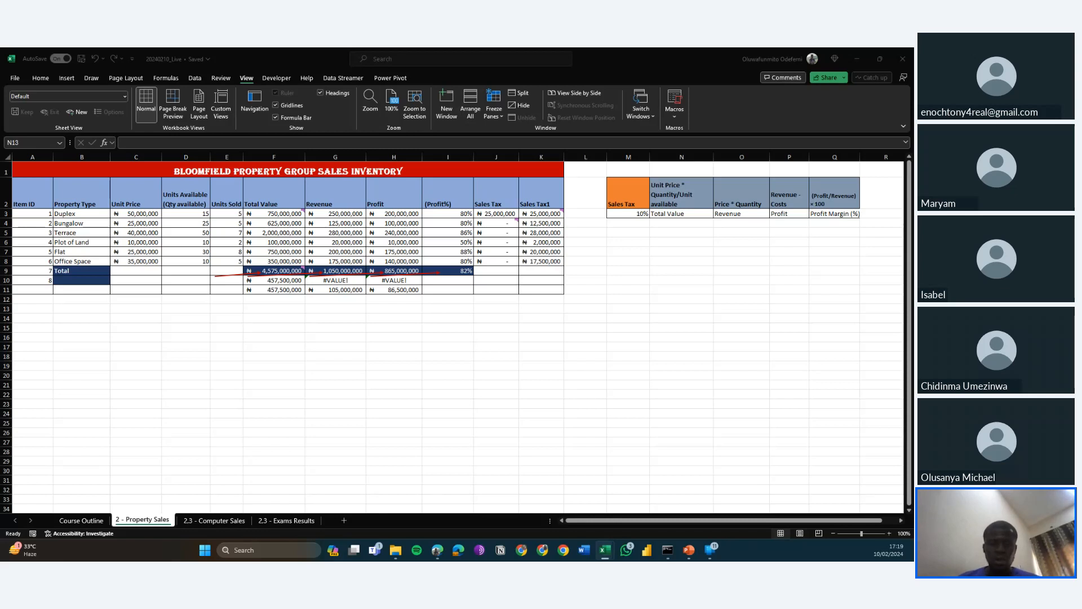
key("alt+Tab")
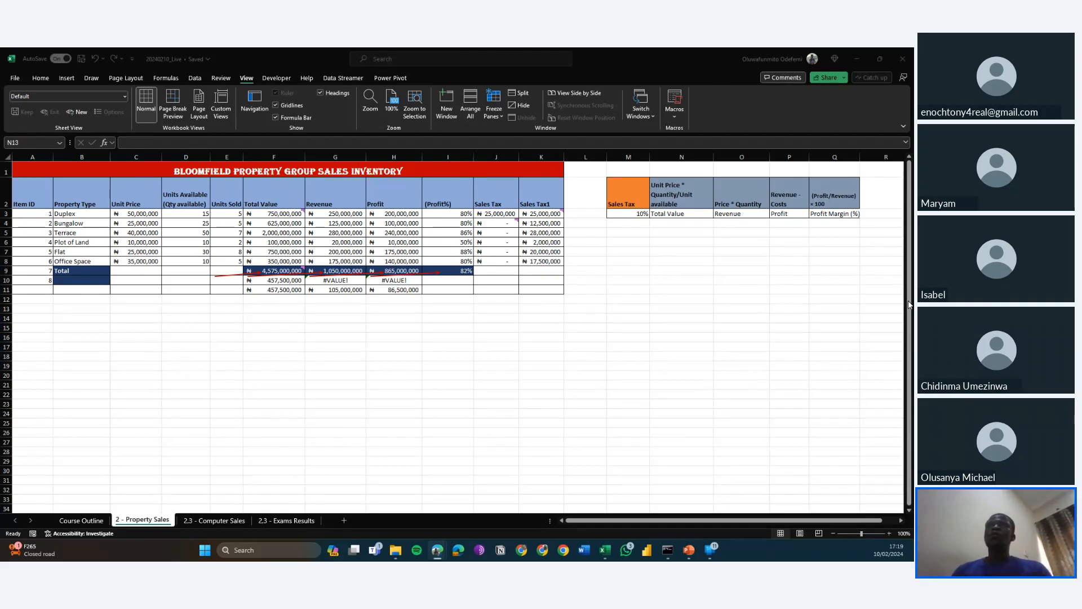
Zoom the Property Sales sheet to 120% and autofit the widths of the Sales Tax1 and Sales Tax columns.
left_click(768, 297)
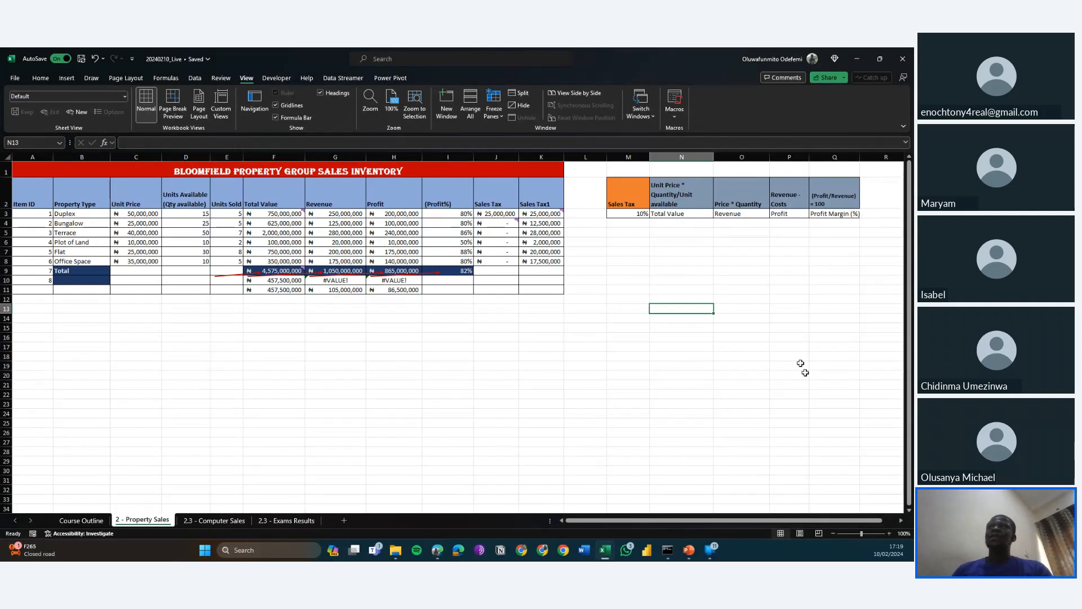
left_click(889, 531)
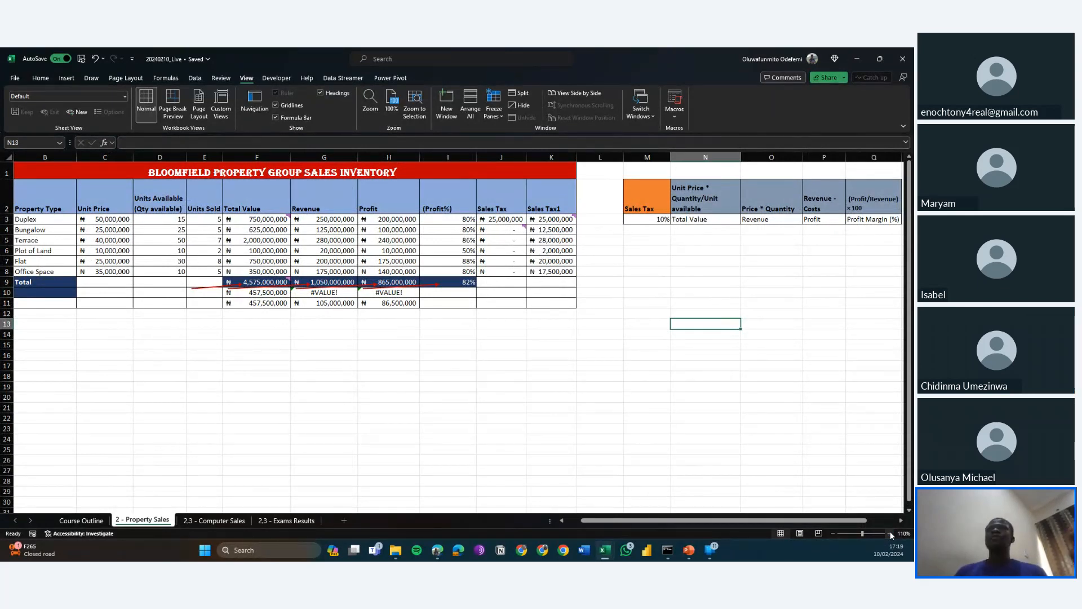
left_click(891, 531)
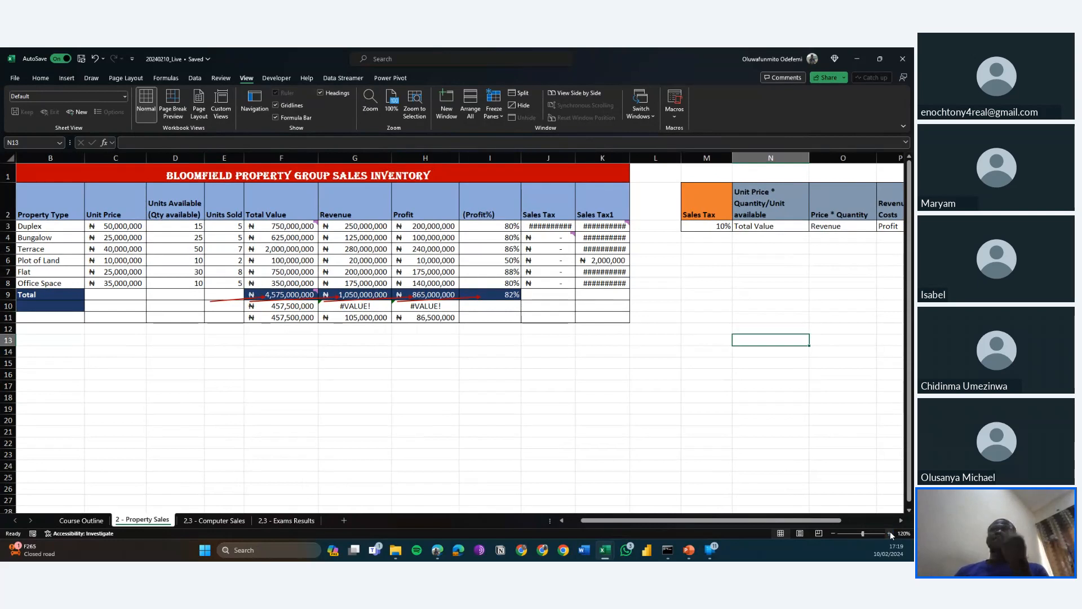
double_click(630, 159)
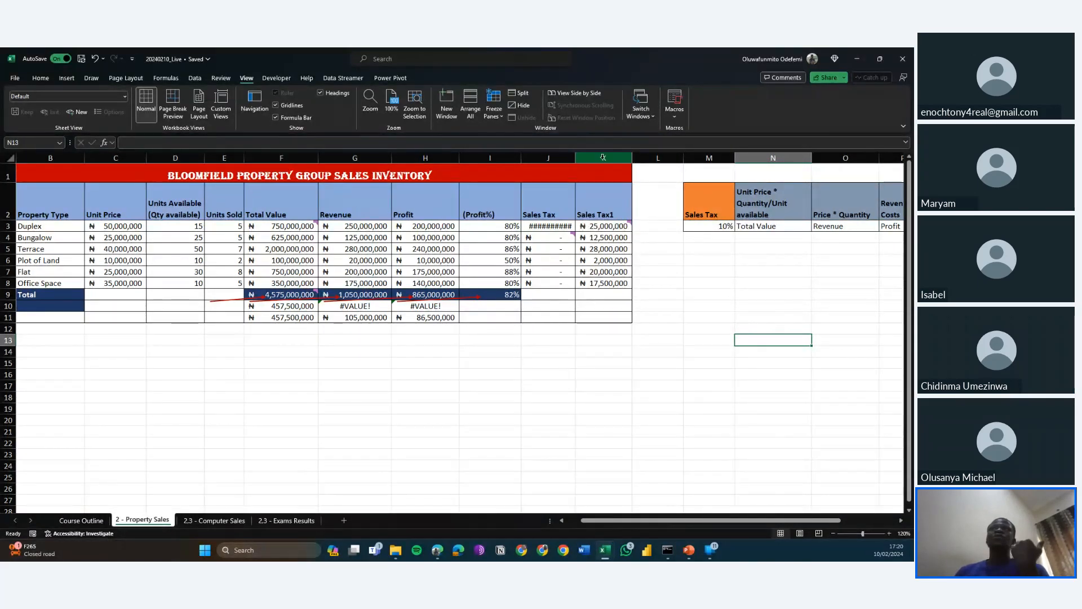
double_click(573, 154)
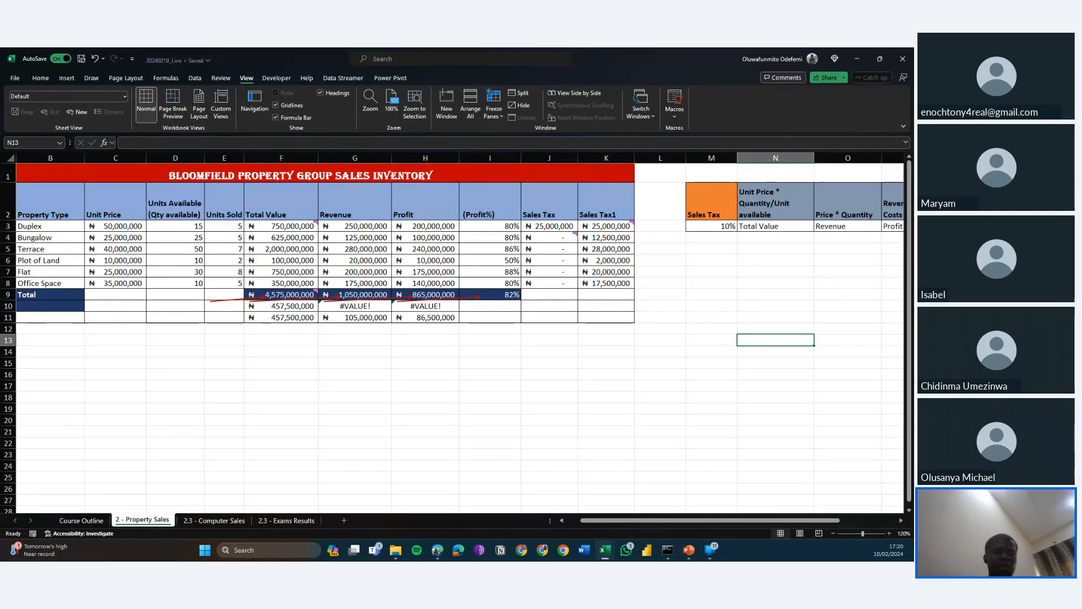
key("alt+Tab")
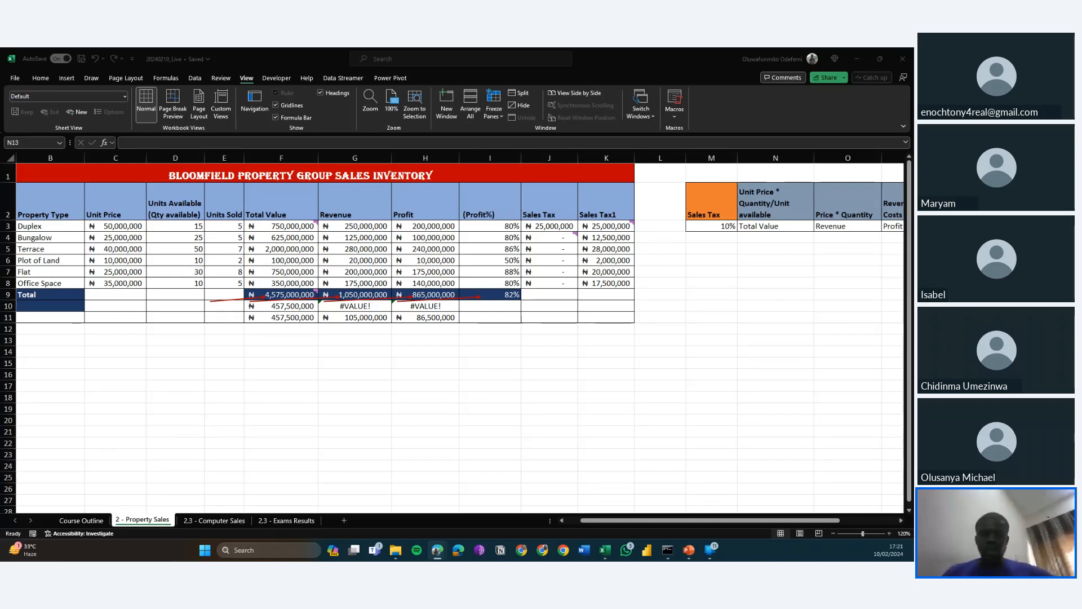
key("alt+Tab")
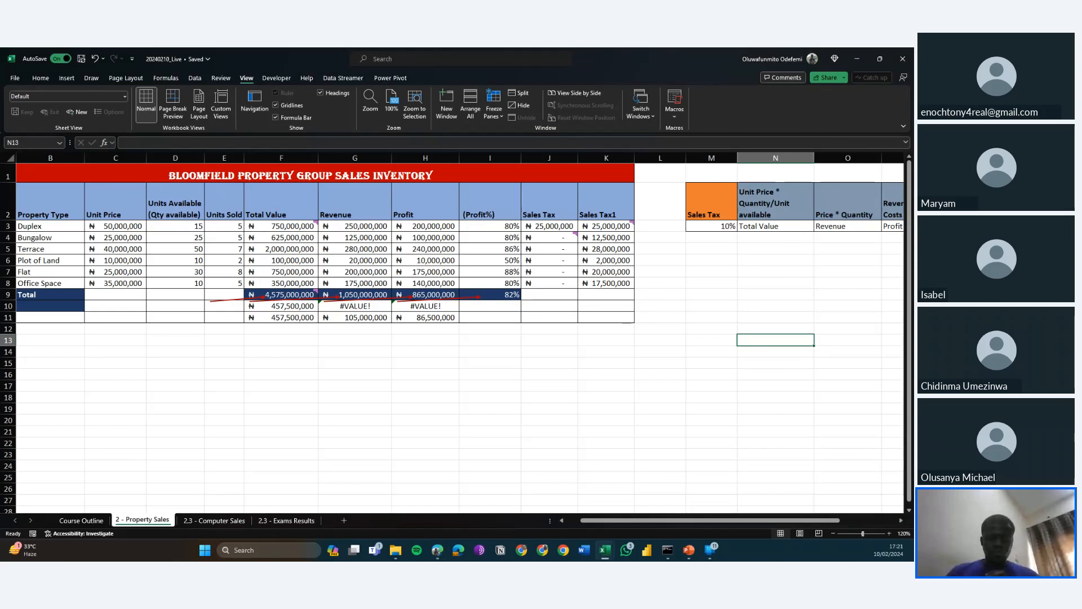
key("alt+Tab")
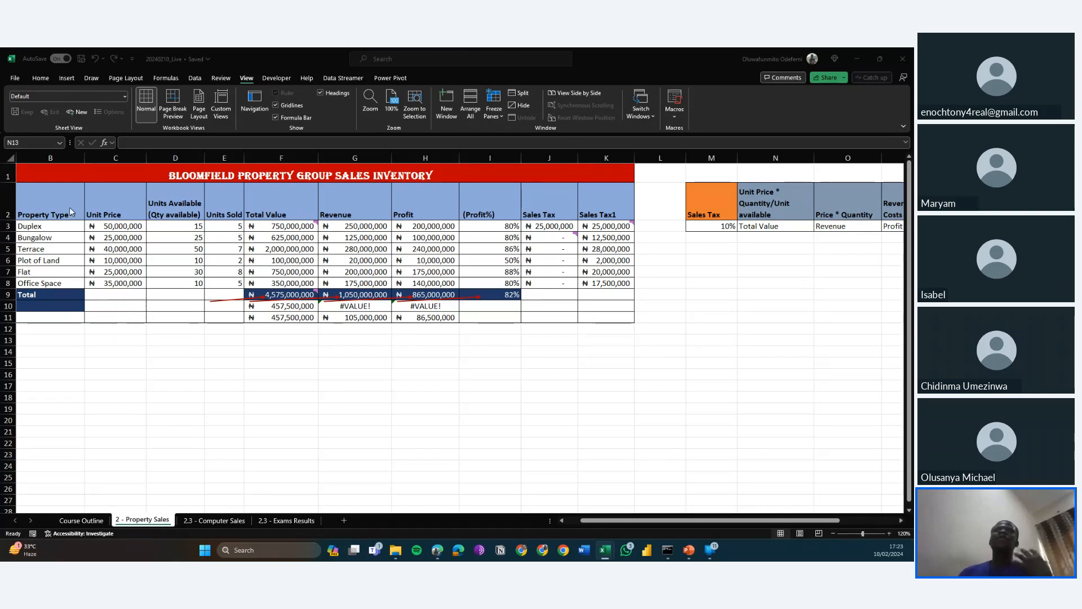
Select the property types and unit prices with their headers, from B2 to C8.
left_click(42, 207)
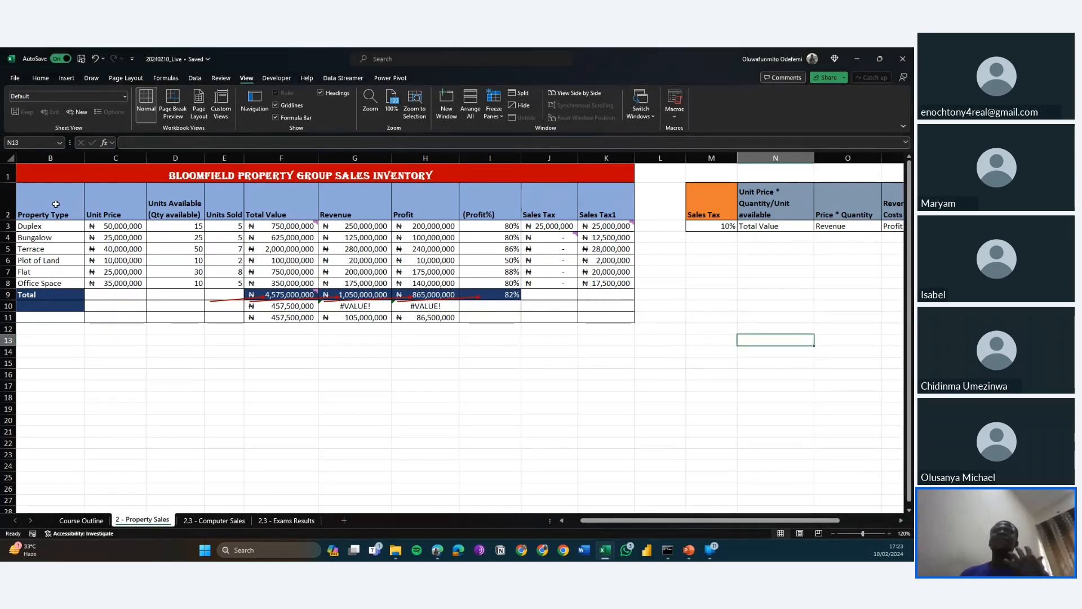
left_click(56, 204)
key("shift+Right")
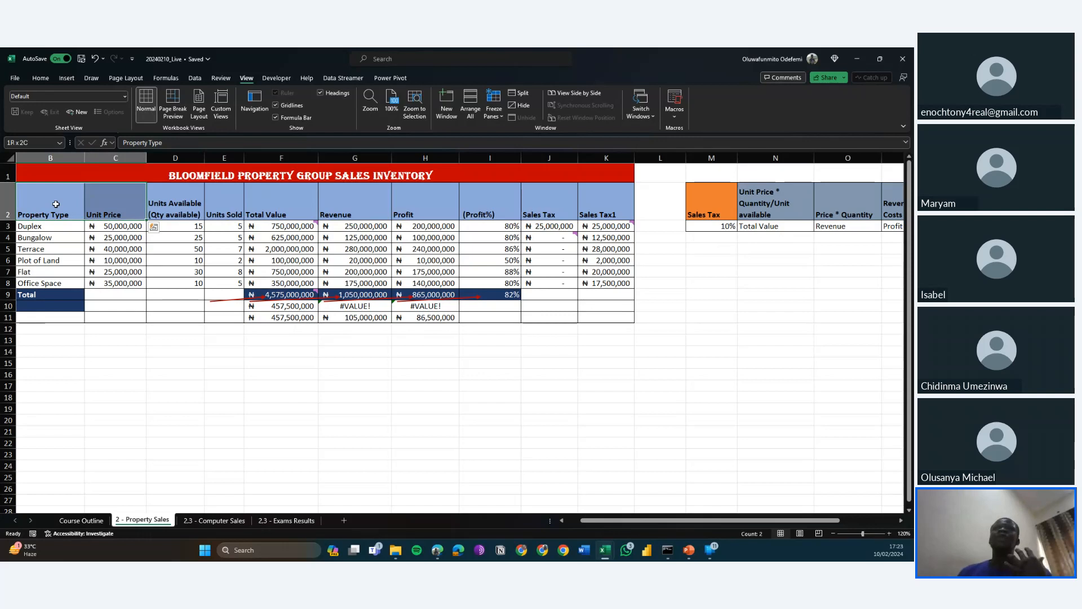
key("shift+Down")
key("shift+Down")
key("shift+Down")
key("shift+Down")
key("shift+Down")
key("shift+Down")
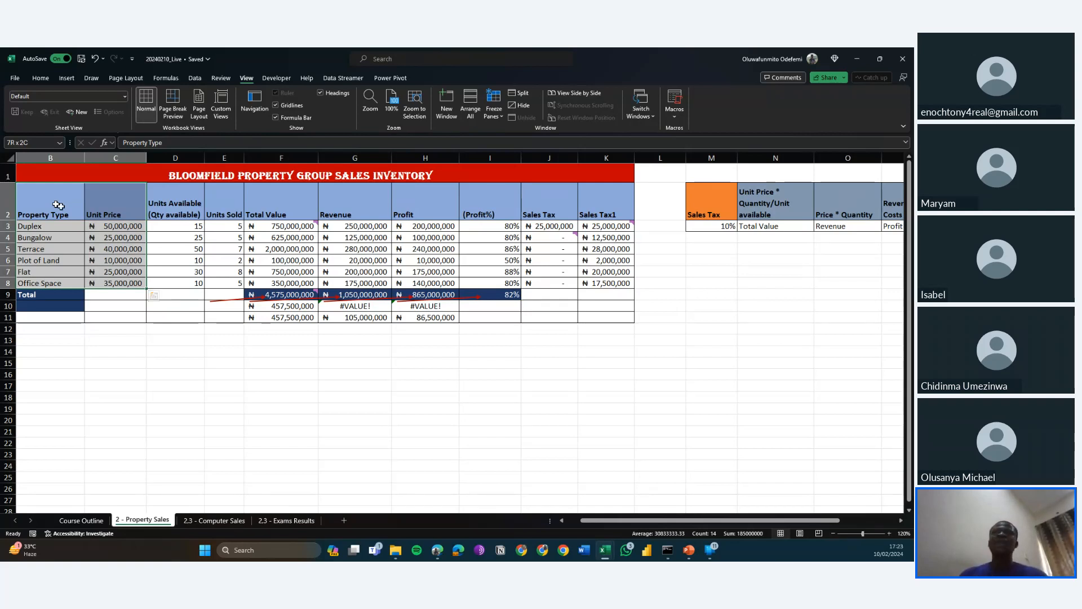
Reselect the Property Type and Unit Price data in B2:C8 without the total row and open the recommended charts for it.
left_click(41, 214)
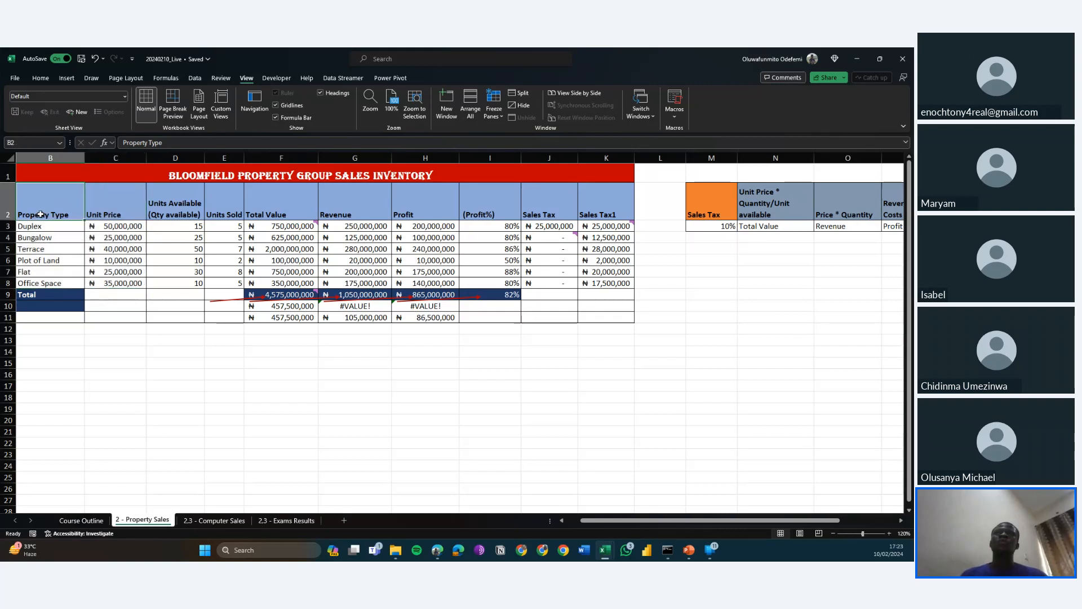
key("Left")
key("shift+Right")
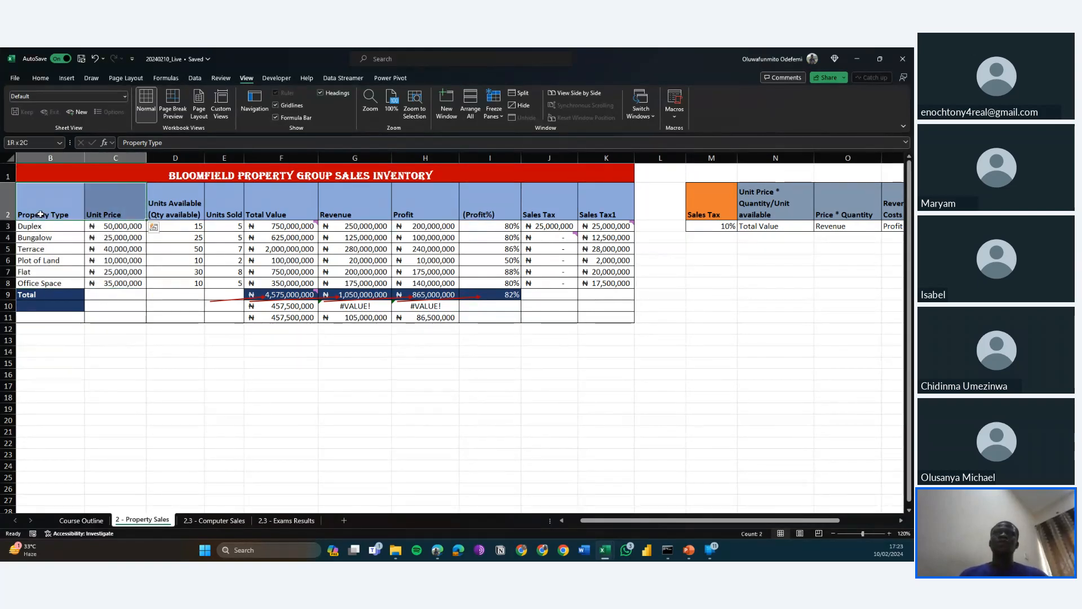
key("shift+Down")
key("shift+Down")
key("shift+Down")
key("shift+Down")
key("shift+Down")
key("shift+Down")
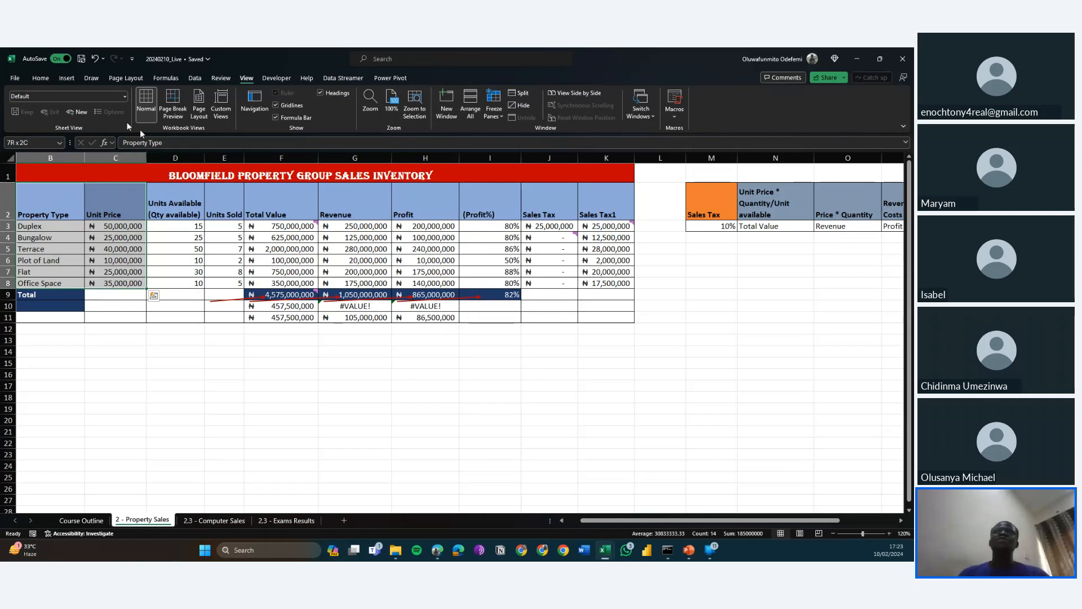
left_click(76, 82)
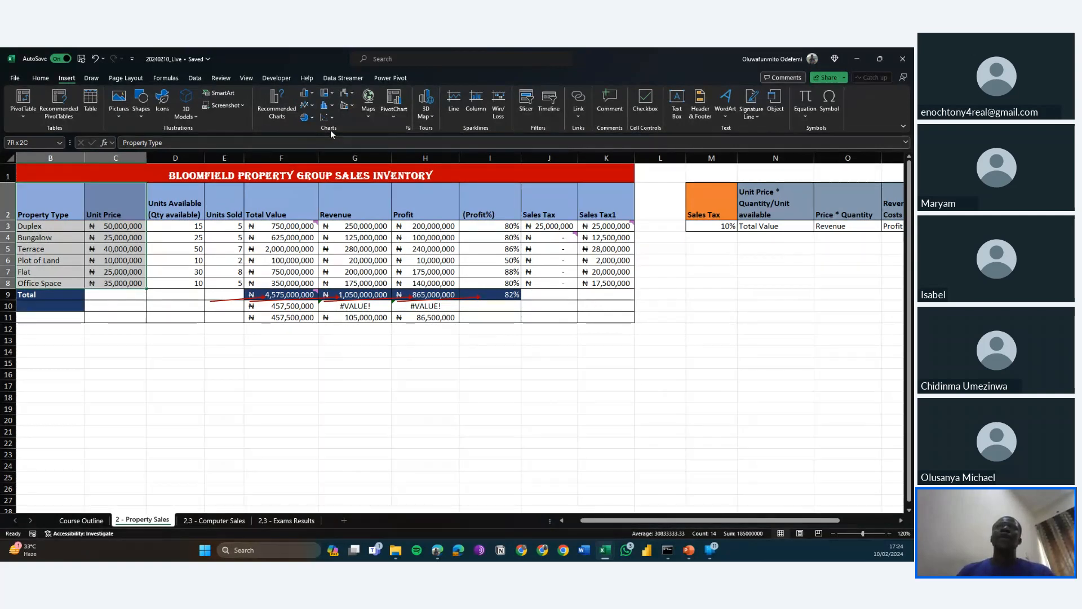
left_click(284, 112)
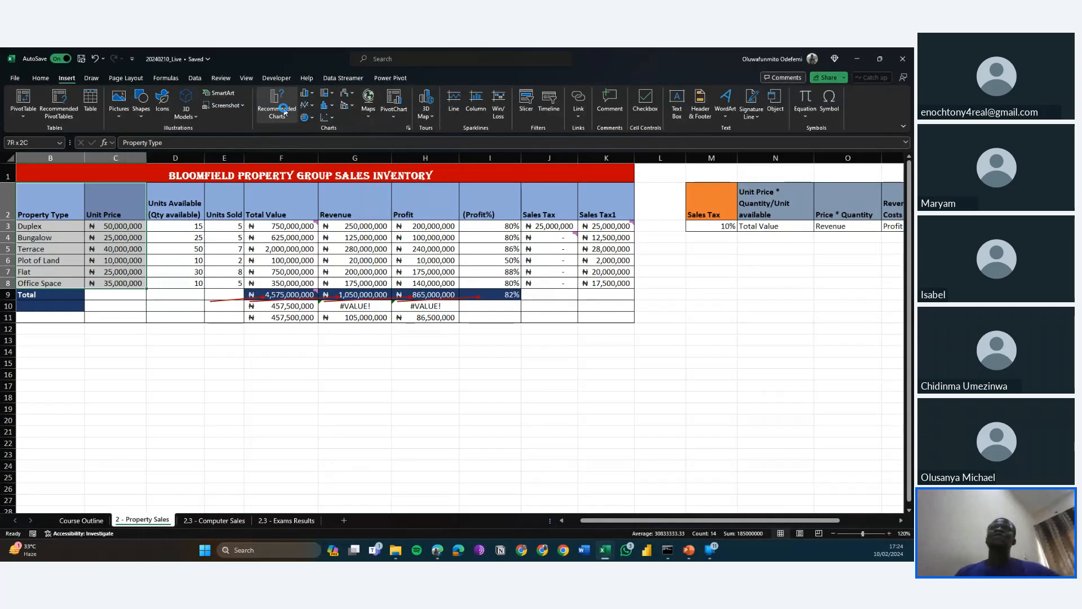
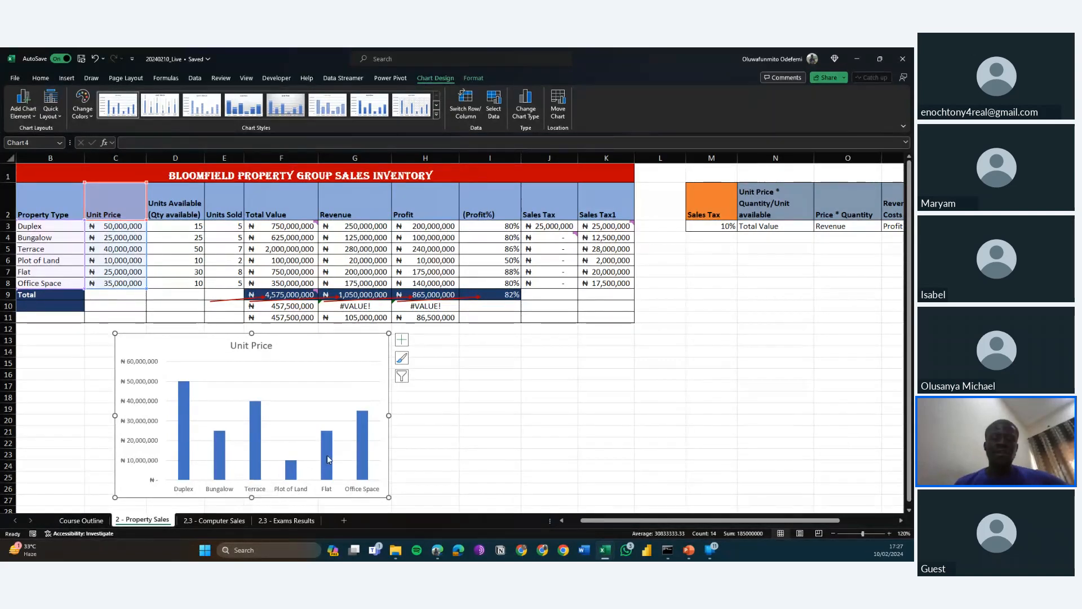
Widen the Unit Price chart so its right edge reaches into column H.
mouse_move(365, 445)
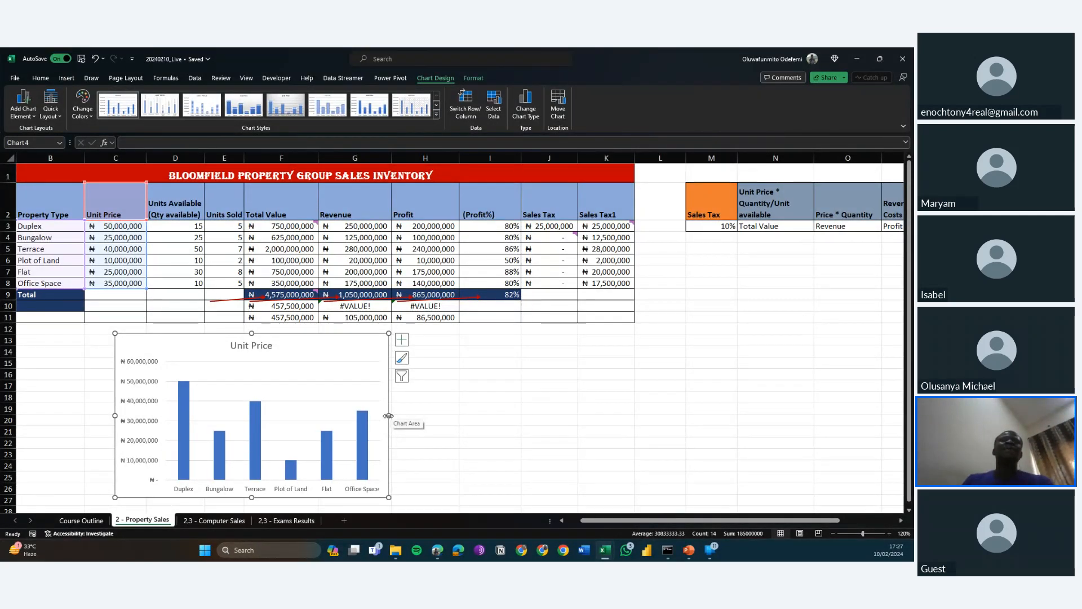
left_click_drag(389, 414, 419, 420)
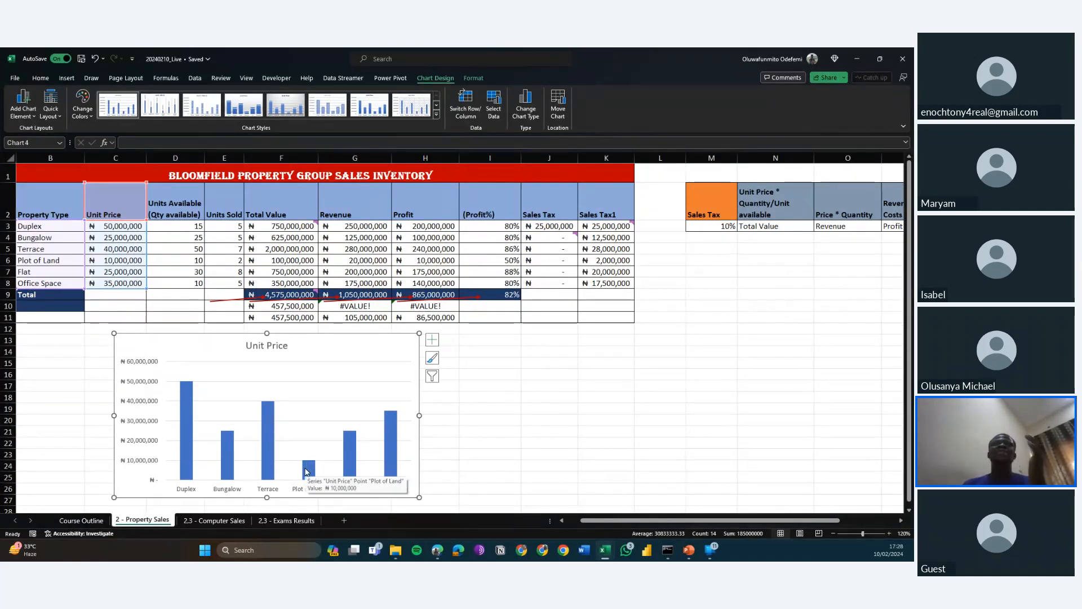
mouse_move(229, 455)
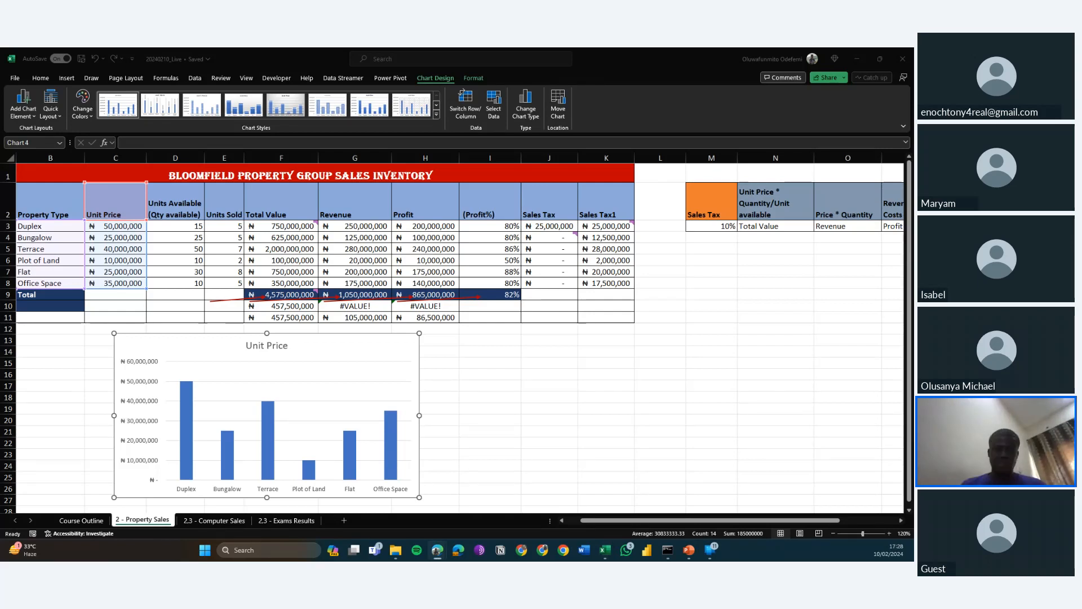
key("alt+Tab")
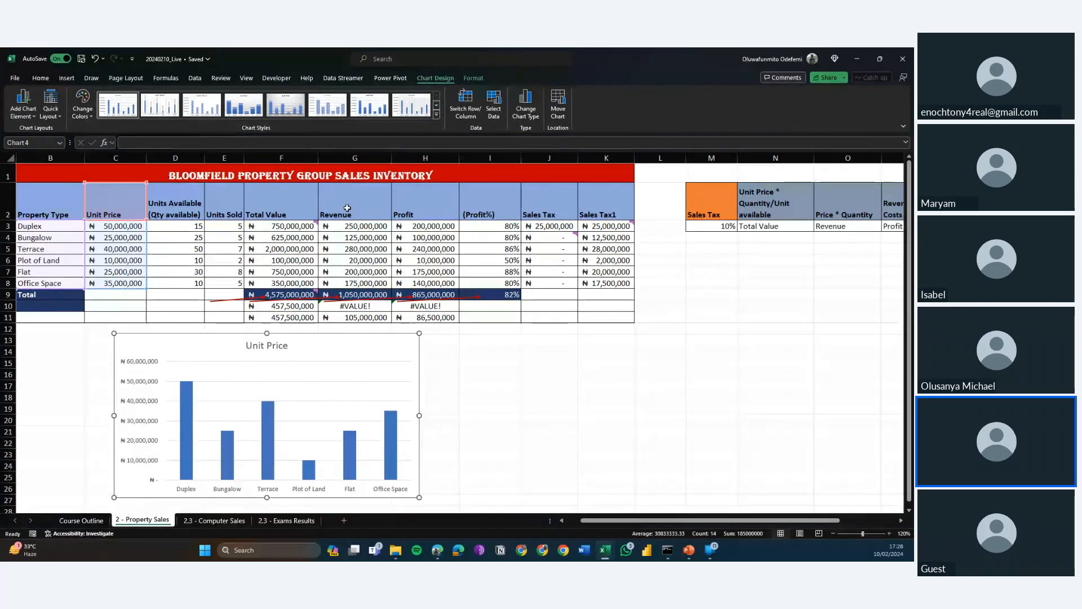
Insert the recommended clustered column chart of Revenue by Property Type from B2:B8 and G2:G8.
left_click_drag(344, 217, 346, 281)
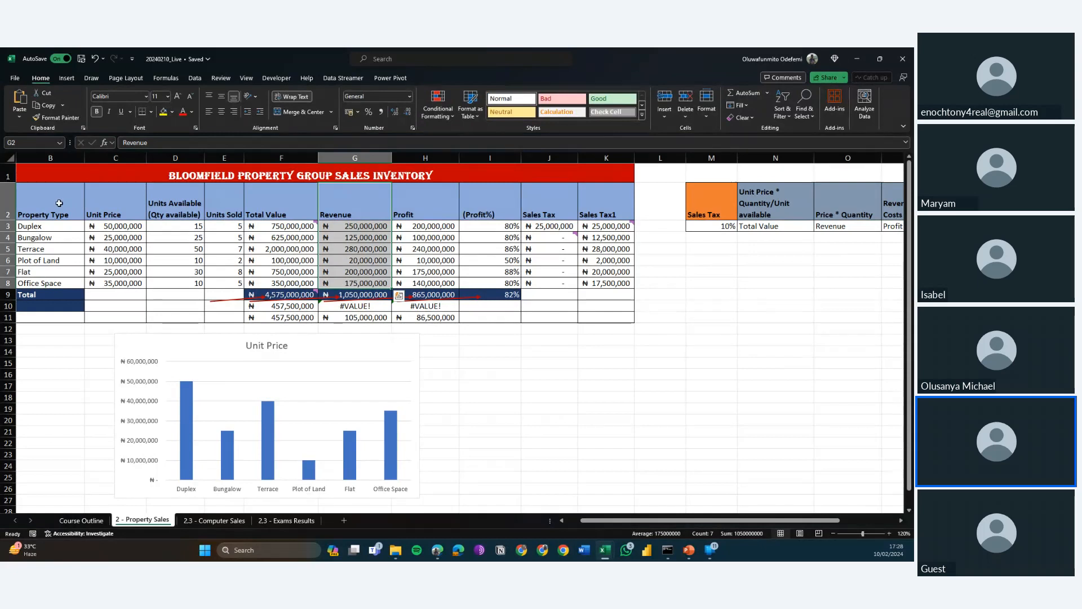
left_click_drag(59, 203, 50, 278)
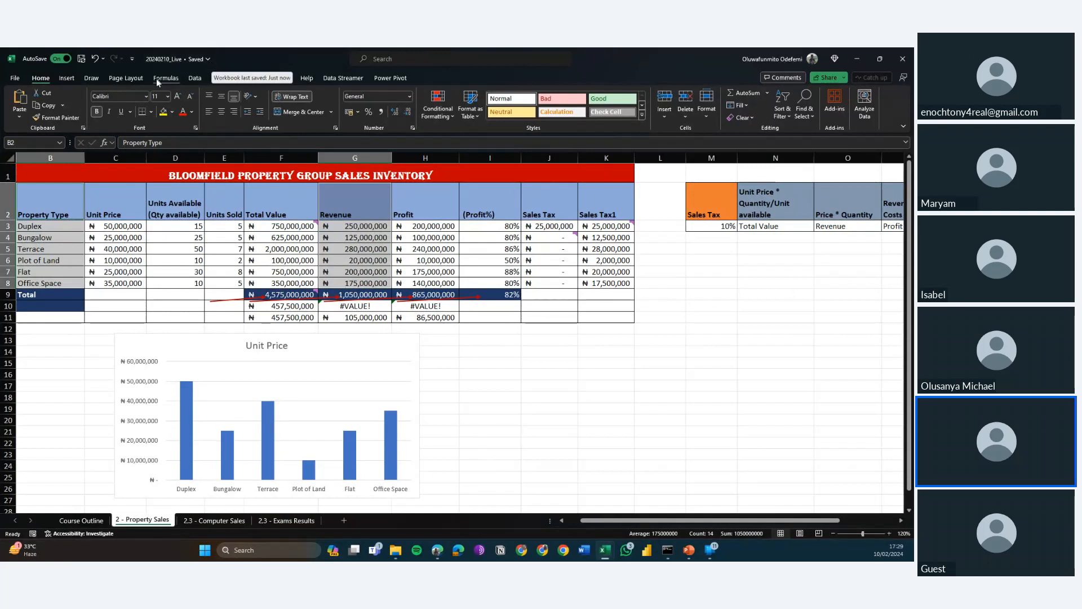
left_click(68, 79)
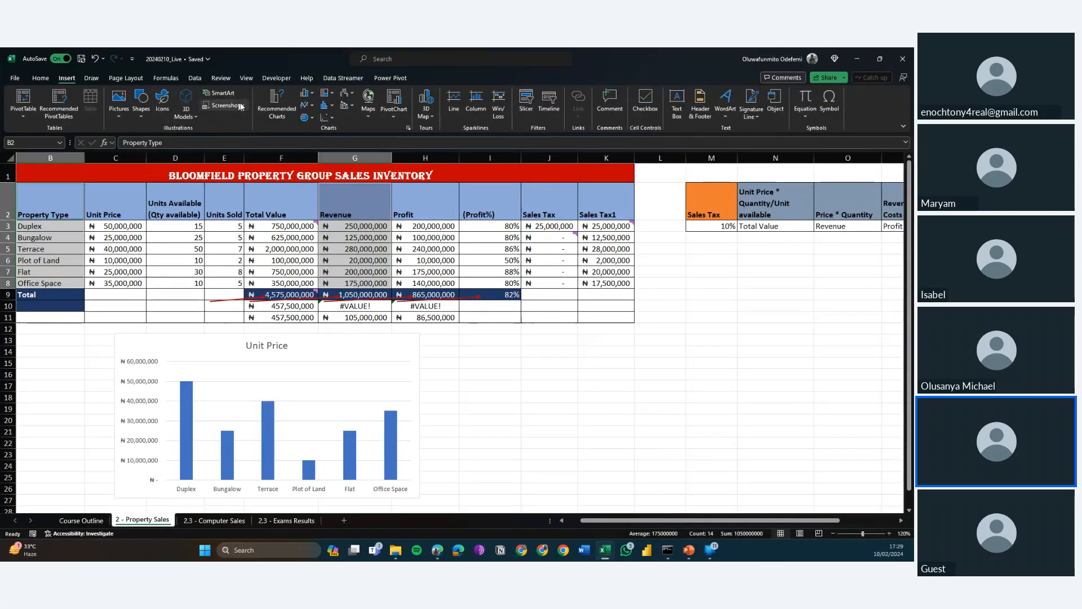
left_click(268, 105)
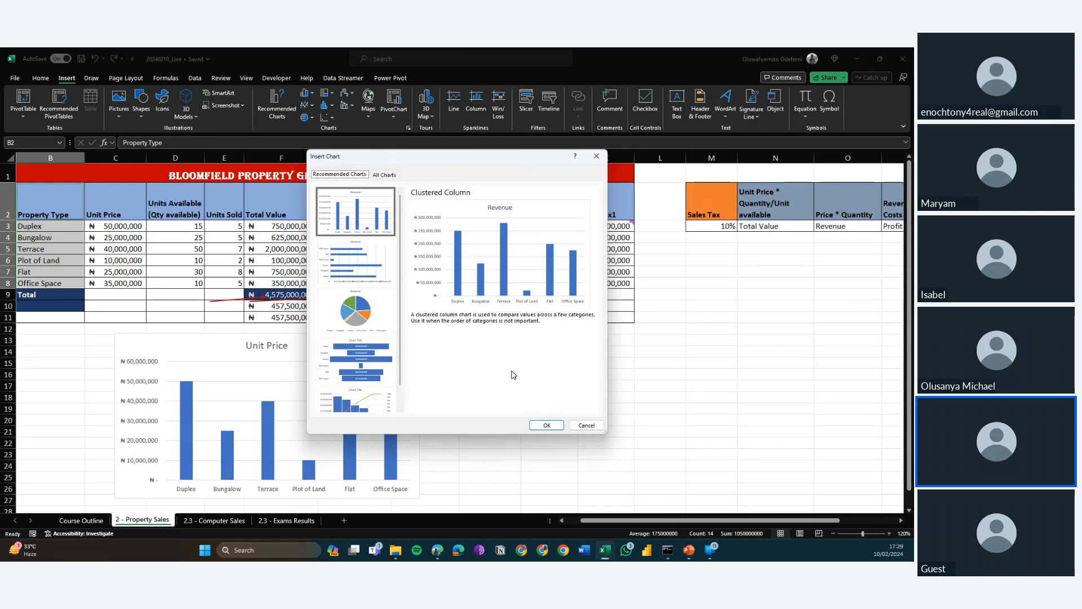
left_click(544, 423)
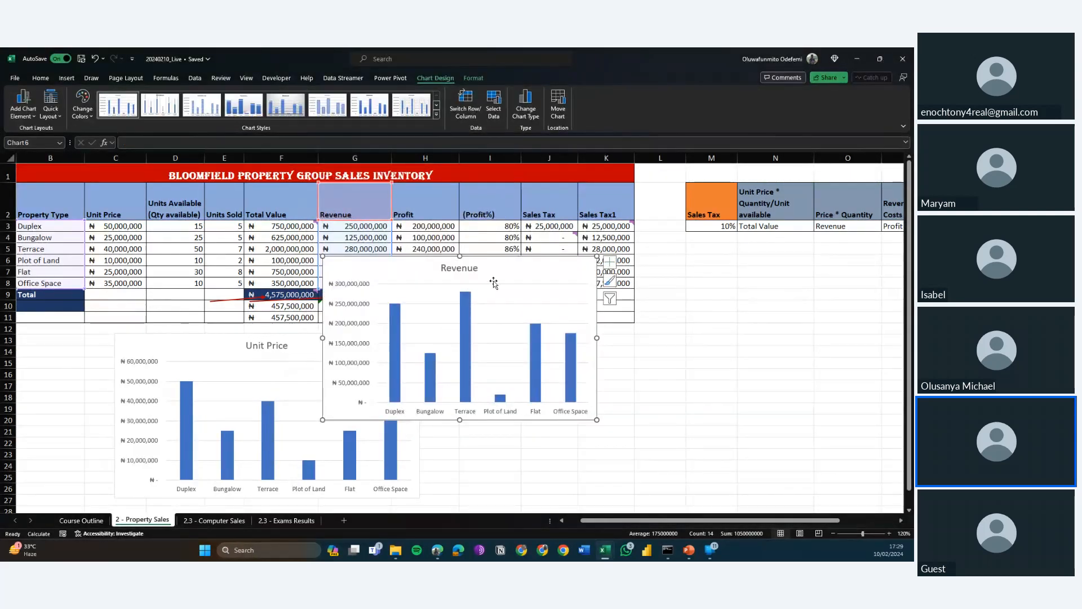
Place the Revenue chart beside the Unit Price chart below the table and widen it to a matching size.
left_click_drag(494, 282, 618, 367)
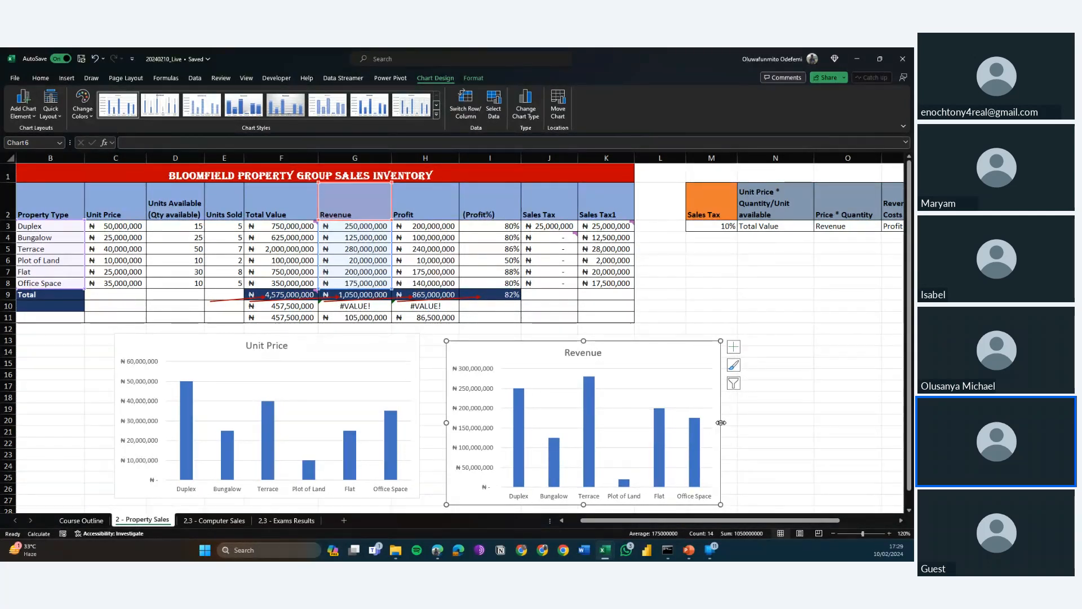
left_click_drag(721, 422, 752, 422)
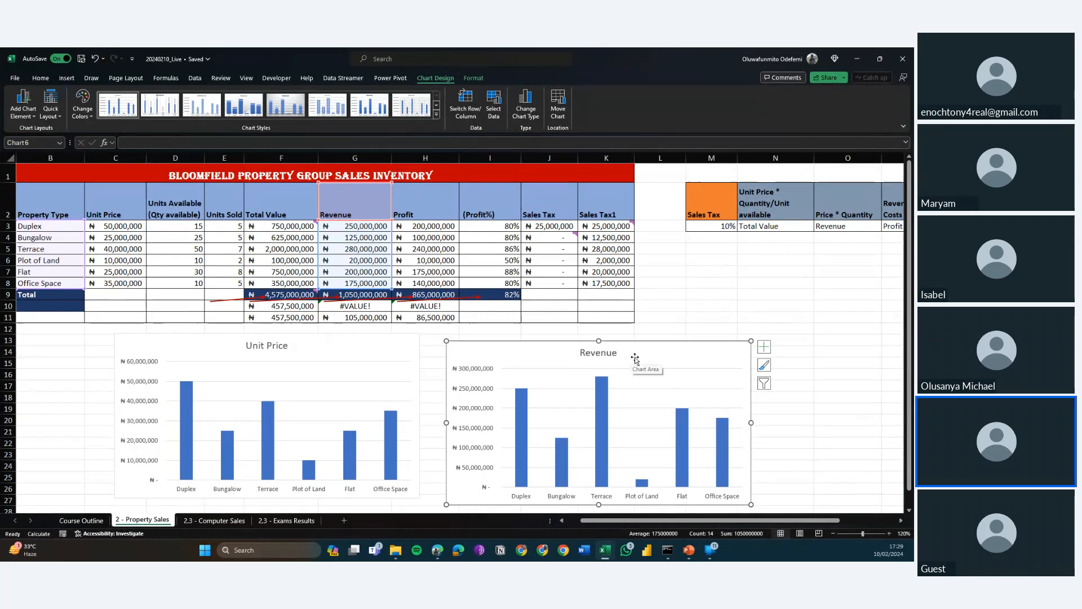
Nudge the Unit Price chart slightly to the left.
left_click(306, 348)
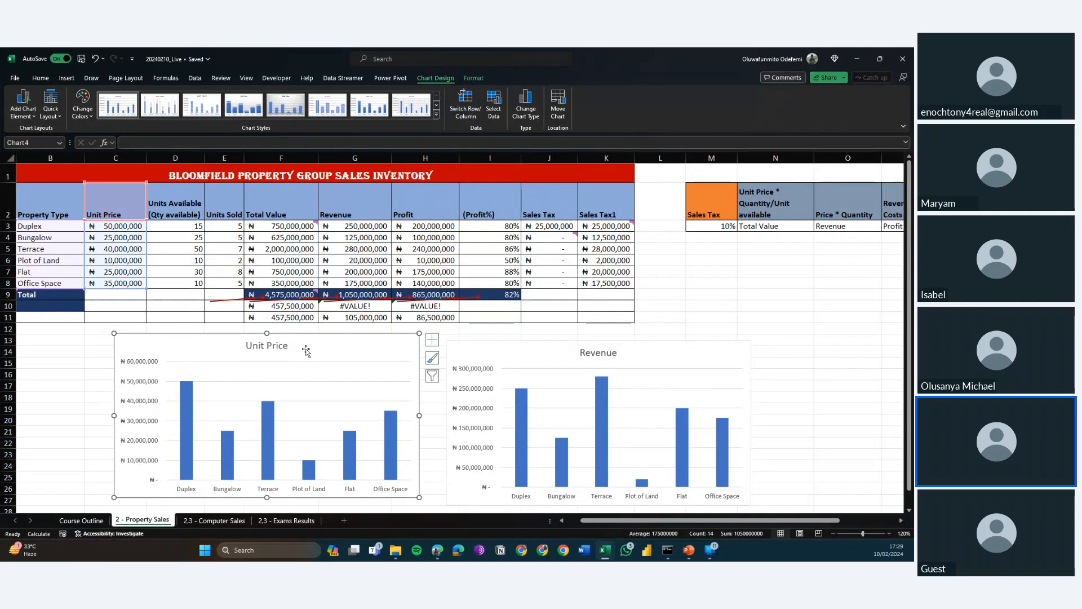
key("Left")
key("Left")
key("Left")
key("Left")
key("Left")
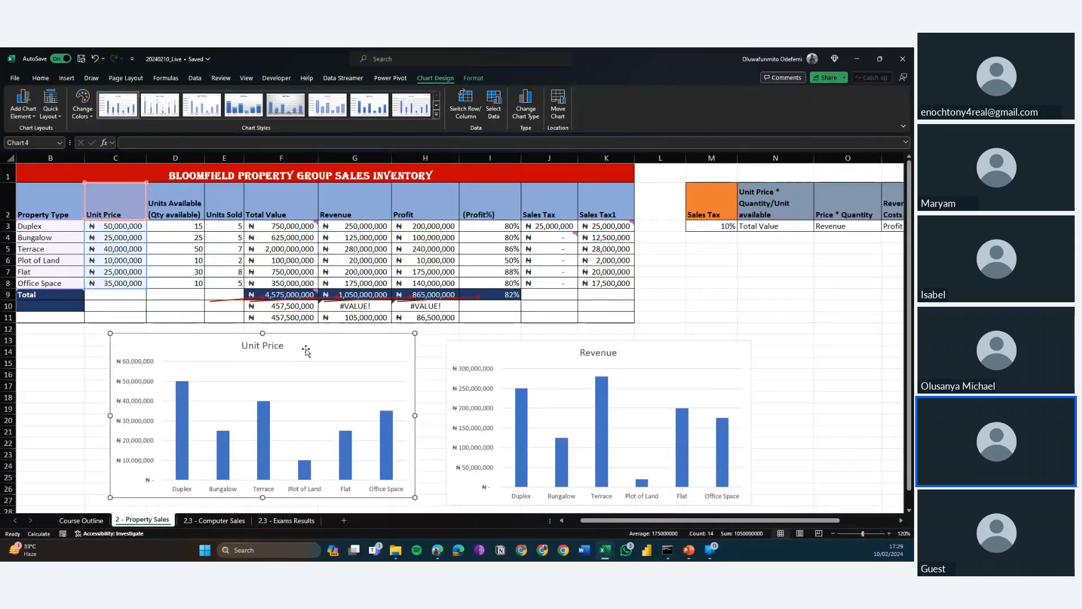
key("Left")
key("Left")
key("Left")
key("Left")
key("Left")
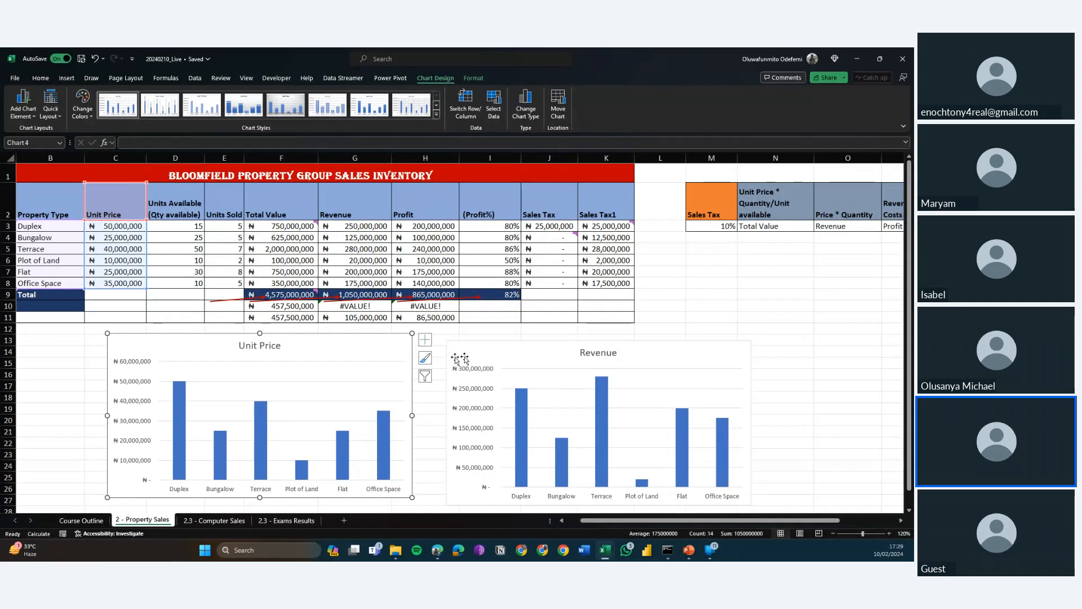
Delete the Revenue chart and clear the range selection across the sales table.
left_click(579, 365)
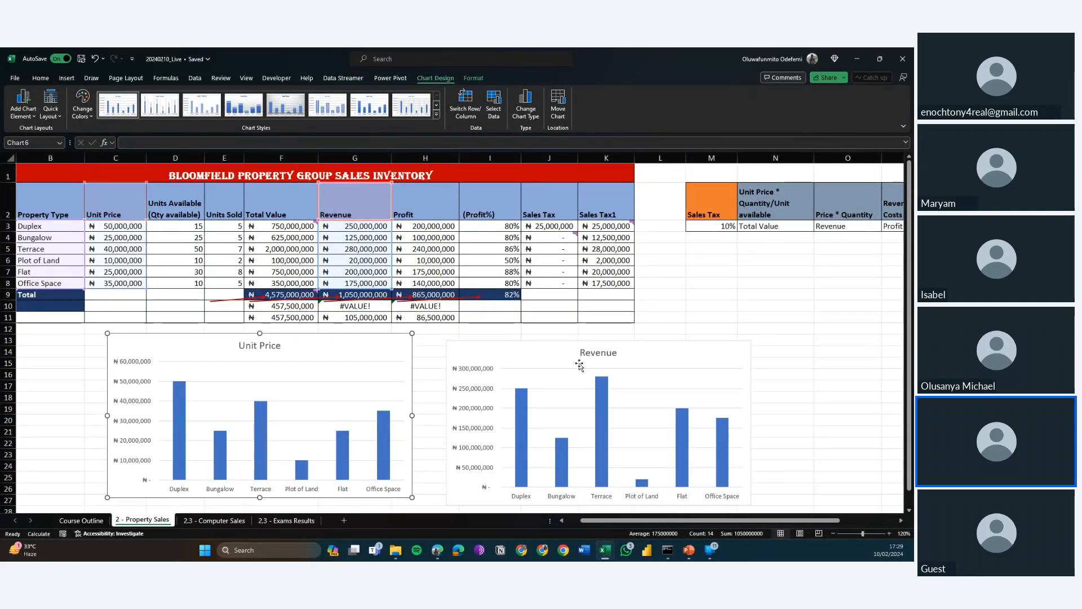
key("Delete")
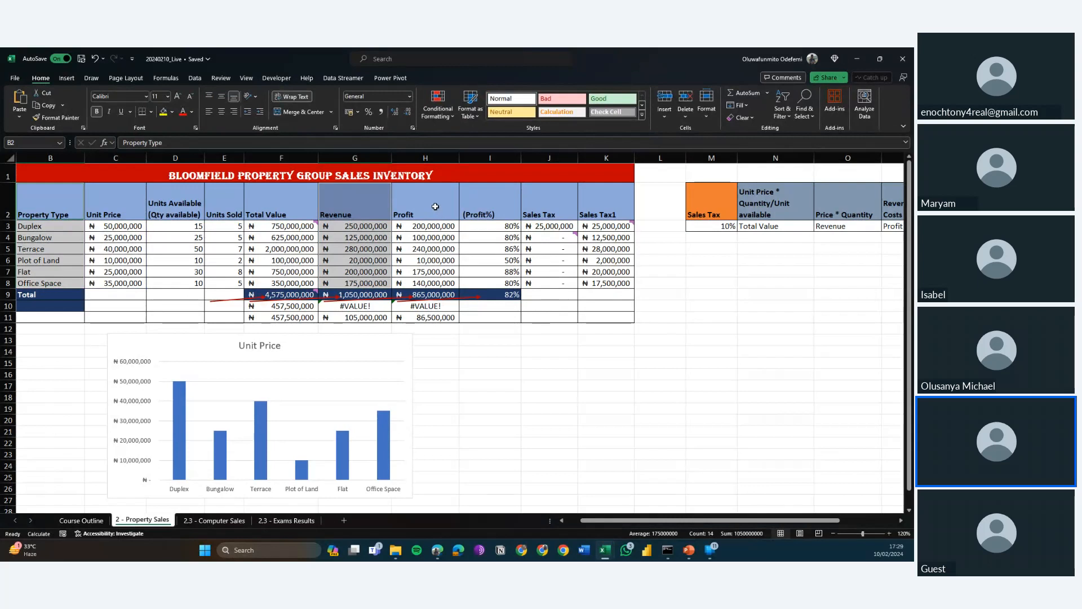
left_click_drag(435, 207, 428, 256)
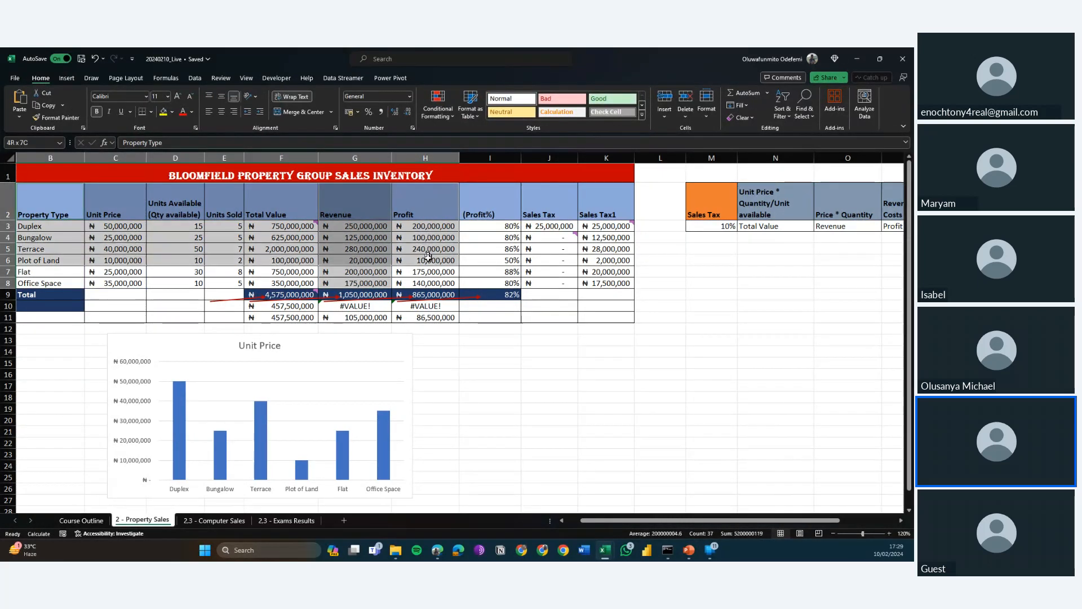
left_click(428, 260)
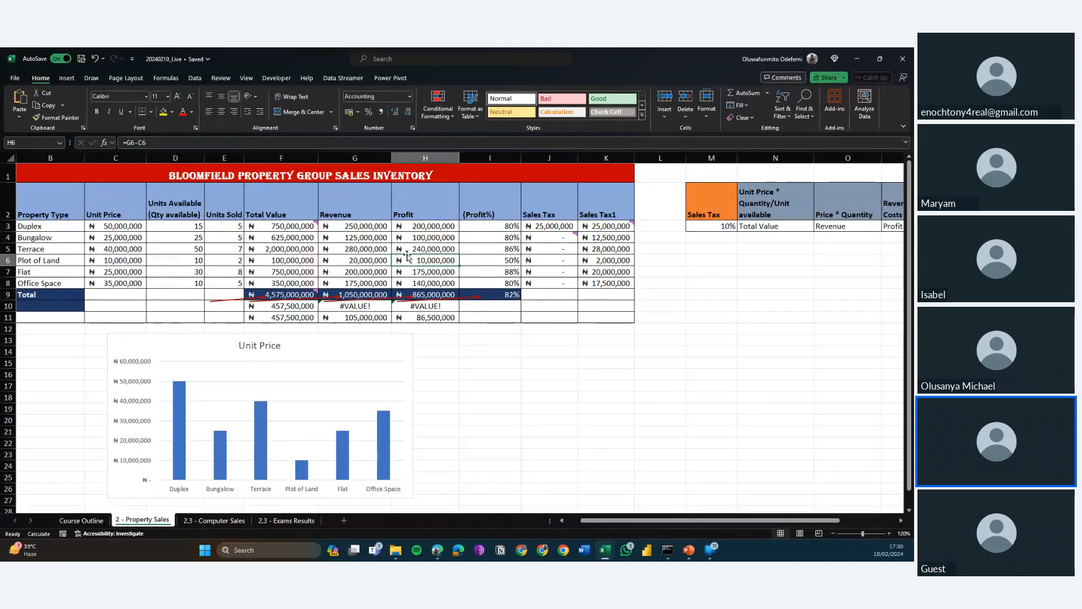
Select the Revenue and Profit data in G2:H8 together with Property Type cells B2 and B4:B8.
left_click(357, 205)
key("shift+Right")
key("shift+Down")
key("shift+Down")
key("shift+Down")
key("shift+Down")
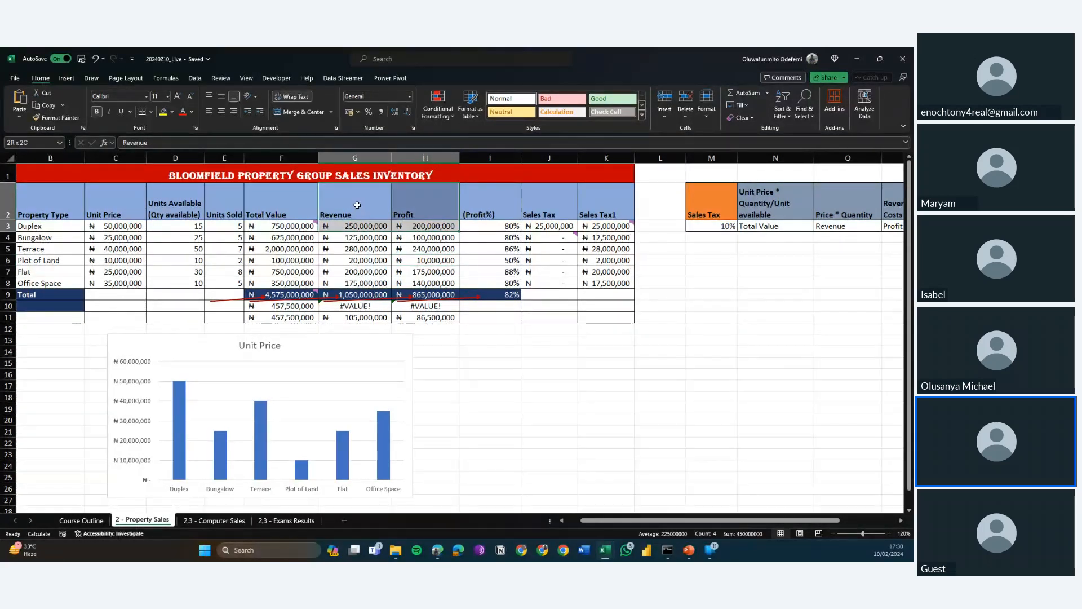
key("shift+Down")
key("shift+Down")
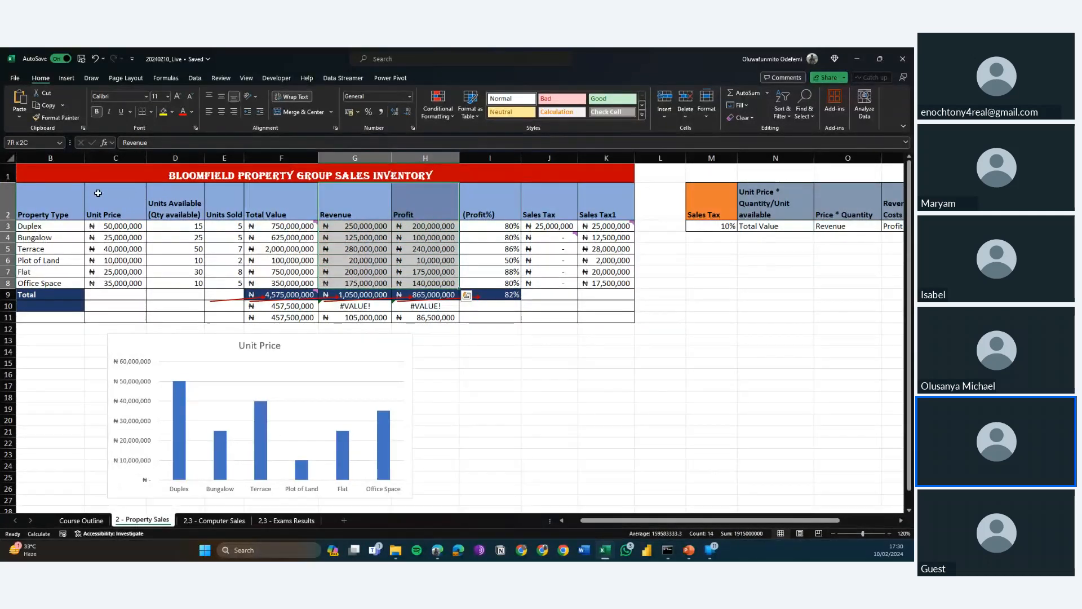
left_click(64, 195, "ctrl")
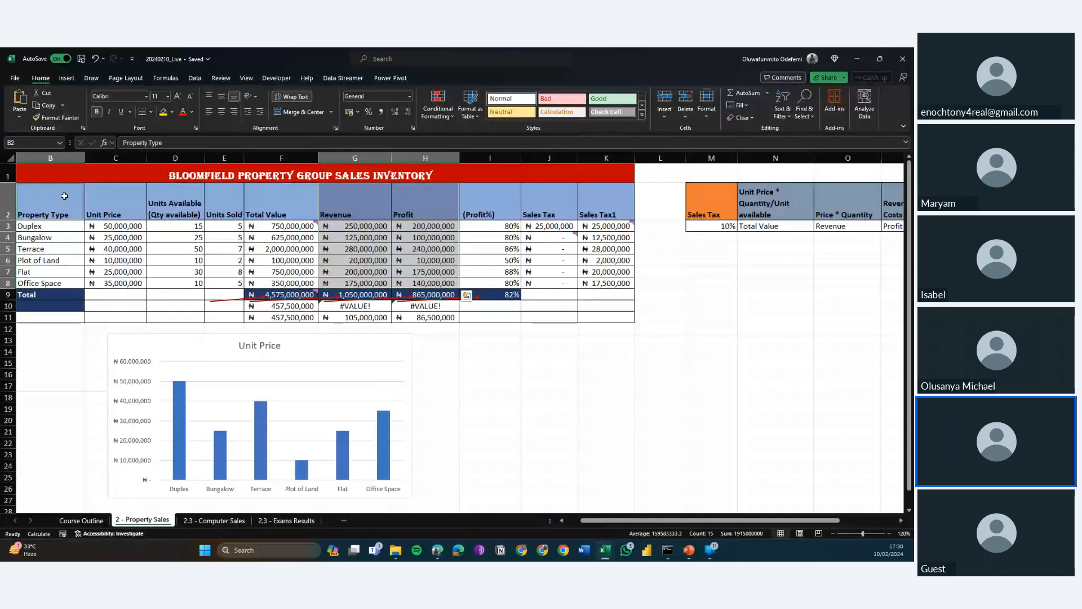
left_click_drag(63, 237, 61, 282)
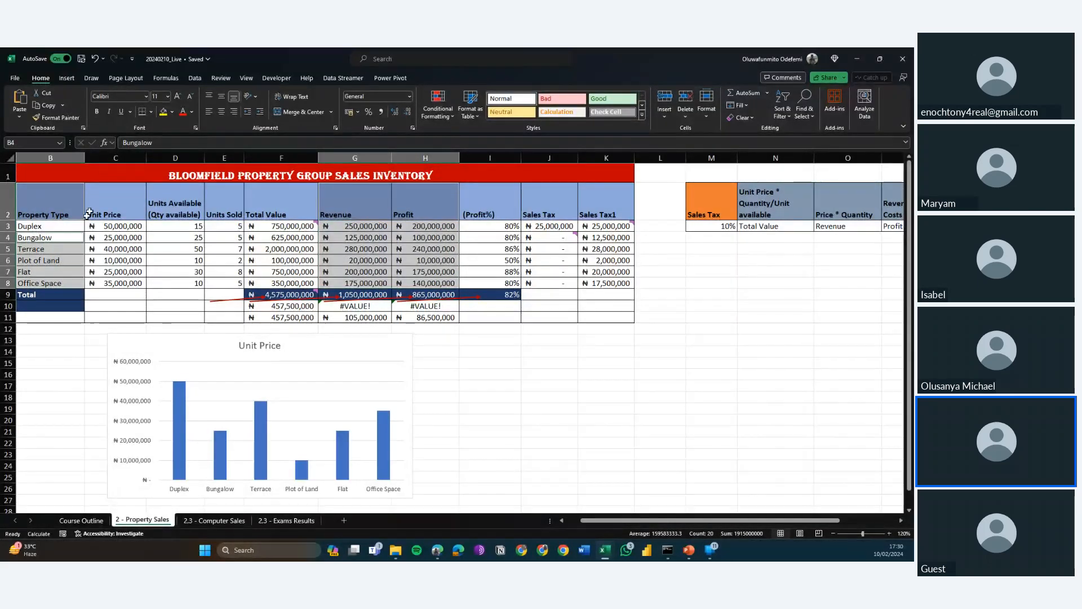
Insert a clustered column chart from the selected cells and place it beside the Unit Price chart, below the table.
left_click(66, 79)
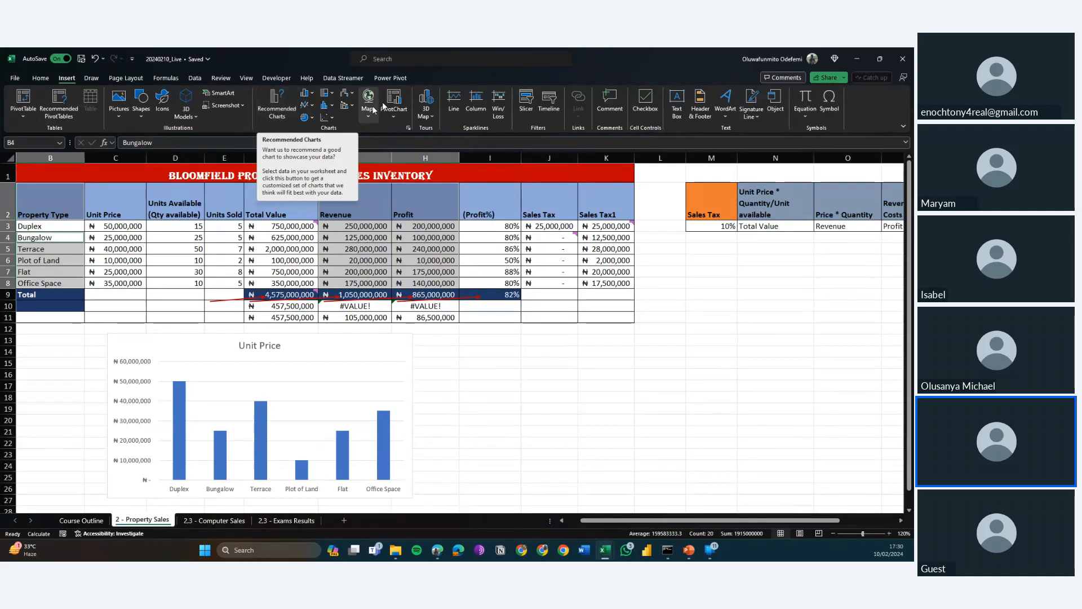
left_click(313, 96)
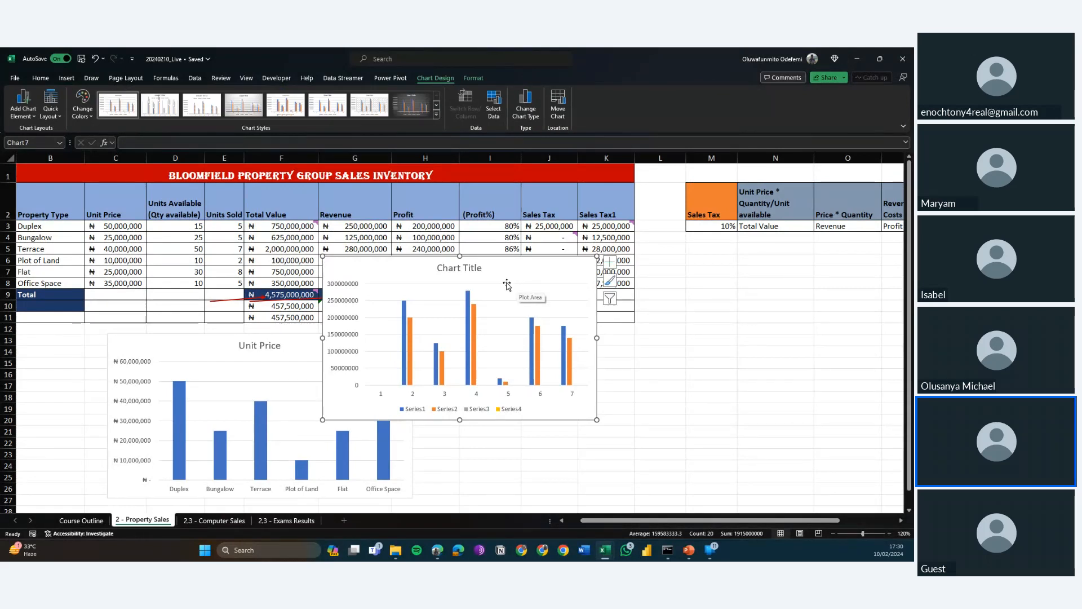
left_click_drag(516, 285, 609, 331)
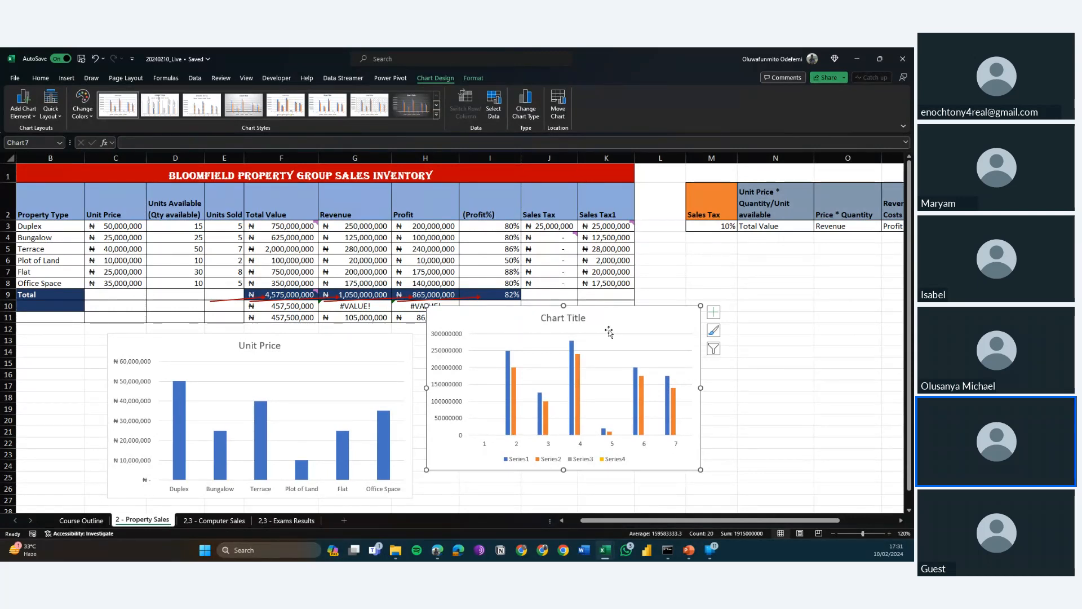
double_click(609, 330)
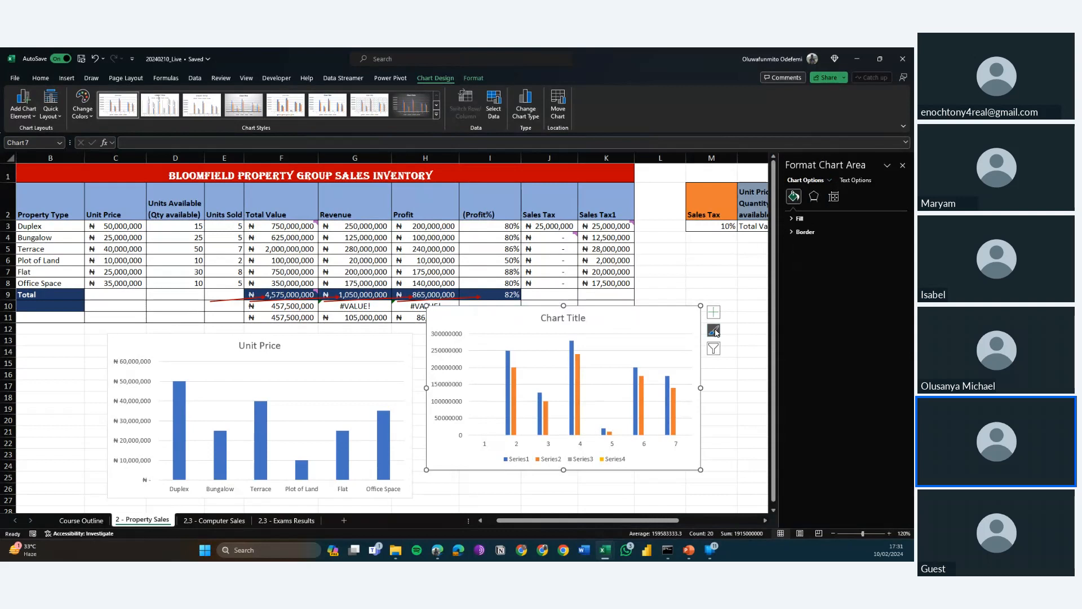
right_click(658, 325)
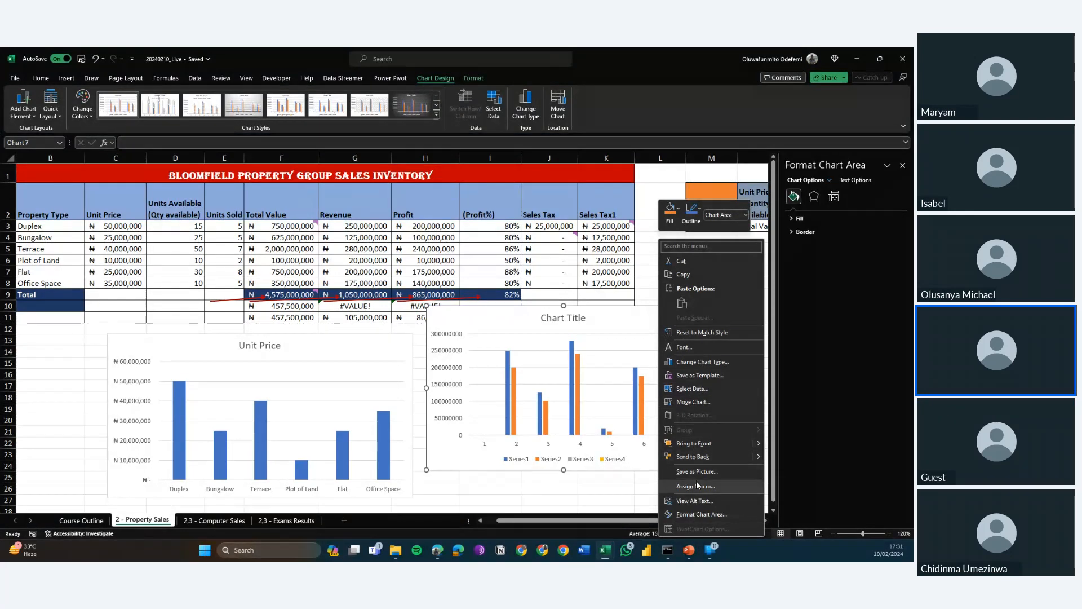
left_click(702, 389)
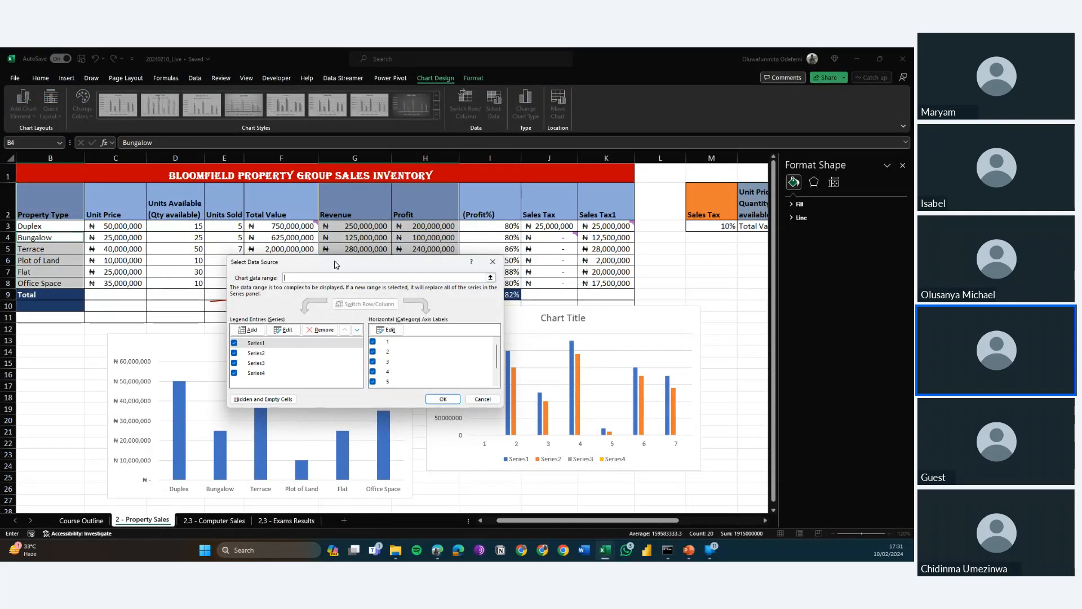
left_click(294, 249)
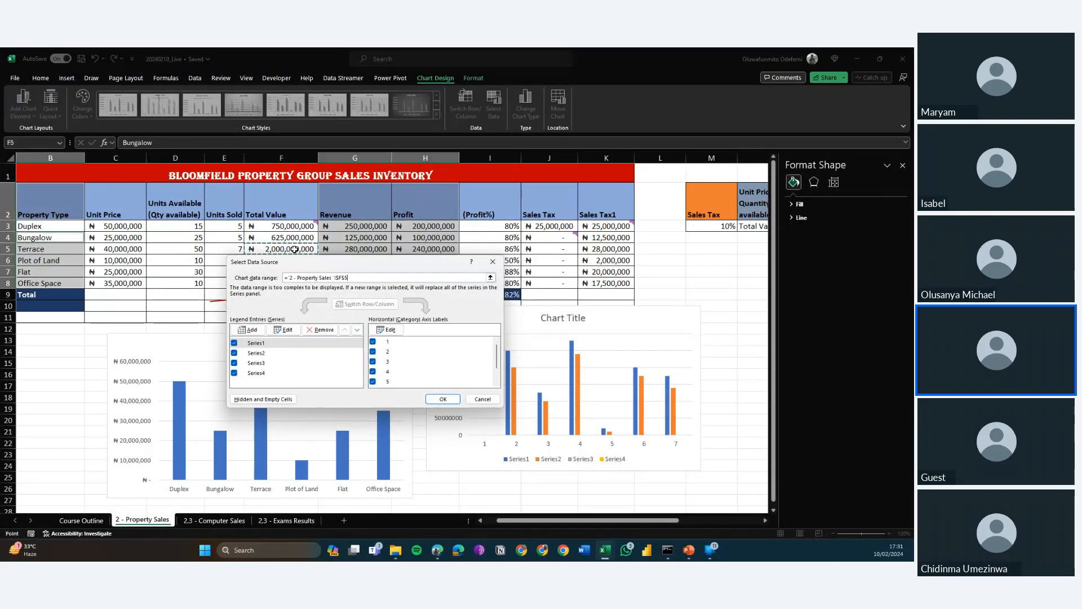
left_click_drag(309, 267, 239, 266)
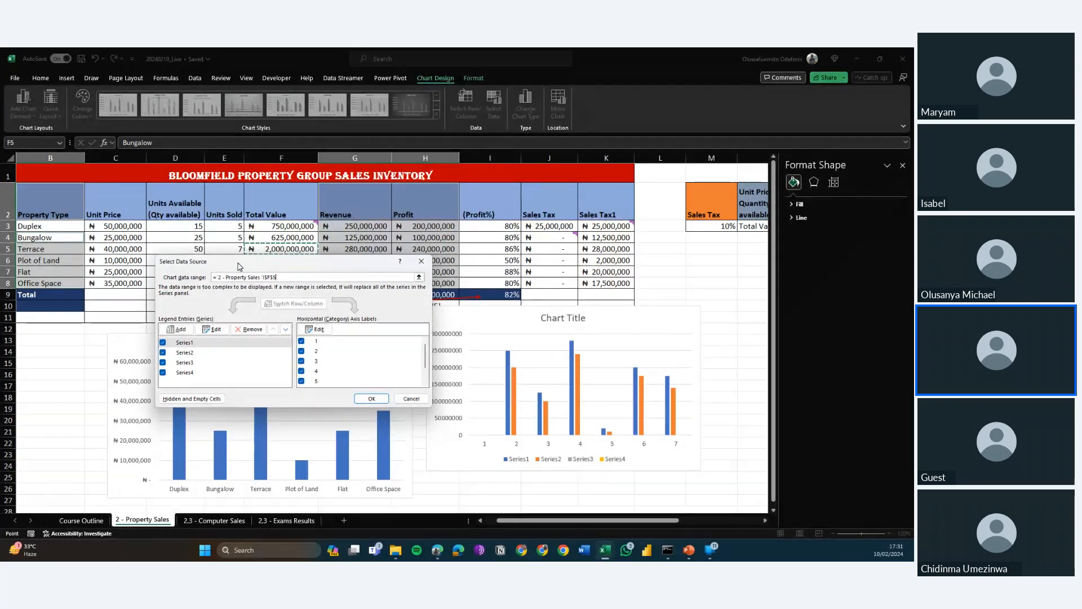
key("Escape")
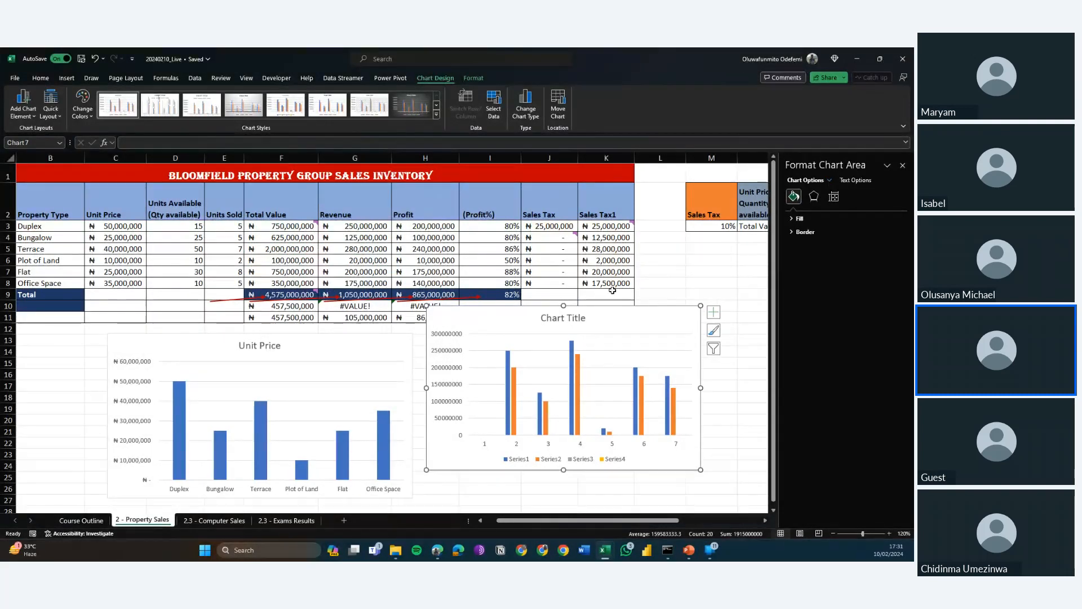
Try to use the Revenue and Profit headers in G2:H2 as the new column chart's horizontal axis labels.
right_click(617, 330)
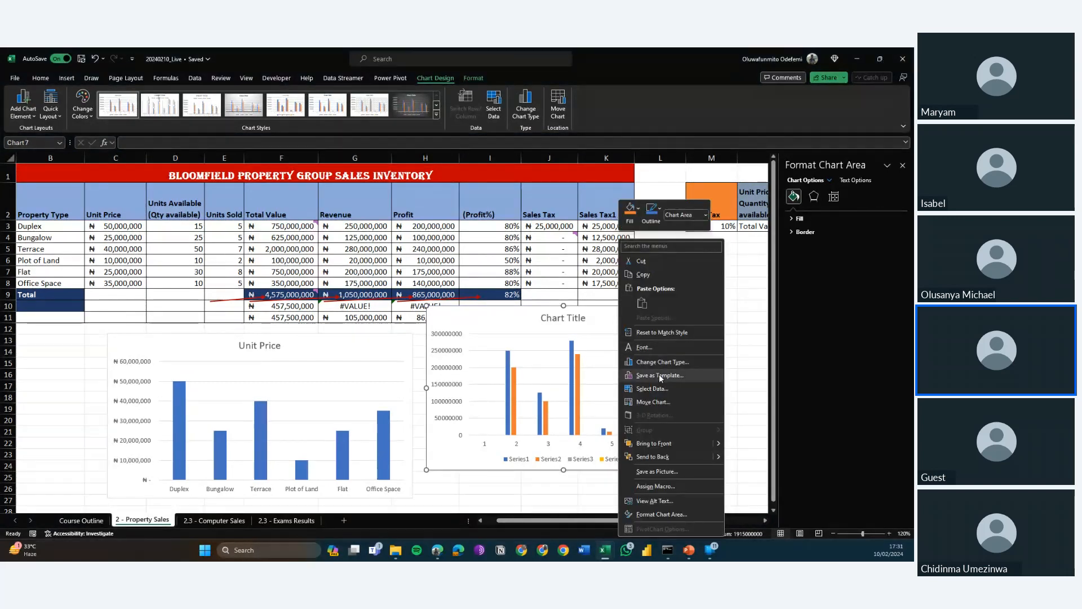
left_click(648, 388)
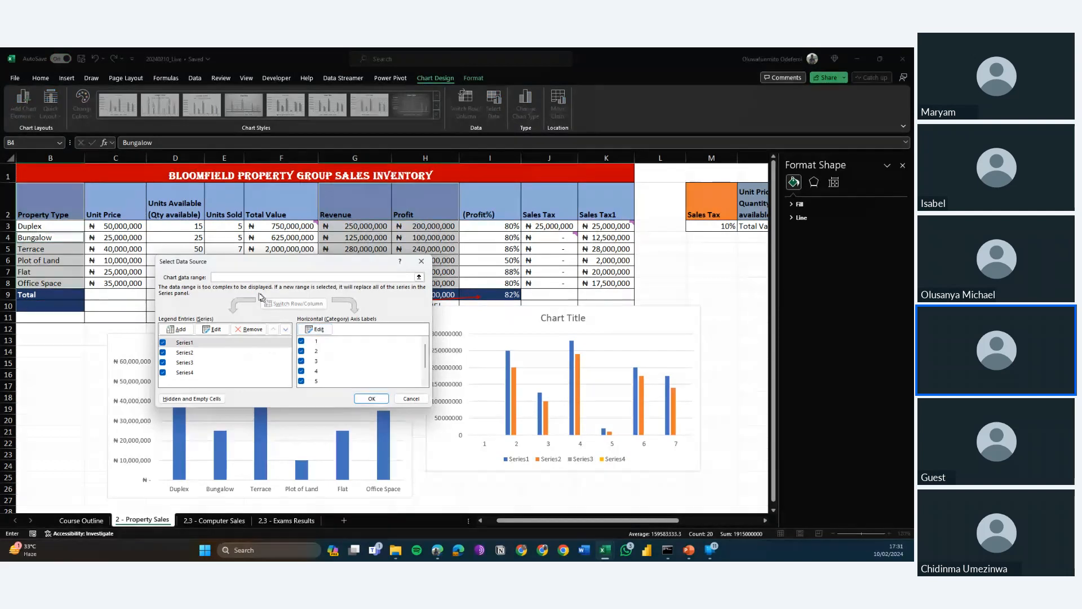
left_click_drag(222, 267, 184, 273)
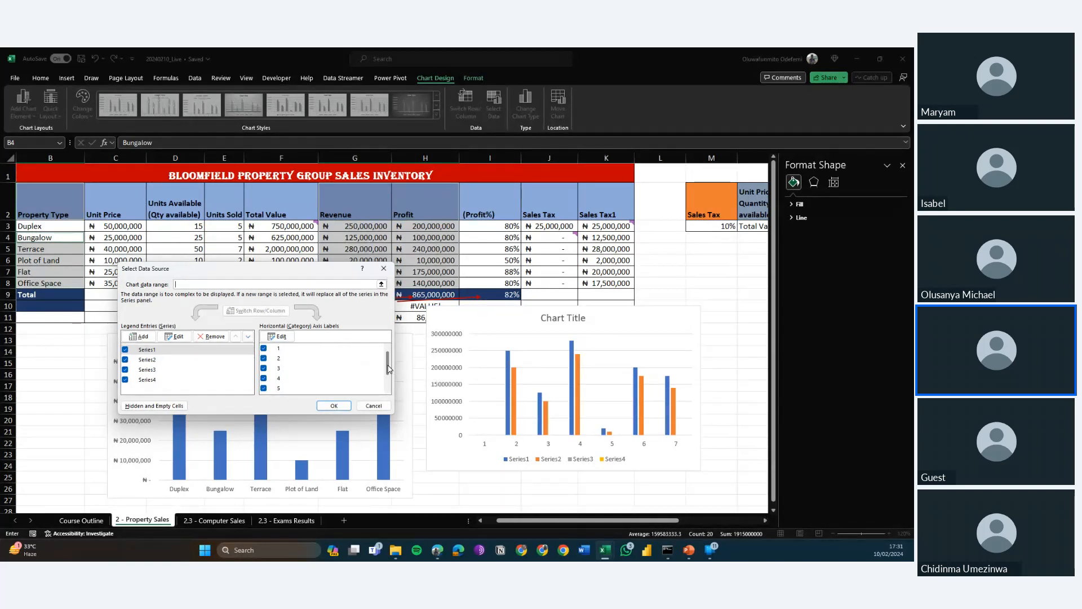
left_click_drag(393, 395, 386, 344)
left_click(274, 337)
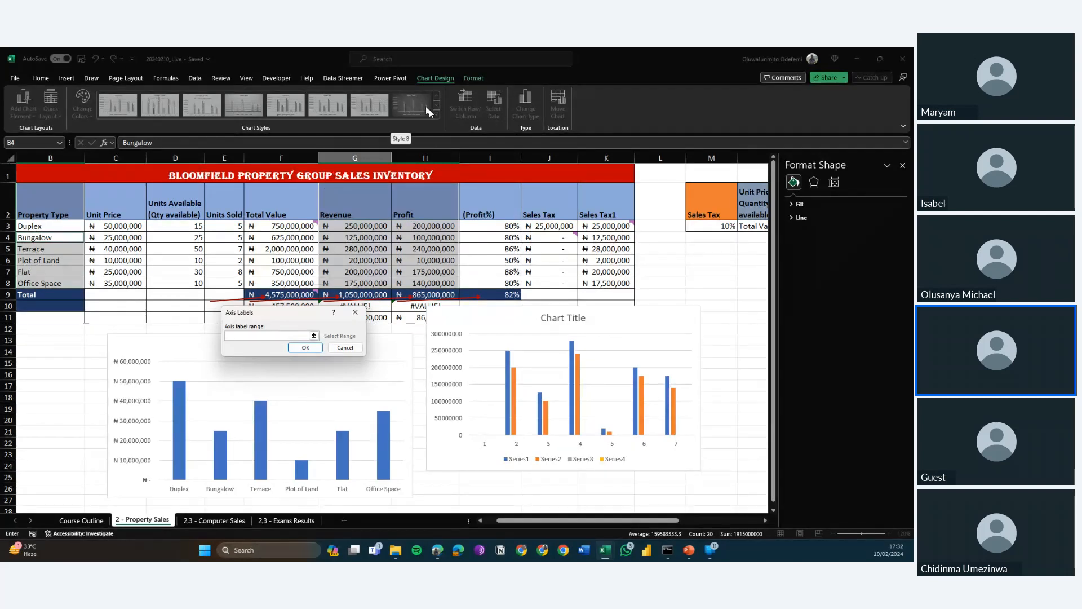
left_click_drag(360, 203, 410, 207)
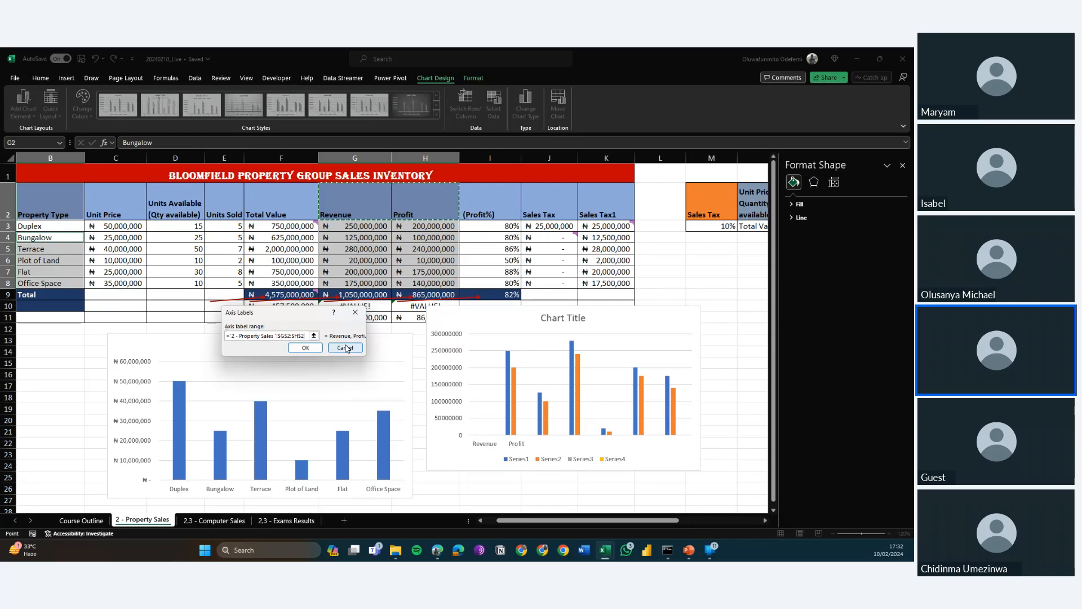
left_click(346, 348)
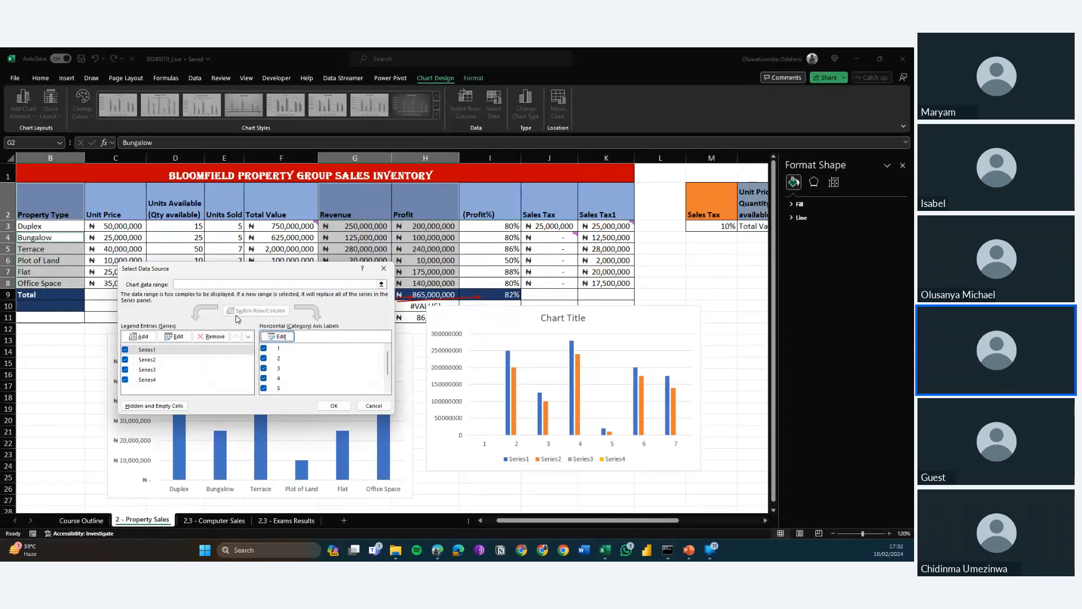
Try to use the Property Type cells in column B as the column chart's horizontal axis labels.
left_click(280, 338)
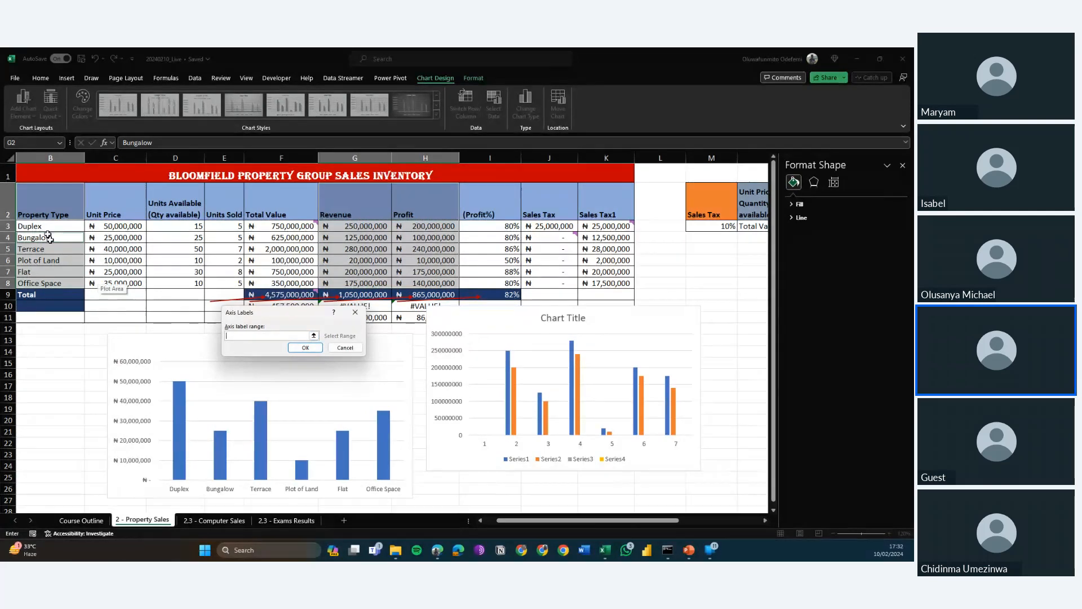
left_click(42, 209)
left_click_drag(41, 210, 60, 281)
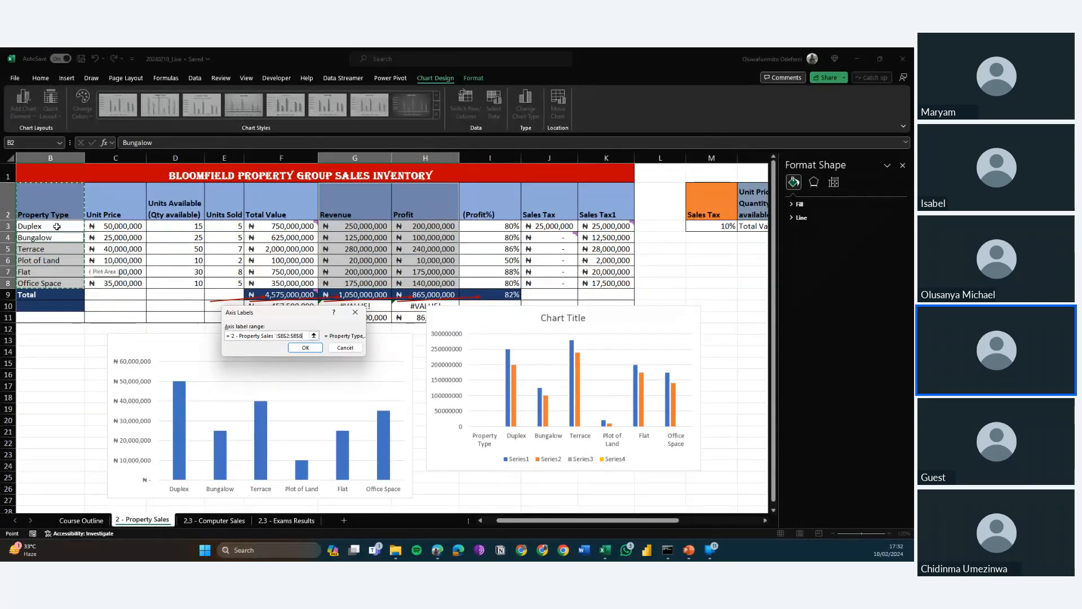
left_click_drag(58, 224, 66, 285)
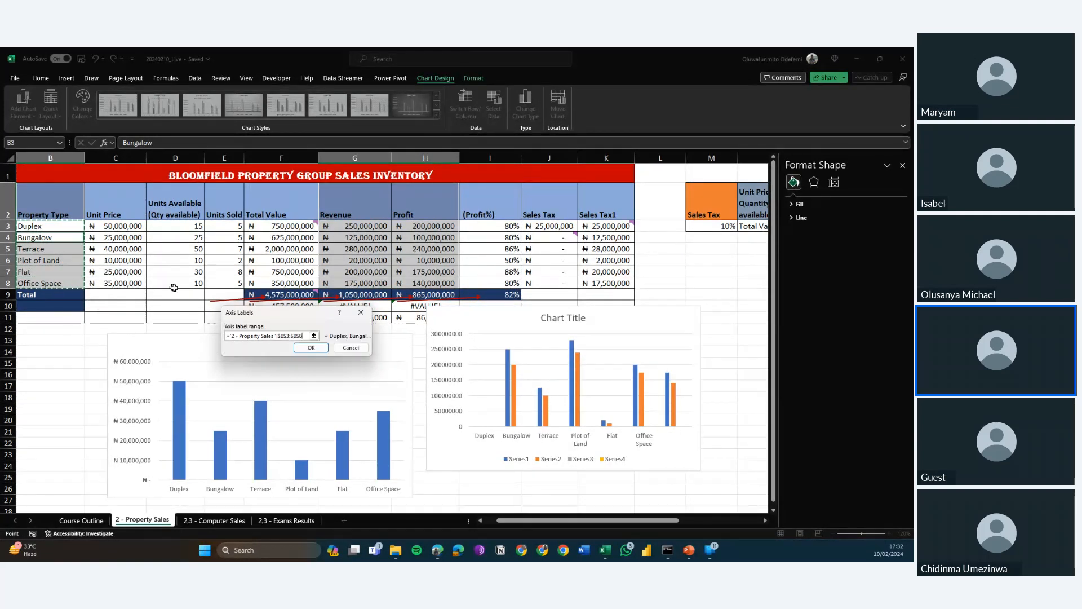
key("Return")
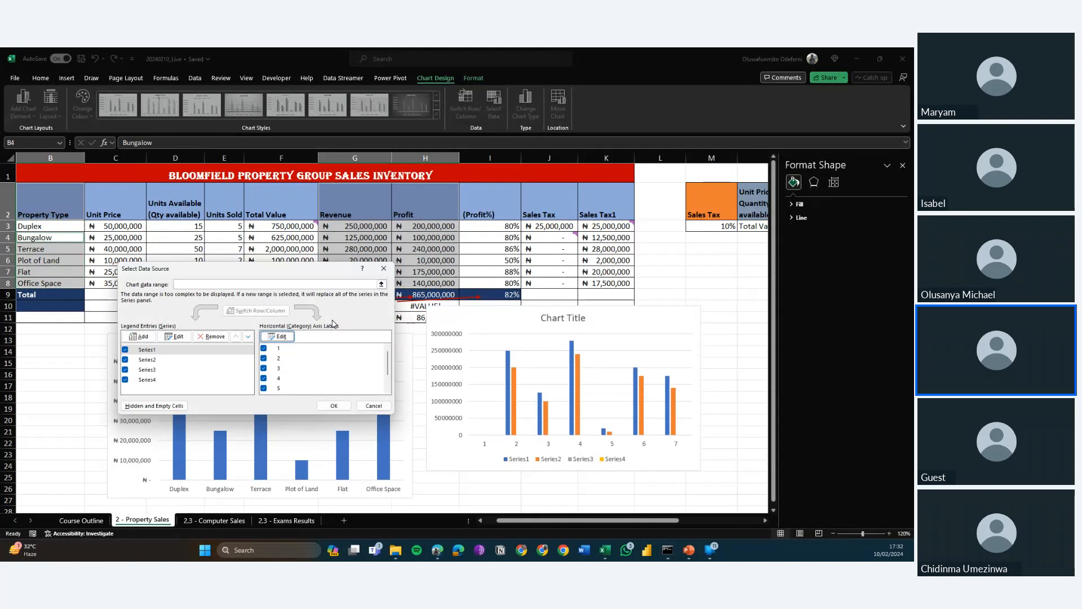
left_click(279, 338)
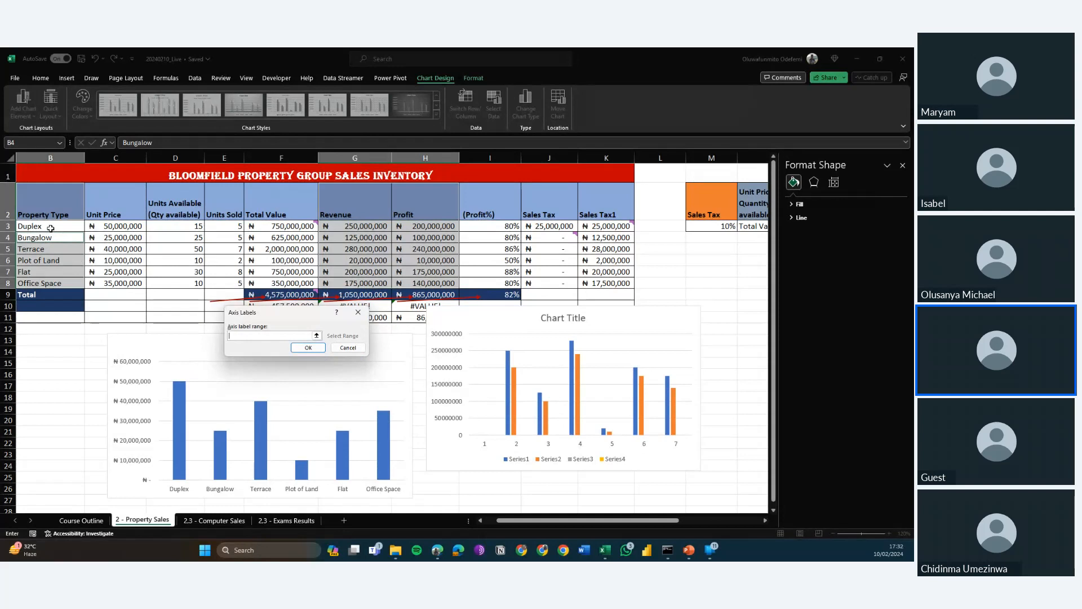
left_click_drag(50, 227, 82, 367)
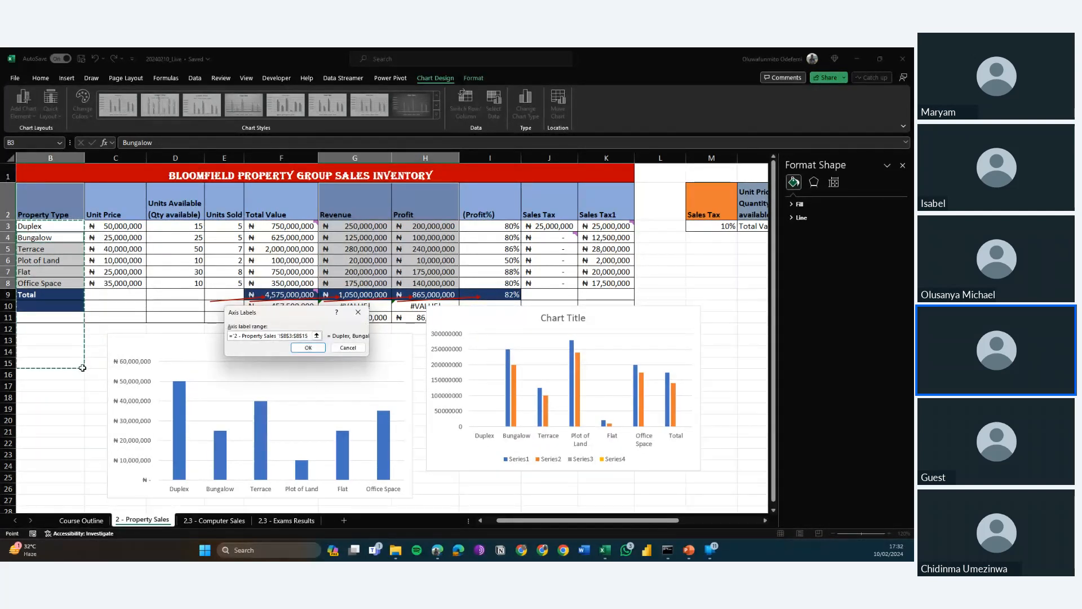
key("Escape")
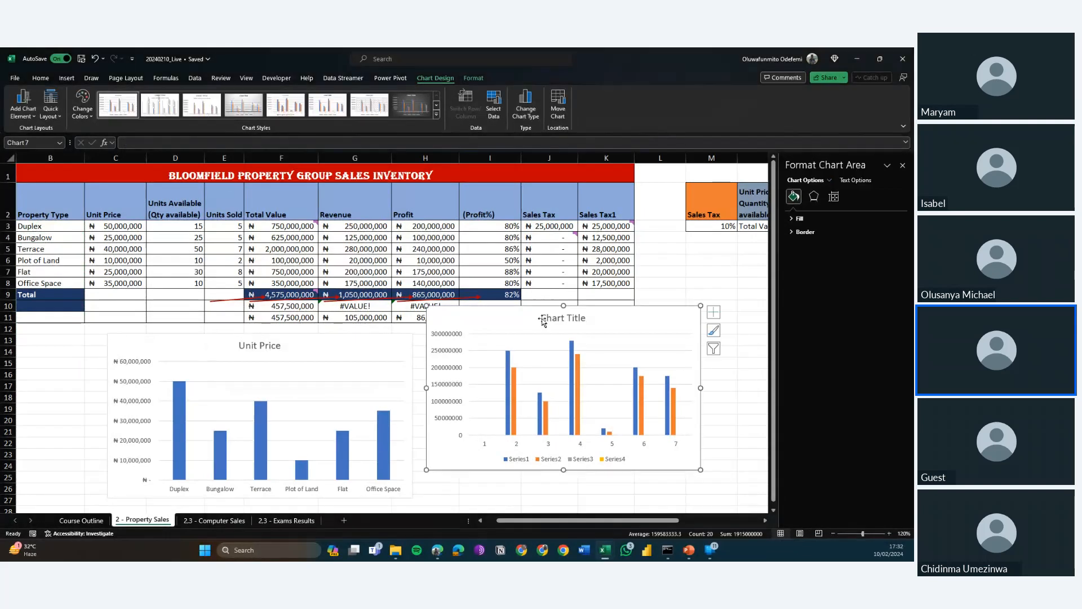
Remove the title of the column chart beside the Unit Price chart and delete that whole chart.
left_click(543, 315)
right_click(543, 316)
key("Escape")
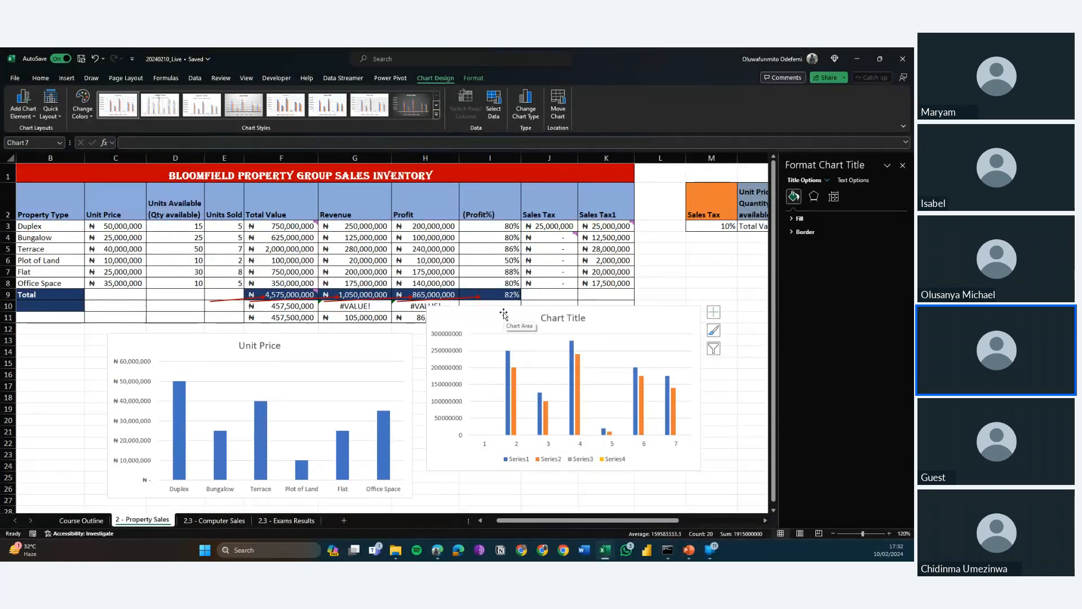
key("Delete")
left_click(471, 329)
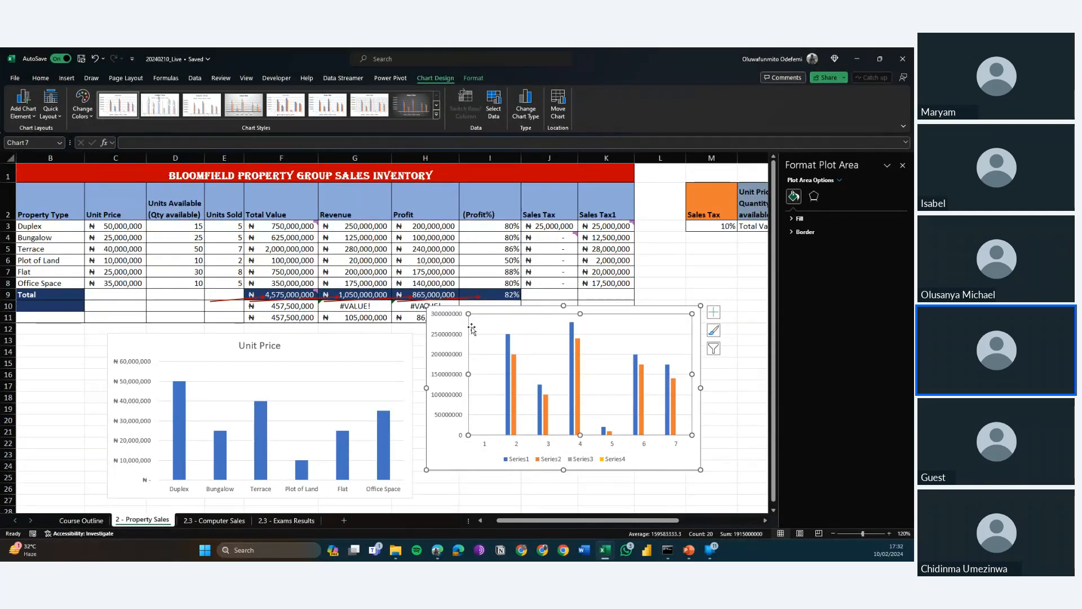
left_click(454, 362)
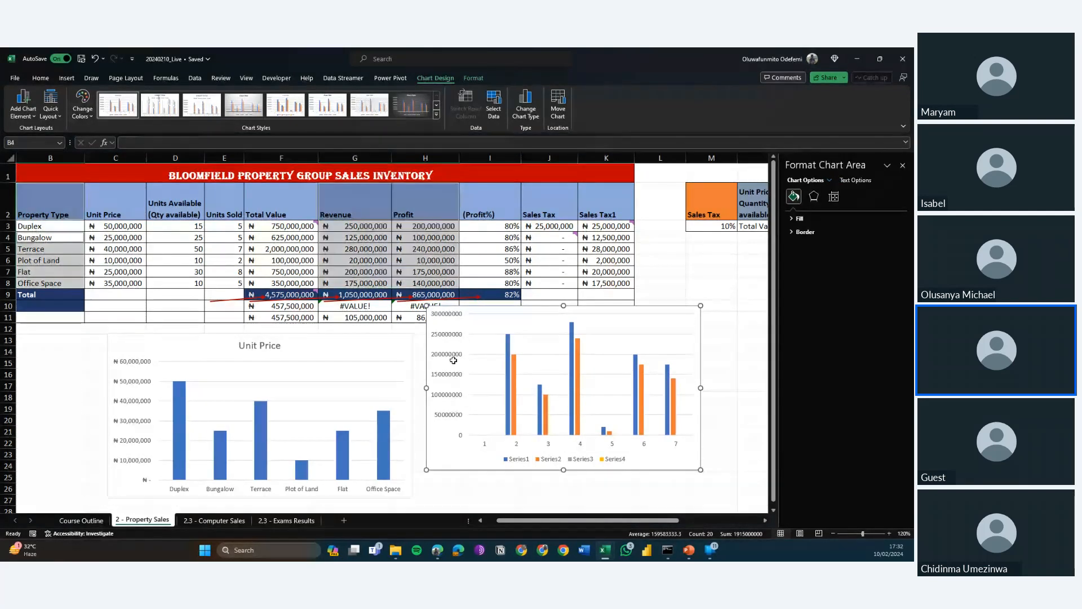
key("Delete")
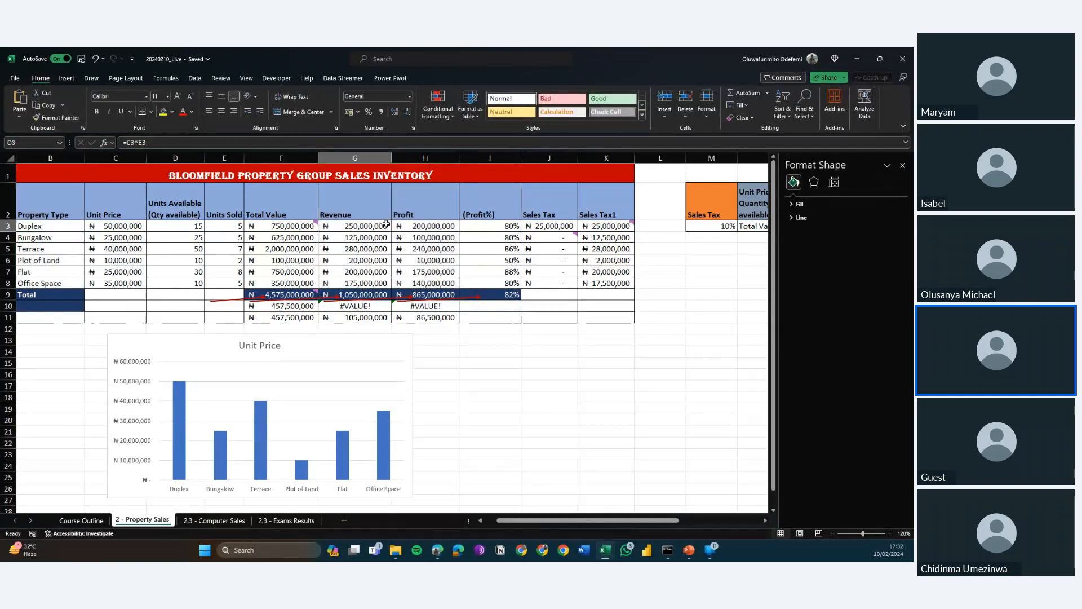
Insert the recommended clustered column chart from Revenue and Profit in G2:H8 together with Property Type in B2:B8.
left_click(355, 226)
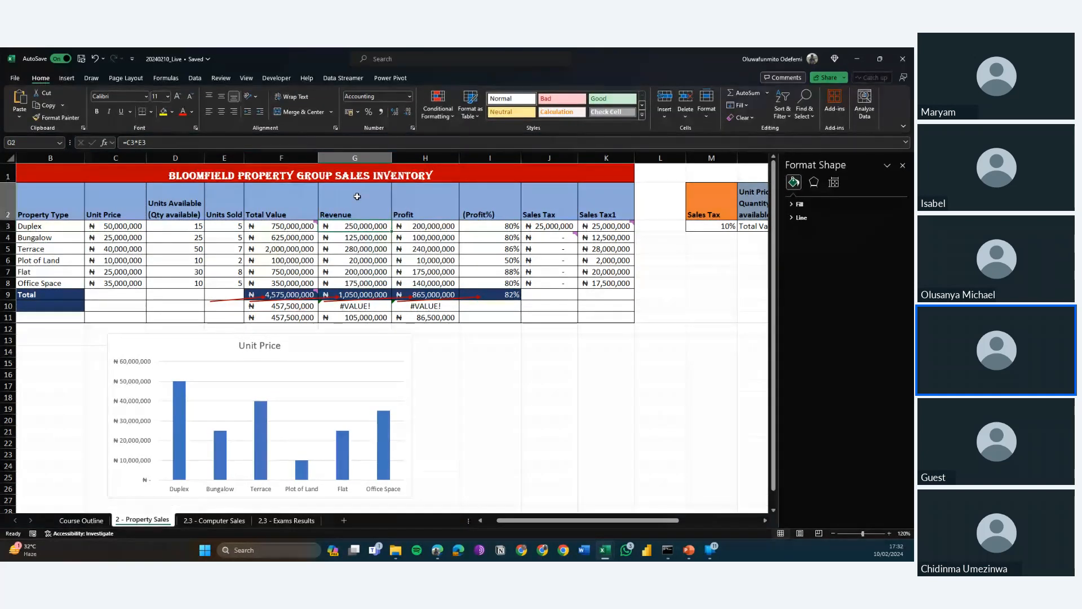
left_click_drag(357, 195, 418, 279)
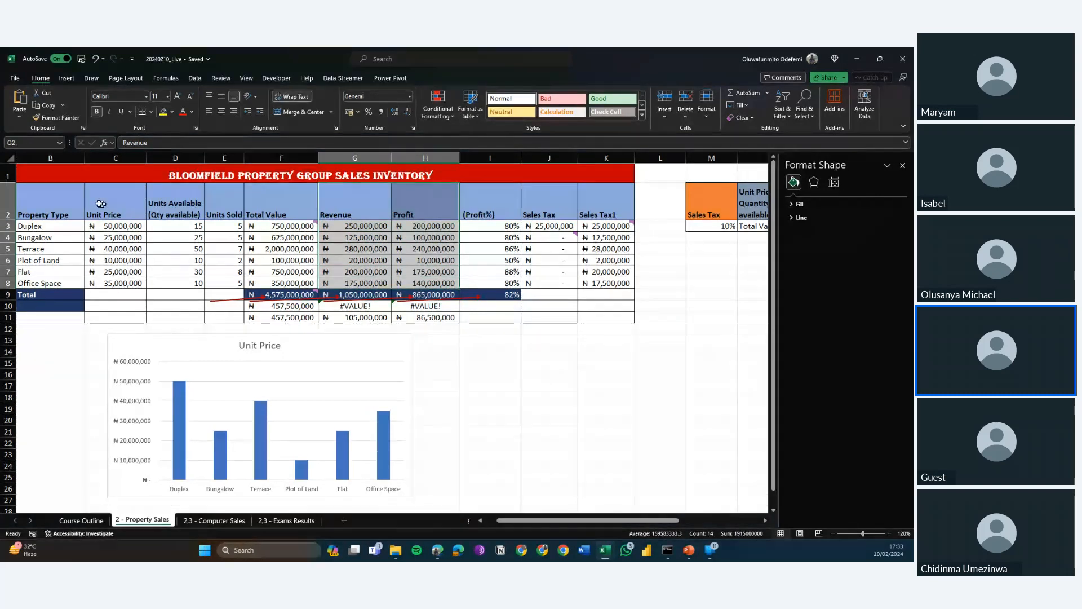
left_click_drag(53, 207, 54, 280)
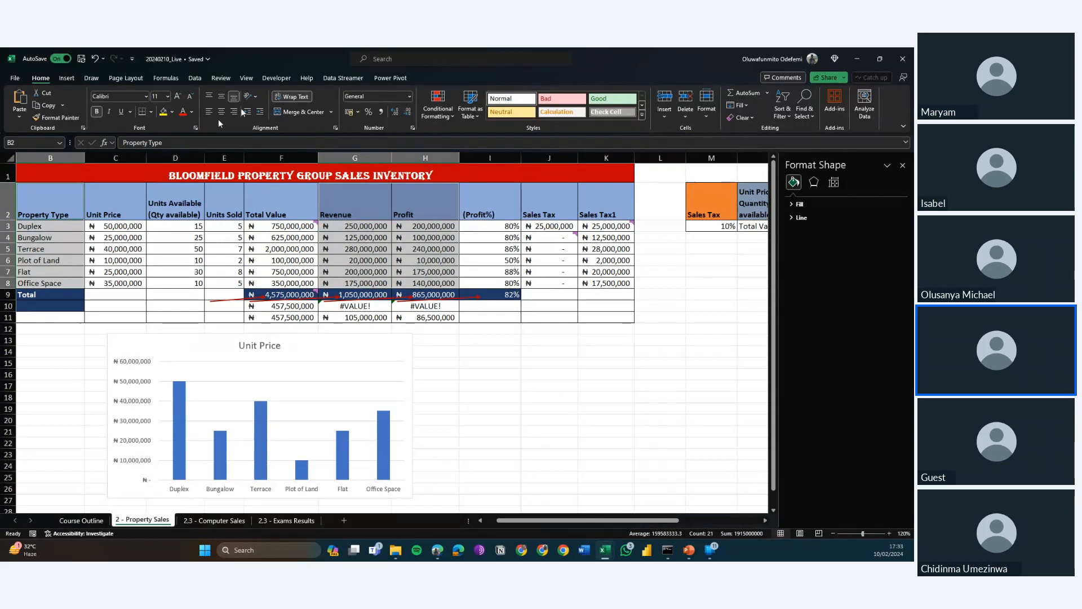
left_click(62, 80)
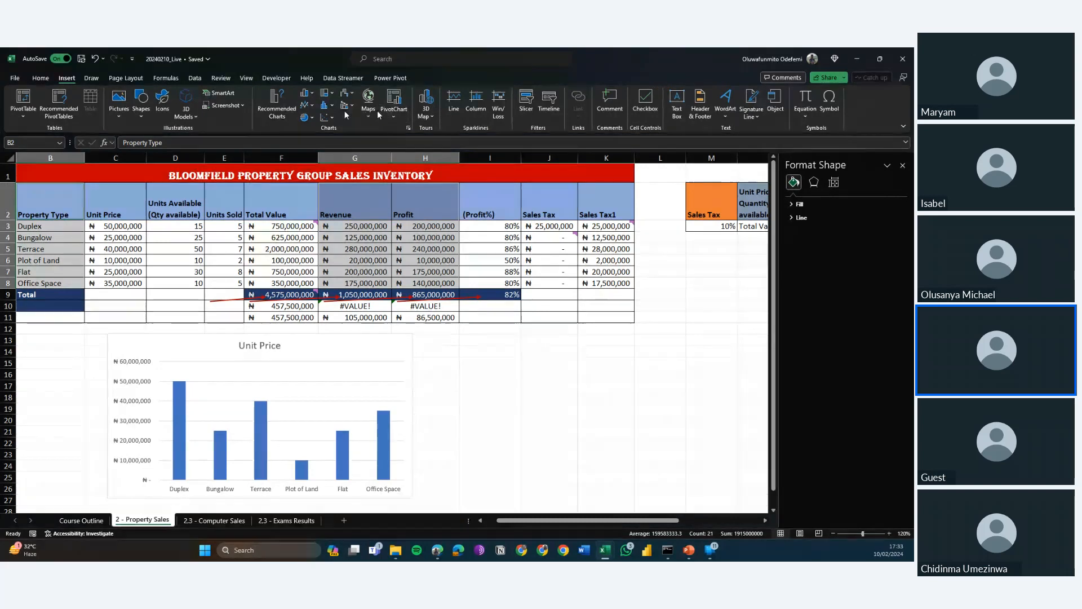
left_click(270, 109)
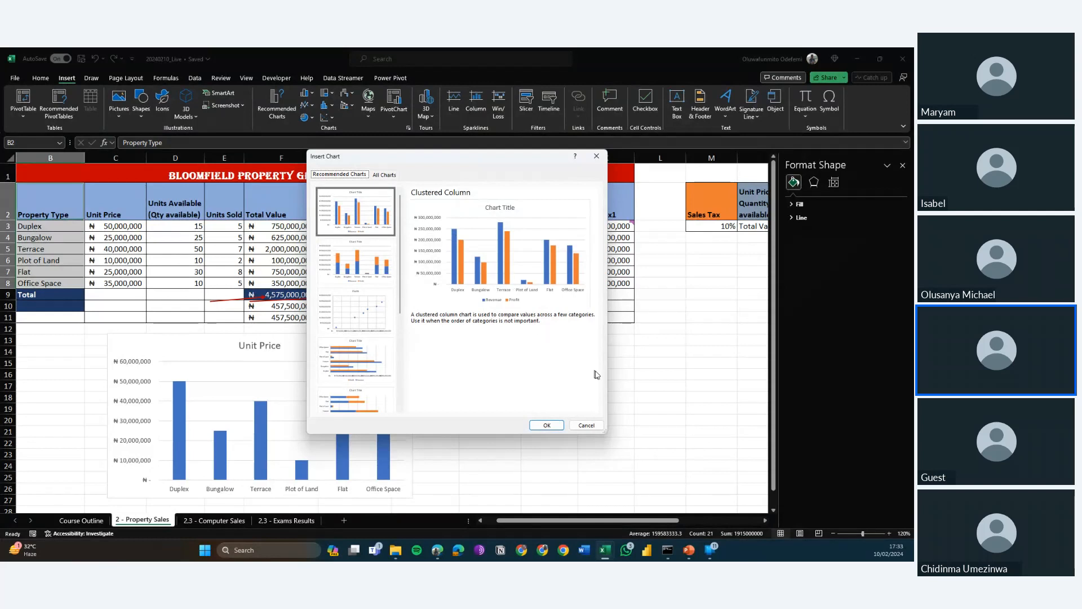
left_click(562, 423)
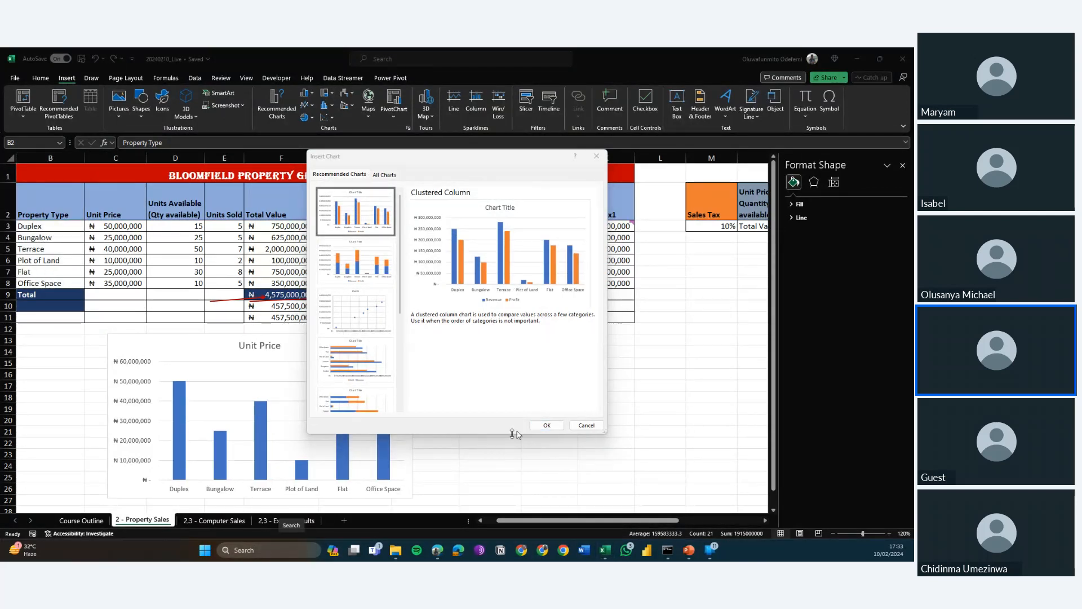
left_click(546, 425)
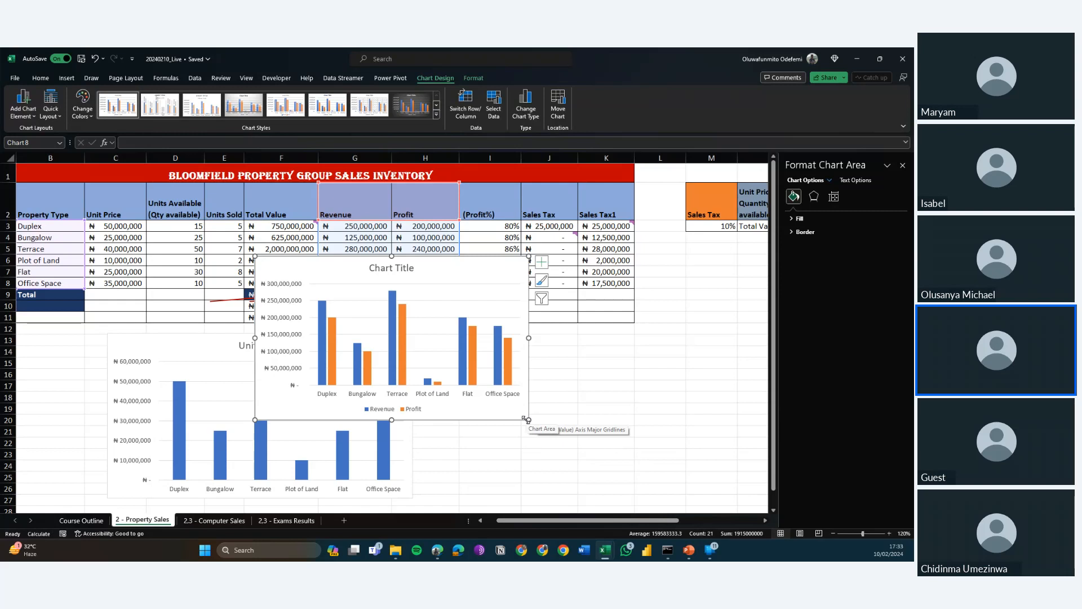
Enlarge the Revenue and Profit chart and place it to the right of the Unit Price chart's first columns.
left_click_drag(527, 420, 649, 462)
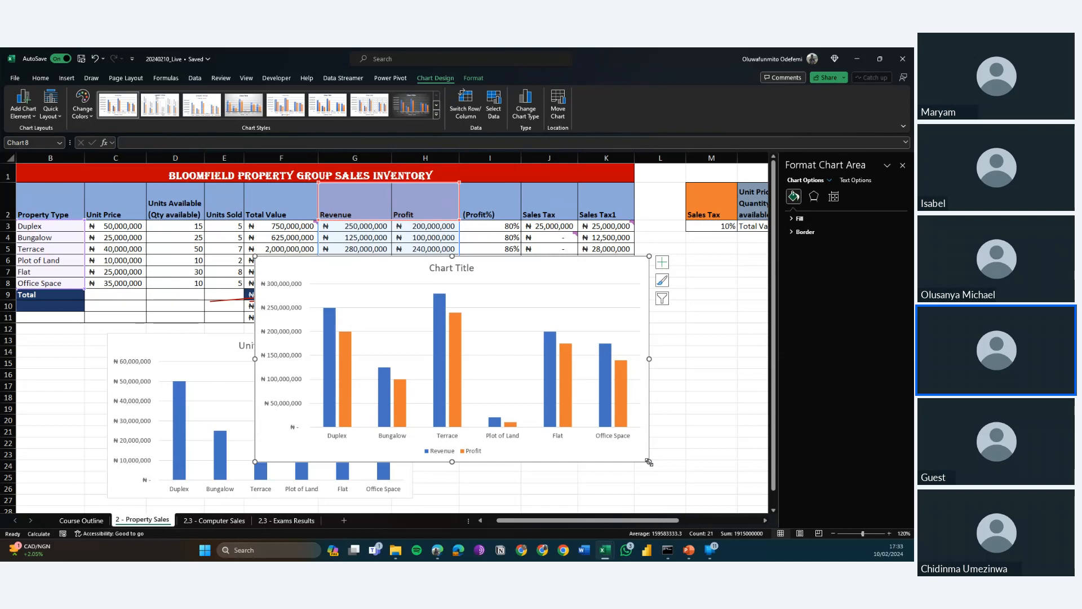
mouse_move(458, 336)
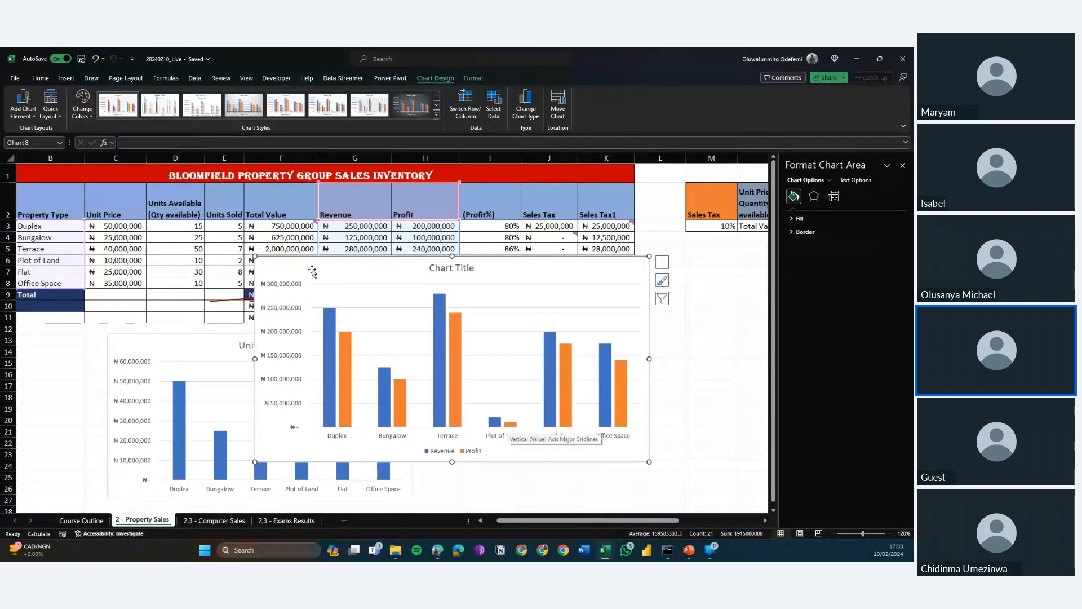
left_click_drag(312, 273, 160, 280)
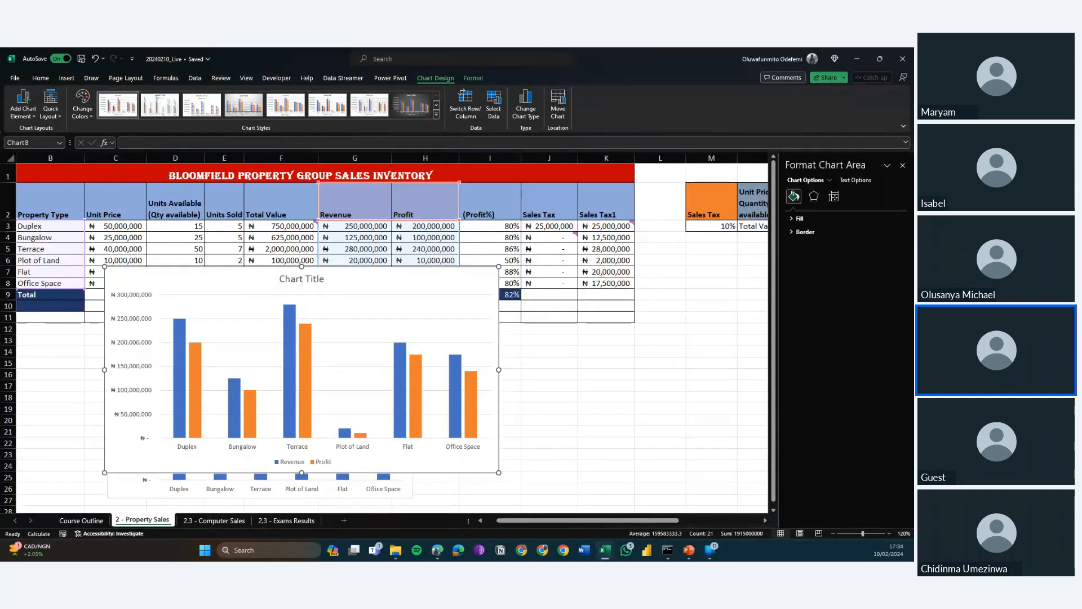
key("alt+Tab")
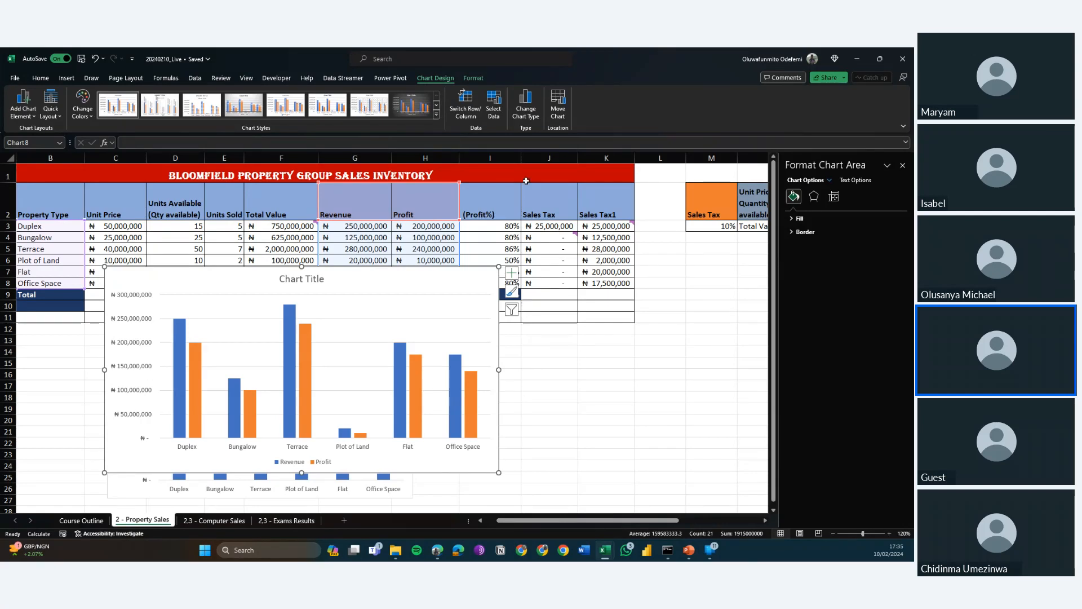
left_click(439, 305)
left_click(401, 284)
left_click_drag(402, 285, 591, 307)
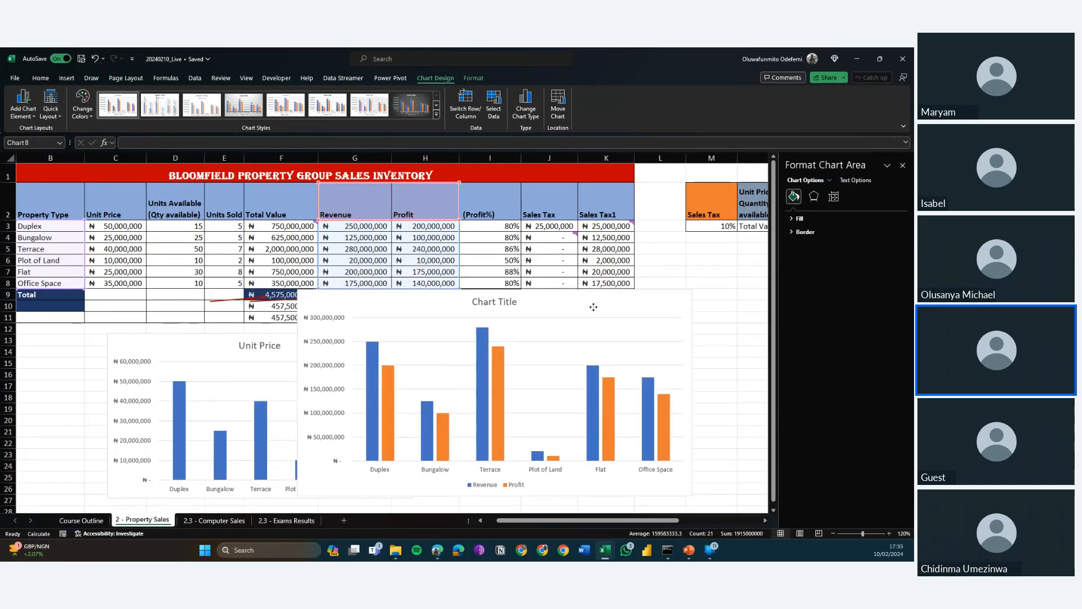
Move the Unit Price chart left and shrink it so it no longer overlaps the Revenue and Profit chart.
left_click(206, 350)
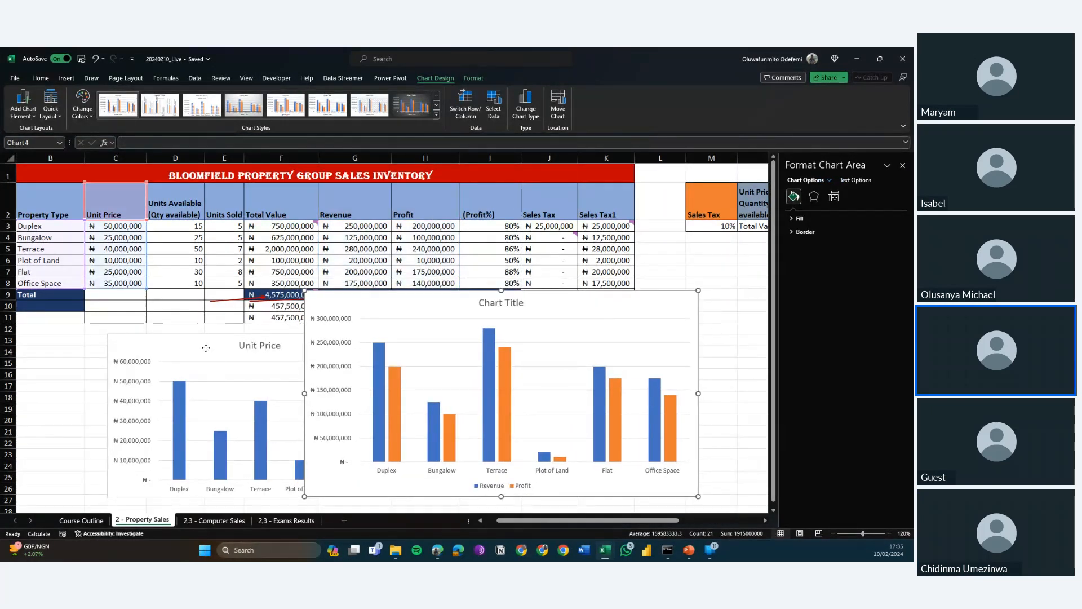
left_click_drag(206, 350, 157, 344)
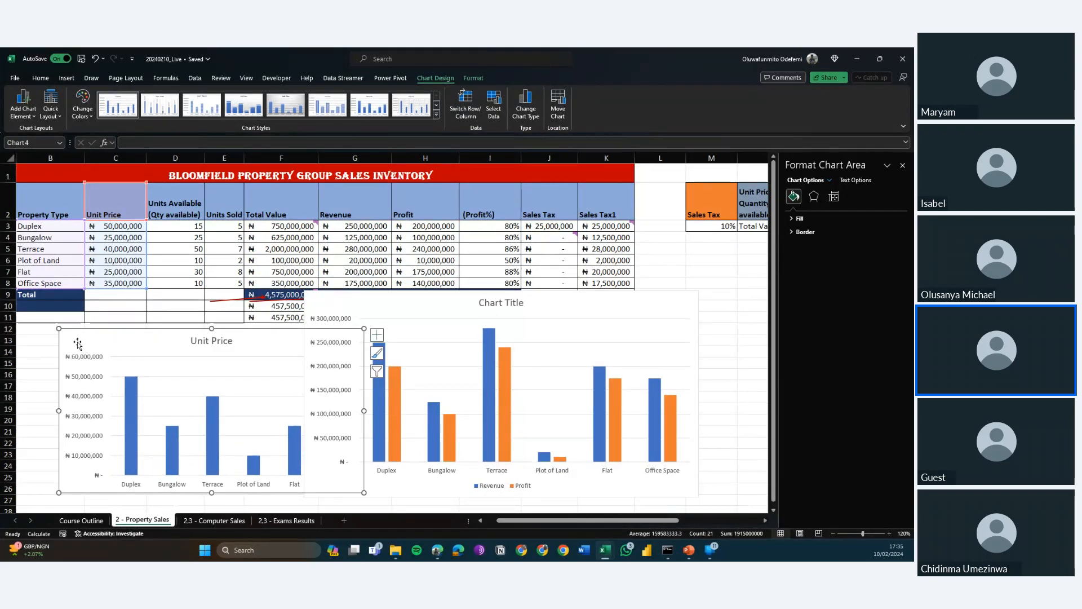
left_click_drag(58, 328, 87, 348)
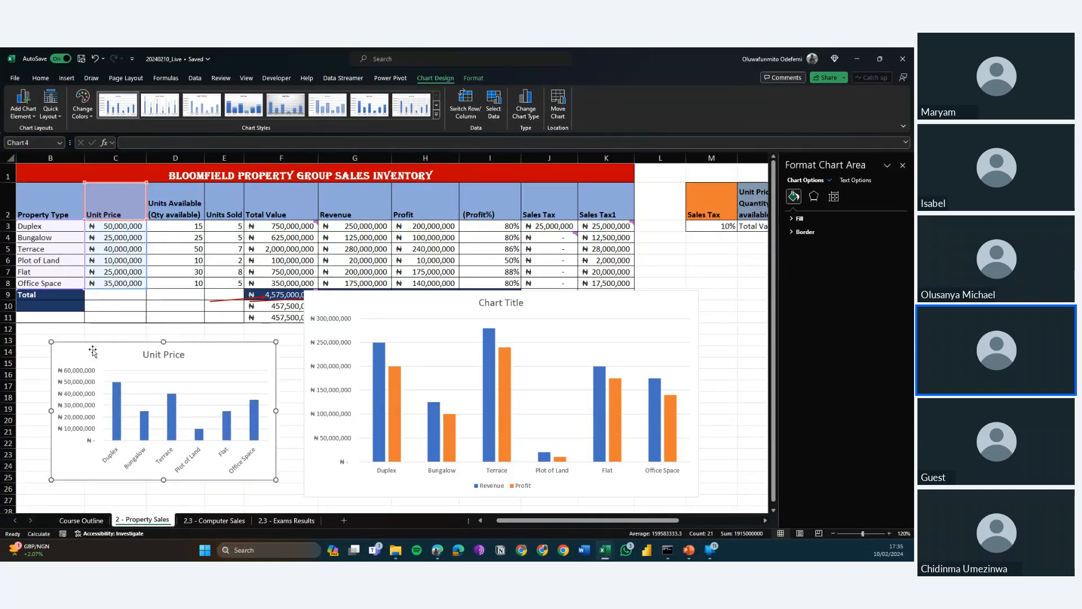
left_click(564, 305)
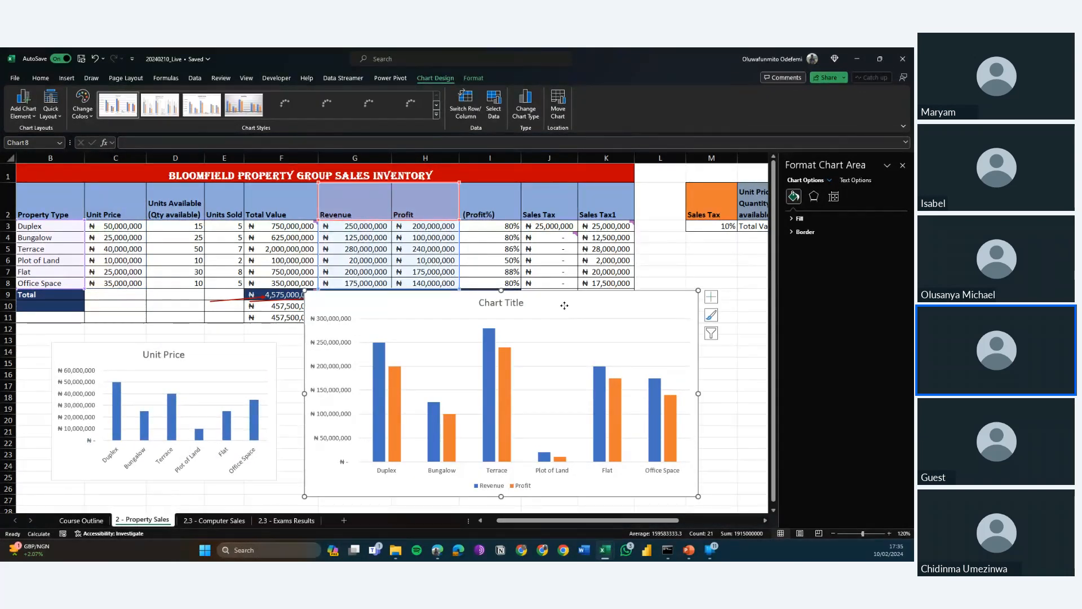
Move the Revenue and Profit chart slightly up and apply chart Style 9 to it.
mouse_move(564, 305)
left_mouse_down()
mouse_move(586, 316)
mouse_move(569, 300)
left_mouse_up()
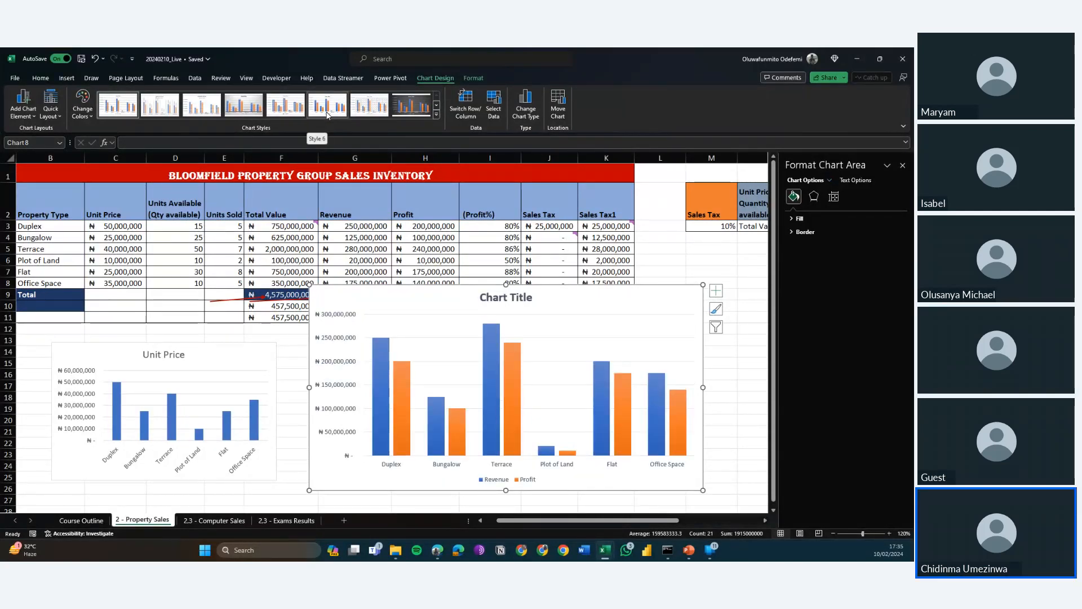
left_click(434, 116)
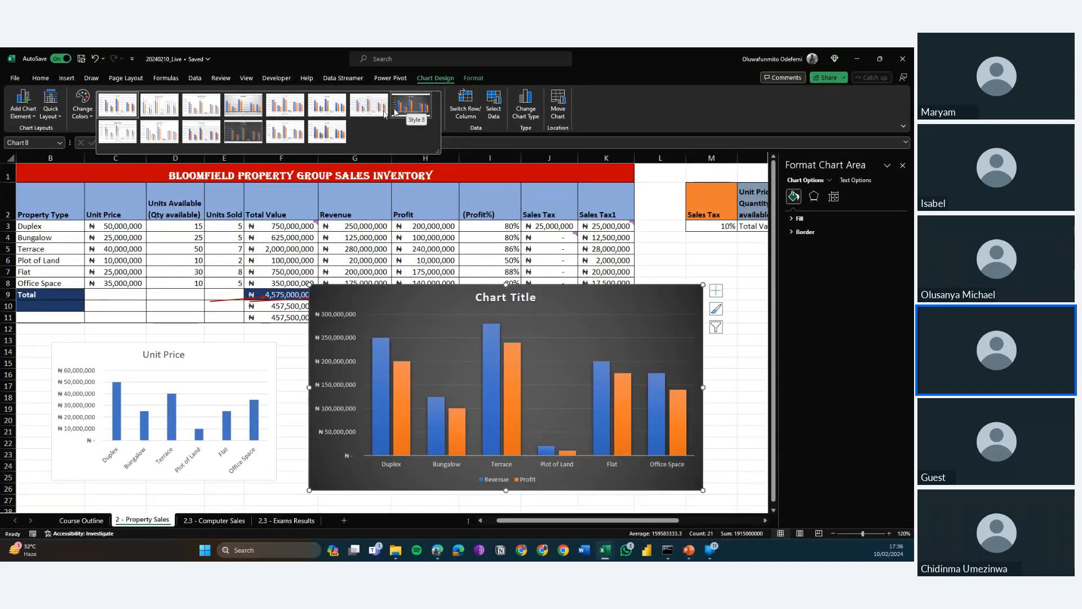
left_click(124, 134)
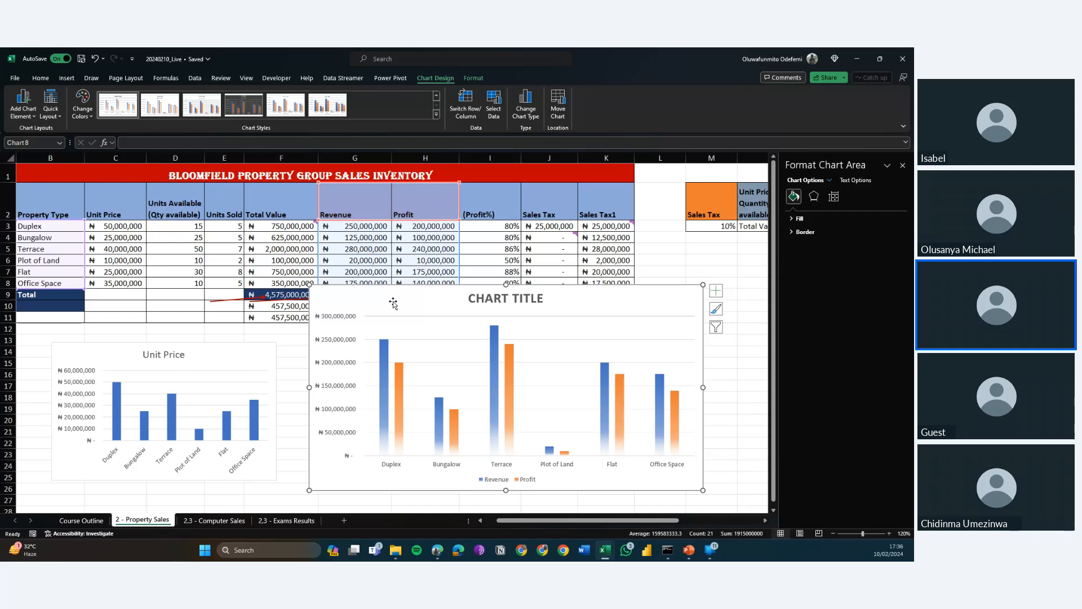
Change the title of the Revenue and Profit chart to "REVENUE AND PROFIT BY PROPERTY TYPE".
left_click(497, 298)
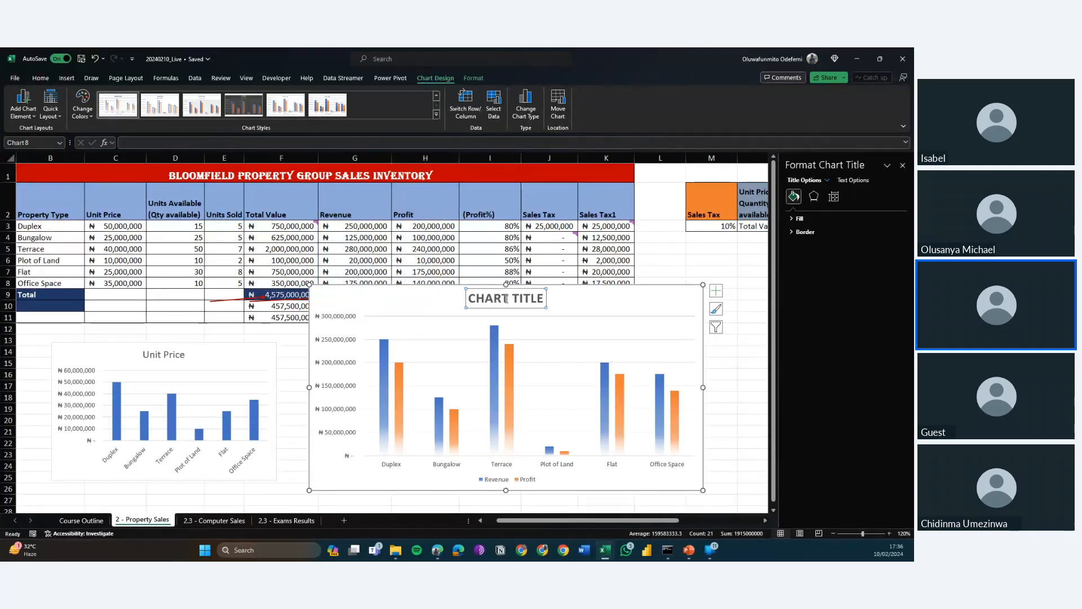
left_click(436, 301)
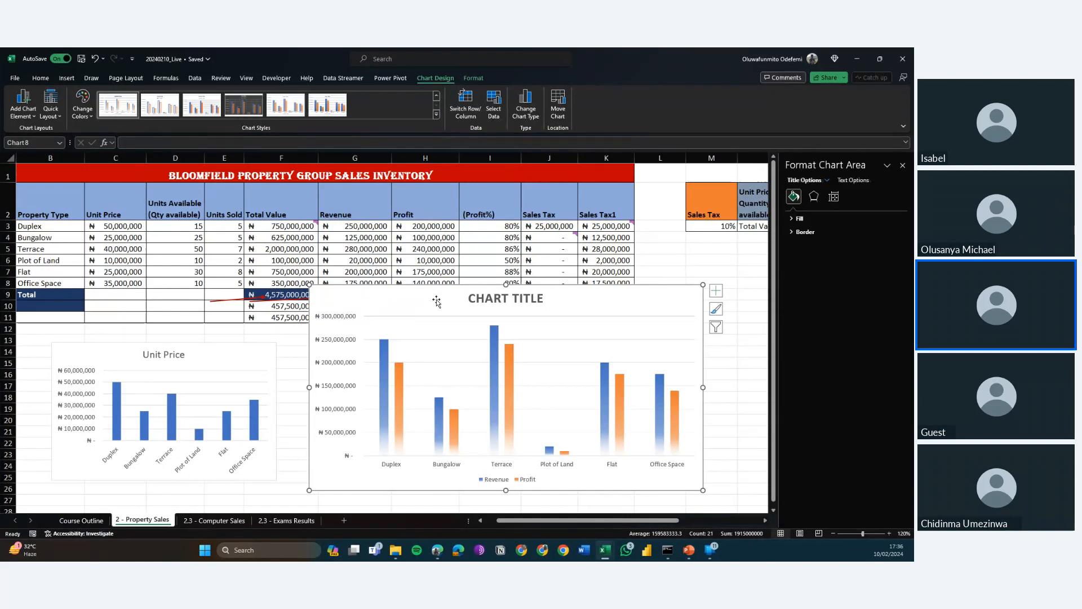
left_click(516, 298)
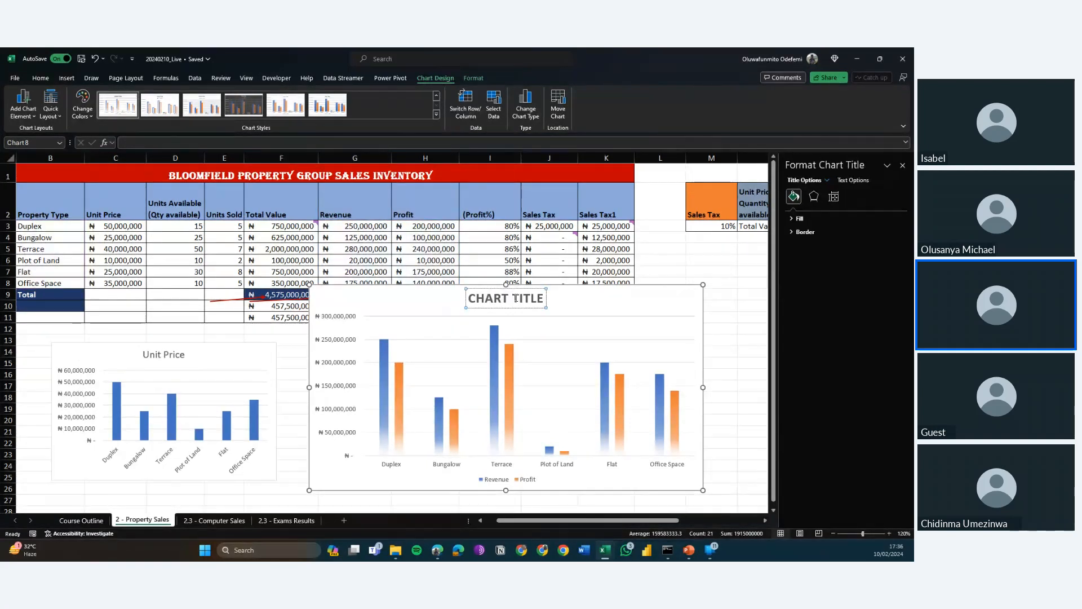
triple_click(516, 299)
key("BackSpace")
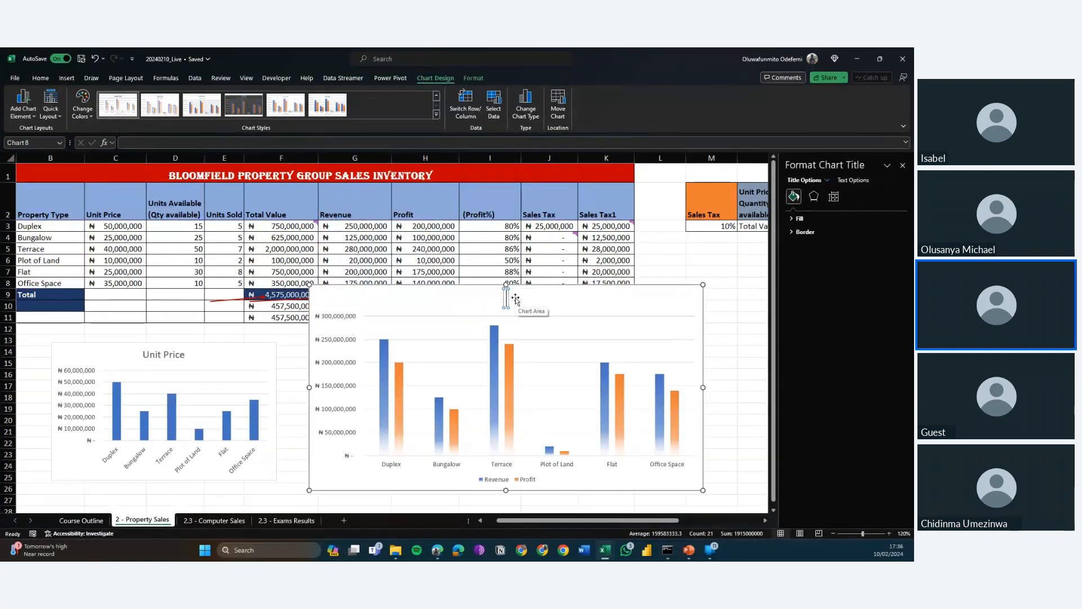
type("REVE")
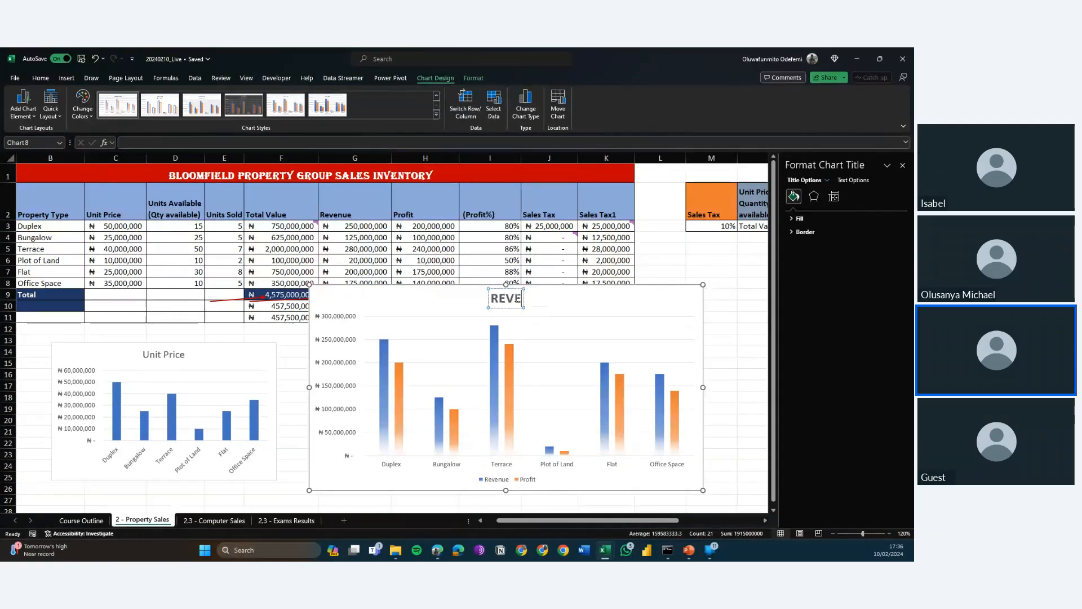
type("NUE AND")
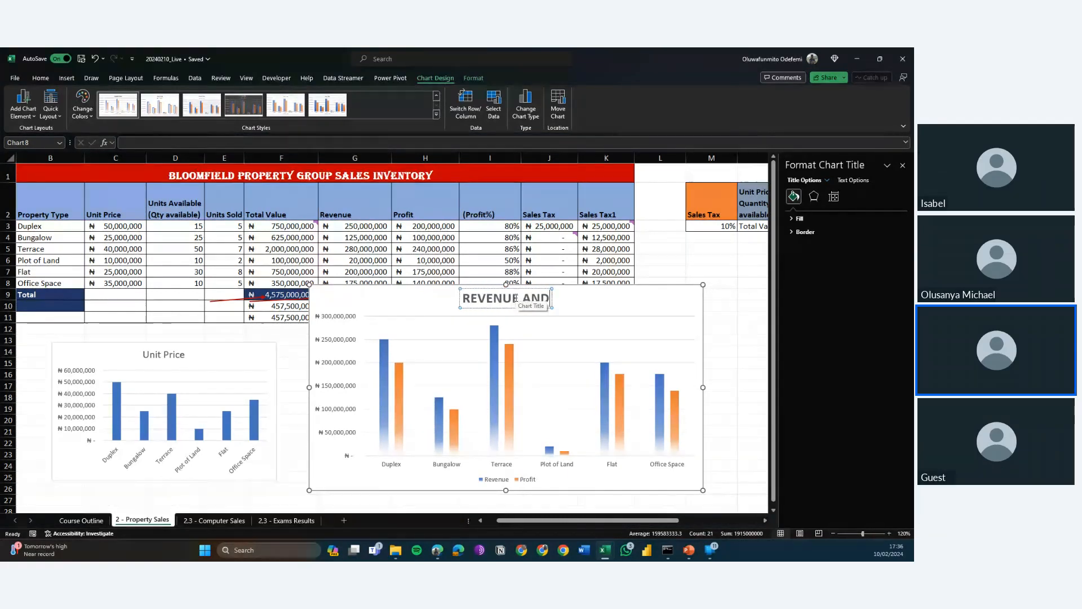
type(" PROFIT")
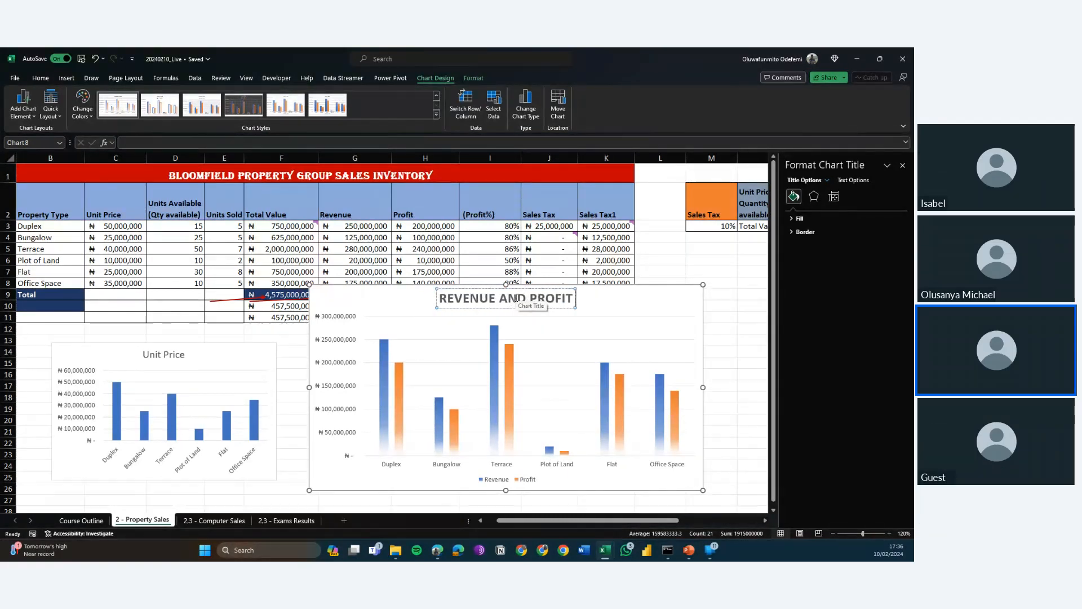
type(" BY P")
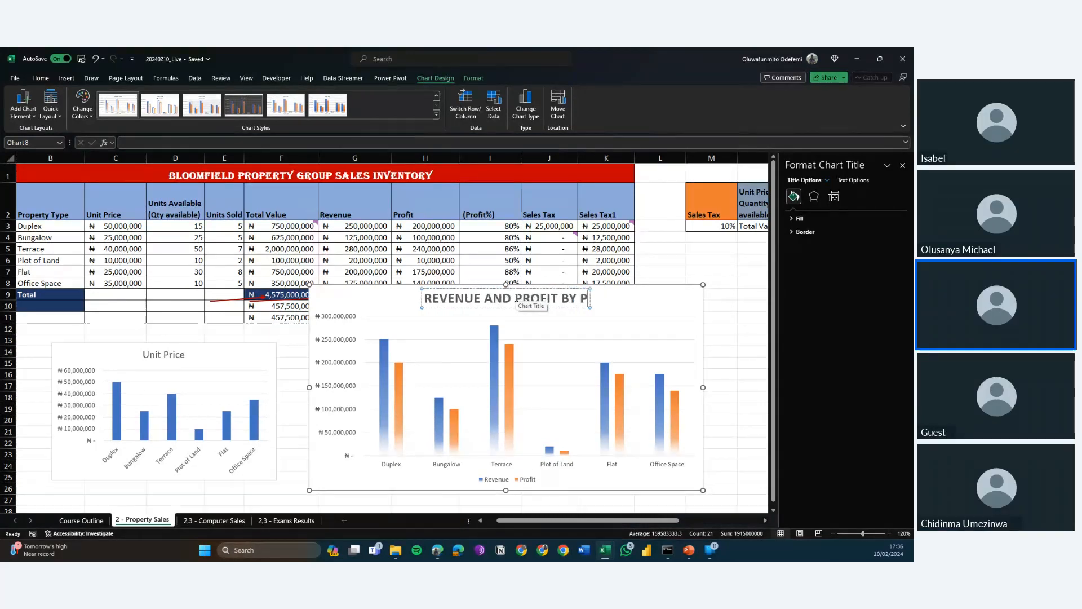
type("ROPERTY TYPE")
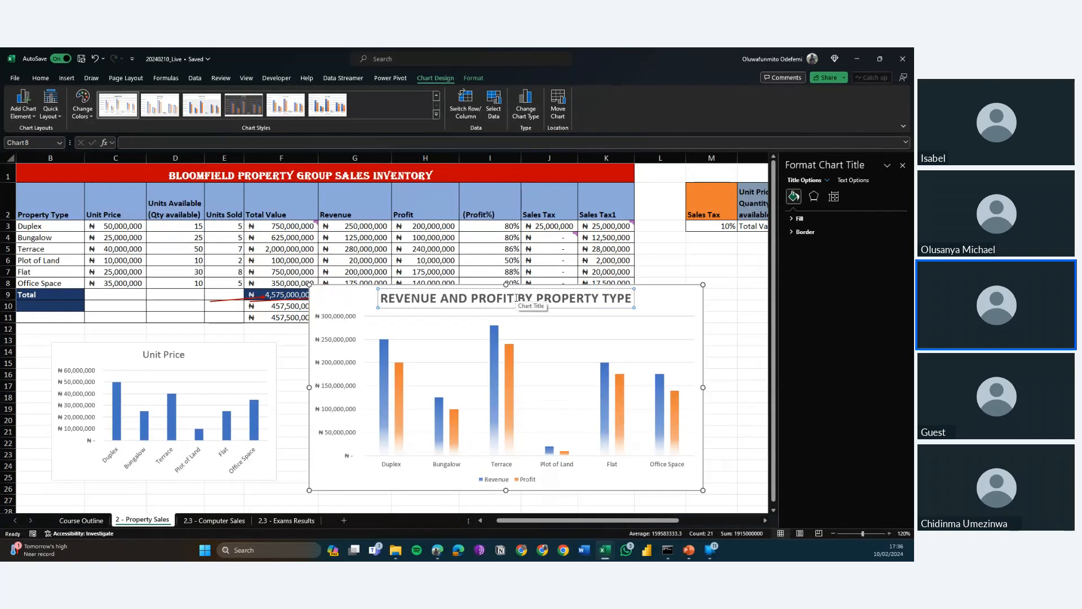
left_click(656, 304)
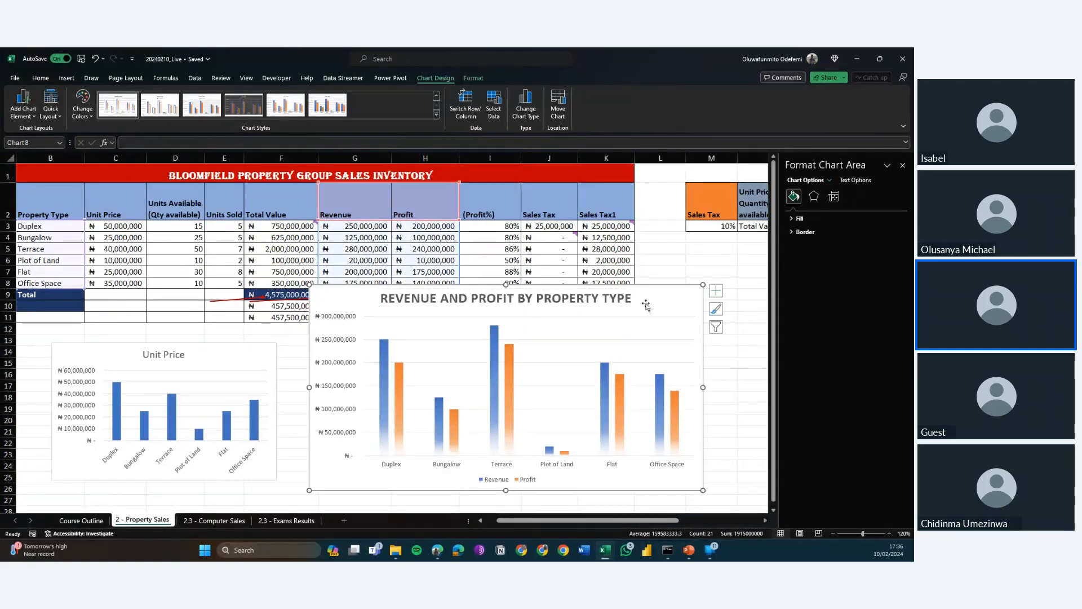
left_click(502, 465)
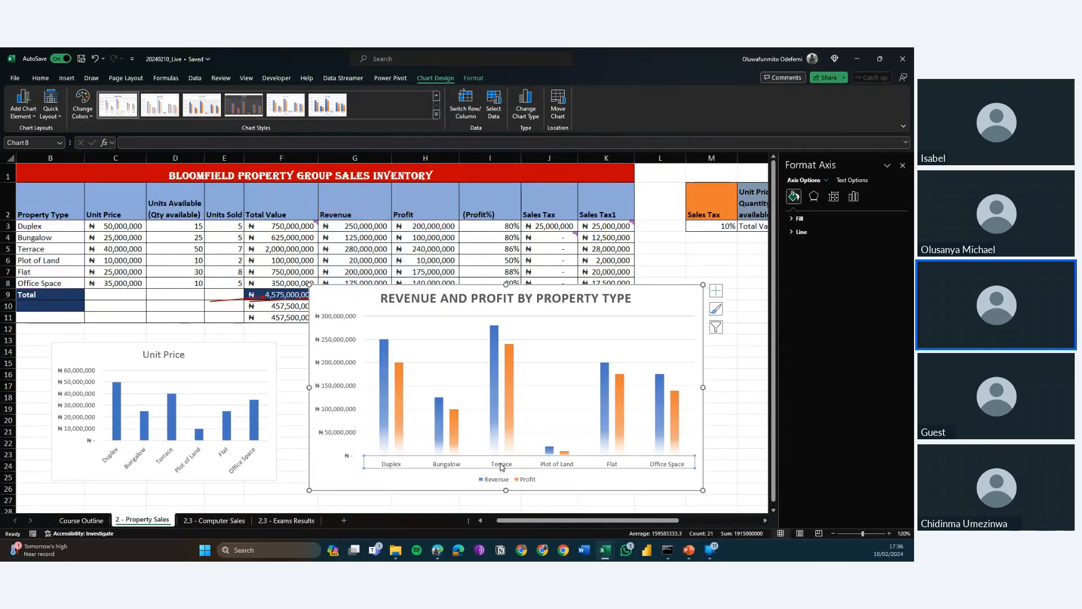
left_click(494, 481)
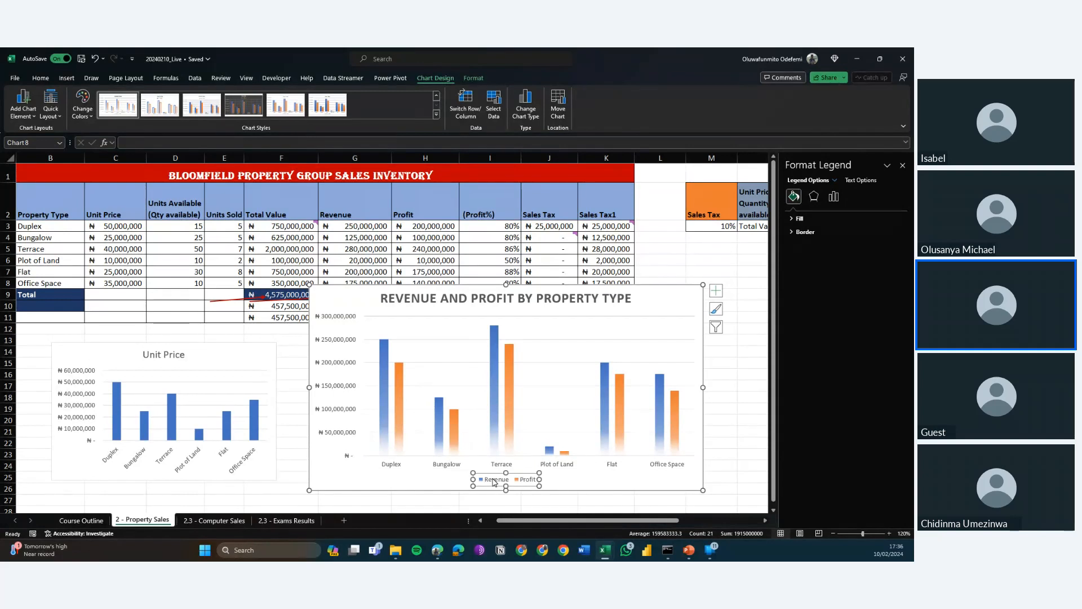
left_click(494, 482)
right_click(494, 482)
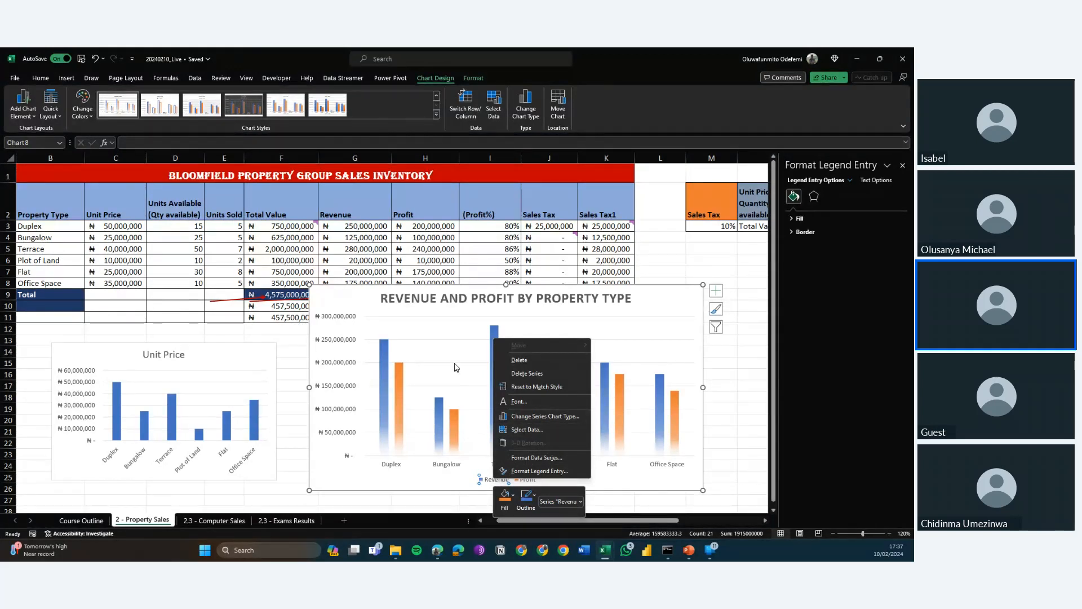
left_click(454, 472)
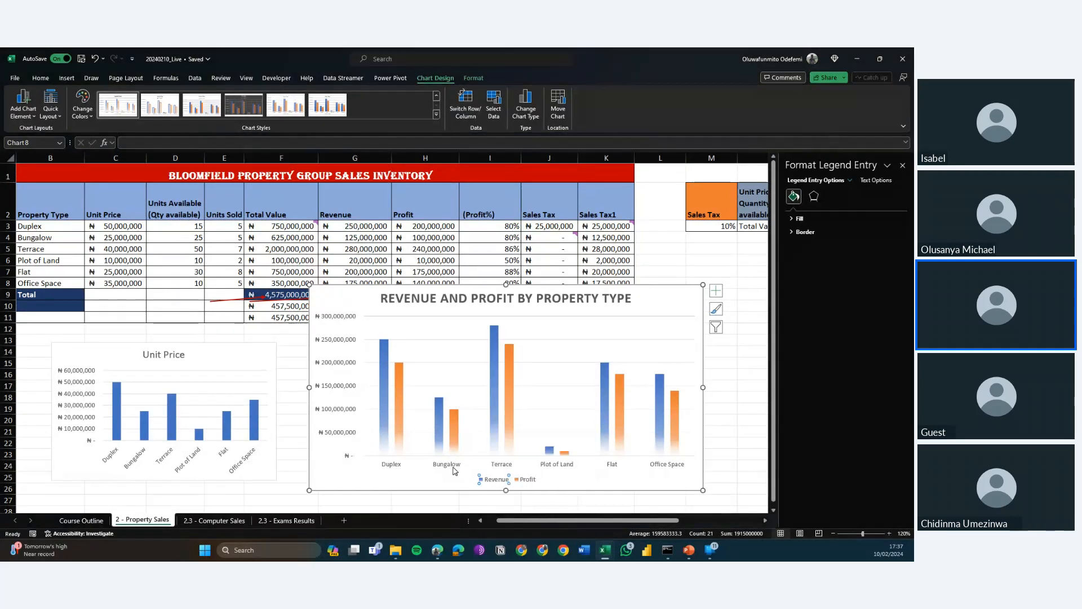
right_click(454, 471)
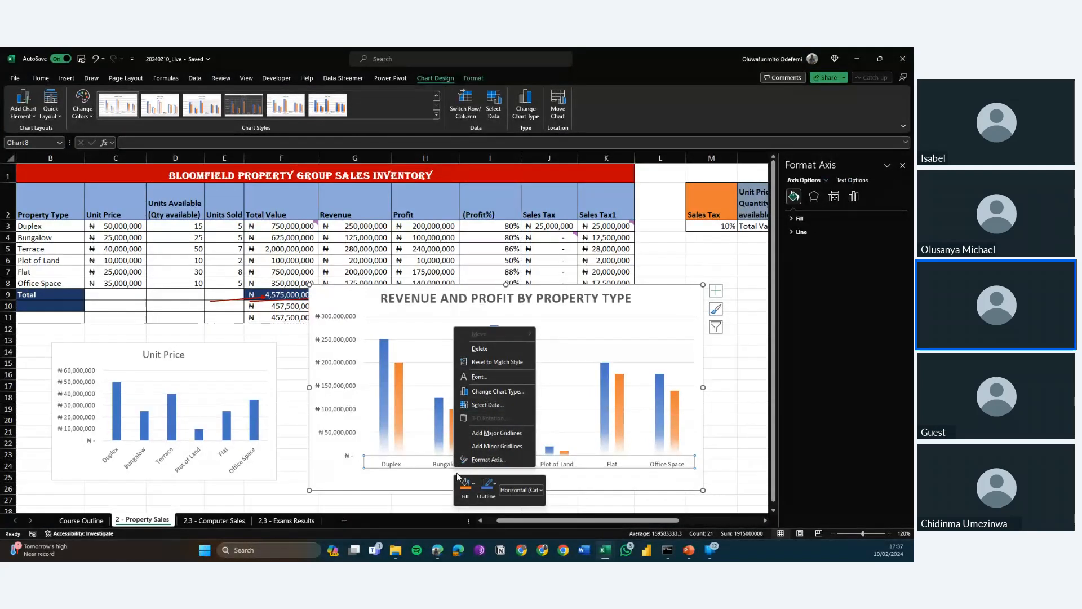
key("Escape")
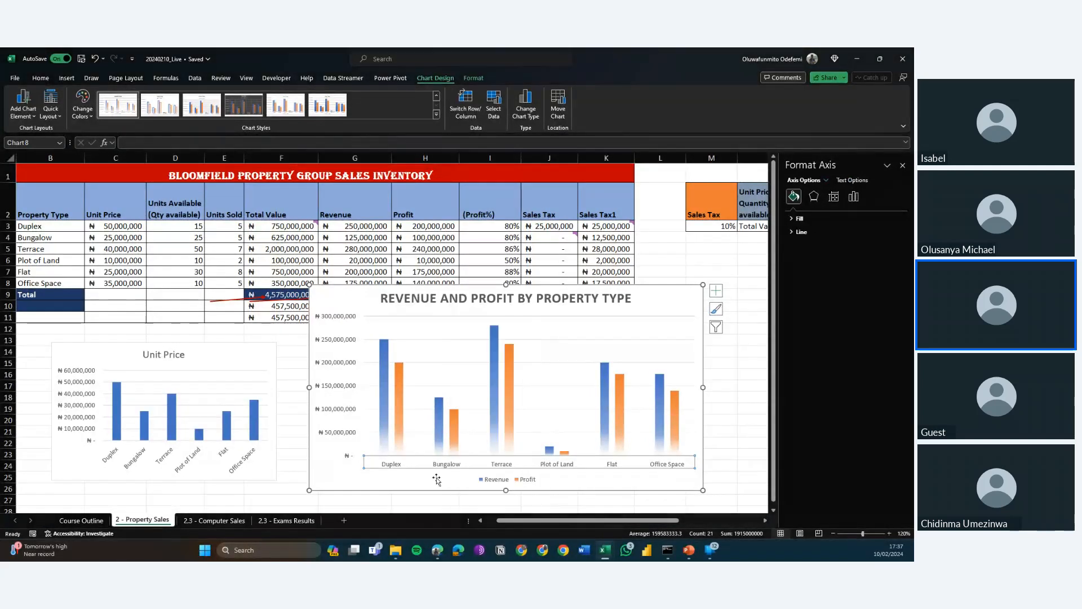
Try the Left, Right and Top Right legend positions on the Revenue and Profit chart and set the legend position to Top.
left_click(486, 478)
right_click(488, 481)
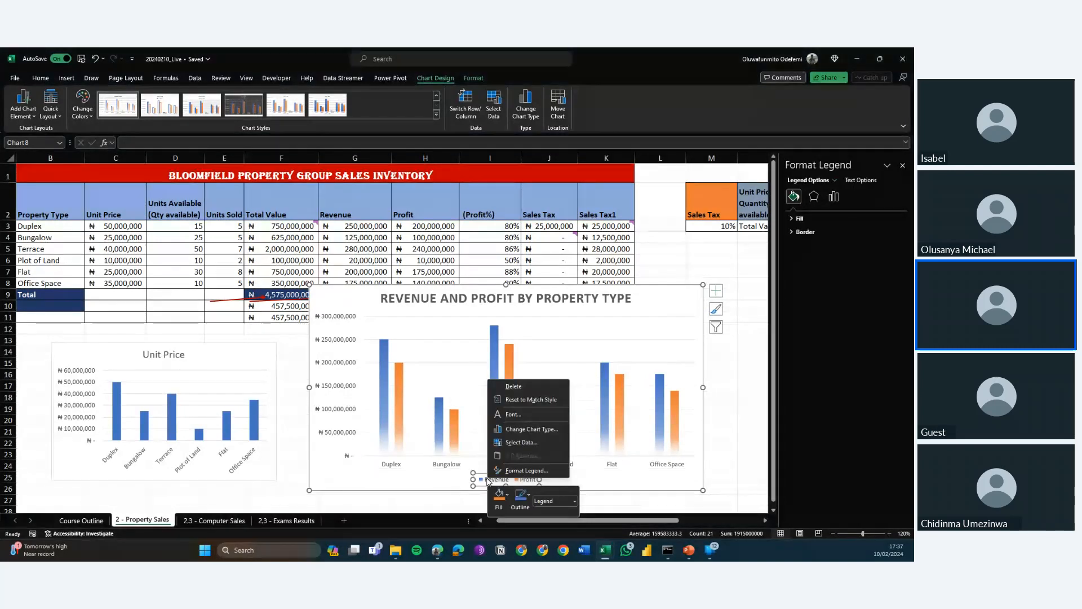
left_click(524, 470)
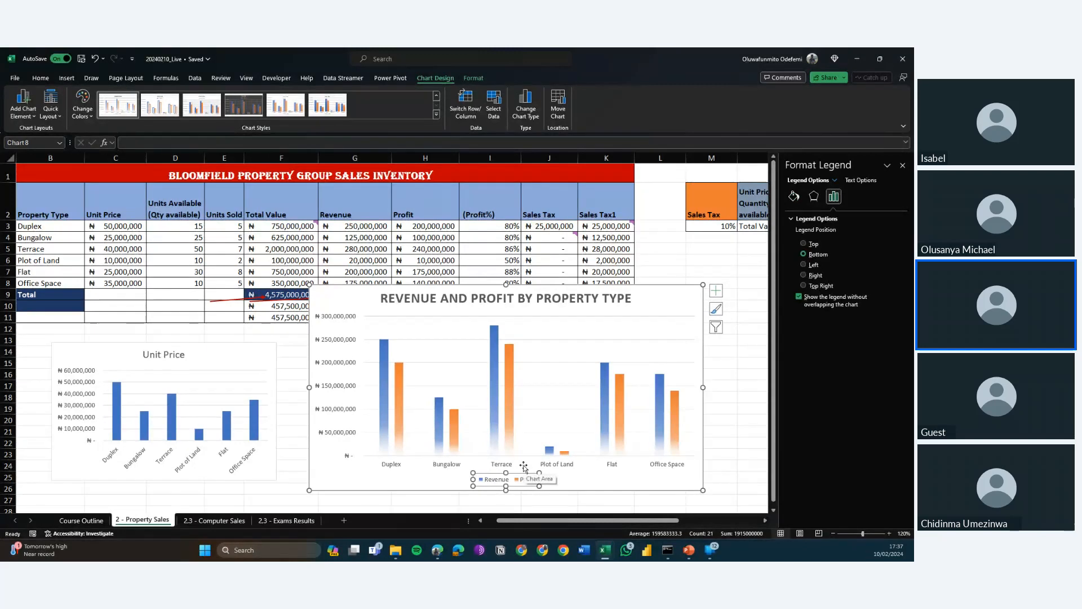
left_click(803, 244)
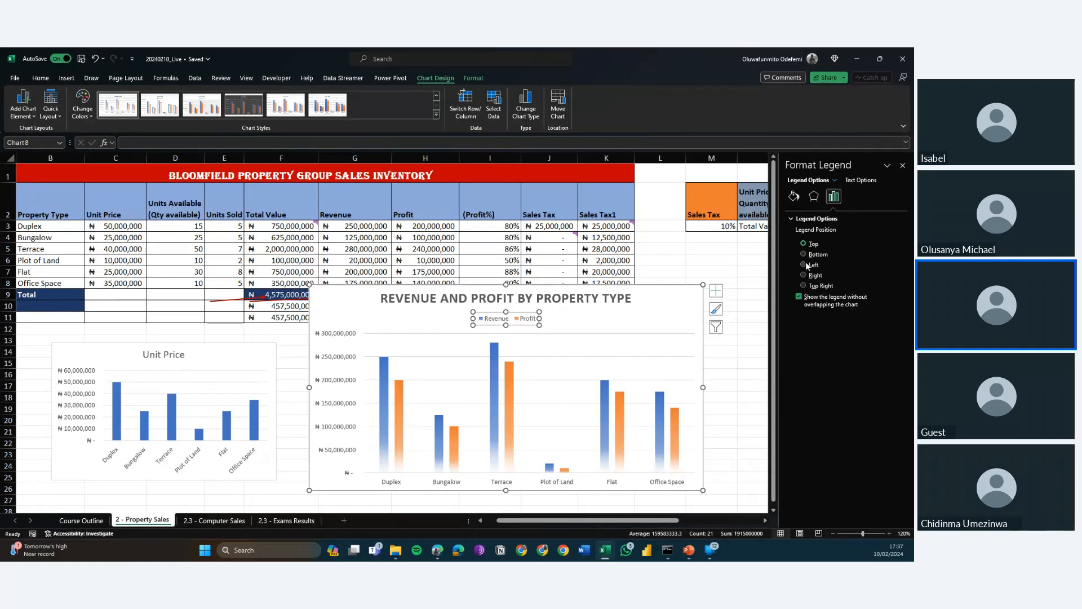
left_click(806, 263)
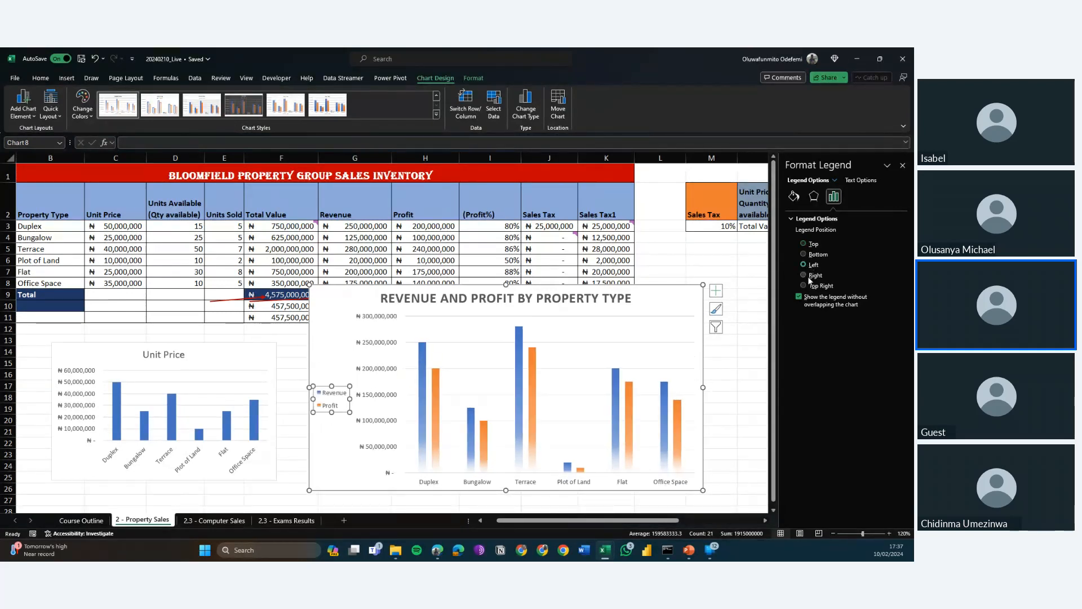
left_click(806, 274)
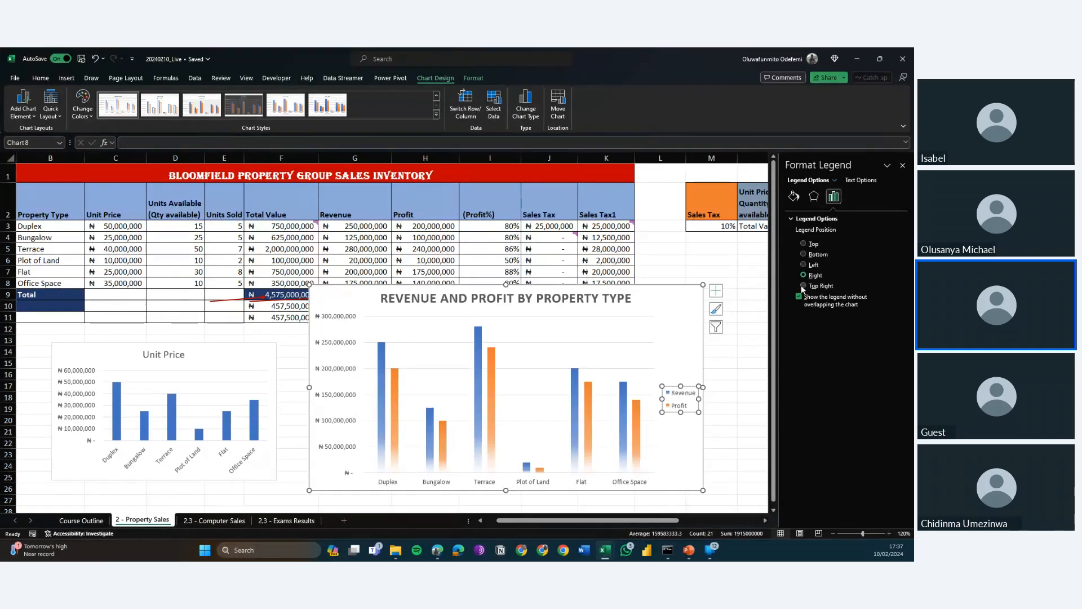
left_click(803, 287)
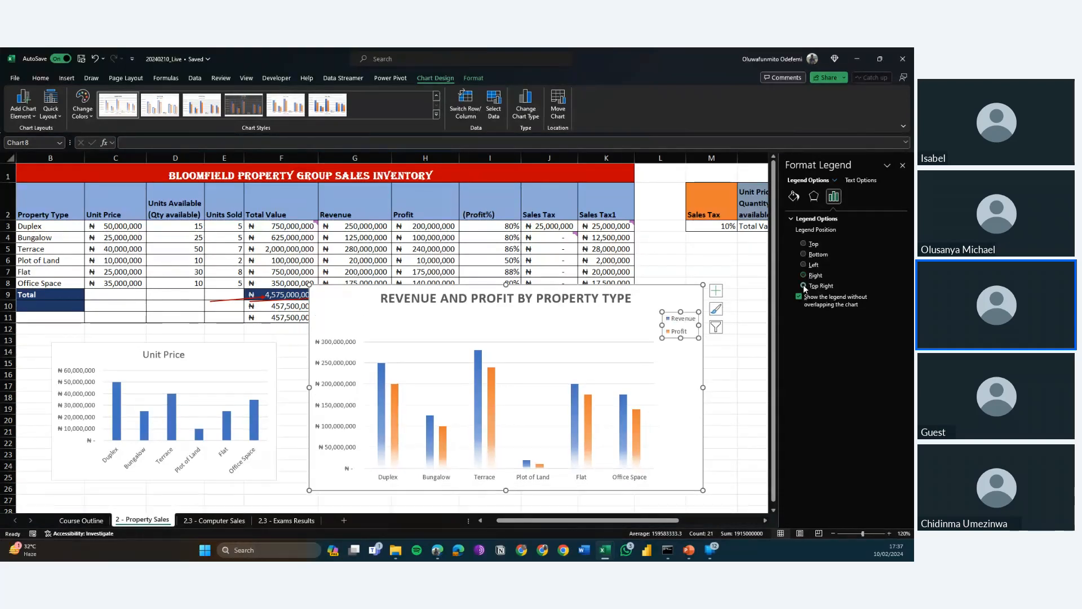
left_click(813, 246)
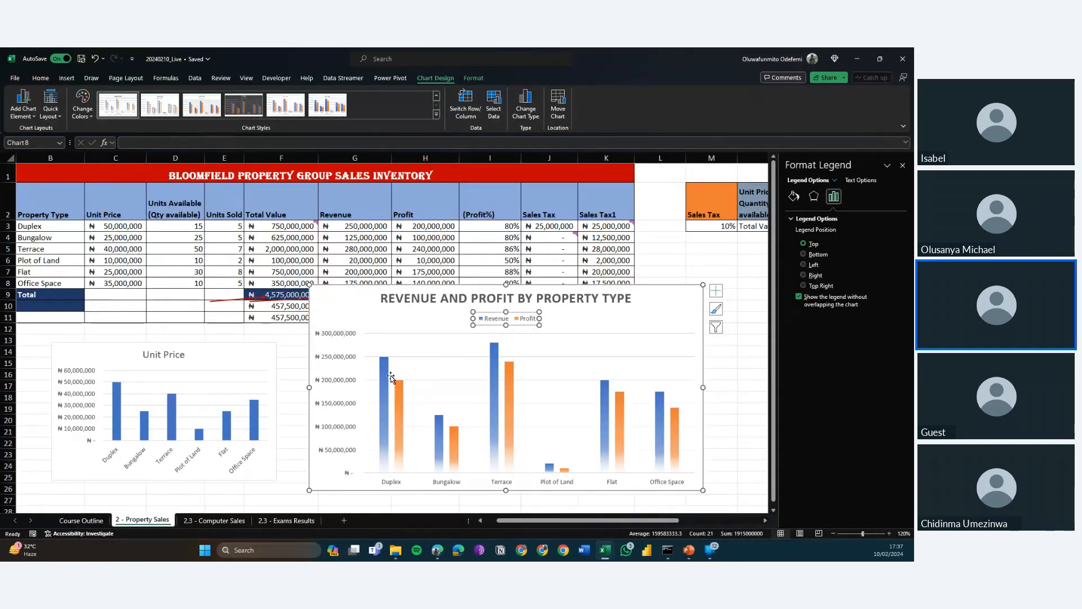
mouse_move(386, 378)
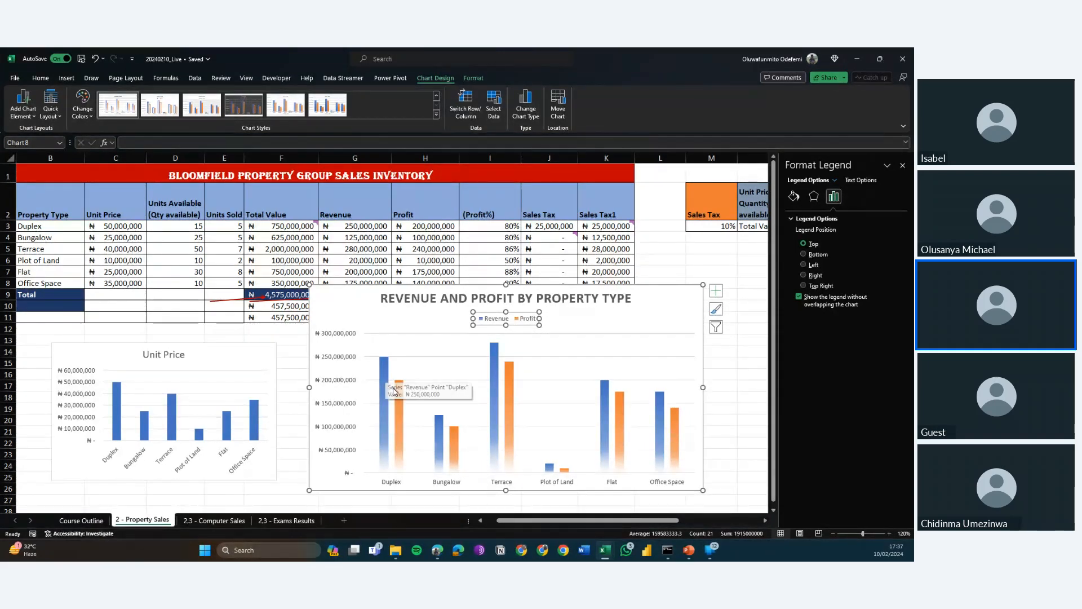
mouse_move(399, 398)
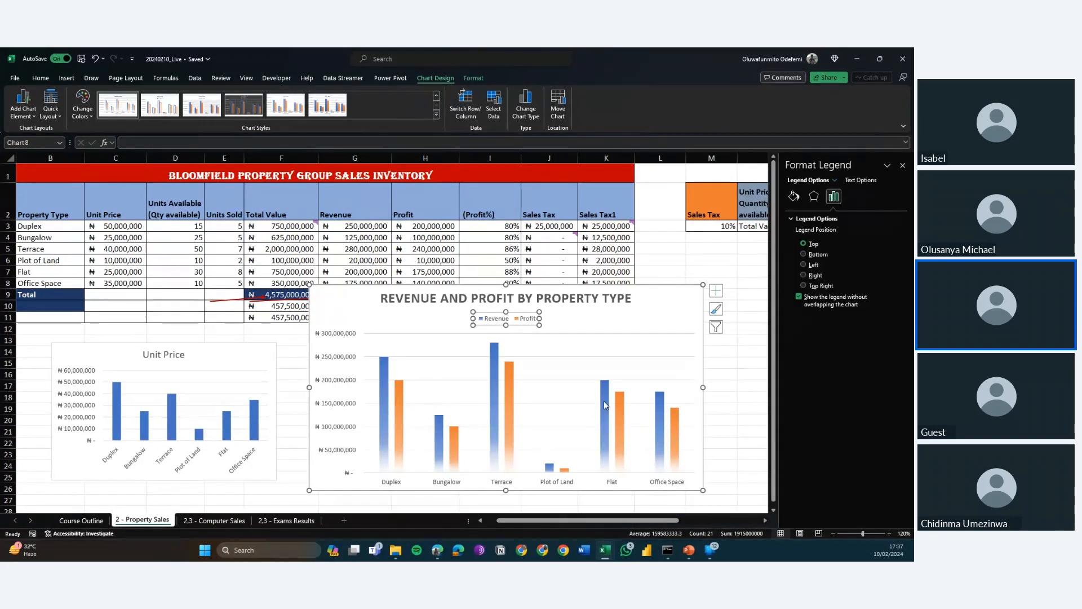
left_click(640, 322)
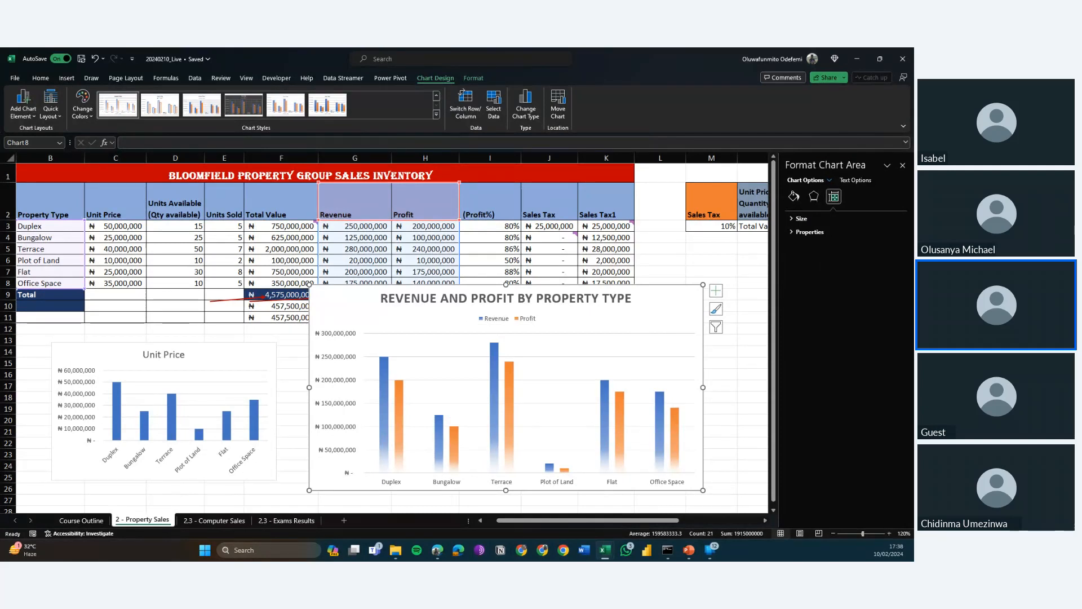
Move the Revenue and Profit chart directly below the table from column B, over the Unit Price chart, and deselect it.
key("alt+Tab")
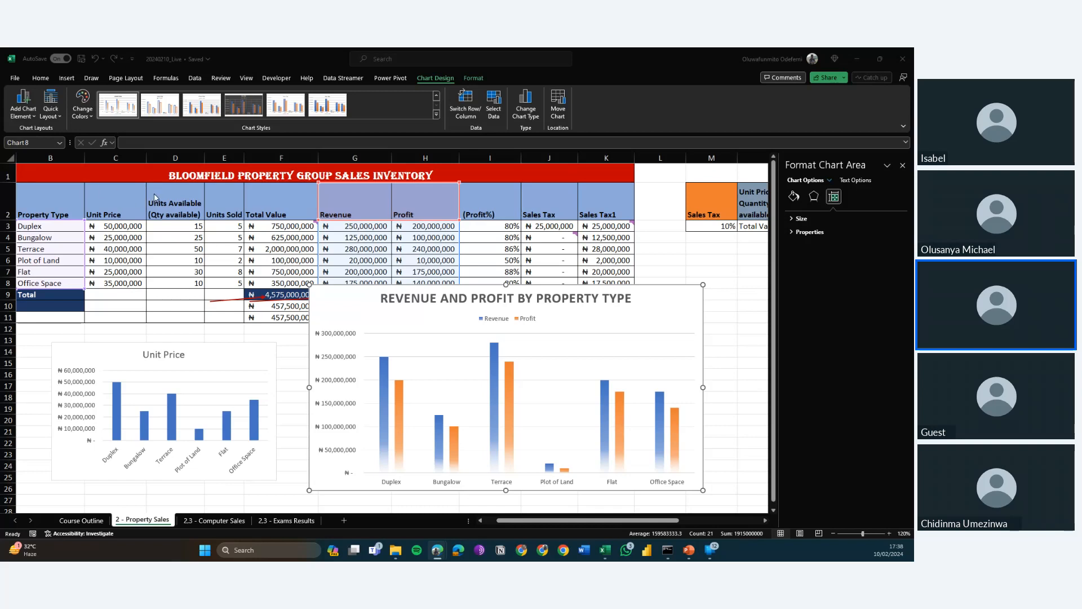
left_click(637, 299)
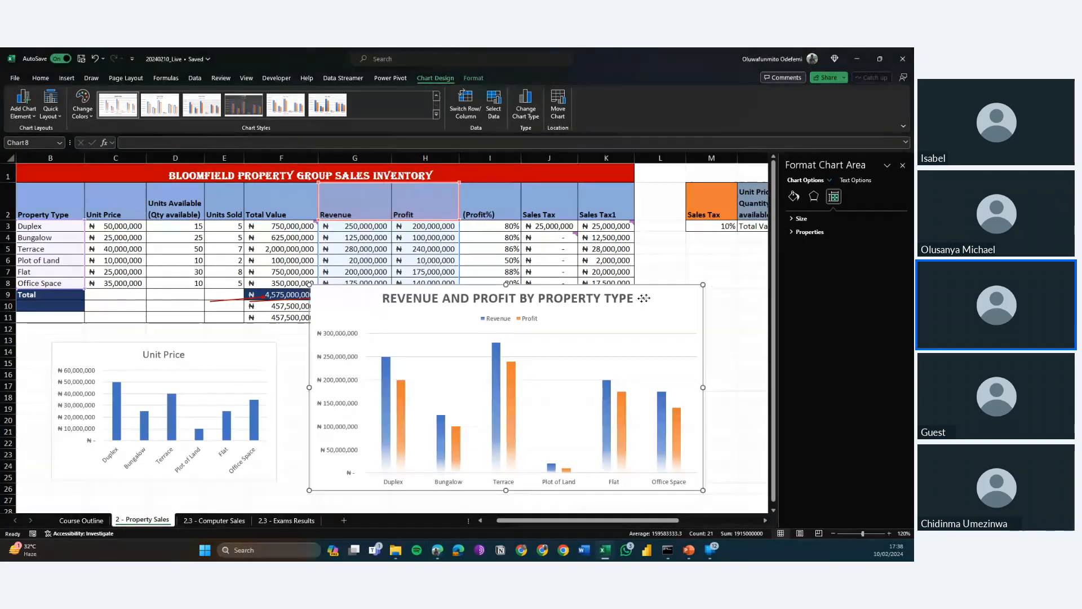
left_click_drag(636, 299, 363, 345)
left_click(532, 361)
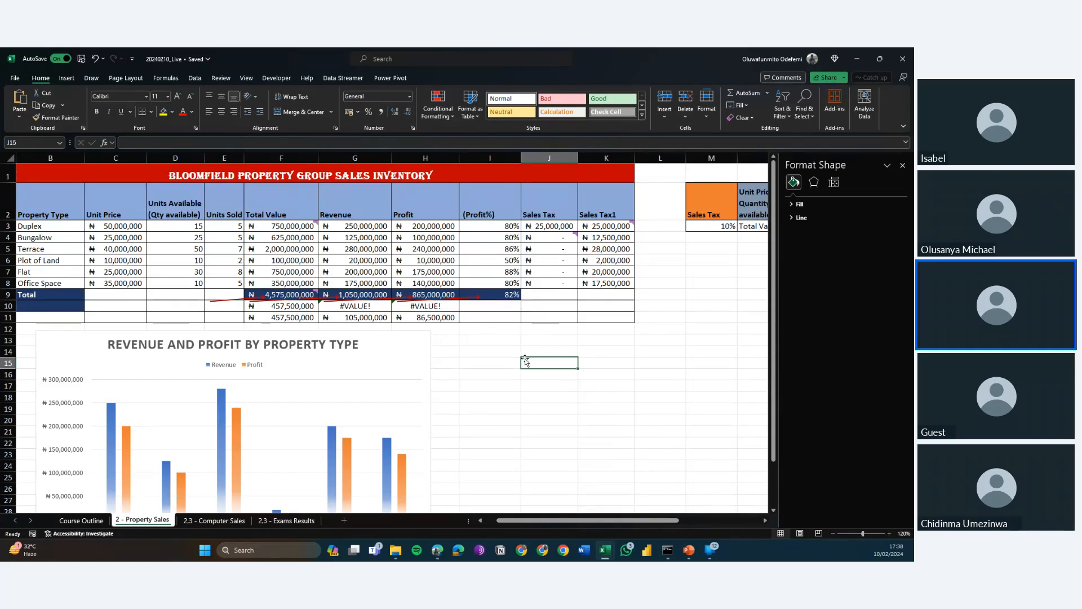
left_click(381, 360)
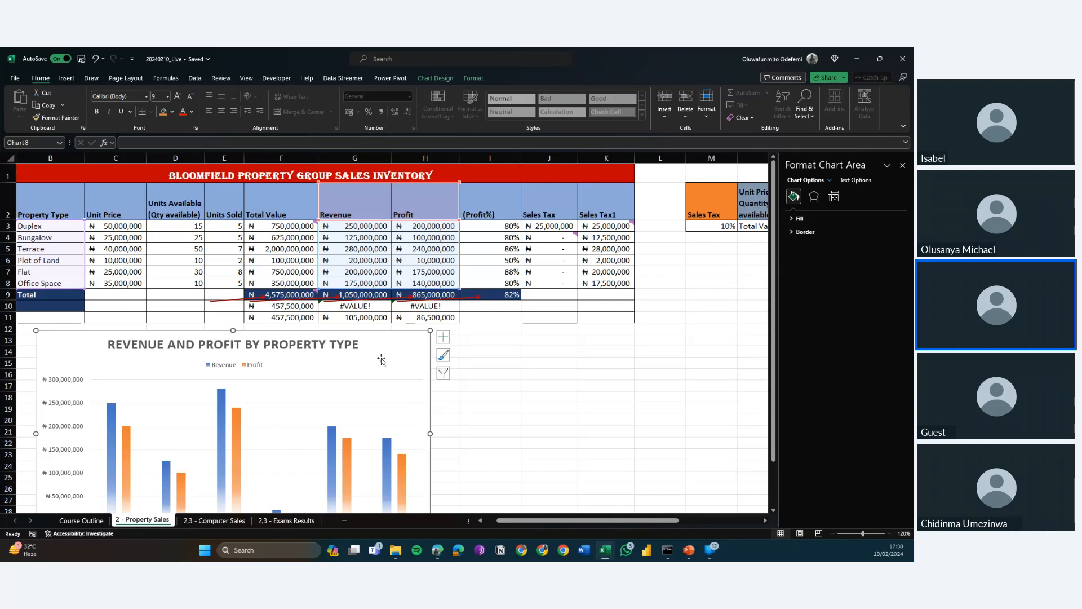
scroll(381, 359, "down", 2)
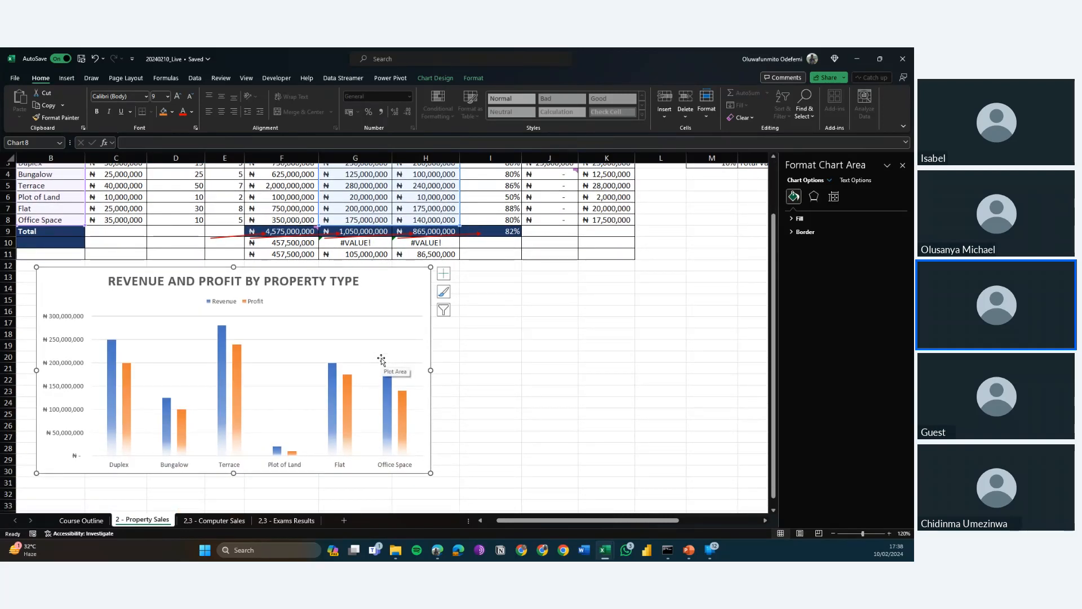
scroll(380, 359, "up", 2)
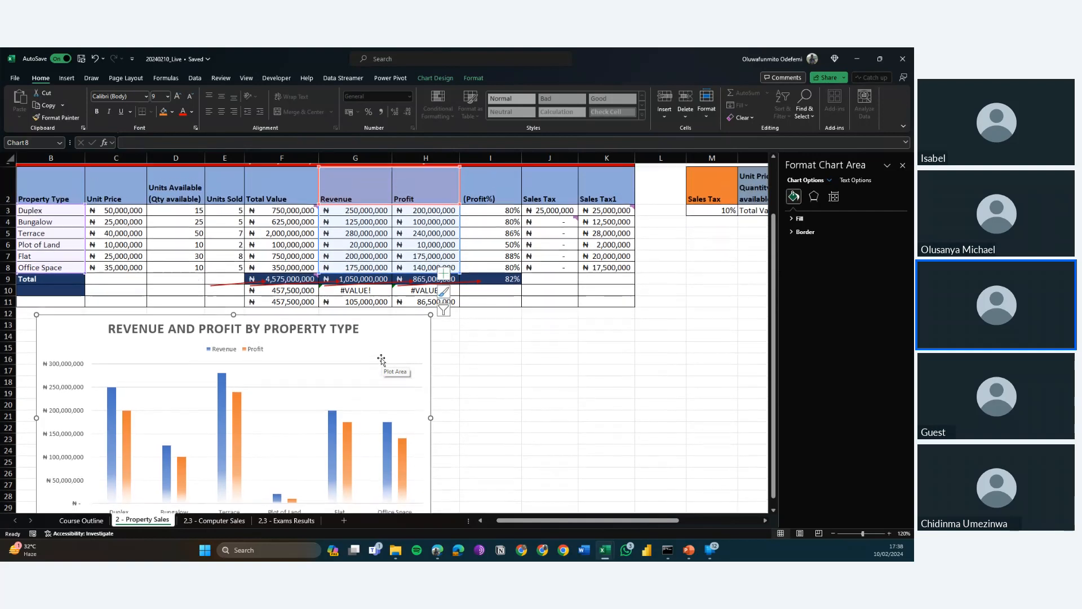
Move the Revenue and Profit chart aside and delete the Unit Price column chart underneath it.
left_click(521, 383)
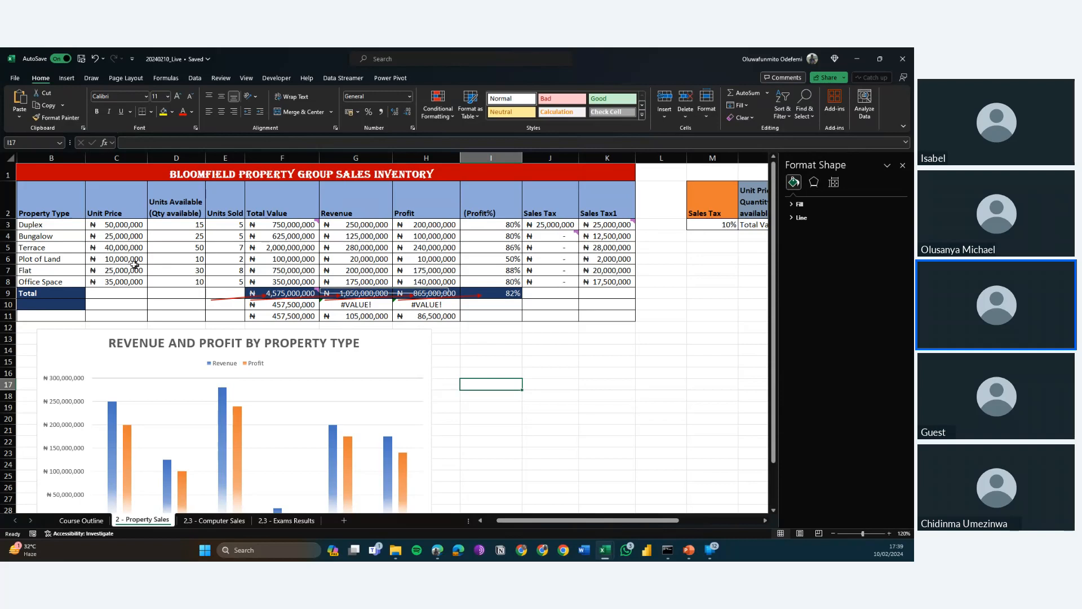
left_click(125, 337)
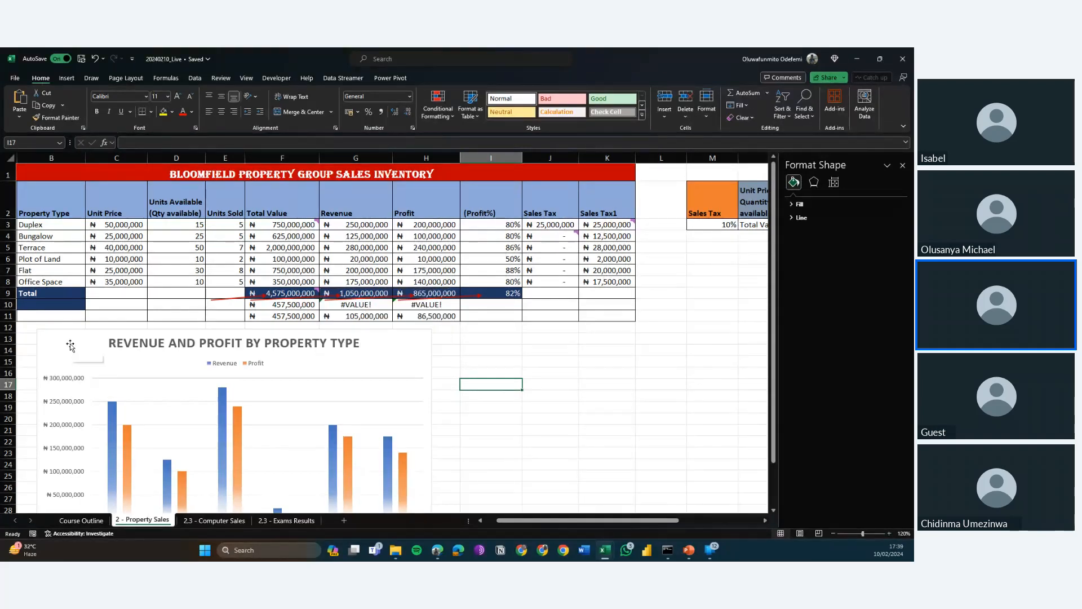
left_click_drag(125, 337, 215, 327)
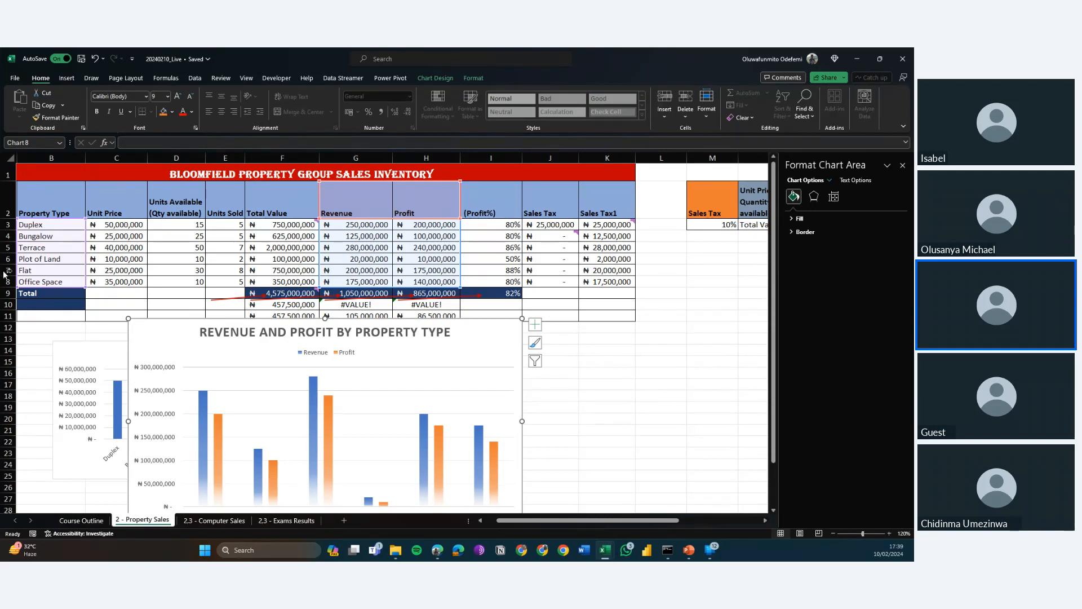
left_click(112, 353)
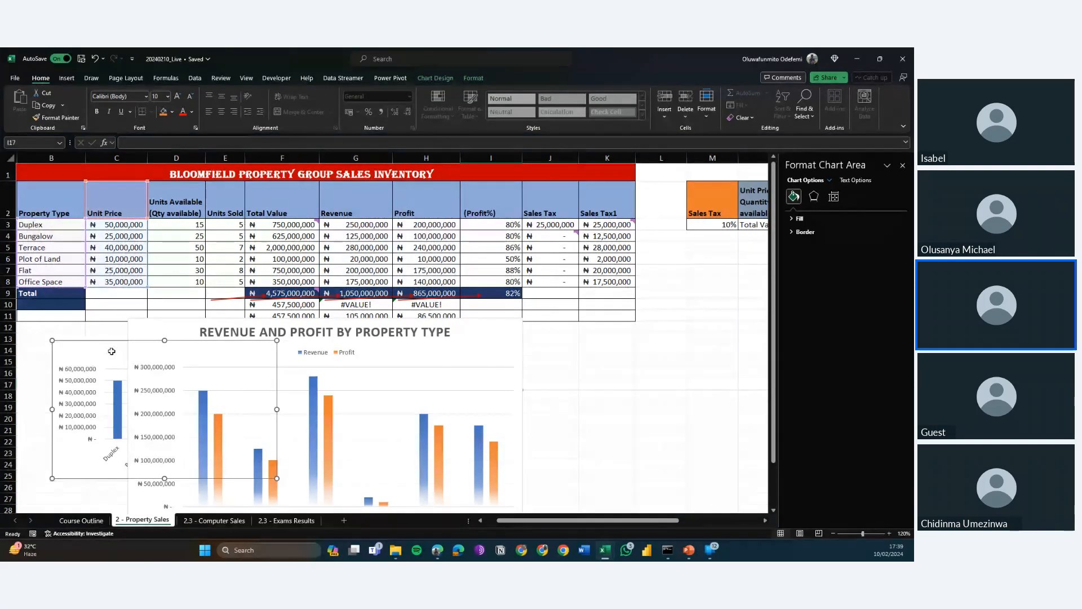
key("Delete")
Move the Revenue and Profit chart back below the table, starting in column B around row 14, and deselect it.
left_click(172, 339)
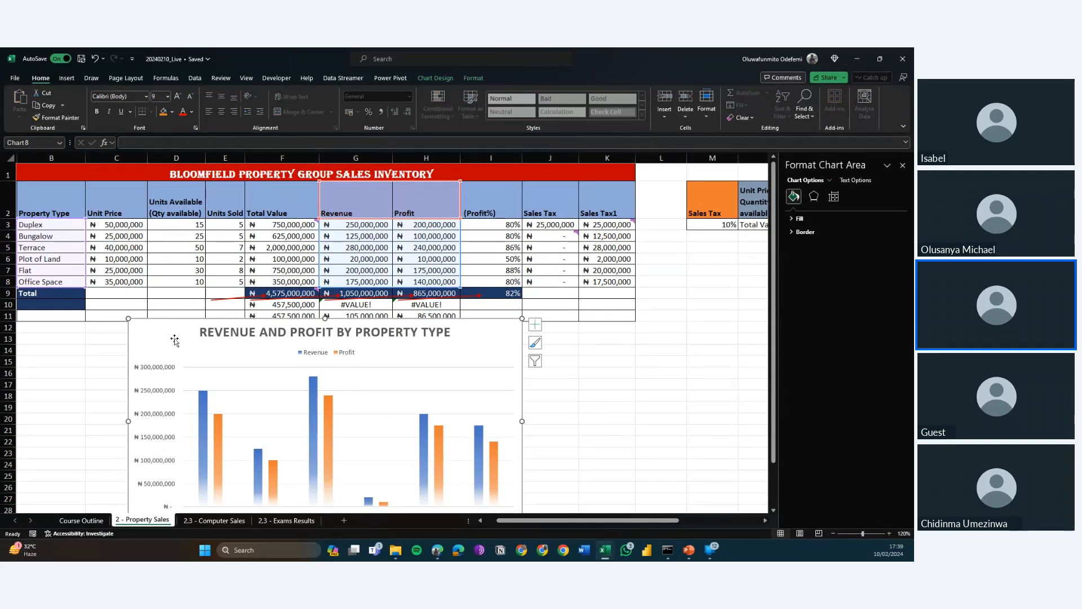
left_click_drag(174, 339, 85, 365)
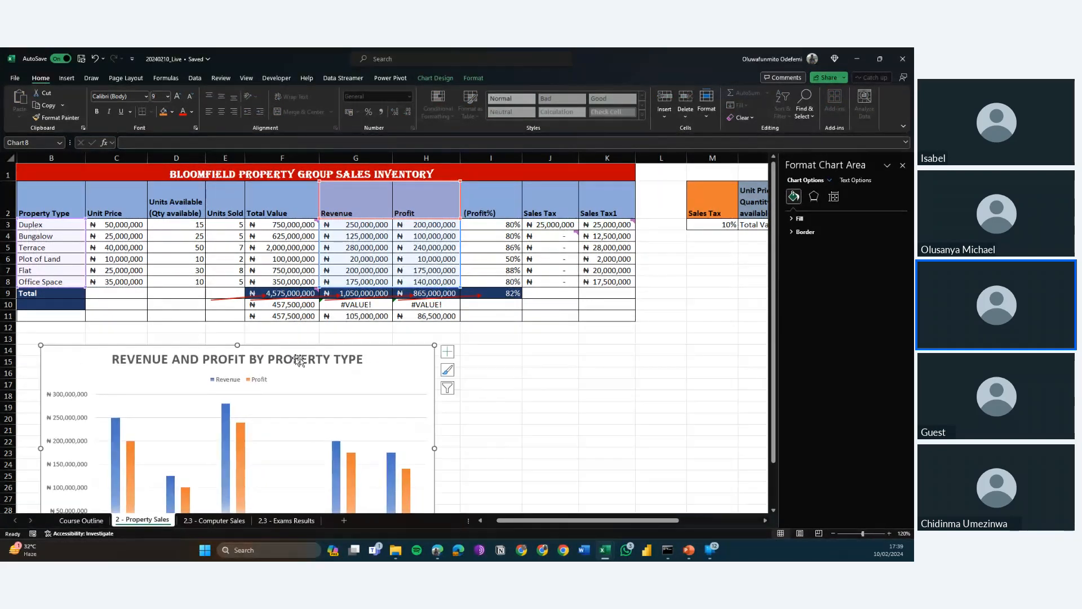
left_click(520, 364)
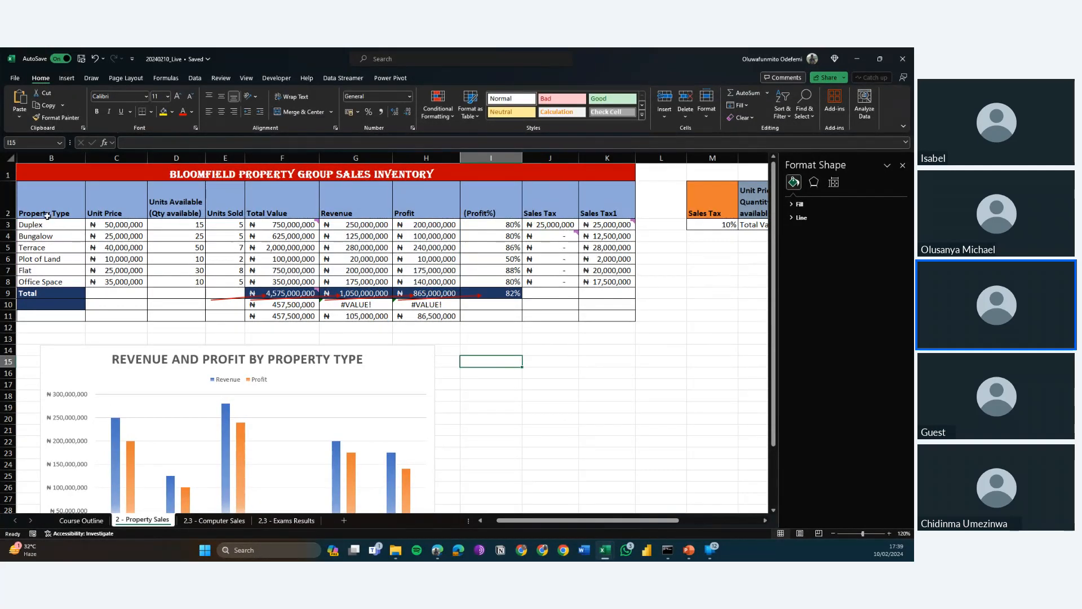
Select the Property Type and Unit Price data with headers, B2:C8.
left_click_drag(48, 216, 107, 280)
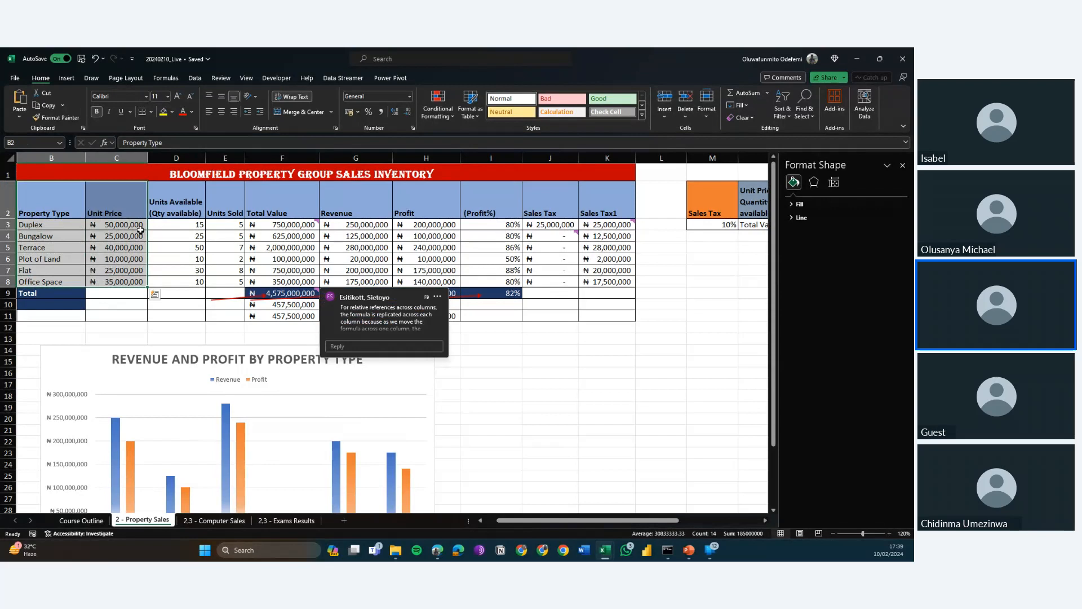
right_click(119, 214)
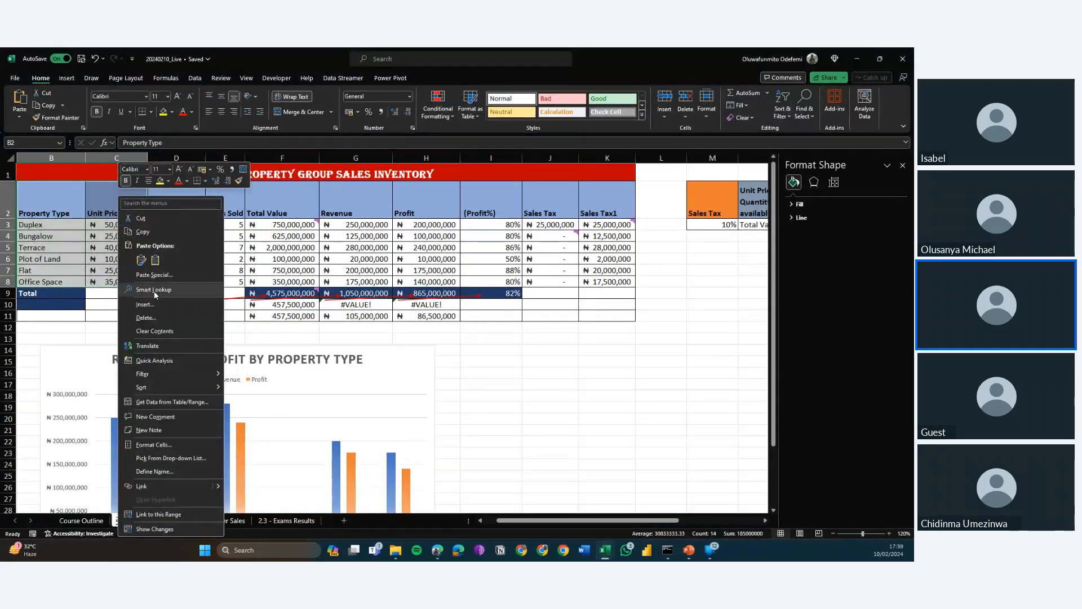
left_click(155, 303)
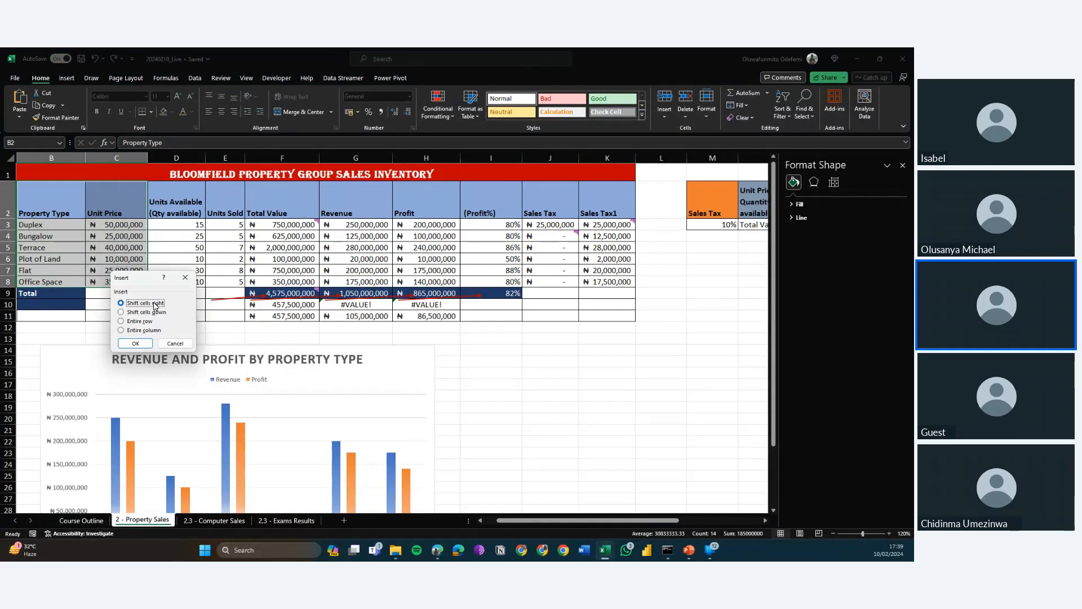
left_click(185, 277)
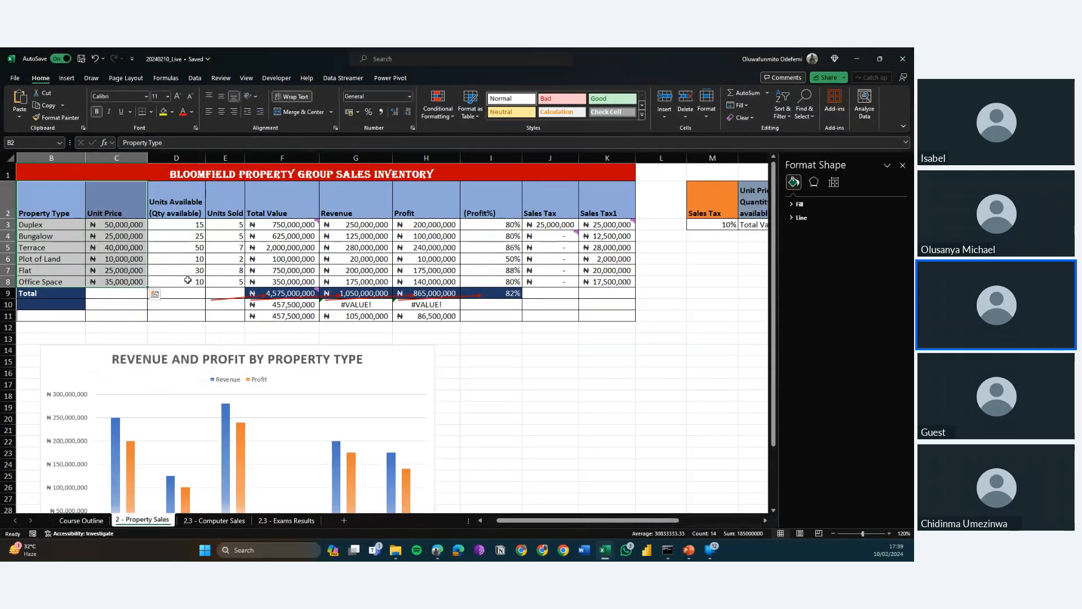
Insert a 2-D pie chart of unit price by property type and place it beside the Revenue and Profit chart.
left_click(72, 79)
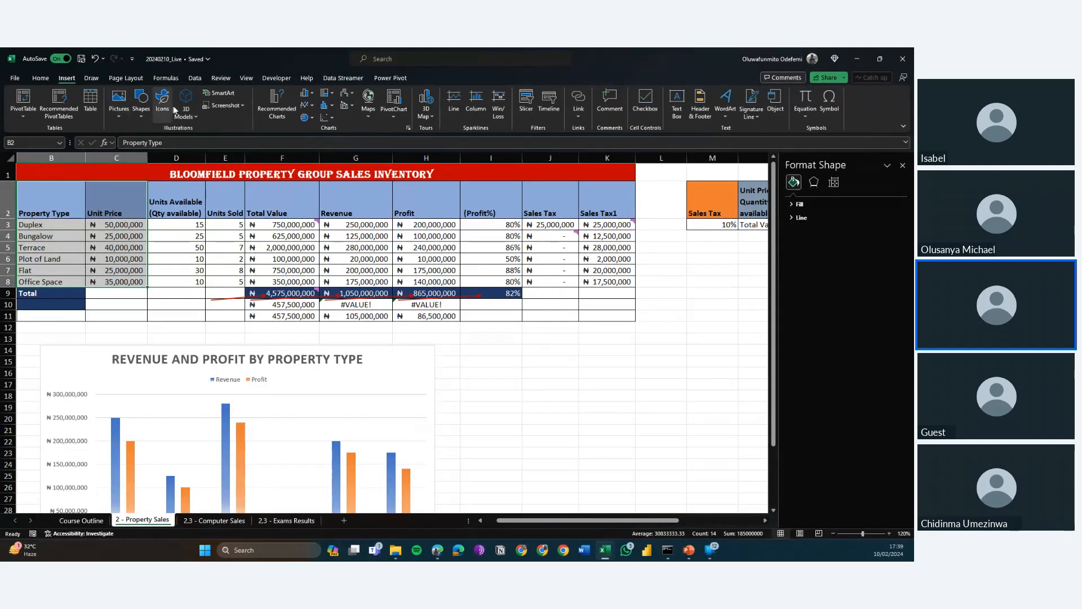
left_click(311, 118)
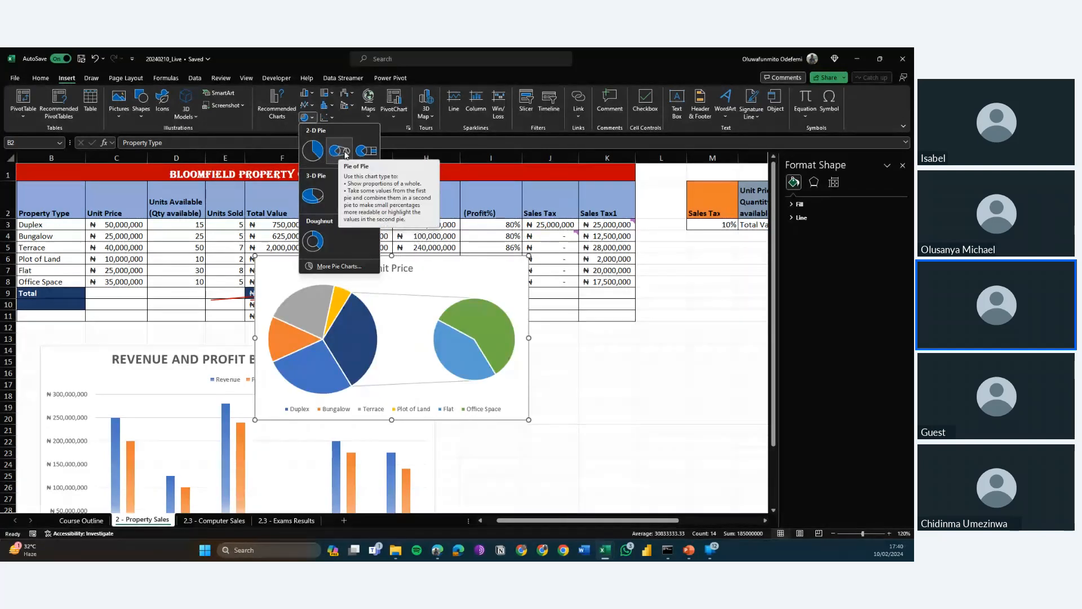
left_click(313, 151)
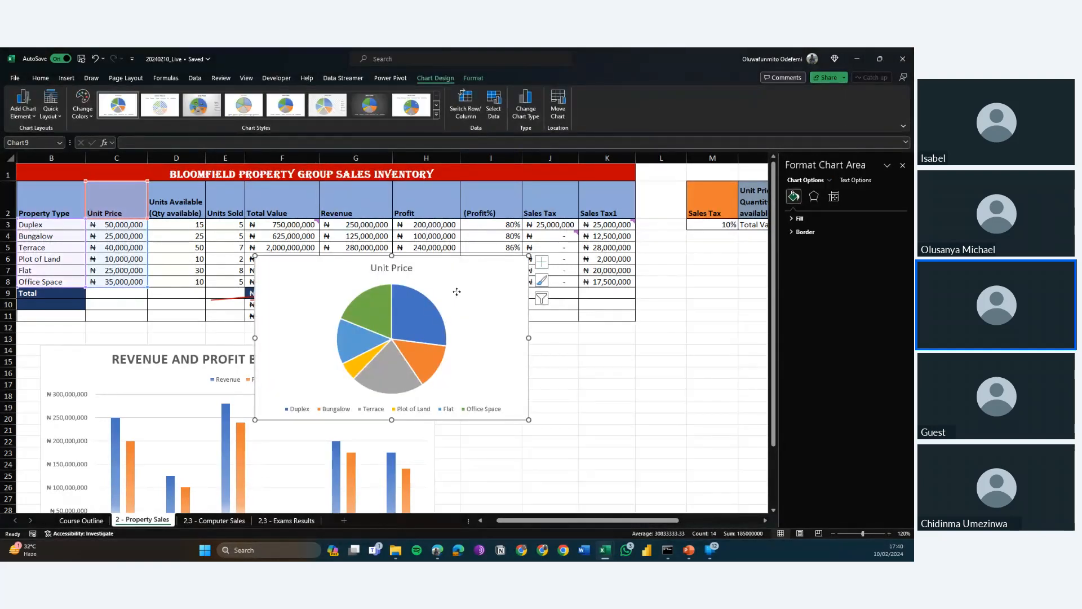
left_click_drag(456, 291, 649, 381)
scroll(649, 381, "down", 2)
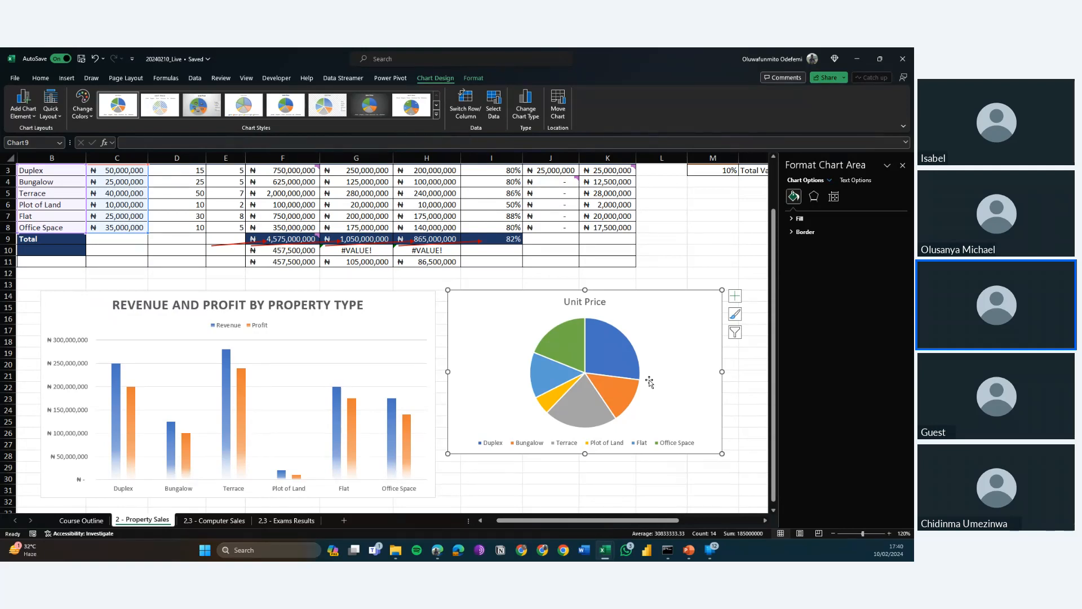
Set the legend position of the Unit Price pie chart to Right and look through the legend's formatting options.
right_click(649, 382)
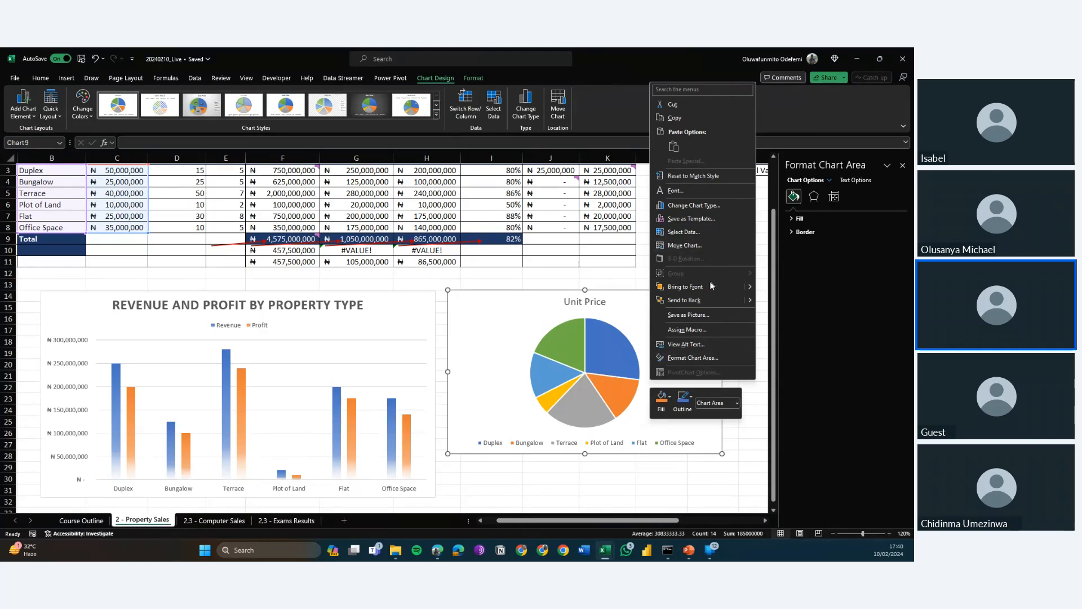
left_click(689, 358)
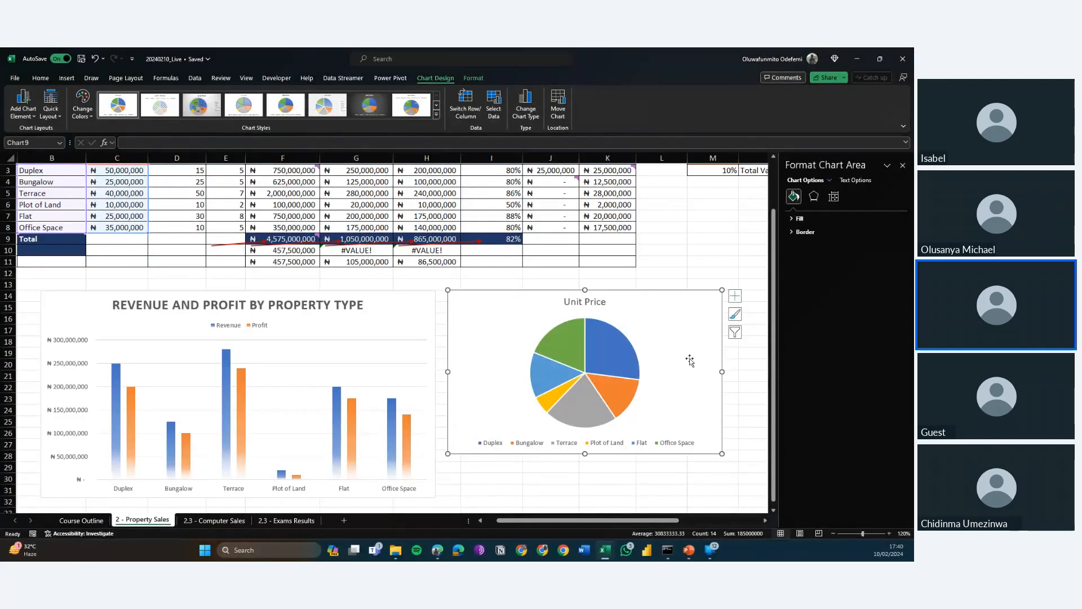
left_click(595, 443)
right_click(591, 444)
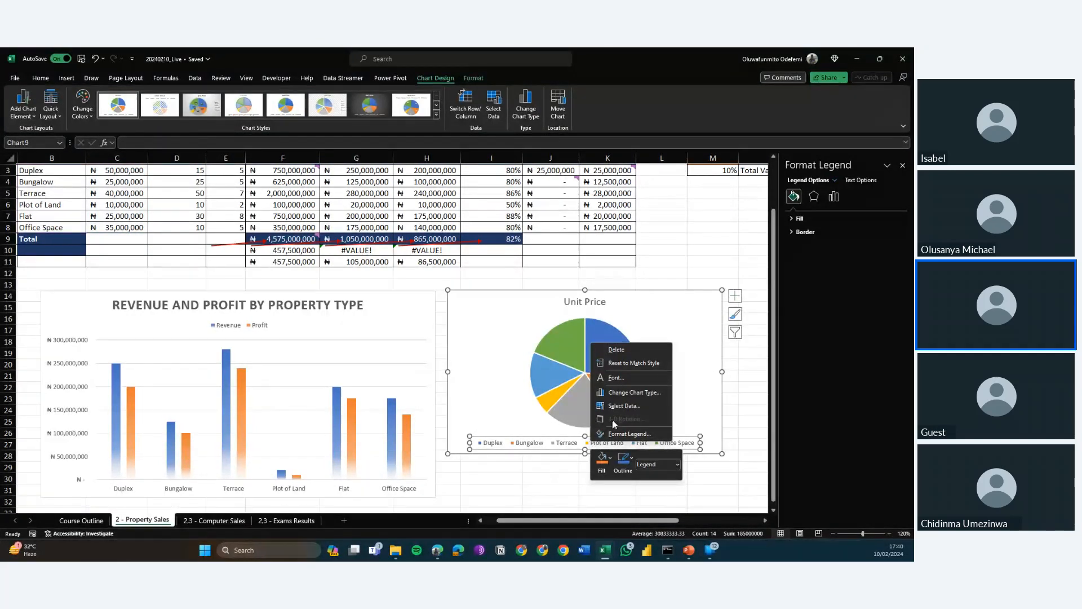
left_click(620, 433)
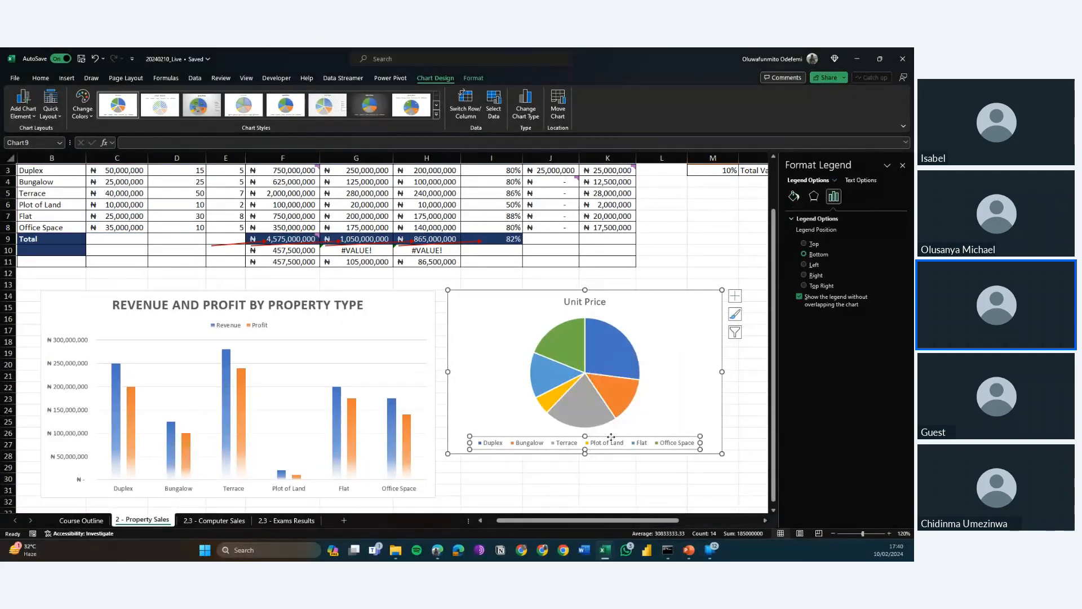
left_click(810, 276)
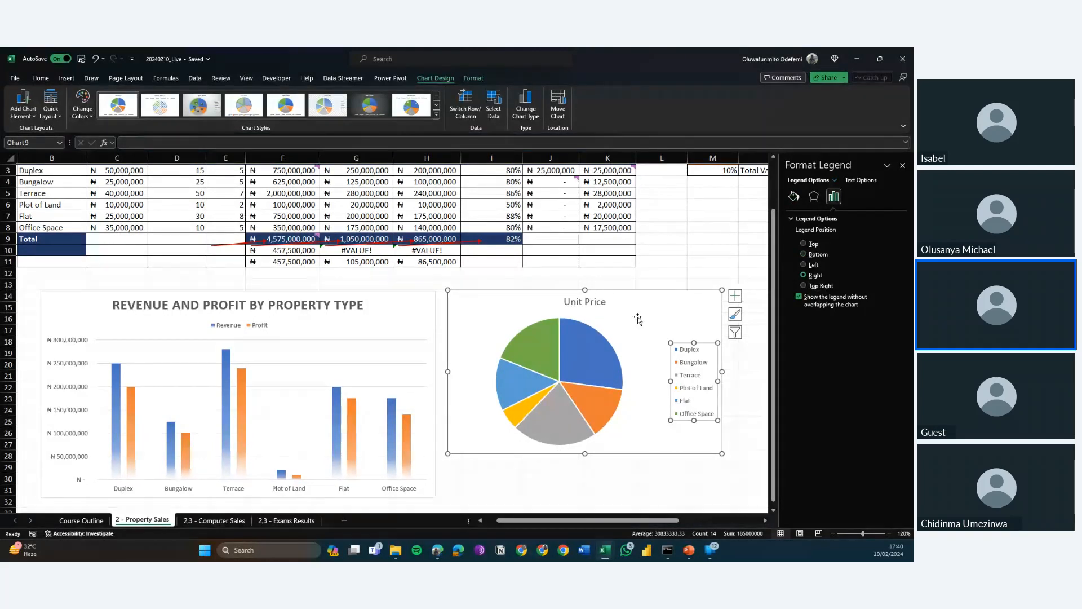
left_click(813, 197)
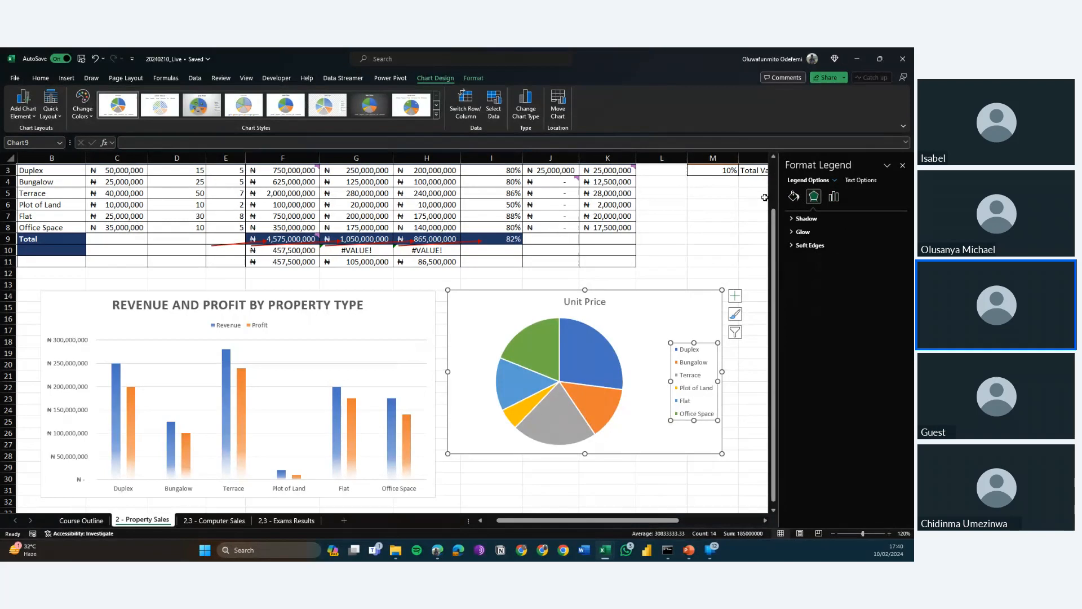
left_click(794, 197)
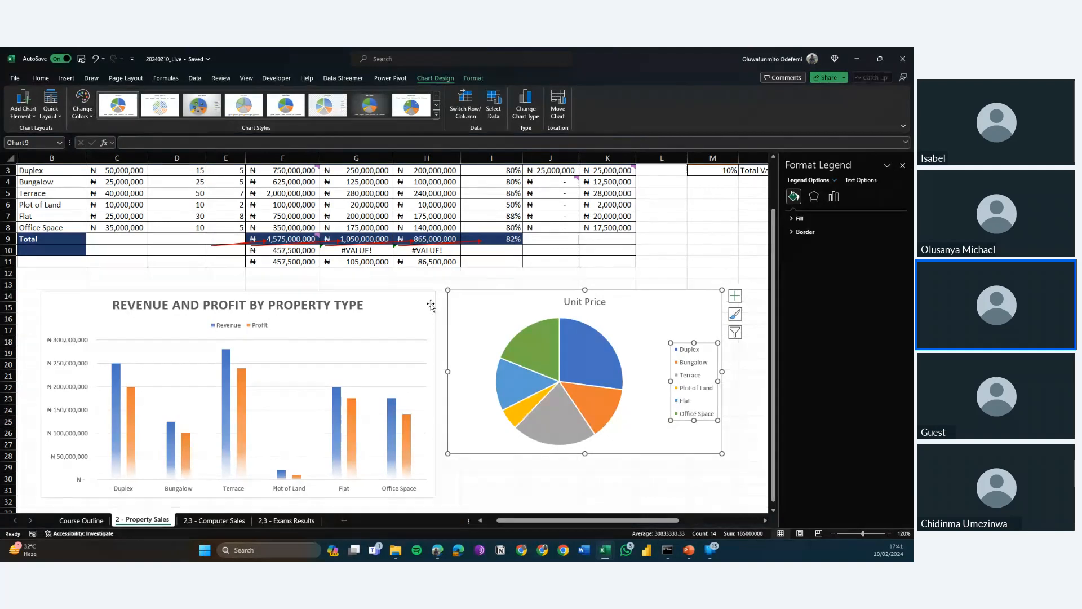
Add data labels to the slices of the Unit Price pie chart.
right_click(455, 308)
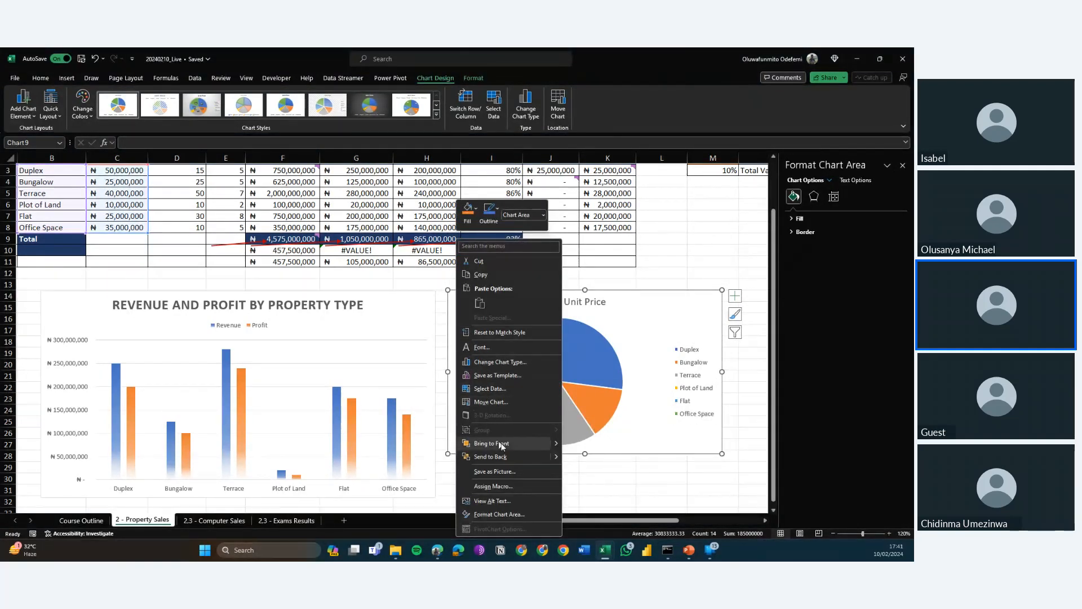
left_click(592, 381)
right_click(591, 381)
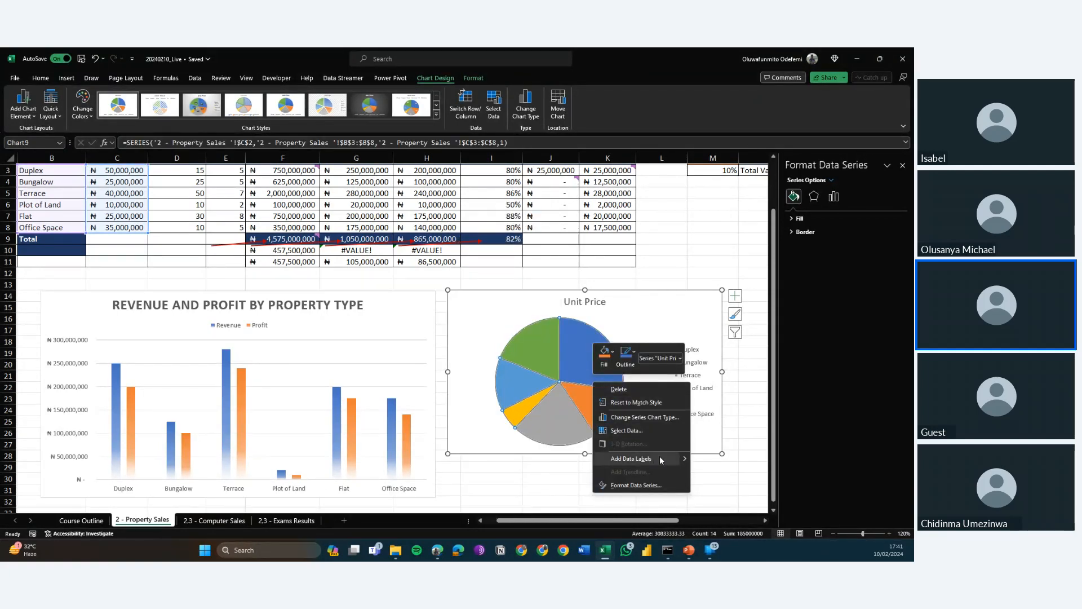
mouse_move(661, 459)
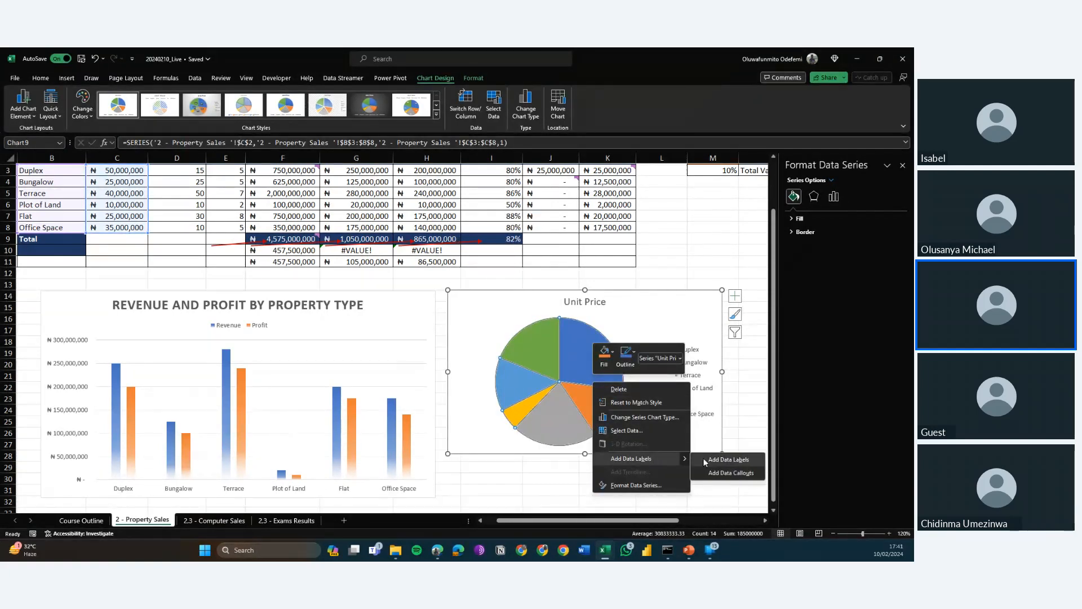
left_click(704, 459)
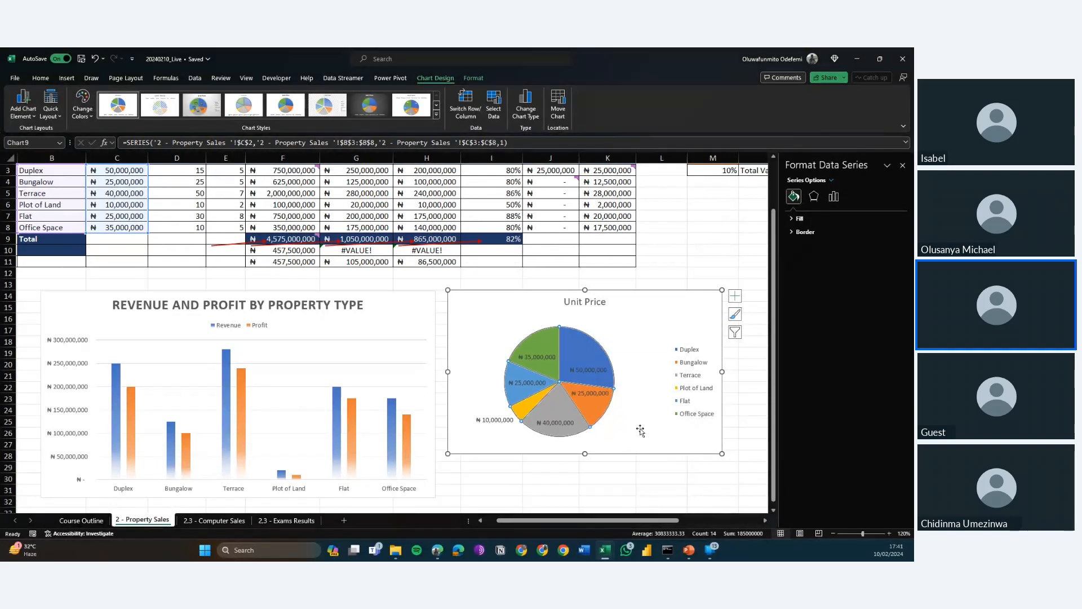
Make the pie chart's data labels show Percentage instead of Value and set their position to Outside End.
left_click(585, 372)
right_click(586, 372)
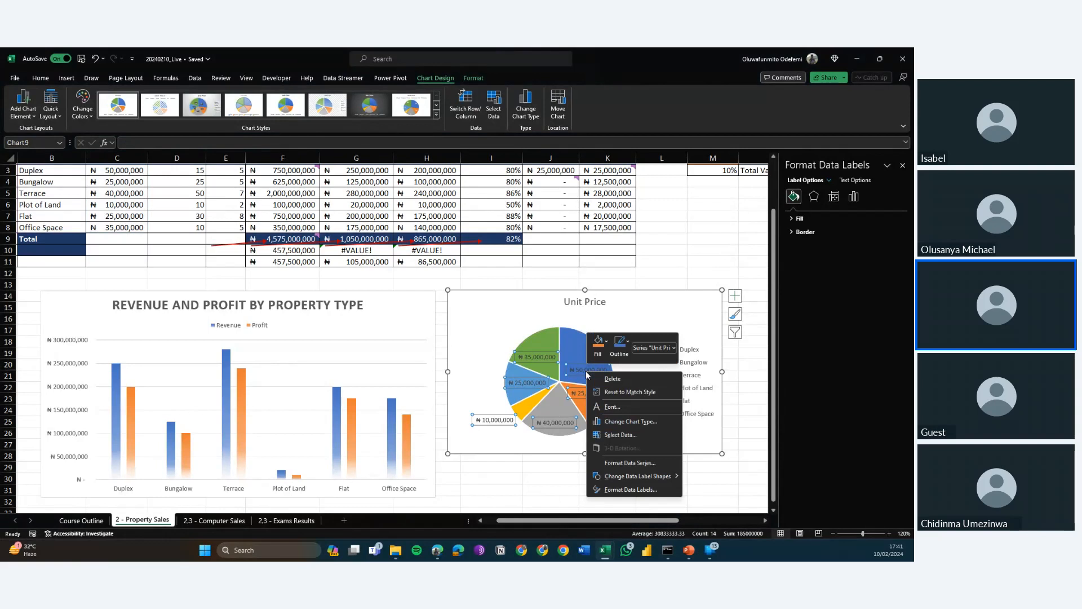
mouse_move(676, 477)
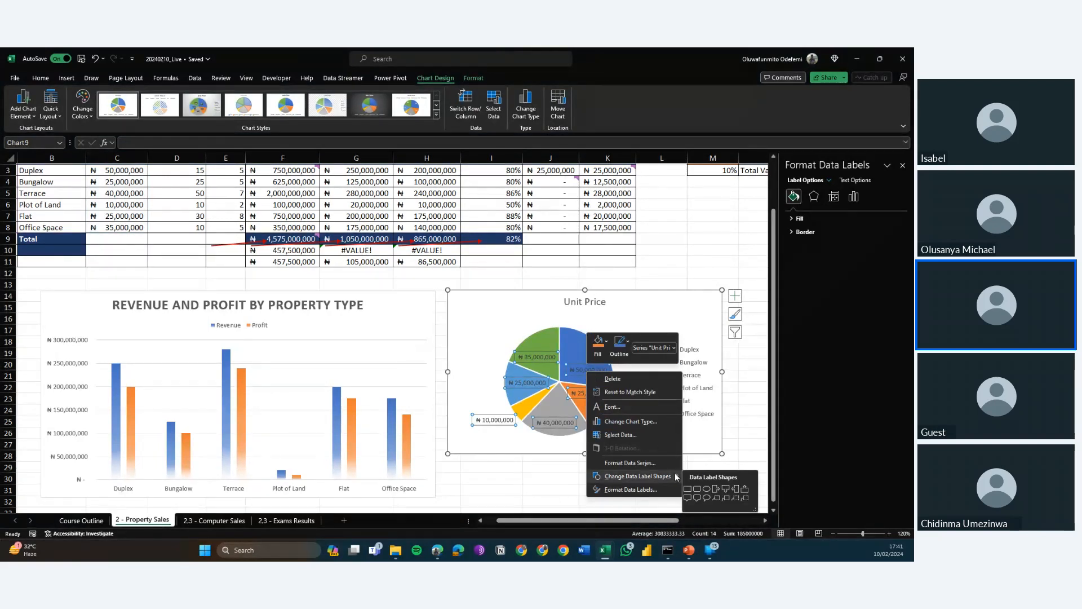
left_click(630, 489)
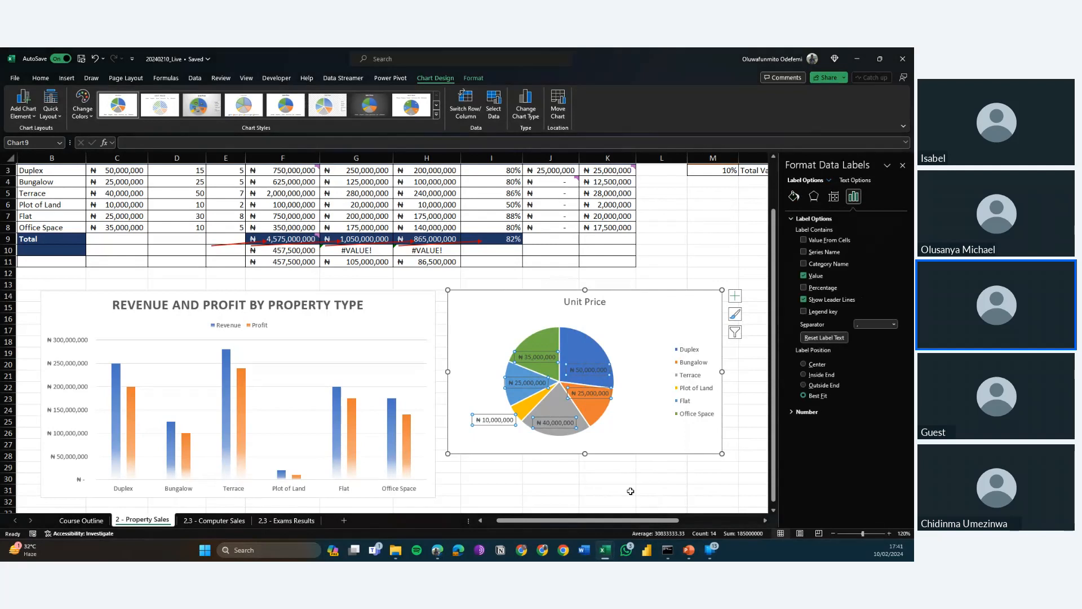
left_click(804, 289)
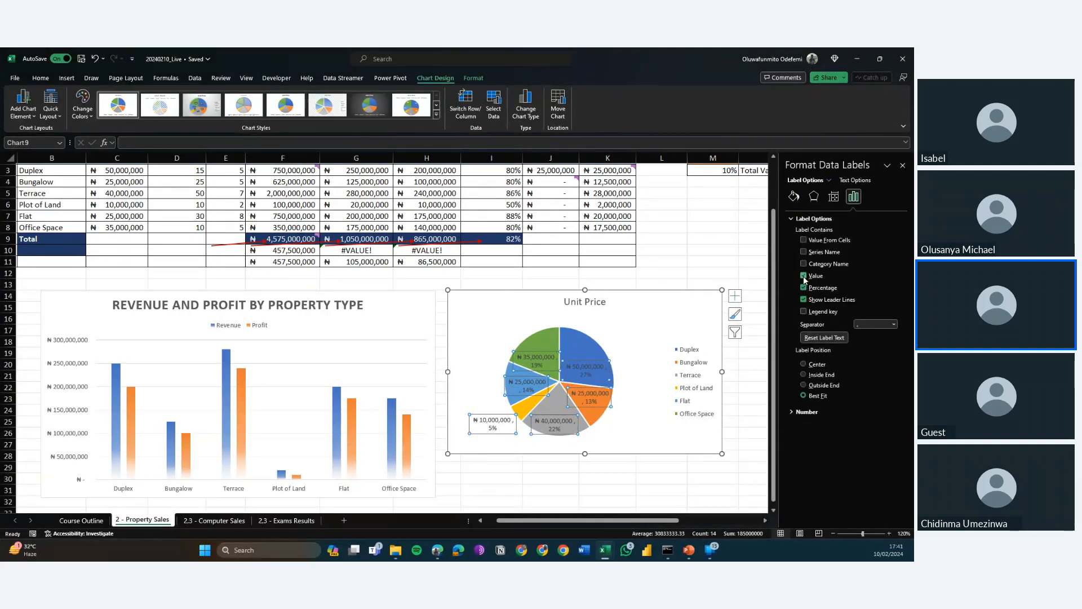
left_click(804, 276)
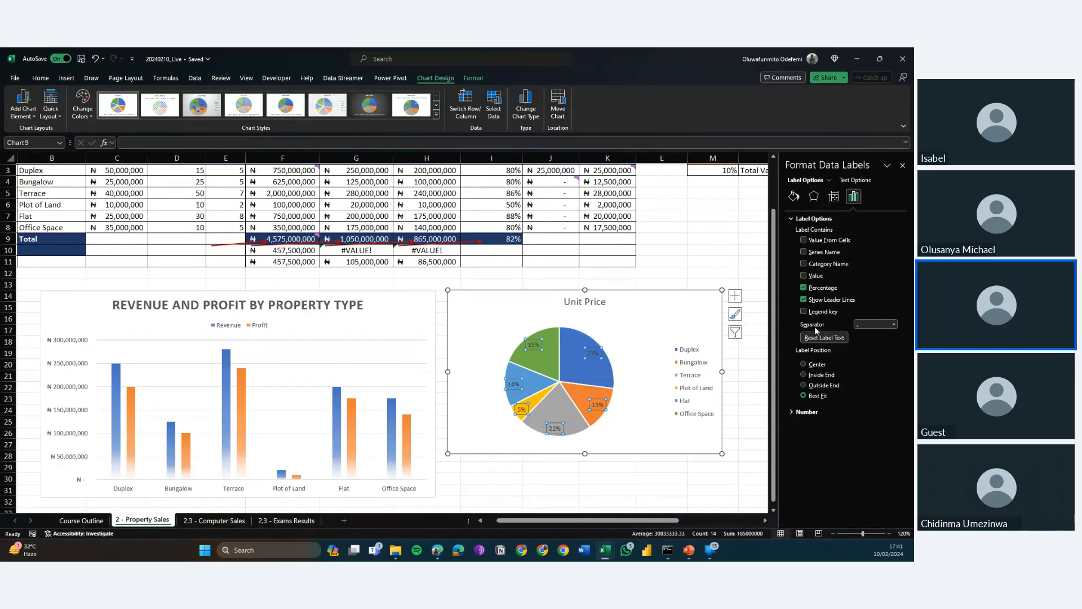
left_click(804, 386)
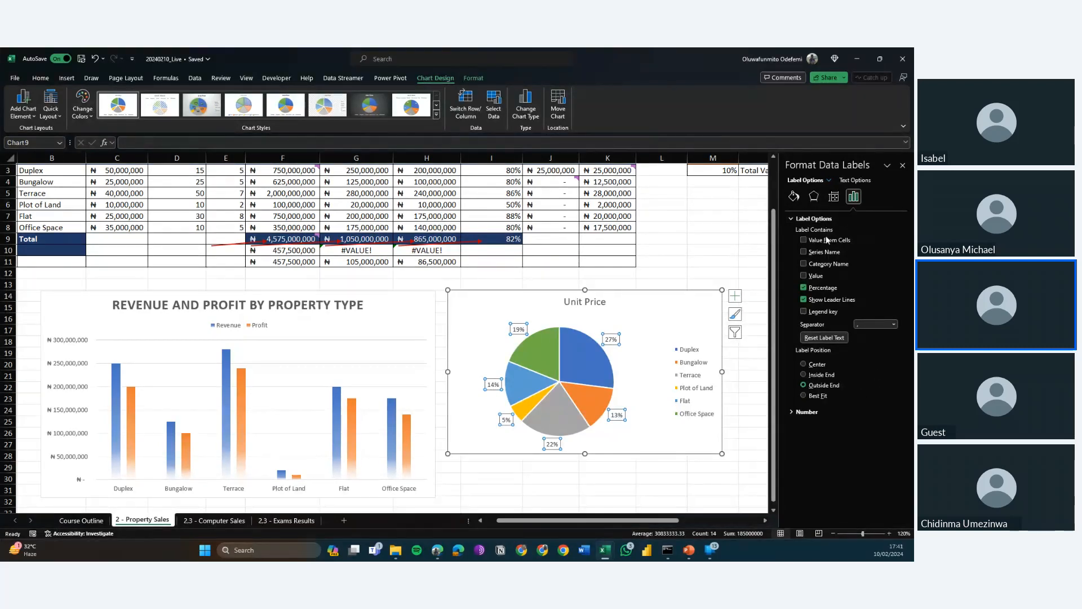
Try the Value From Cells option for the pie chart's data labels, cancel it, and include Series Name in the labels.
left_click(804, 240)
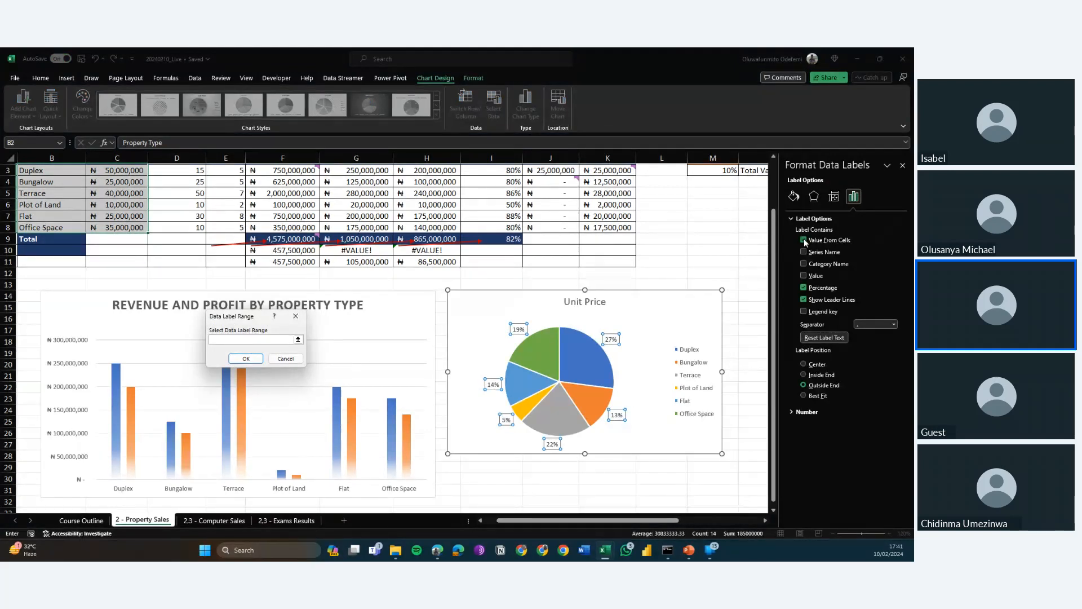
key("Escape")
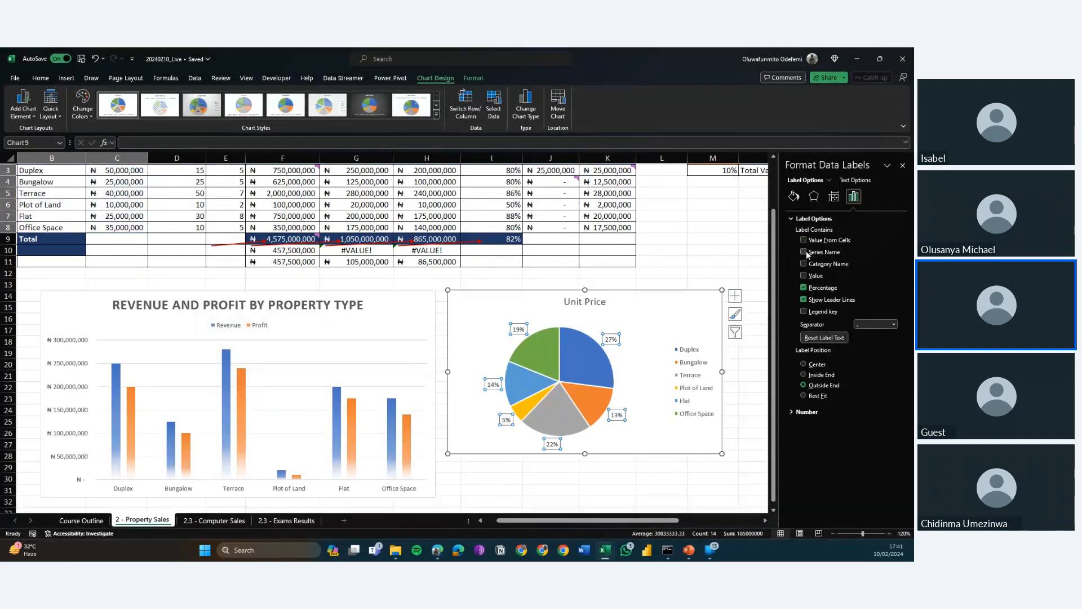
left_click(806, 254)
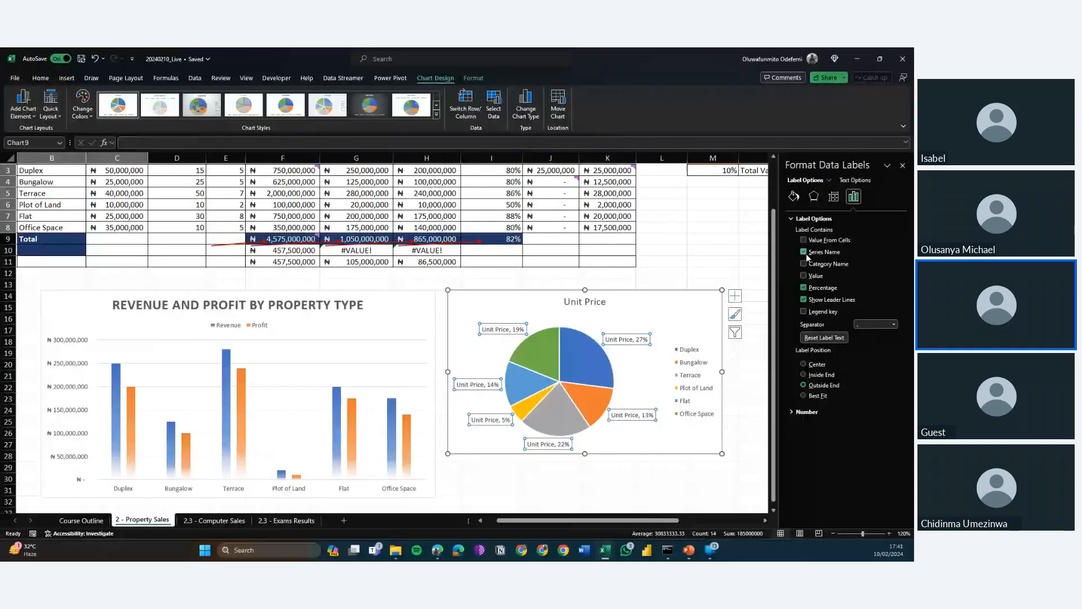
Include Category Name and leave out Series Name in the pie chart's data labels, and finish the label formatting.
left_click(804, 264)
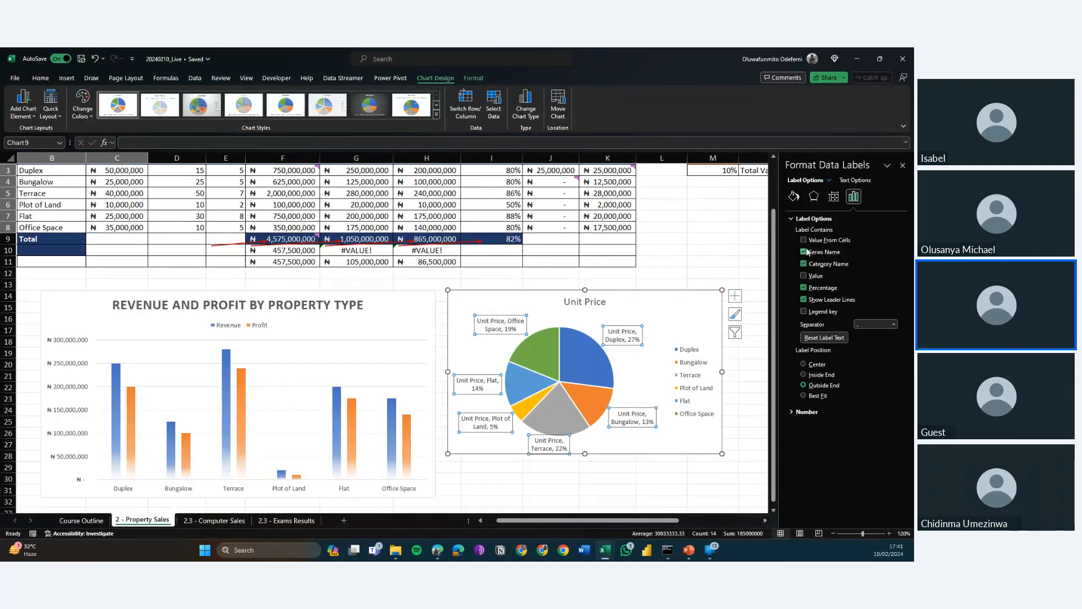
left_click(805, 251)
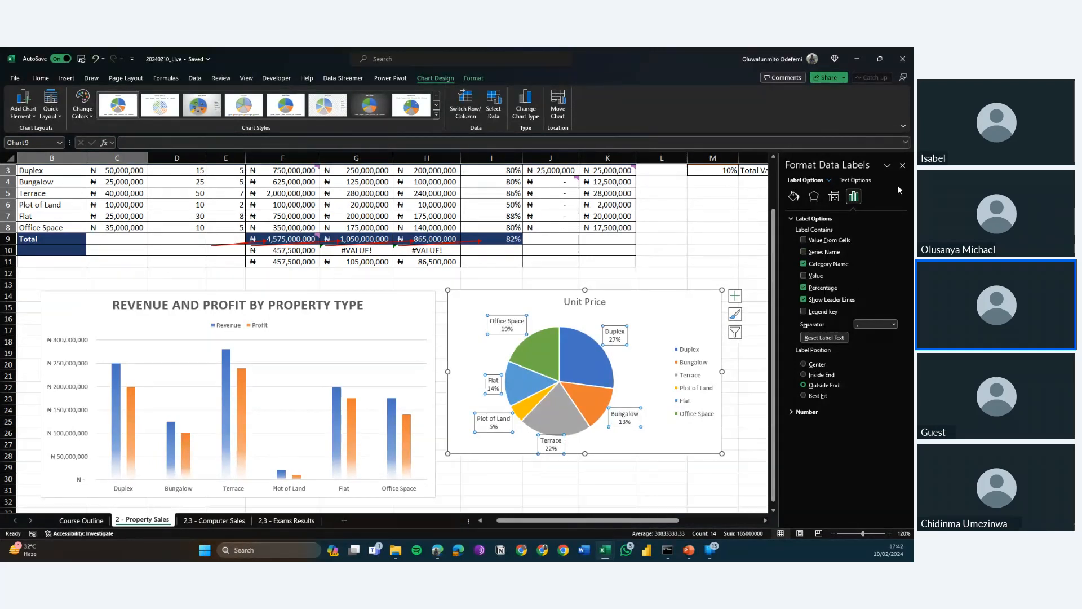
left_click(902, 165)
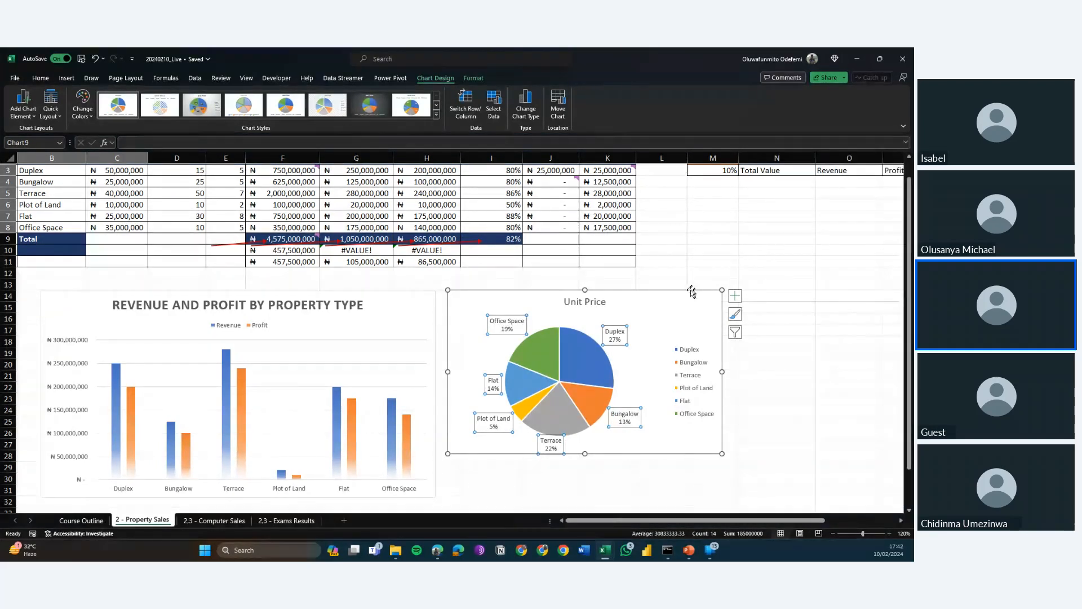
left_click(663, 318)
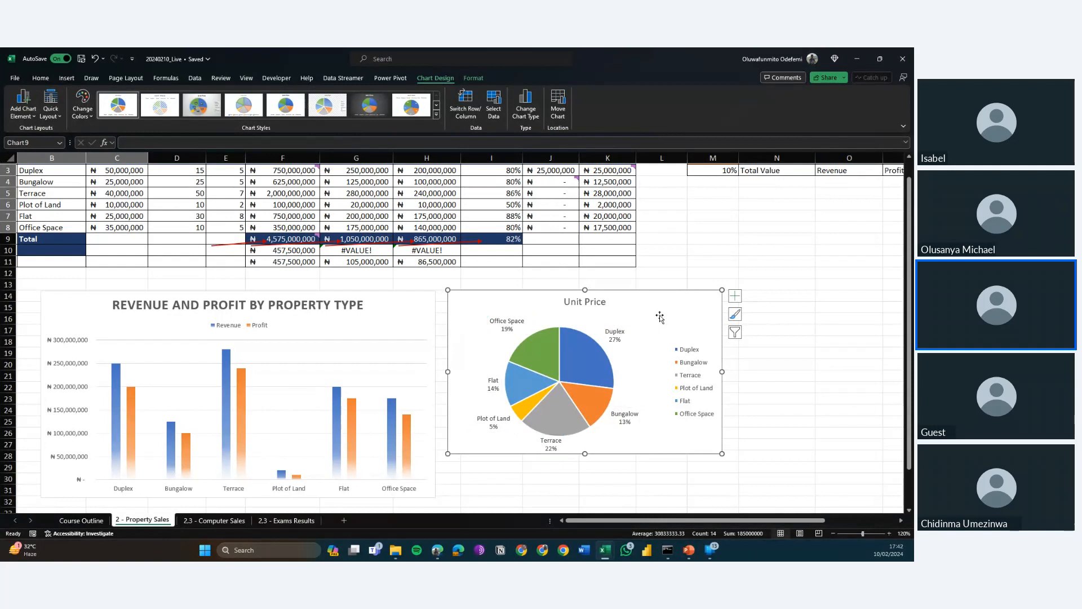
Change the pie chart's title to "Unit Price by Property Type".
left_click(584, 300)
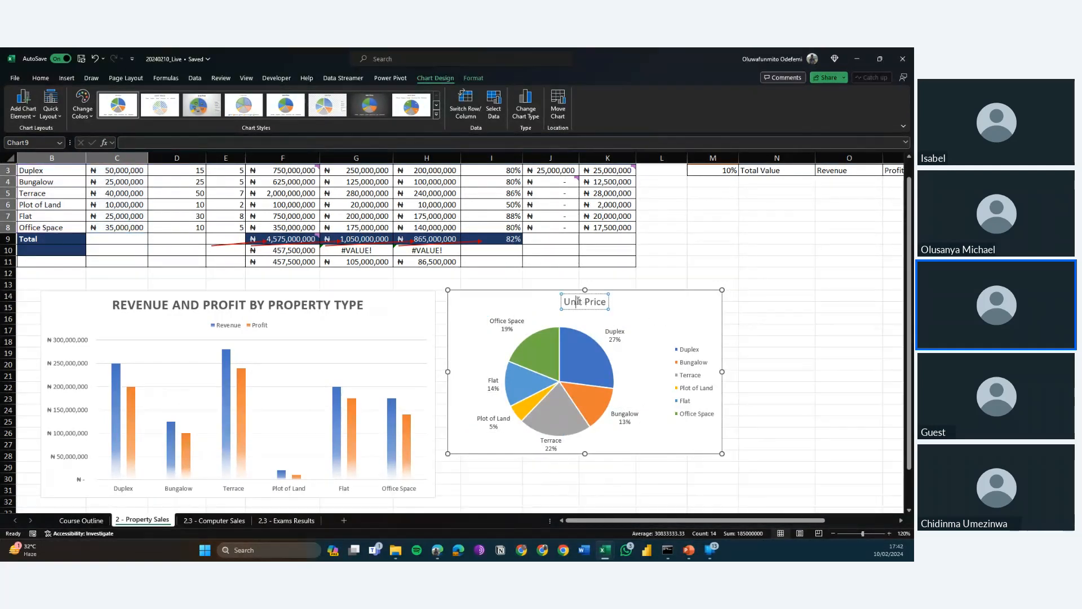
triple_click(579, 302)
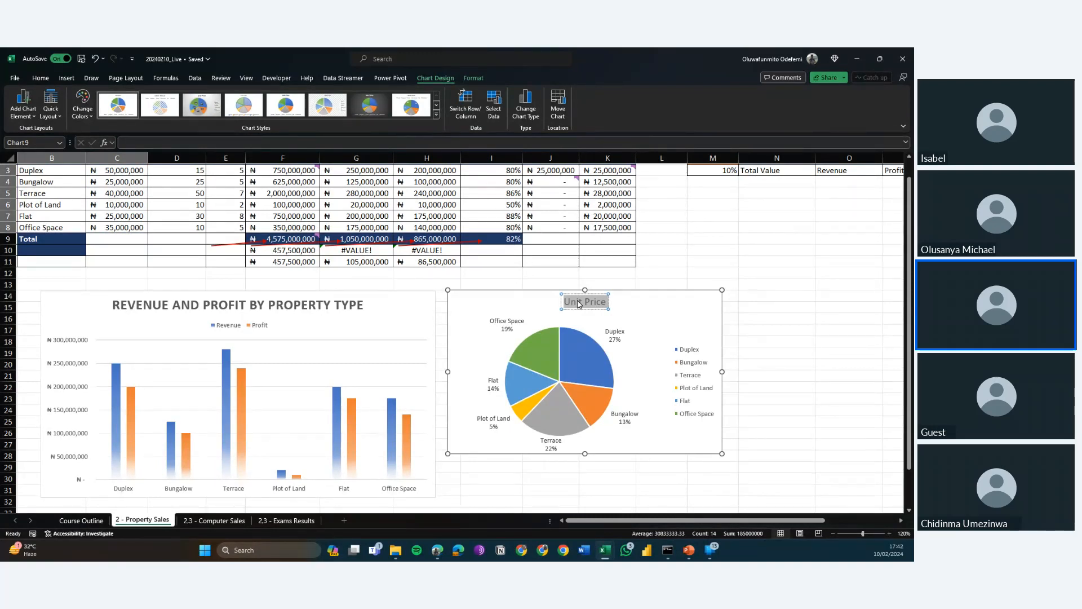
left_click(578, 303)
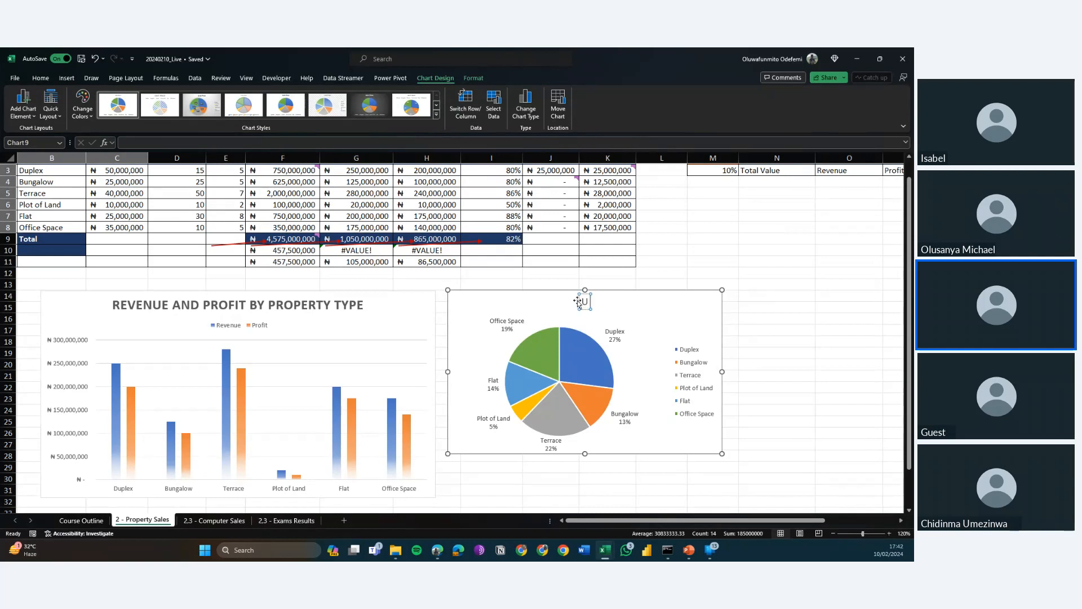
type("by")
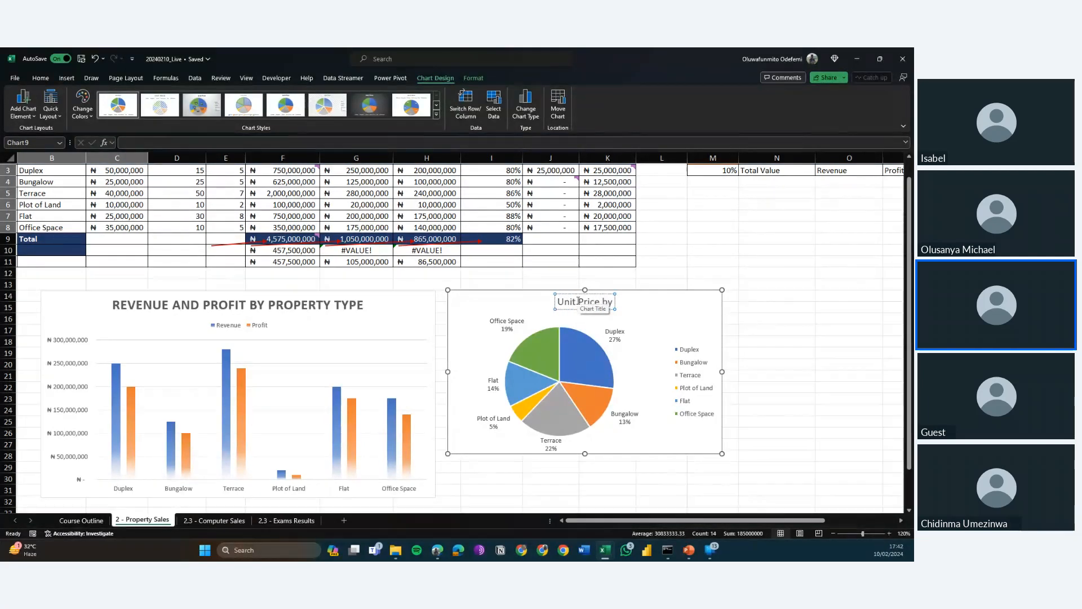
type(" Prop")
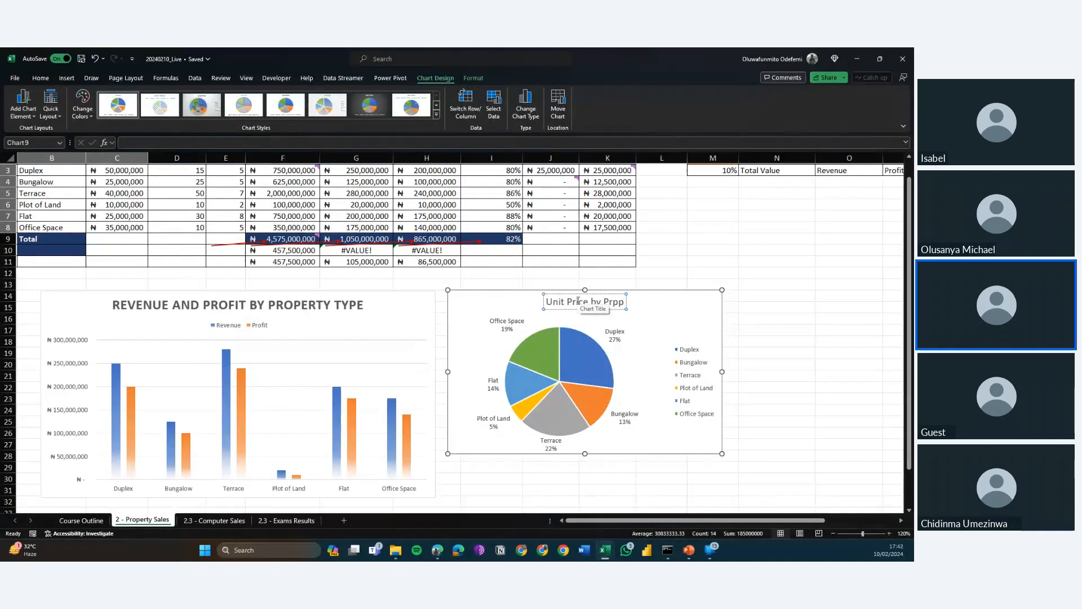
key("BackSpace")
key("BackSpace")
type("operty Type")
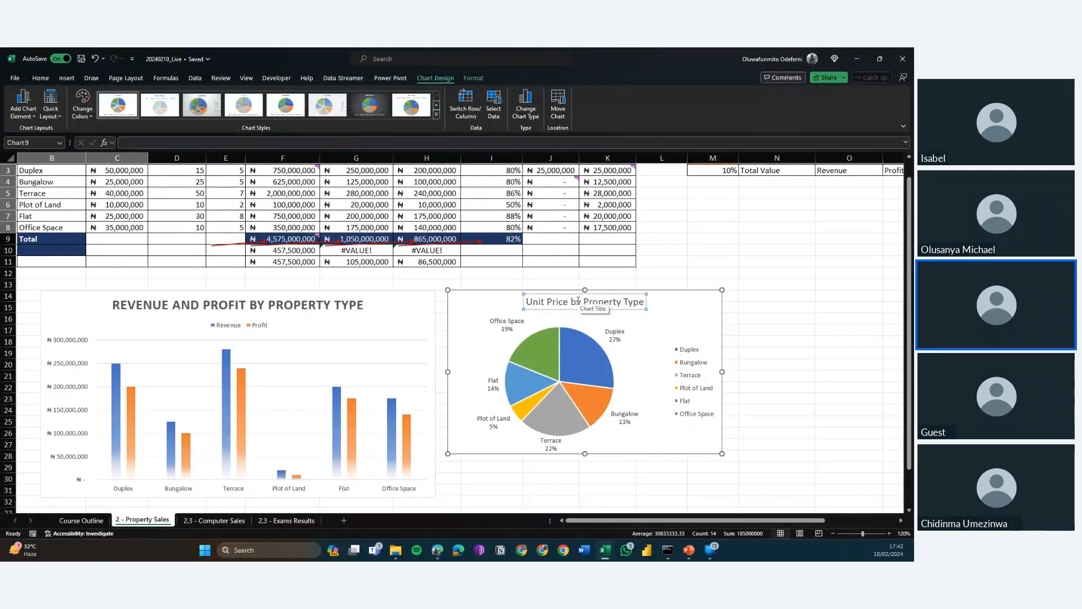
key("Return")
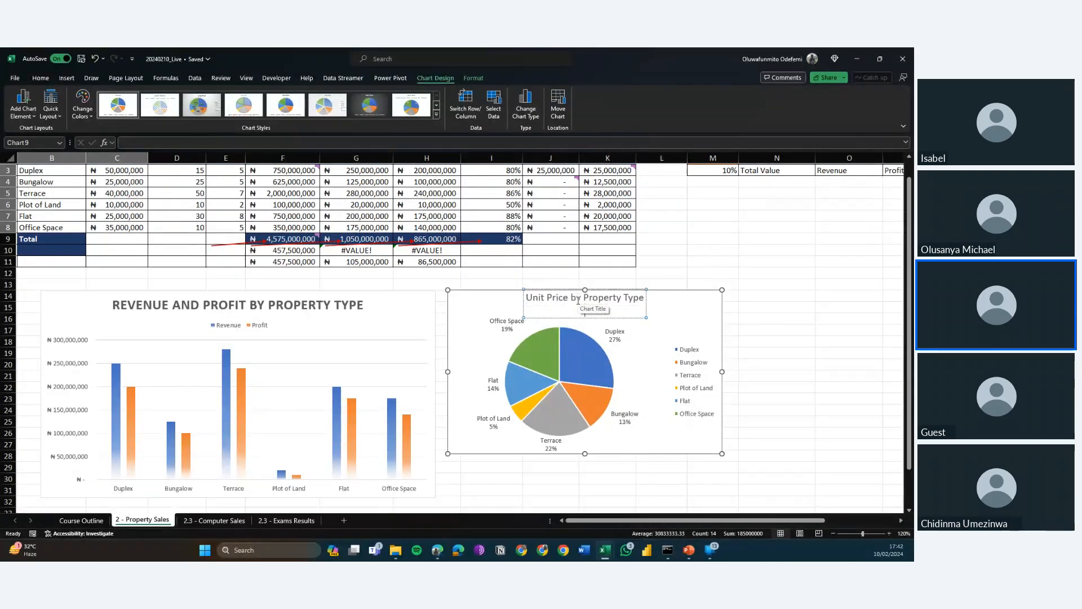
key("BackSpace")
left_click(664, 314)
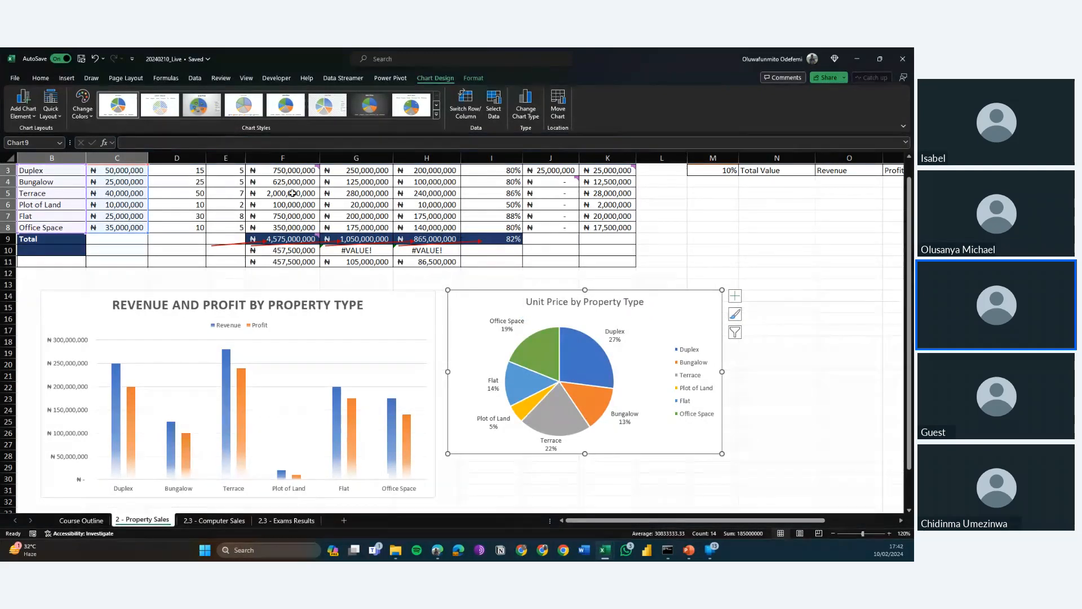
Apply chart Style 12 to the Unit Price by Property Type pie chart.
left_click(436, 116)
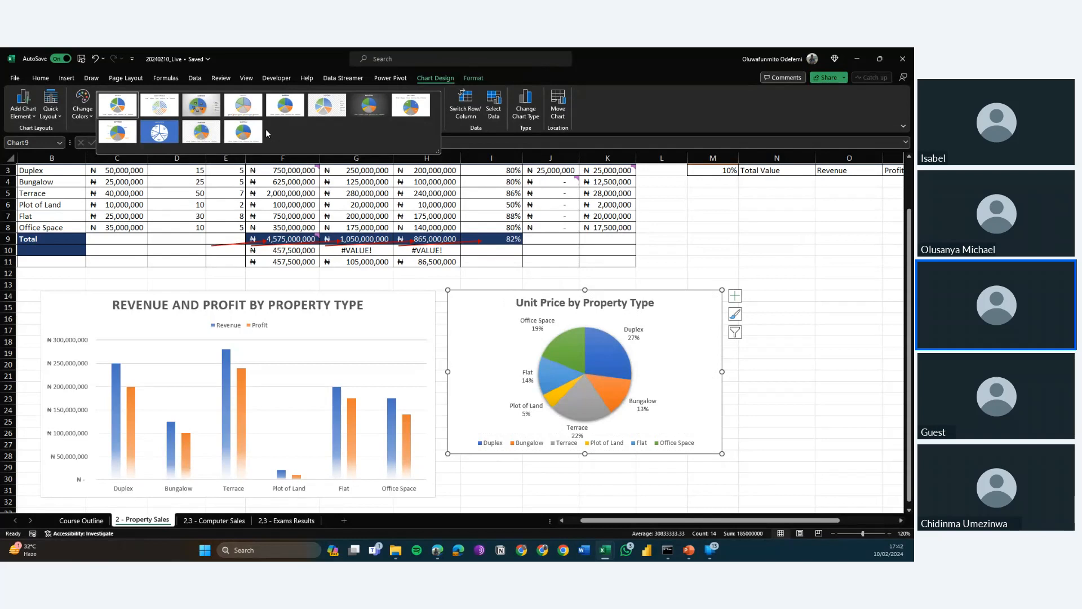
left_click(248, 131)
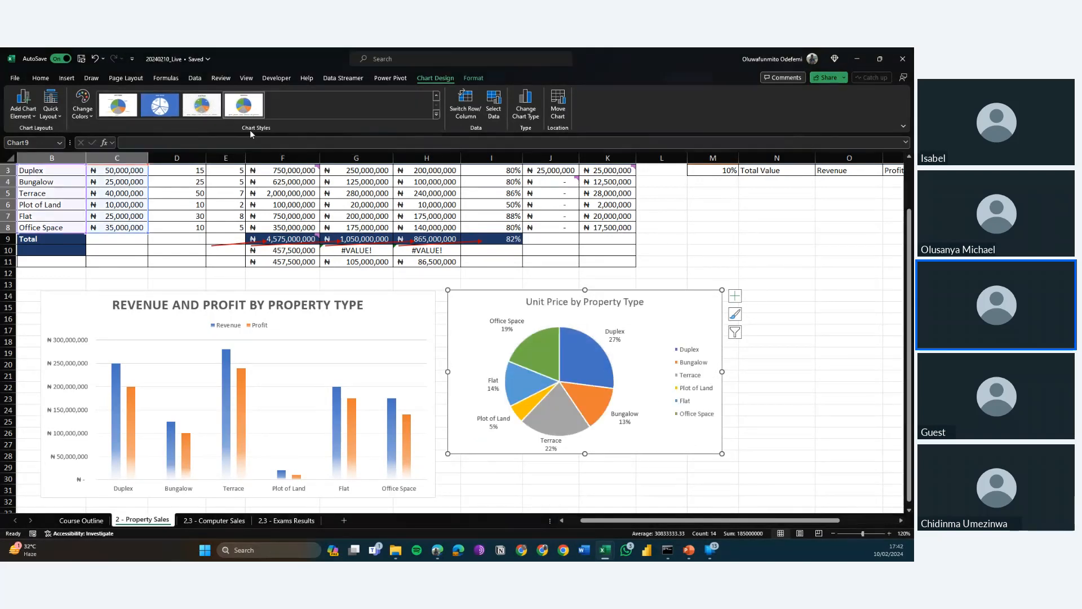
double_click(672, 318)
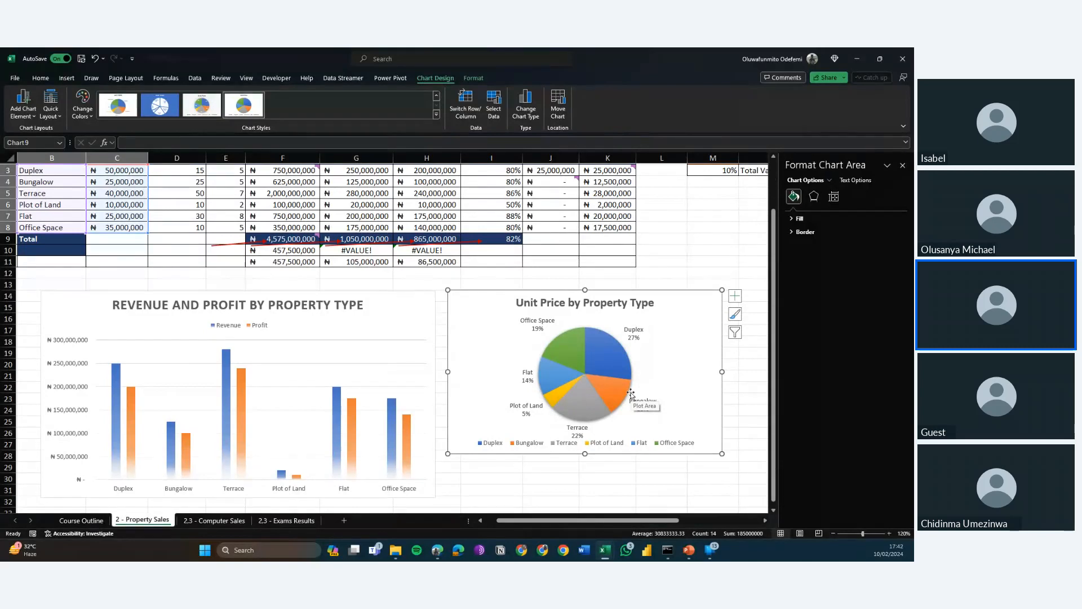
Set the pie chart's legend position to Top Right.
left_click(620, 449)
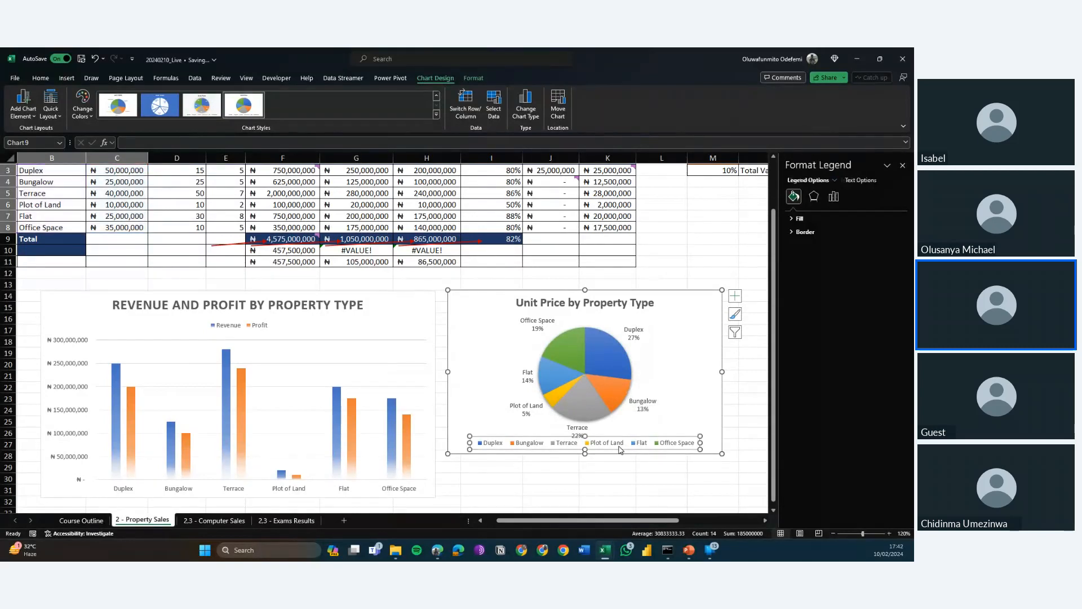
right_click(620, 449)
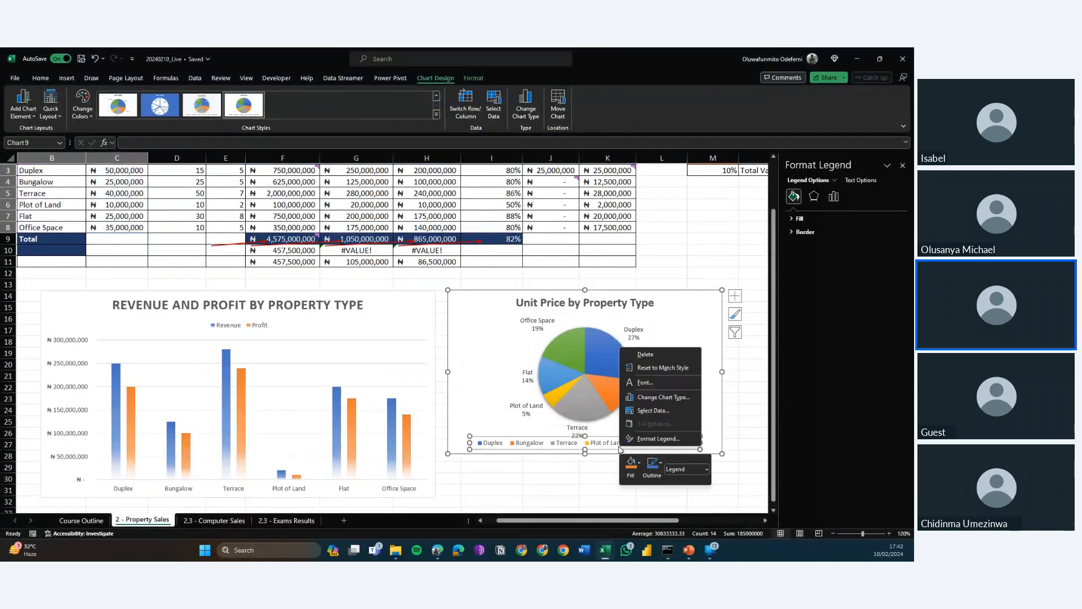
left_click(657, 437)
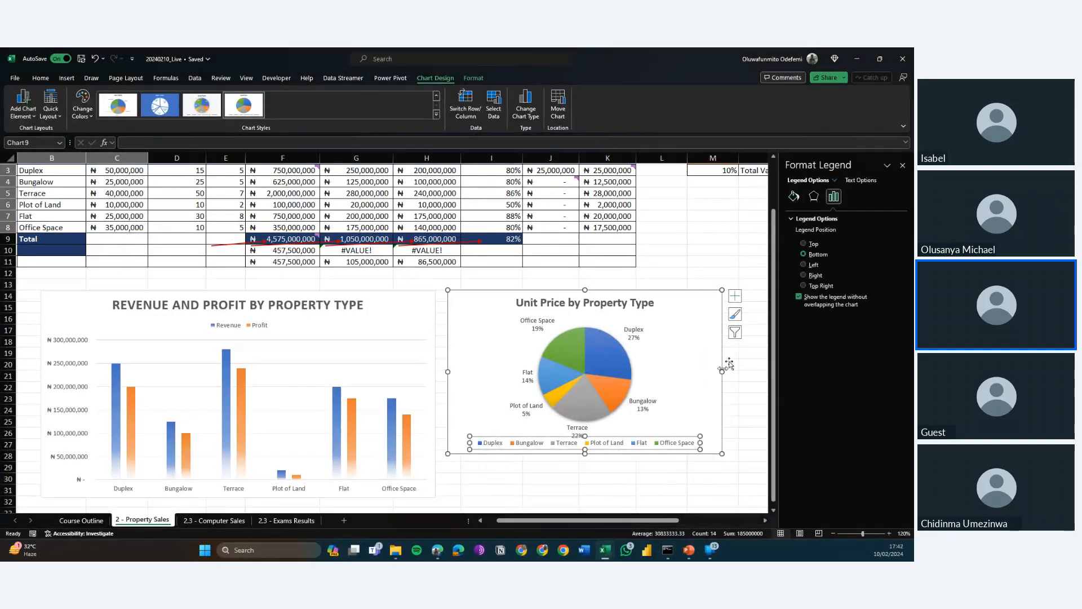
left_click(825, 285)
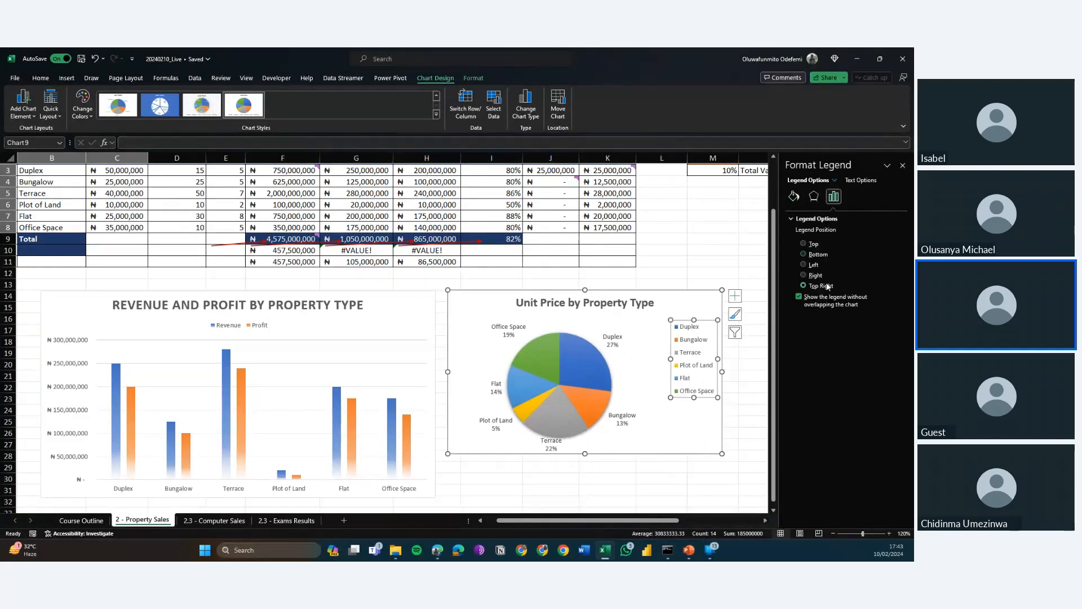
Select the pie chart's data series and try other chart styles on it.
left_click(539, 359)
right_click(540, 359)
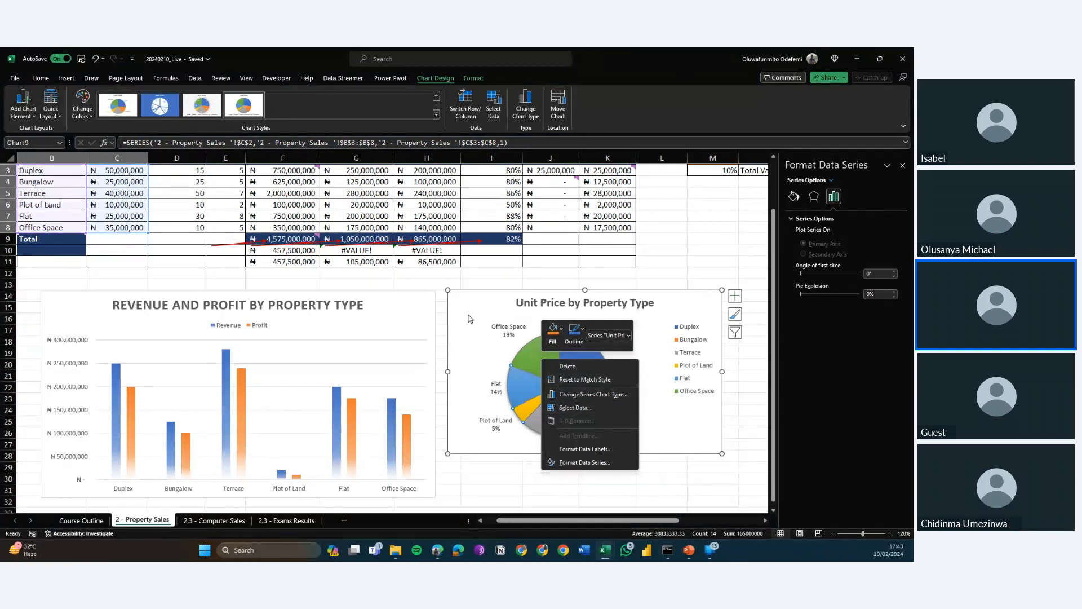
left_click(436, 115)
left_click(436, 115)
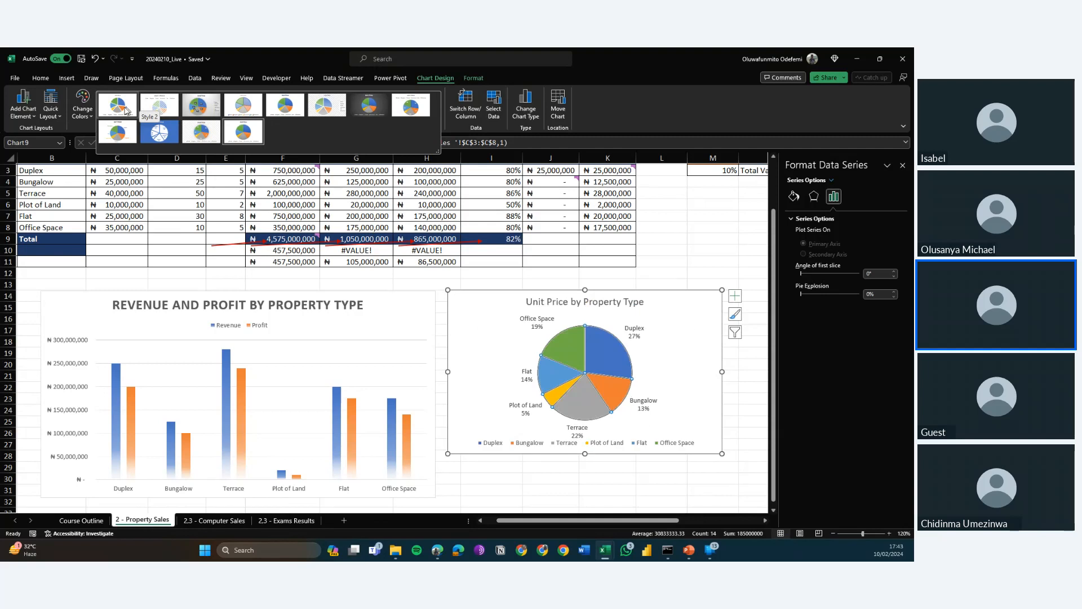
left_click(118, 131)
Recolour the pie chart with the blue and grey Colorful palette and apply chart Style 12.
left_click(80, 116)
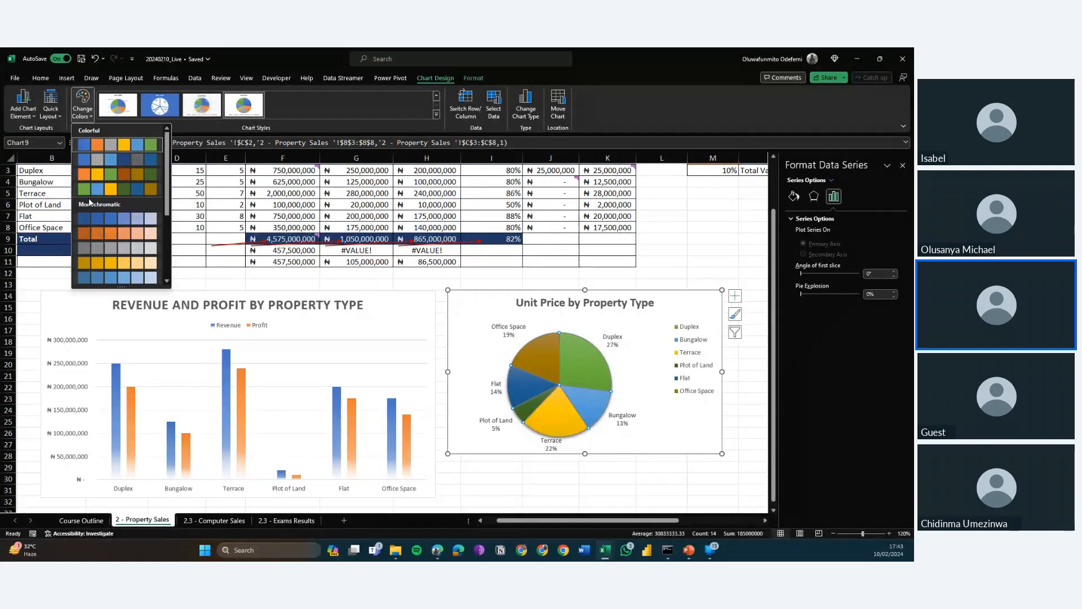
left_click(102, 156)
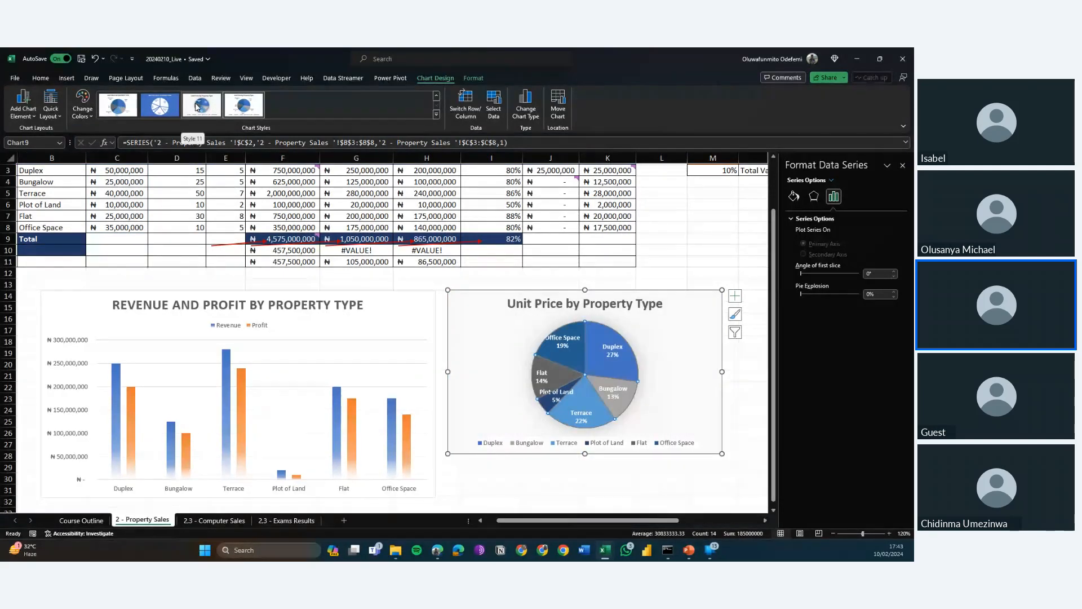
left_click(242, 105)
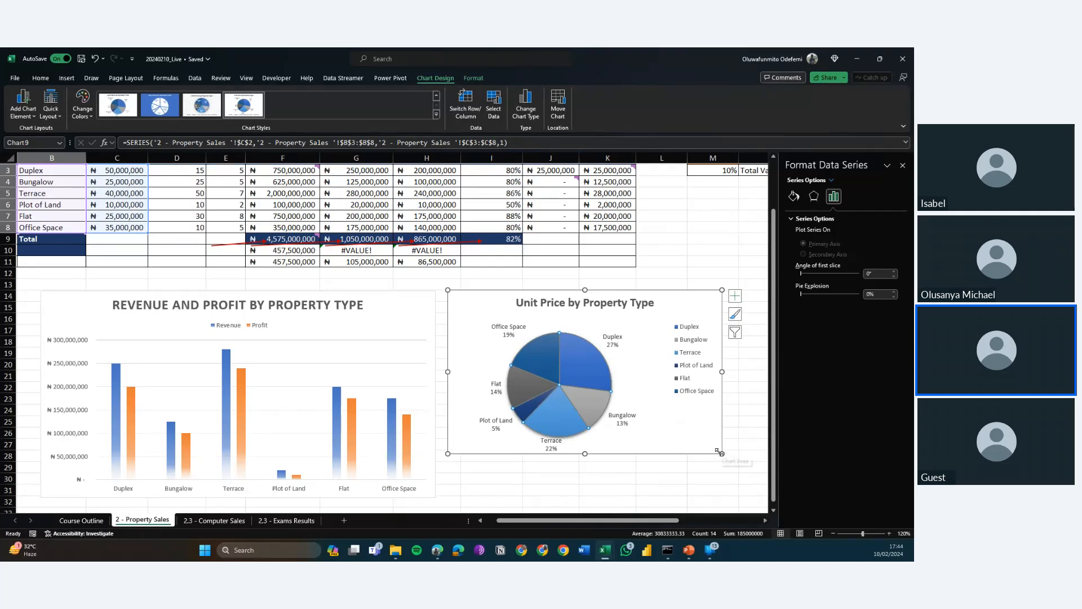
Enlarge the pie chart from its corner so it extends down to about row 30 and just into column N.
left_click_drag(719, 451, 734, 471)
left_click_drag(747, 483, 746, 483)
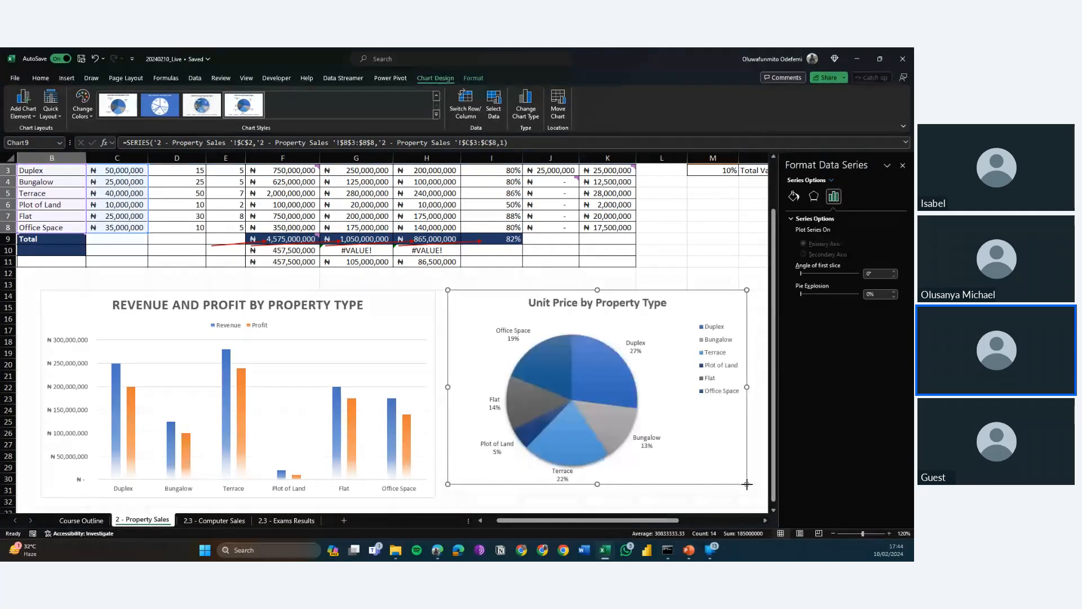
left_click(747, 483)
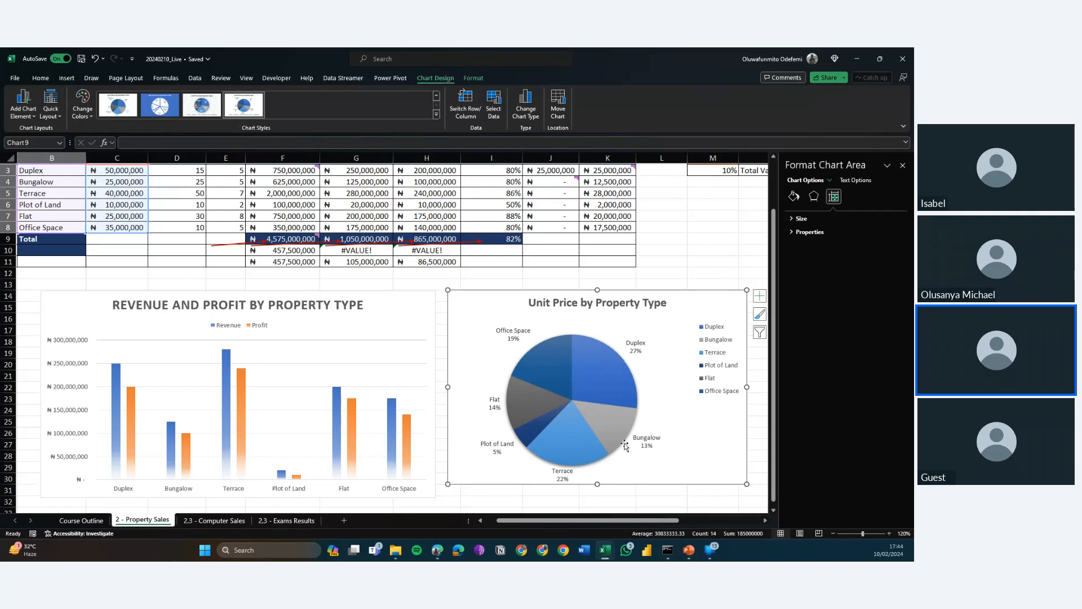
mouse_move(625, 363)
key("alt+Tab")
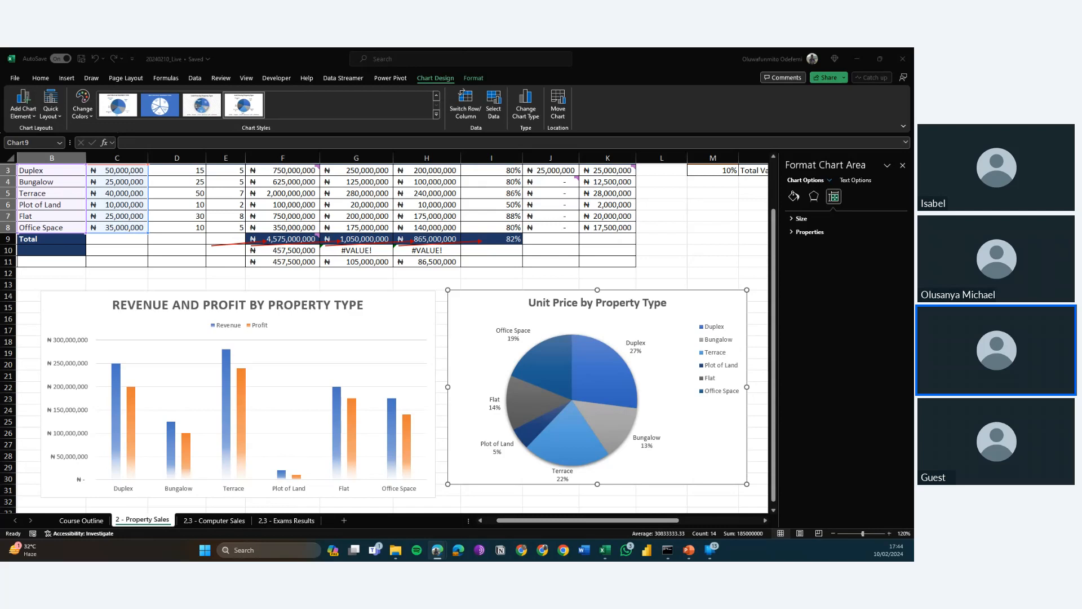
key("alt+Tab")
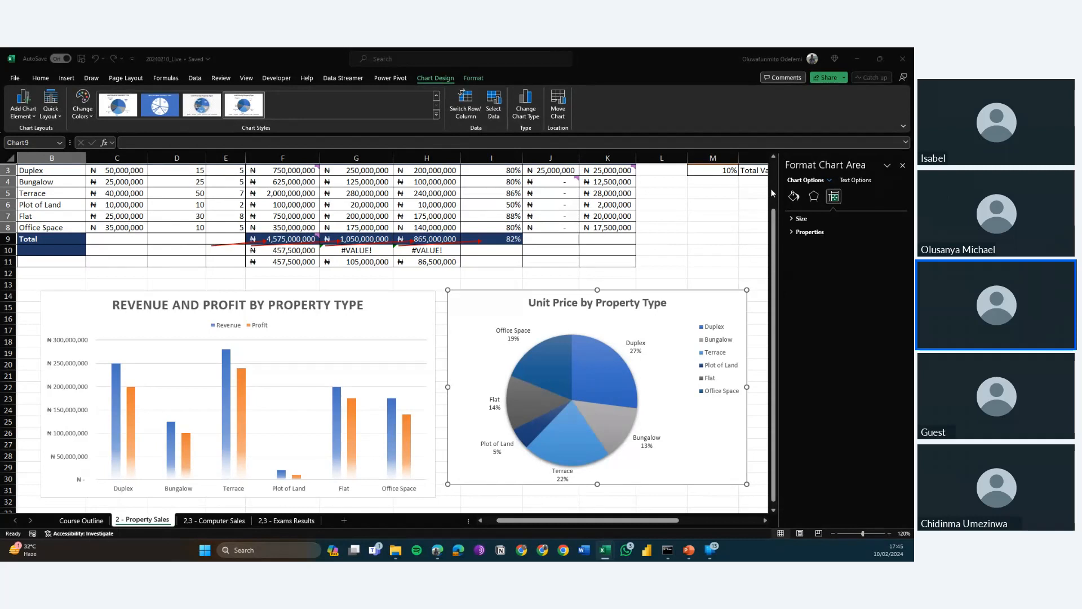
Examine the formulas in the sales table's Total row and in cells F10 to H10 below it.
left_click_drag(773, 242, 773, 191)
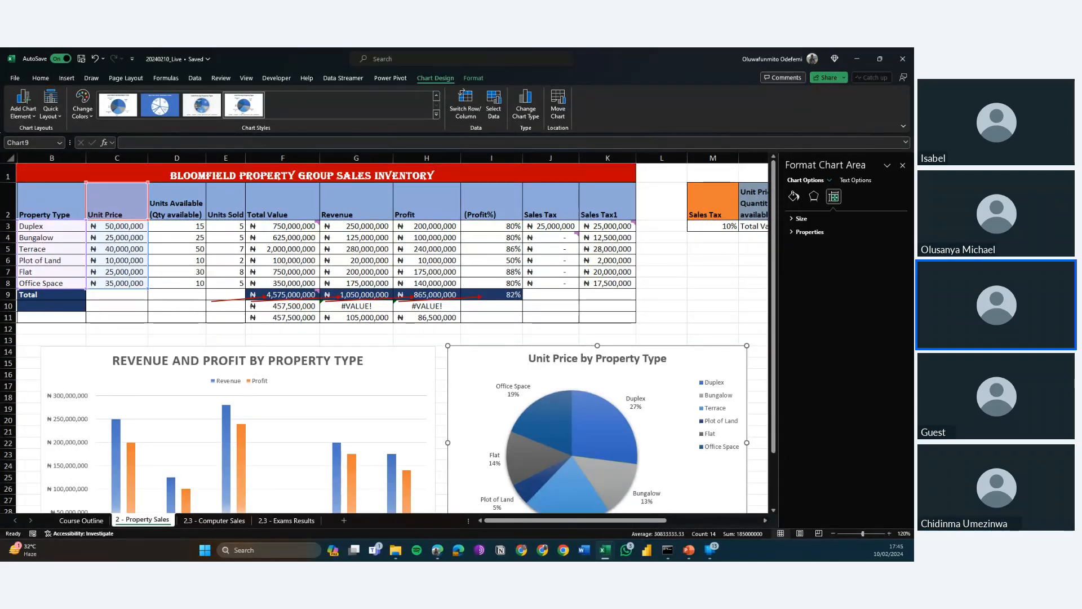
key("alt+Tab")
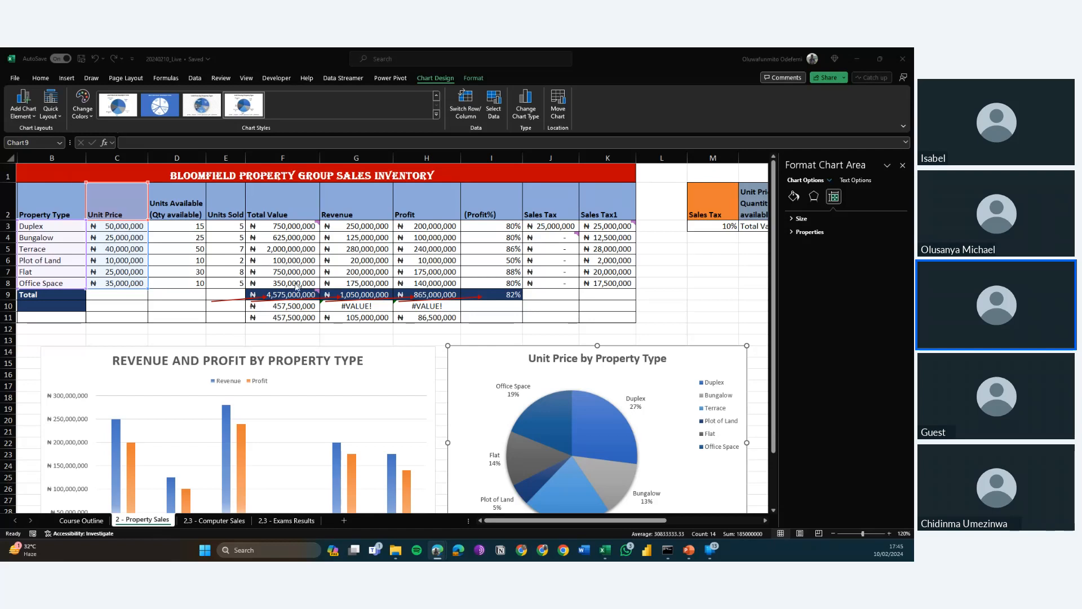
left_click(256, 296)
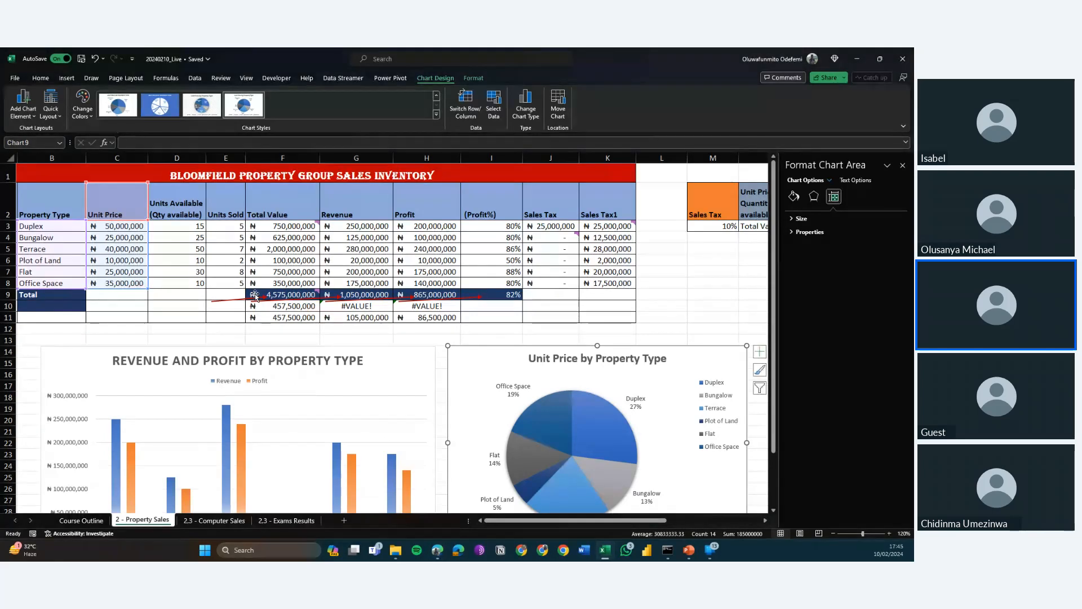
left_click(539, 293)
key("Left")
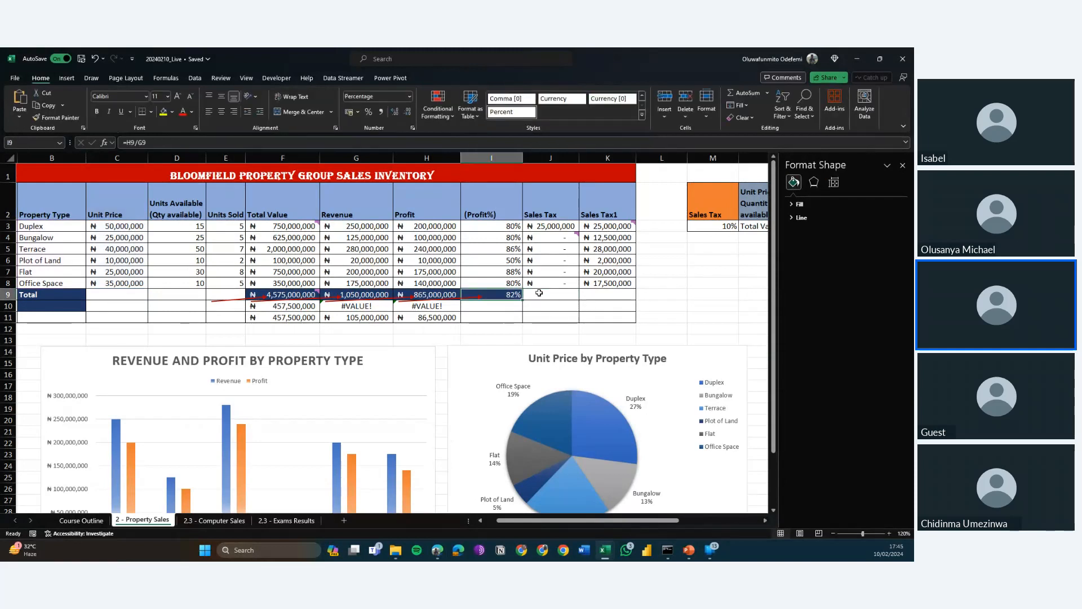
key("Left")
key("Left")
key("Left")
key("Left")
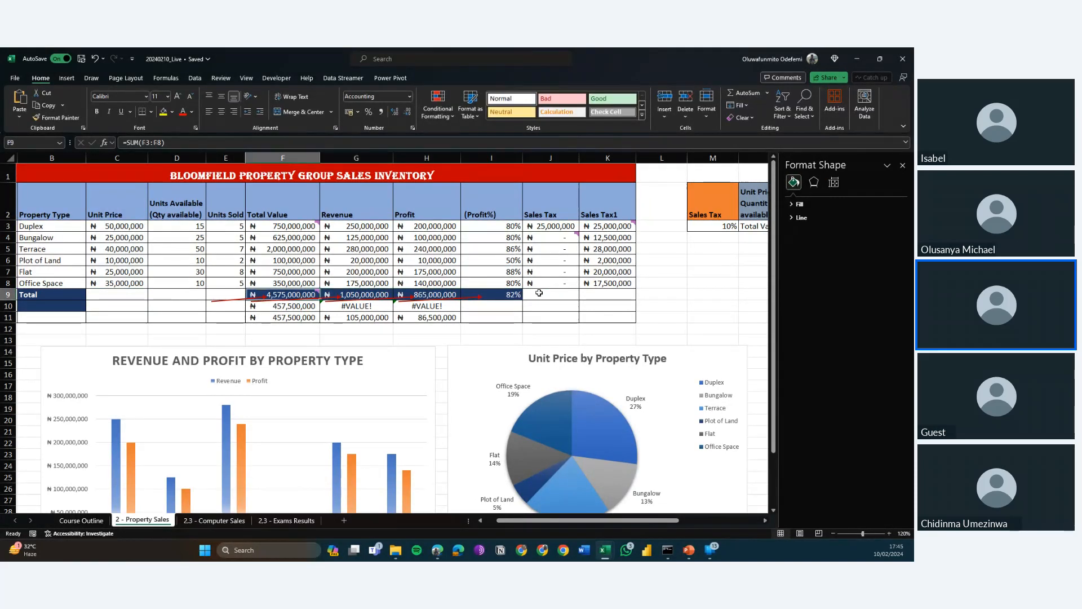
key("Down")
key("Right")
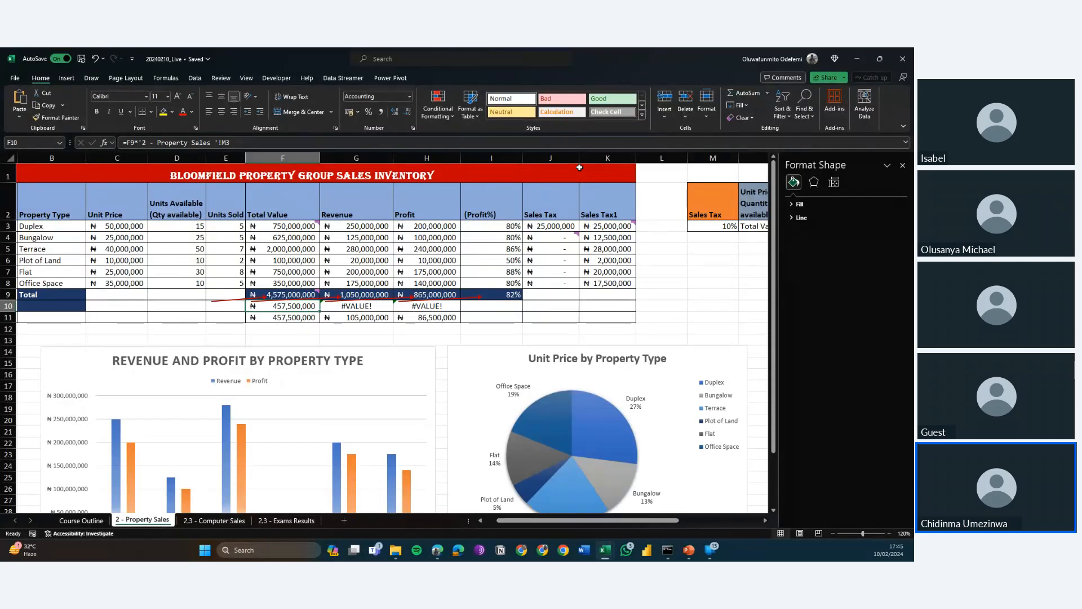
key("Right")
key("Right")
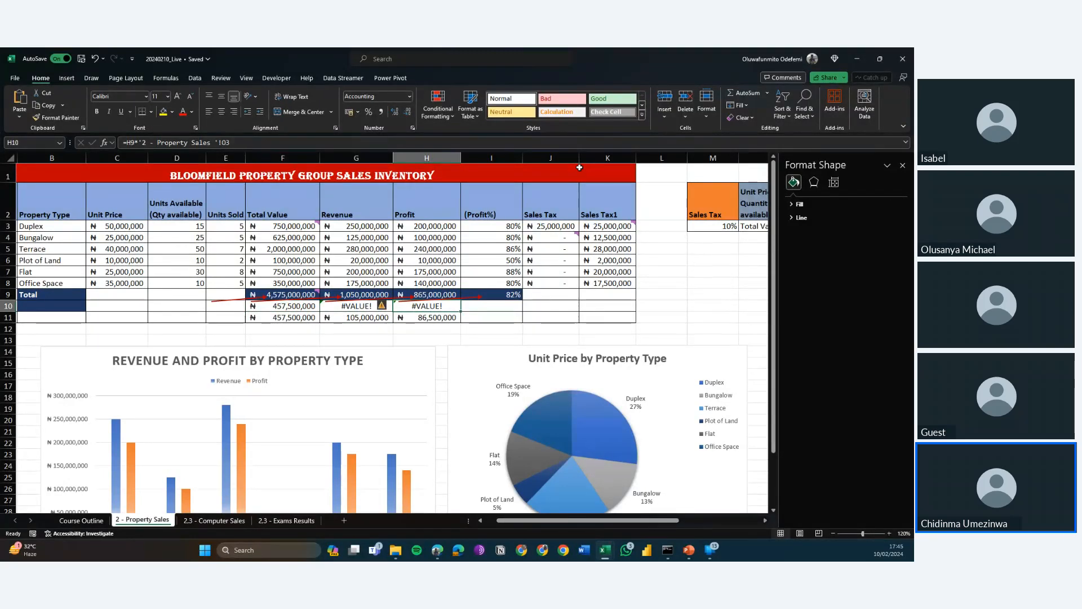
Examine the Total row's formulas for Total Value, Profit and Profit% in cells F9, H9 and I9.
key("Up")
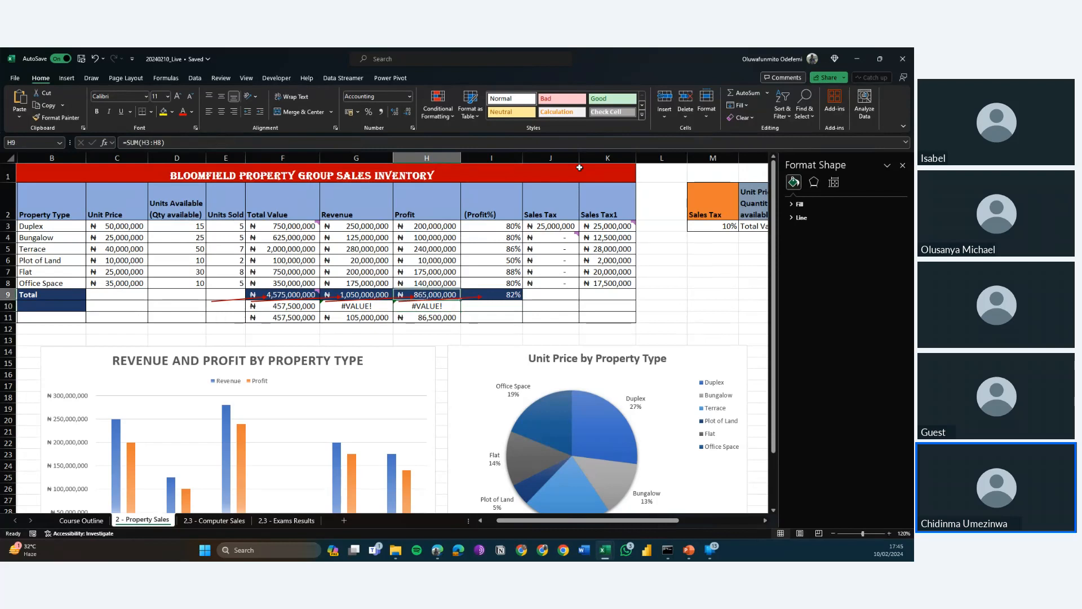
key("Left")
key("Left")
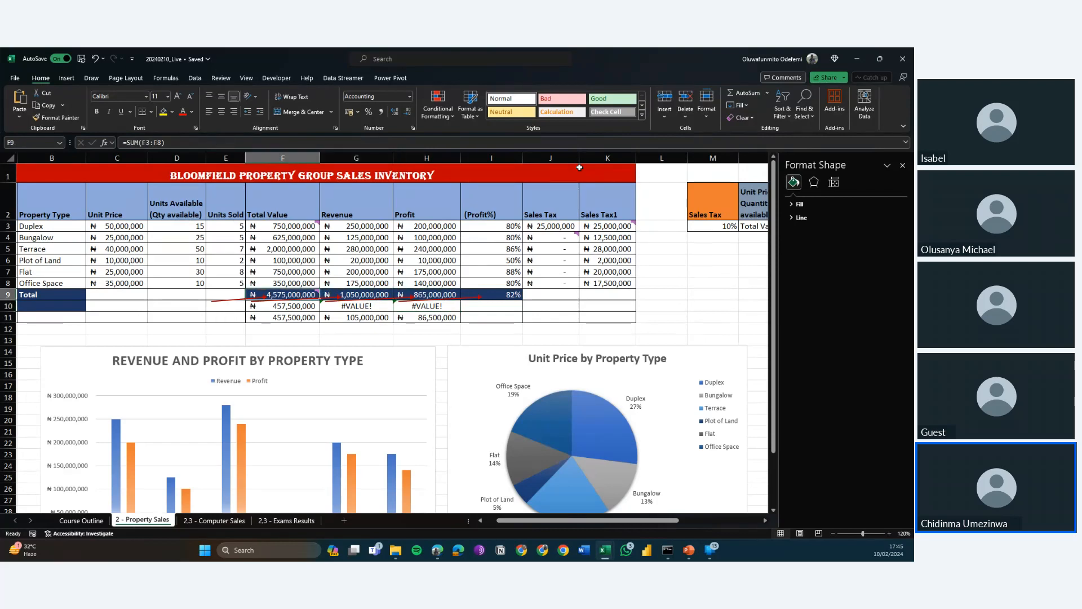
key("Right")
key("Right")
key("Right")
key("Right")
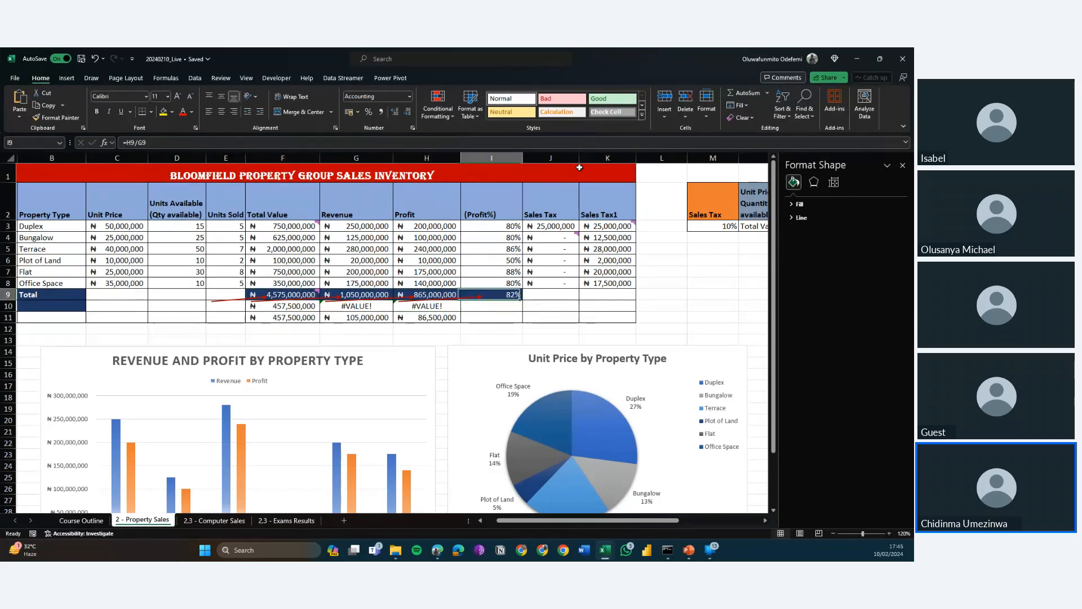
key("Left")
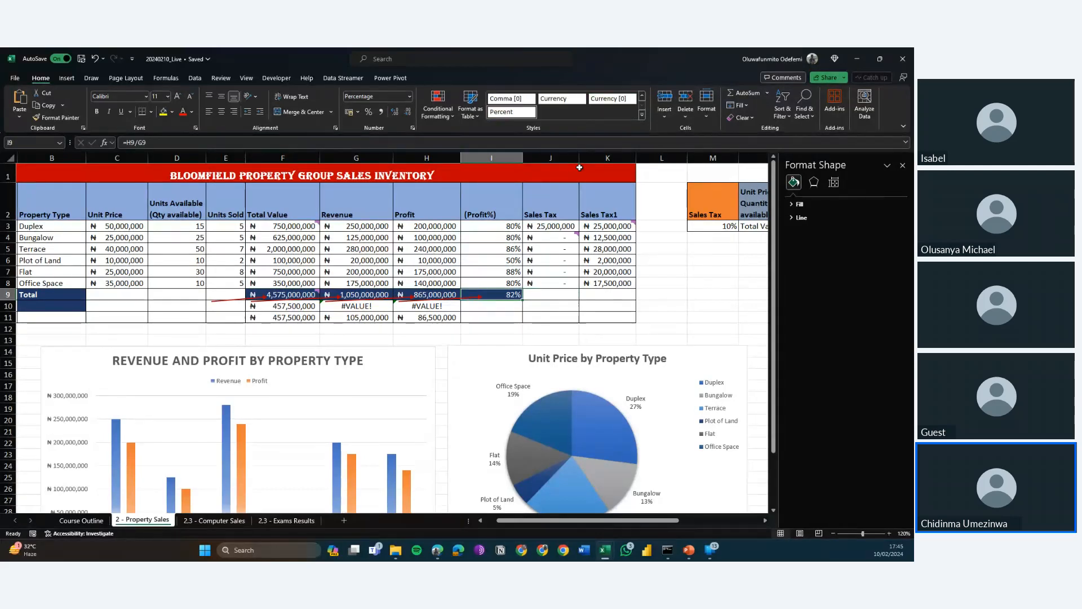
key("Left")
Compare the sales tax cell references in the formulas of rows 10 and 11 beneath the Total Value and Profit totals.
key("Down")
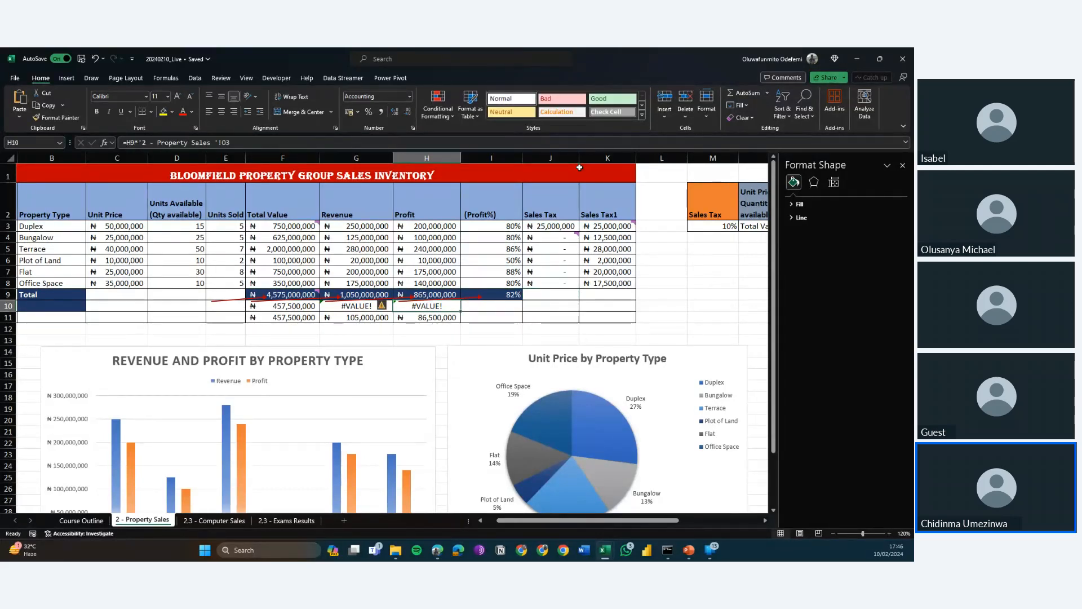
key("Down")
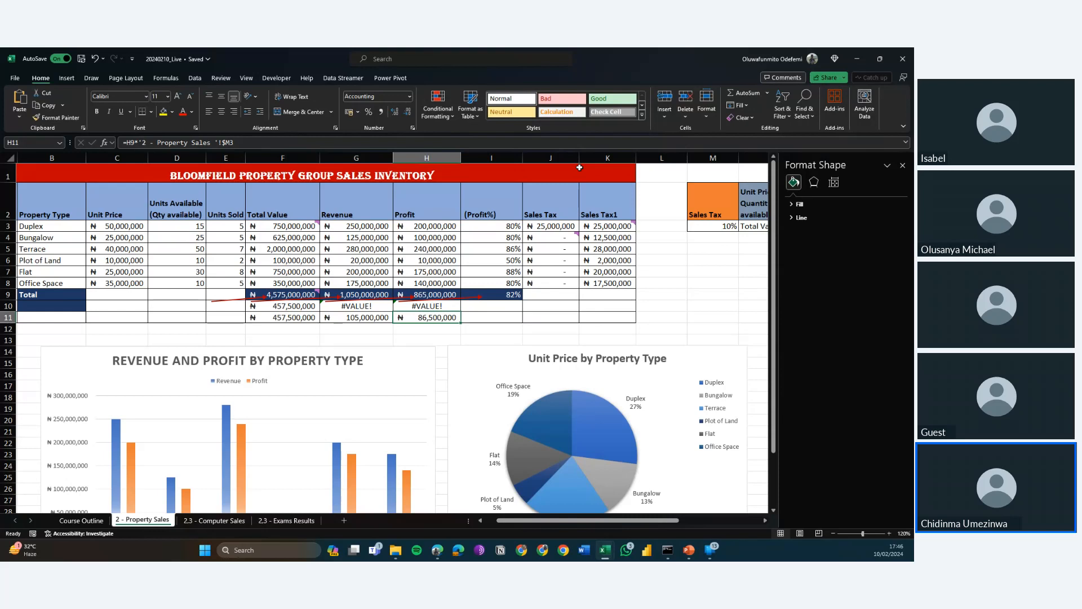
key("Left")
key("Left")
key("Left")
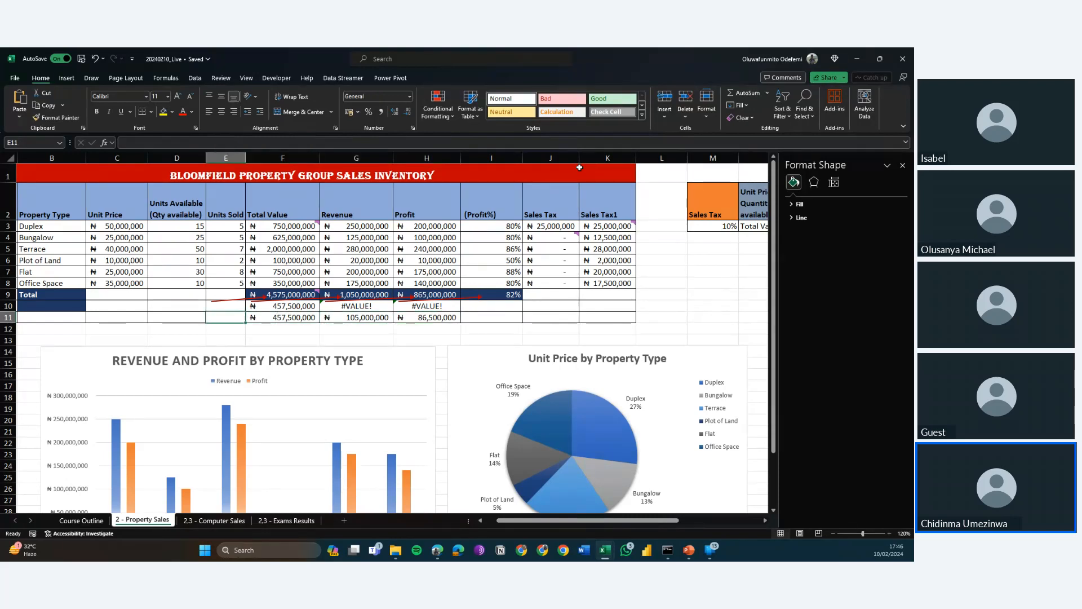
key("Up")
key("Right")
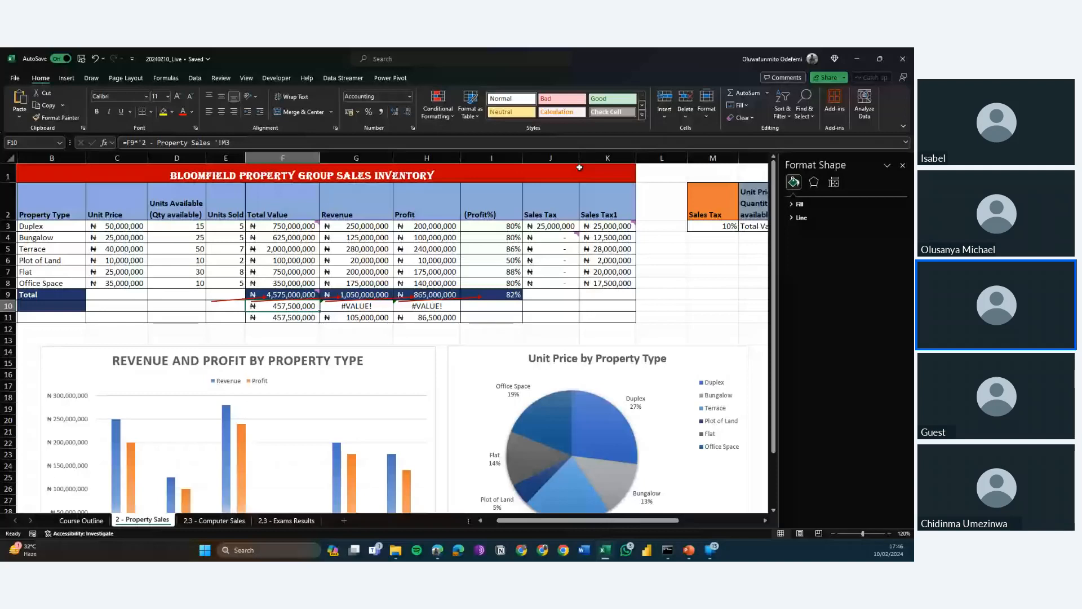
key("Down")
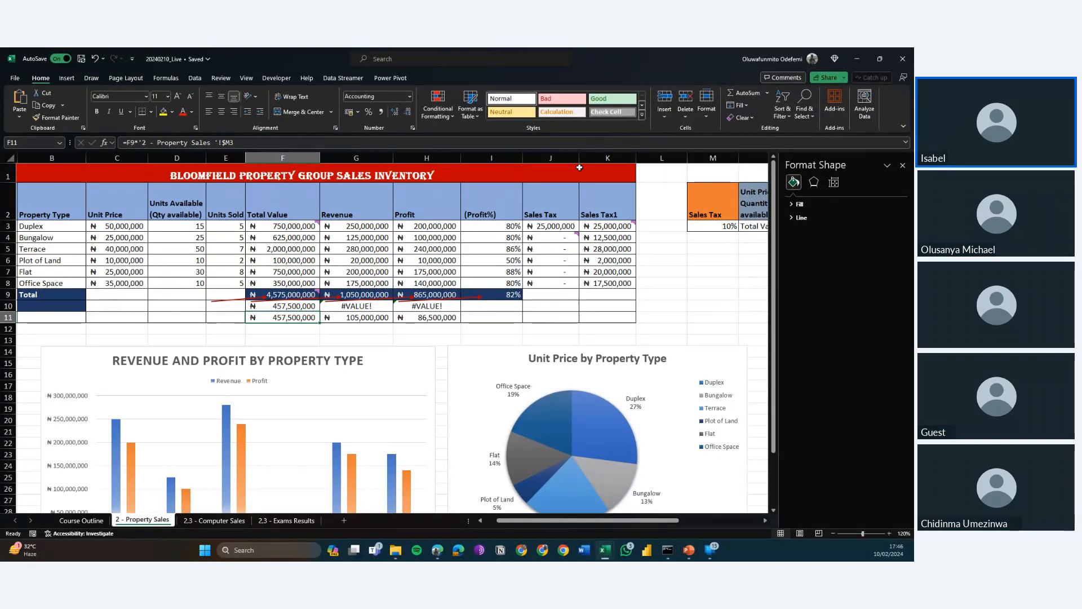
Clear the formula in cell F10 below the Total Value total and undo the deletion.
left_click(579, 167)
right_click(580, 167)
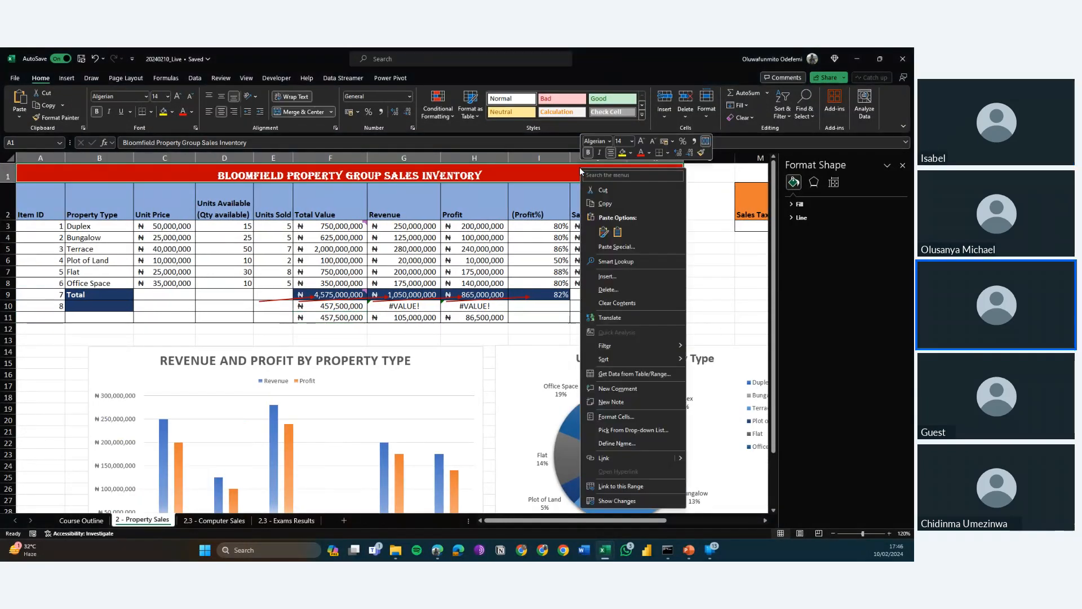
key("Escape")
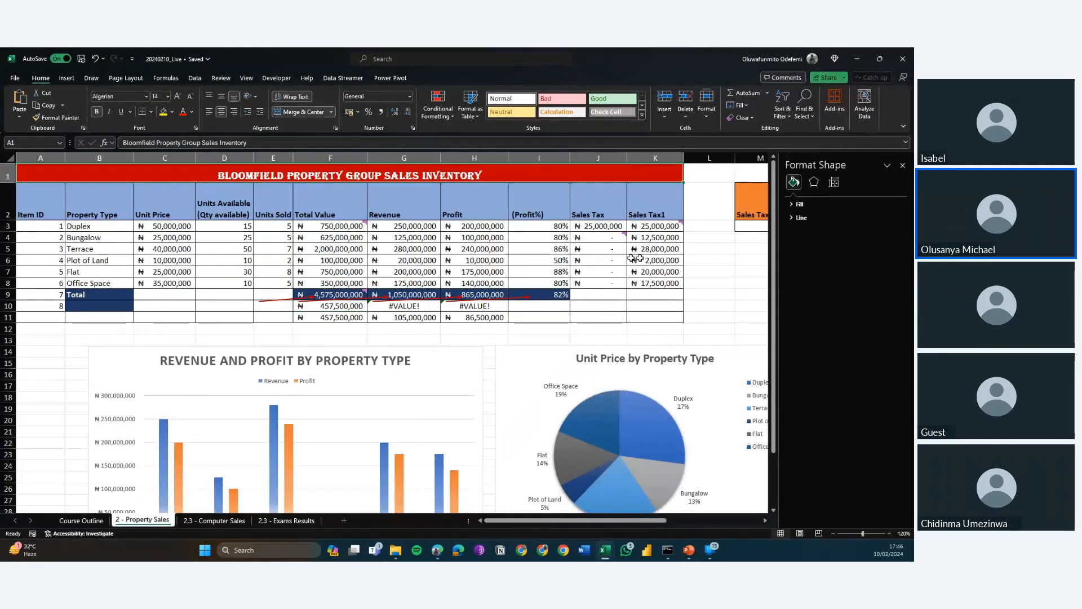
left_click(335, 307)
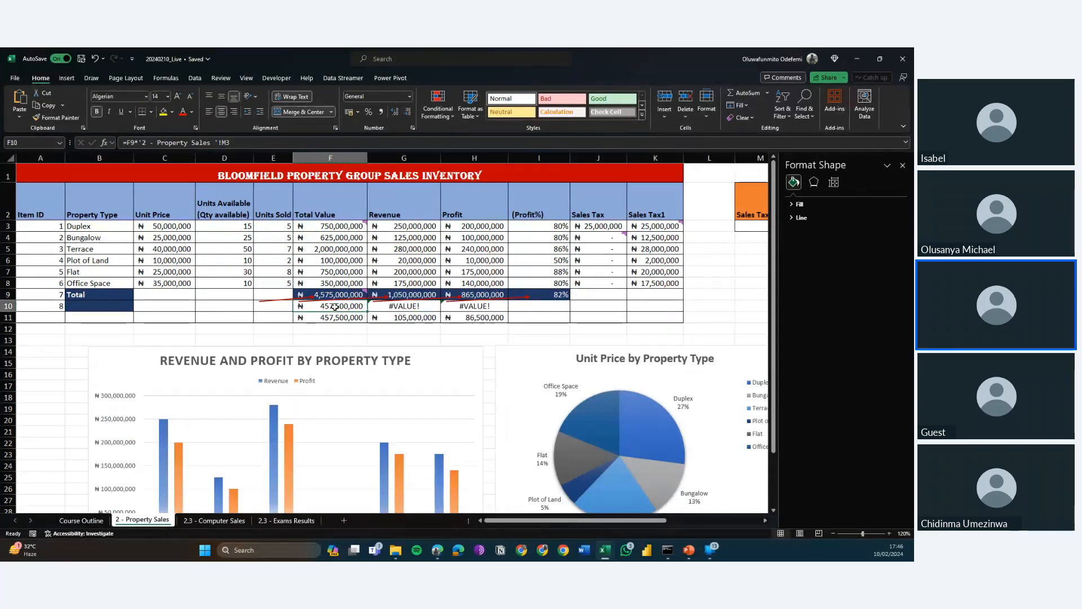
key("Delete")
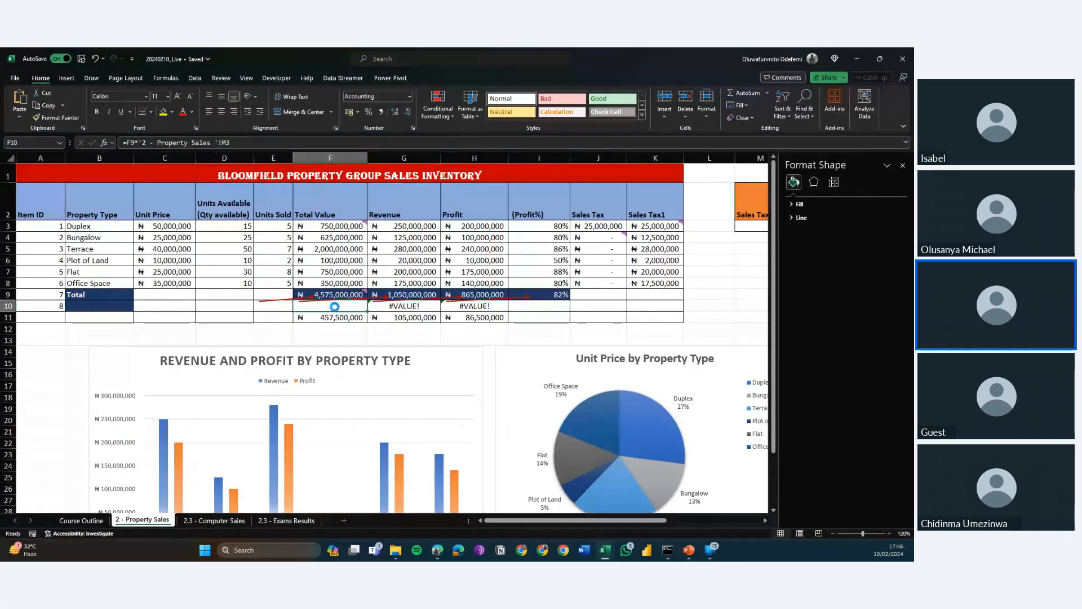
key("Right")
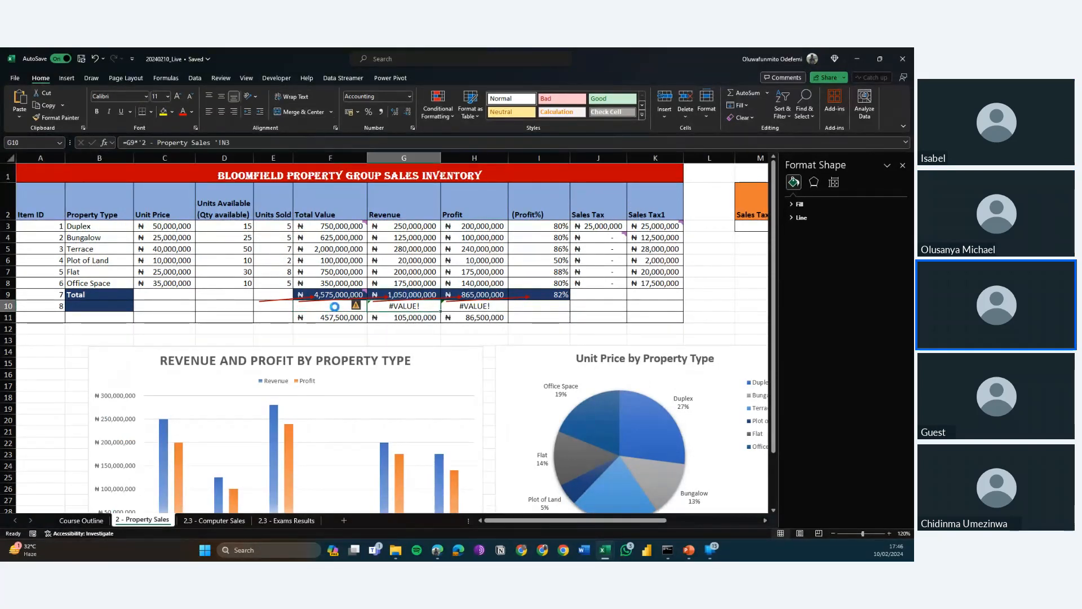
key("ctrl+z")
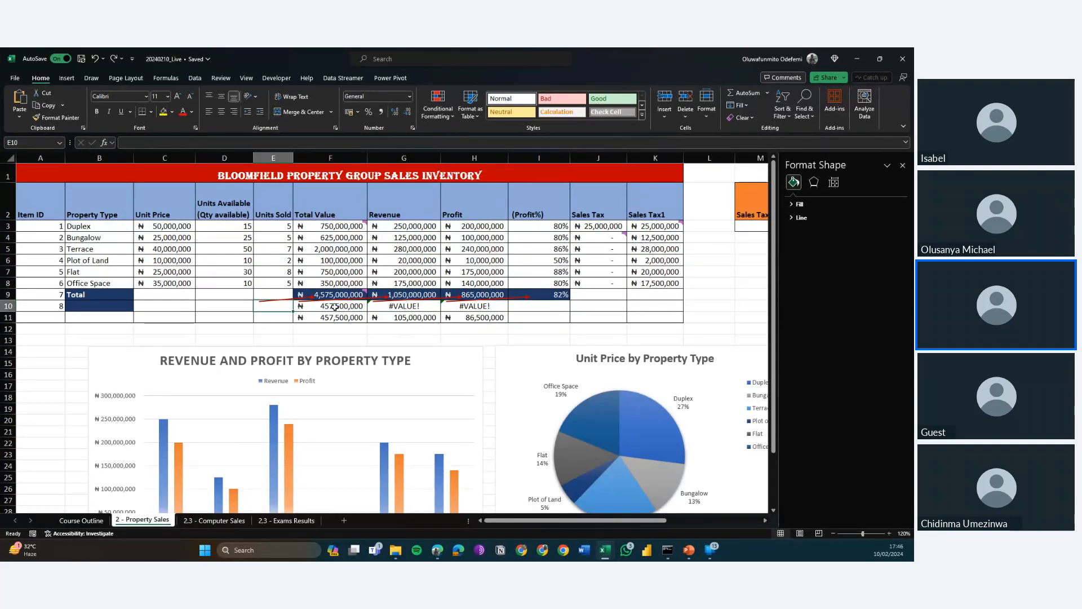
key("Right")
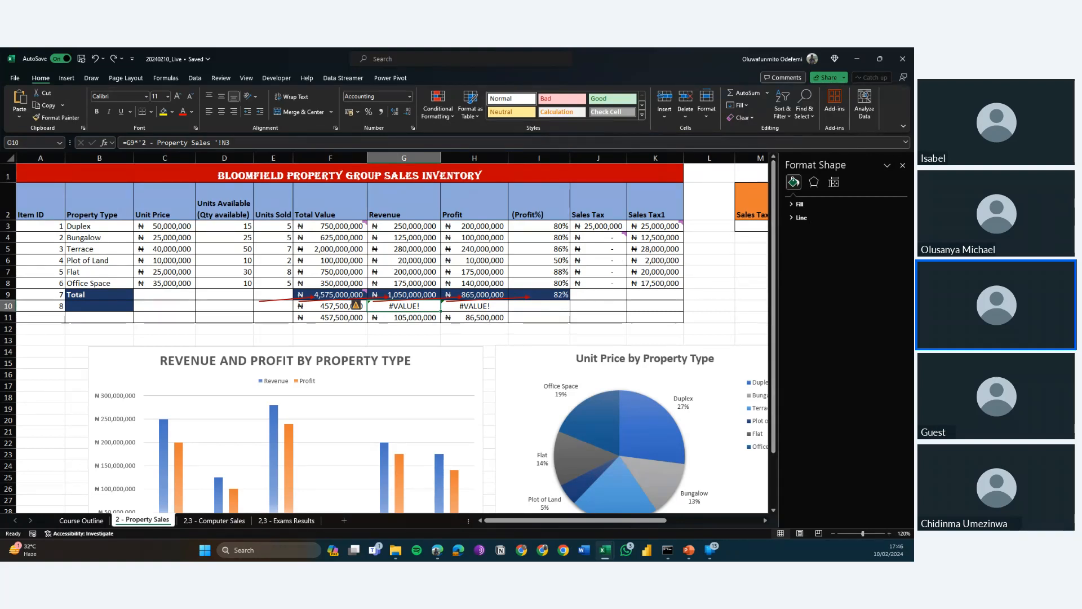
On the Course Outline sheet, mark the Class 2 Data Visualization topic in F16 as Complete.
left_click(79, 520)
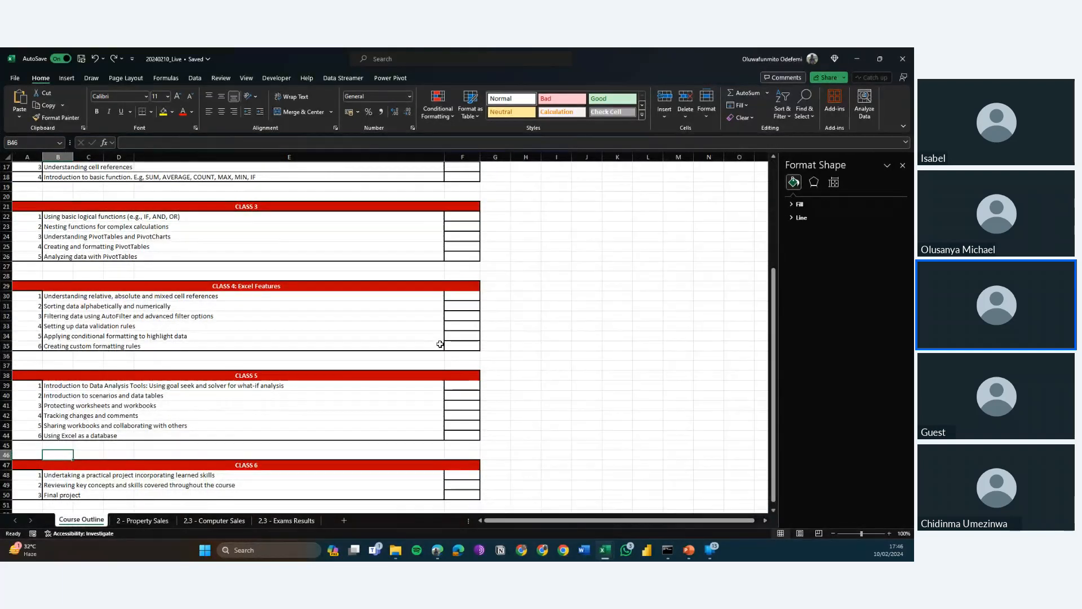
scroll(543, 243, "up", 5)
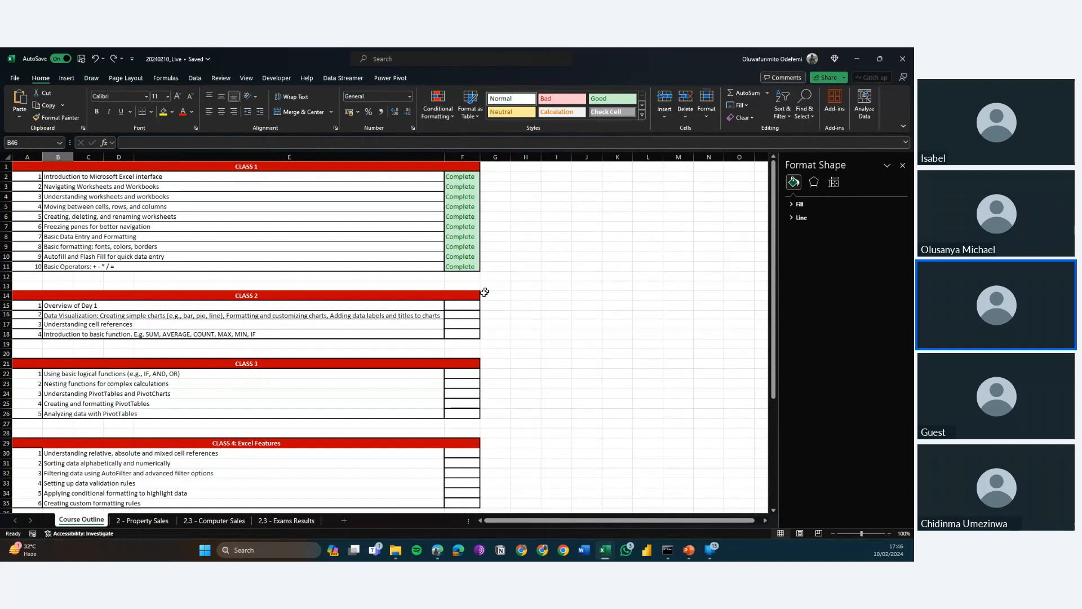
left_click(464, 316)
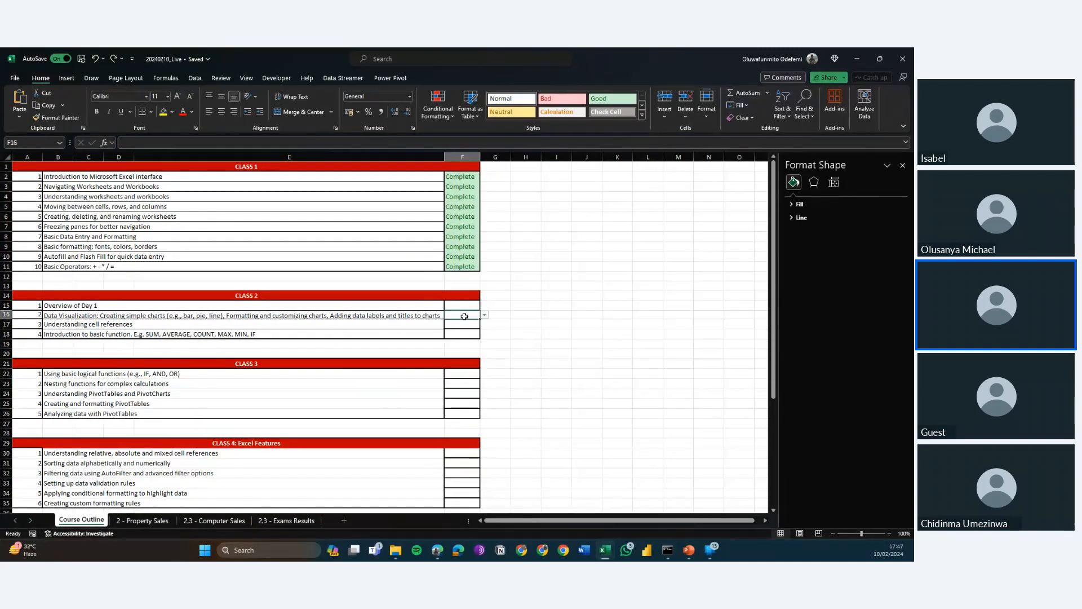
left_click(485, 316)
left_click(471, 324)
Mark the Class 2 topic "Overview of Day 1" in cell F15 as Complete.
left_click(467, 307)
left_click(472, 322)
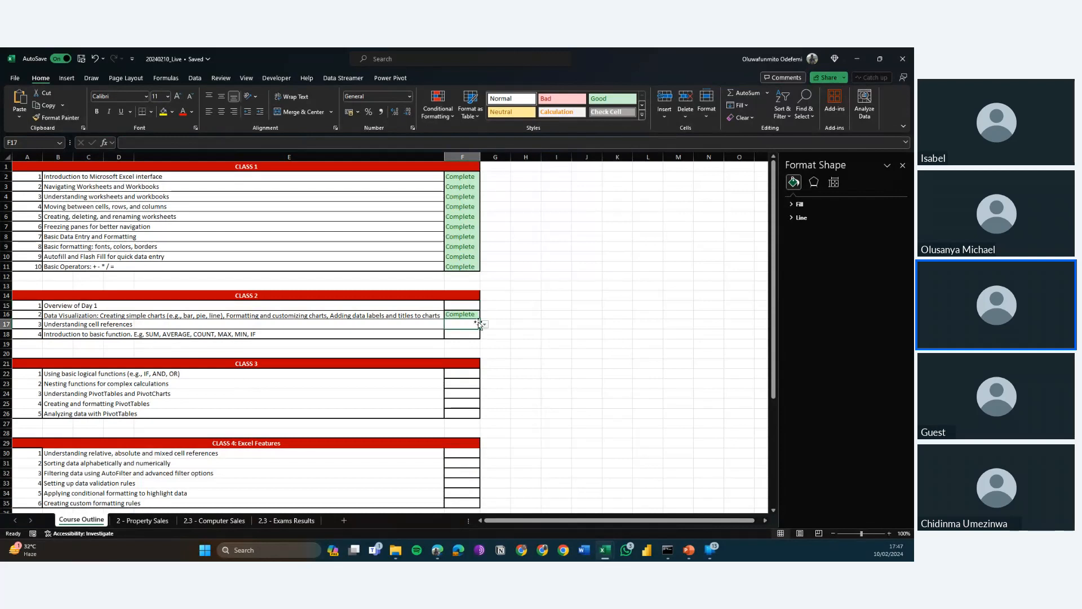
left_click(469, 307)
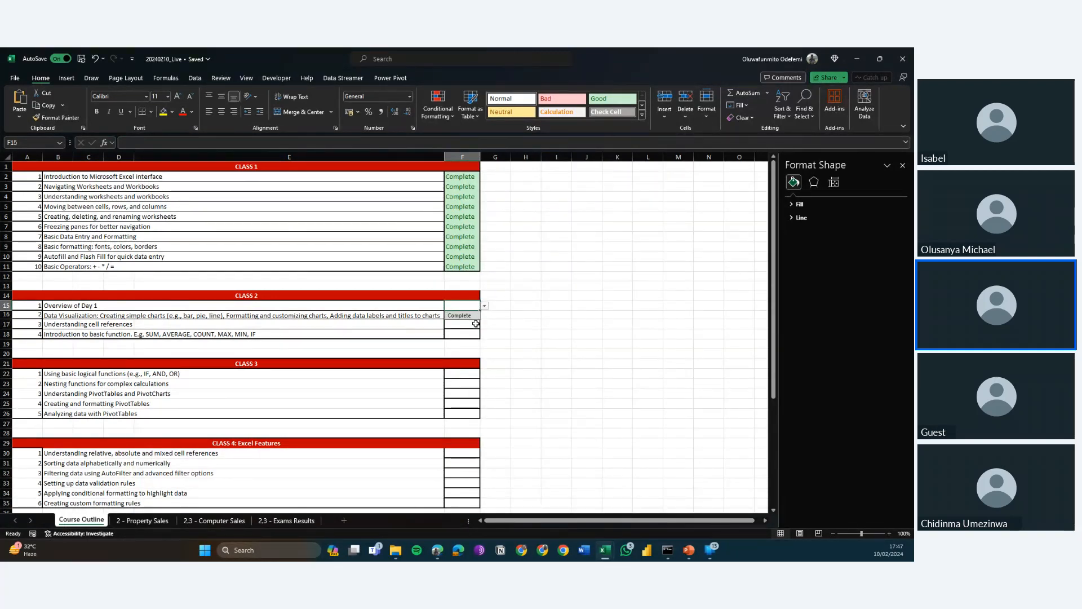
left_click(479, 316)
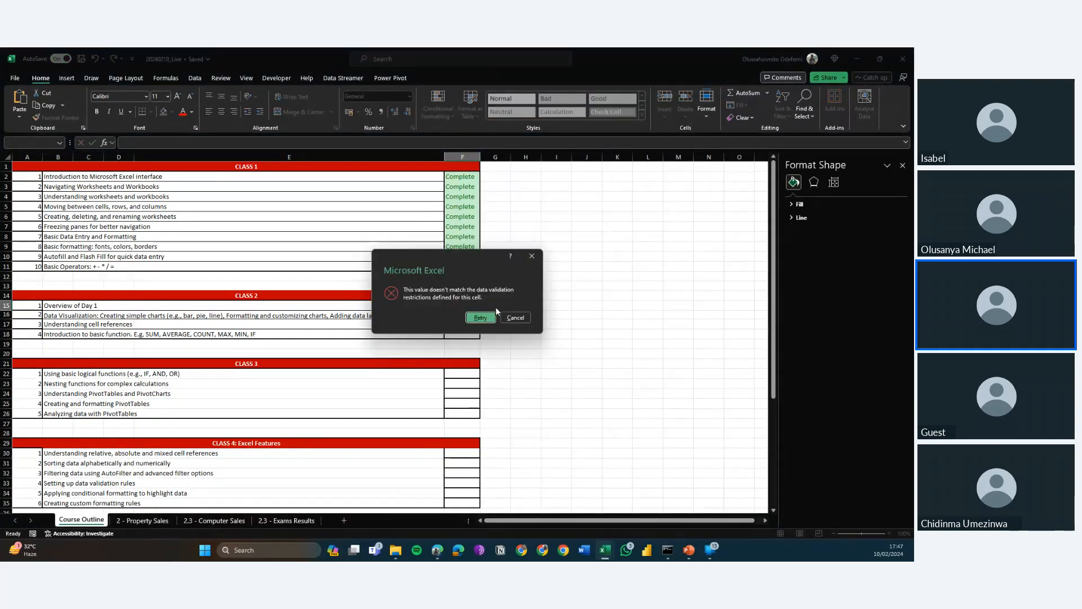
key("Escape")
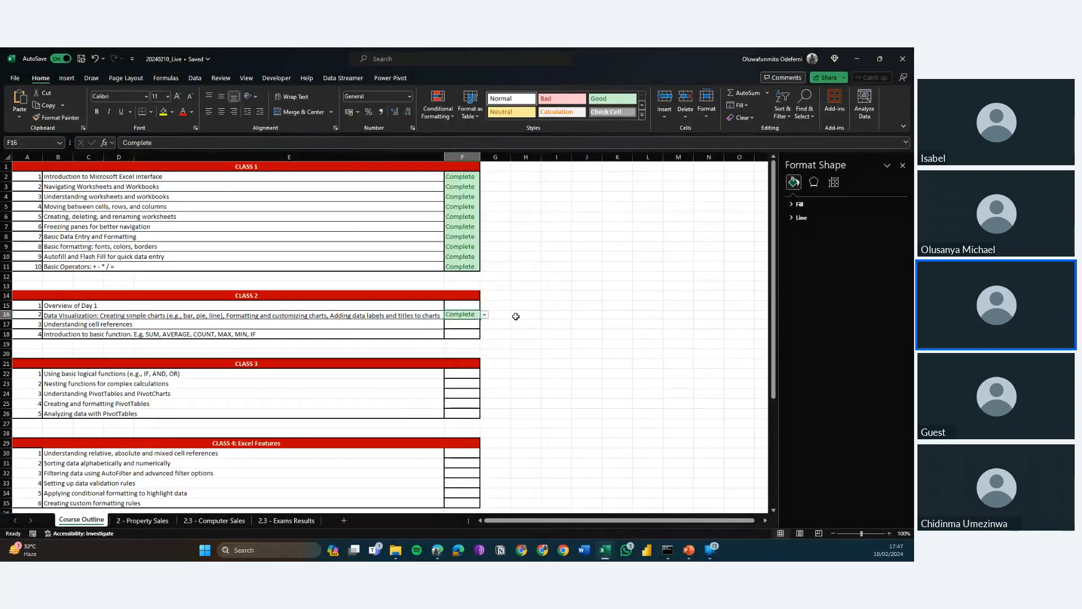
key("Up")
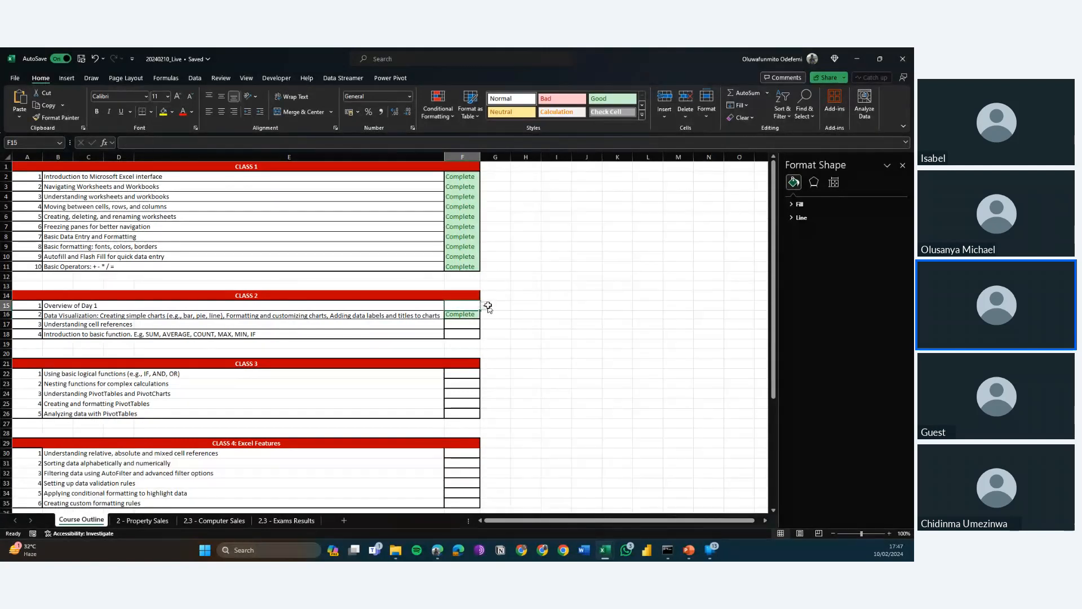
left_click(485, 306)
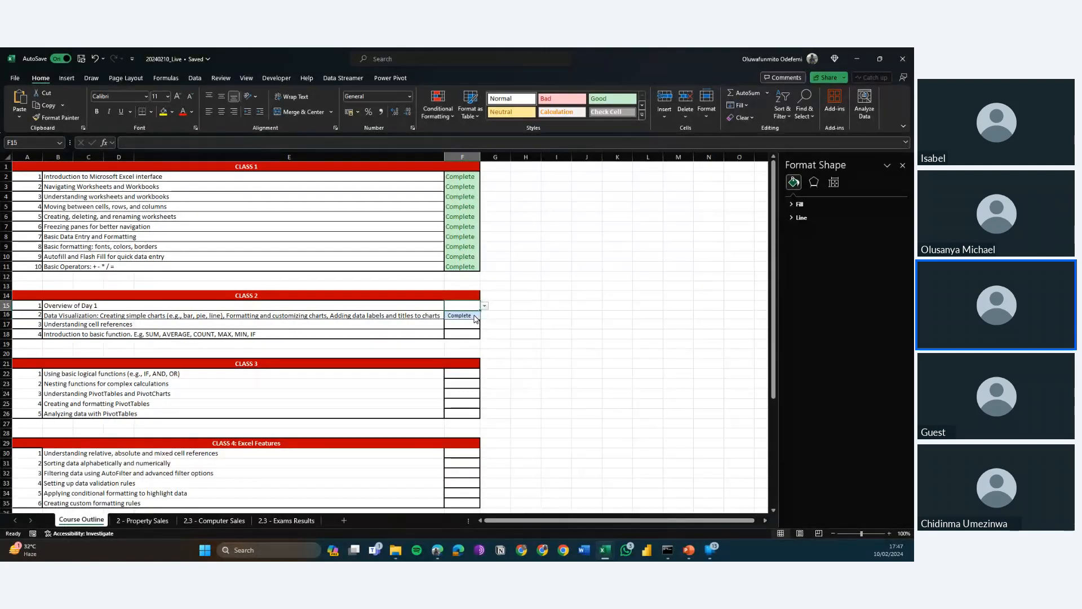
left_click(472, 316)
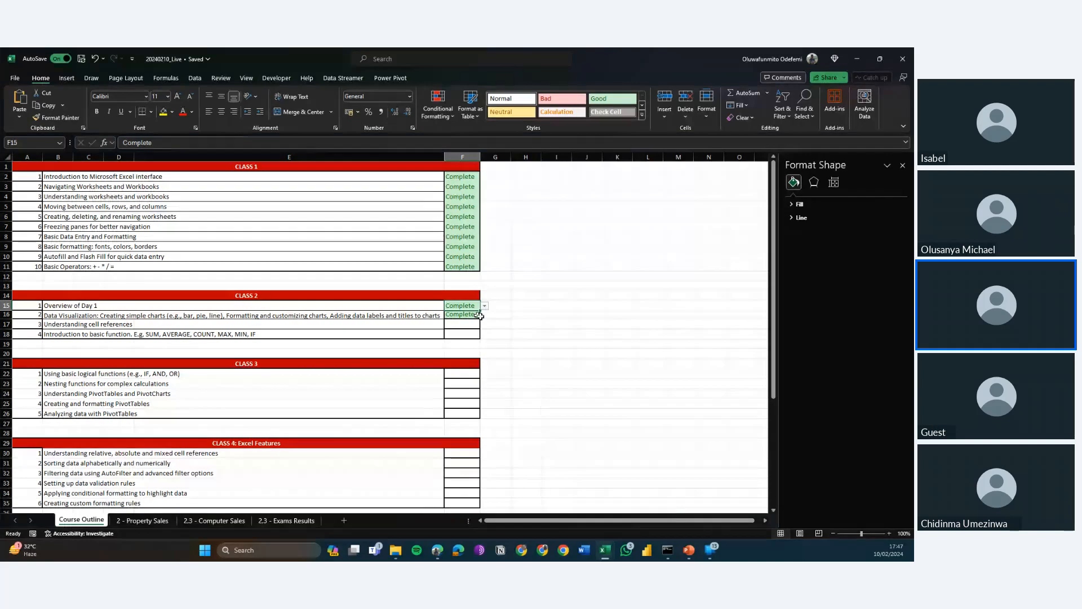
Look over the Property Sales and Computer Sales sheets and open the 2.3 - Exams Results sheet.
left_click(157, 519)
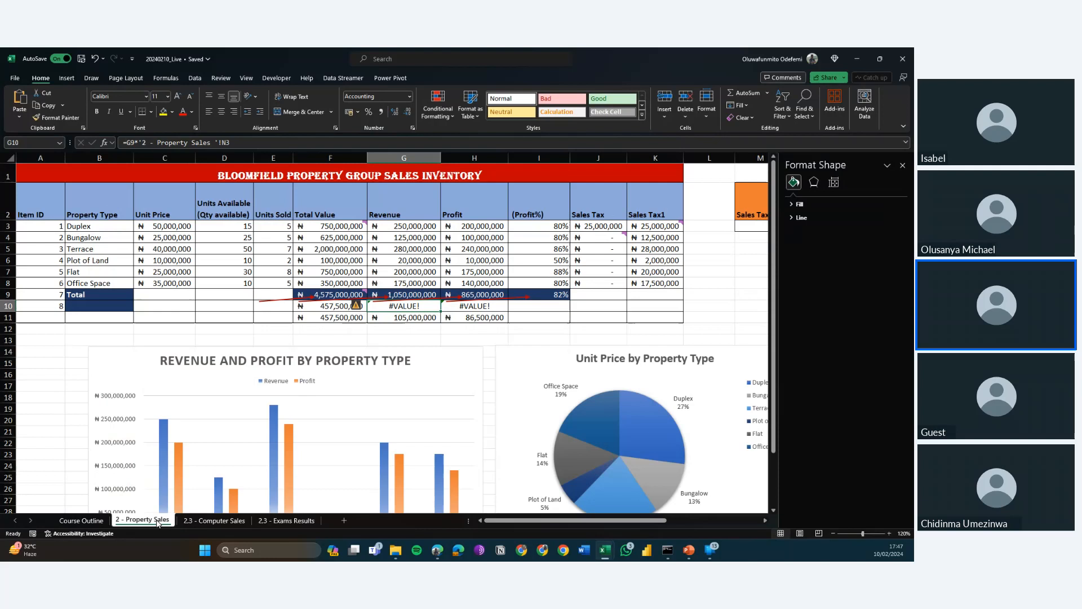
left_click(218, 519)
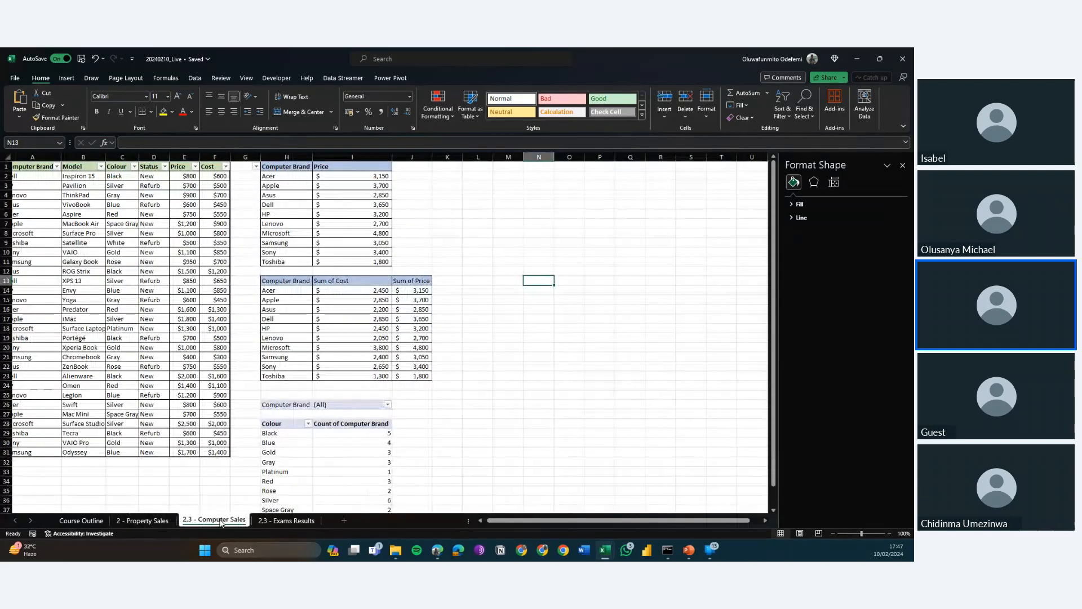
left_click(275, 521)
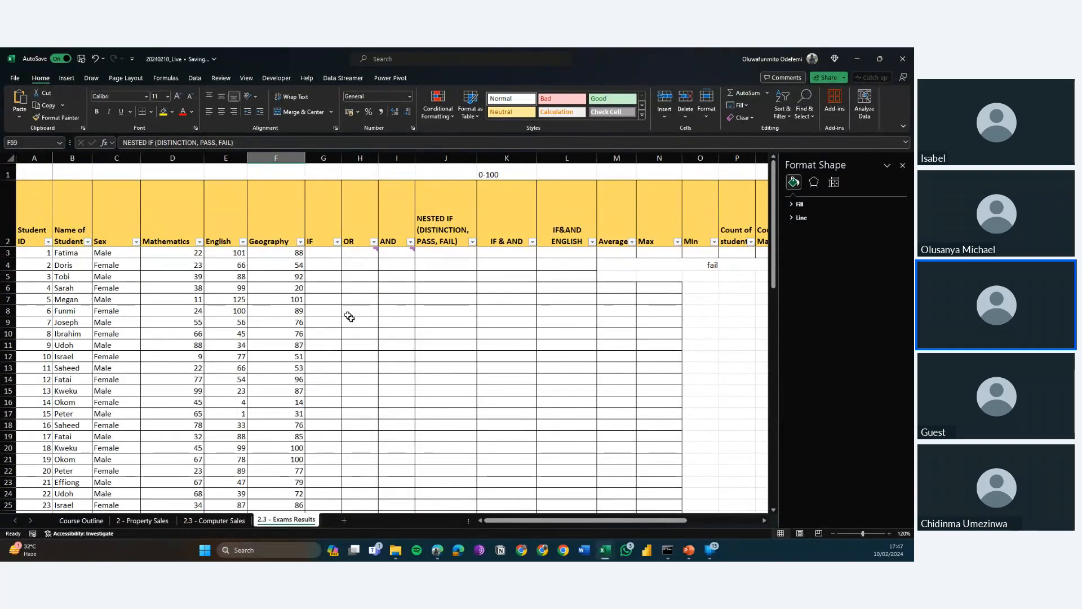
Examine the first student's record across columns A to G and the empty IF column down to row 7.
left_click(319, 253)
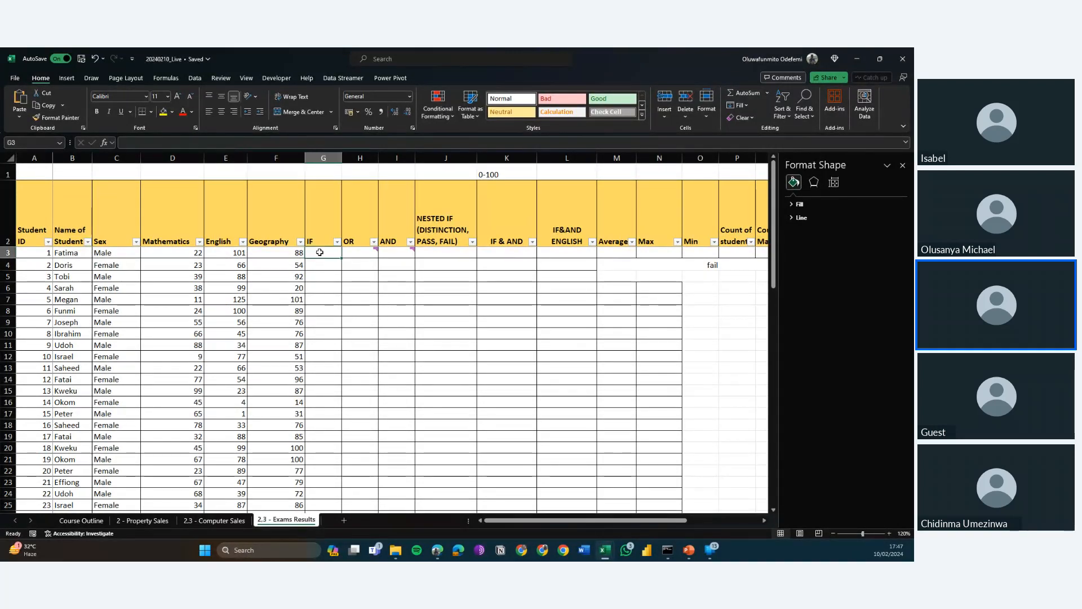
key("Left")
key("Left")
key("Left")
key("Left")
key("Left")
key("Left")
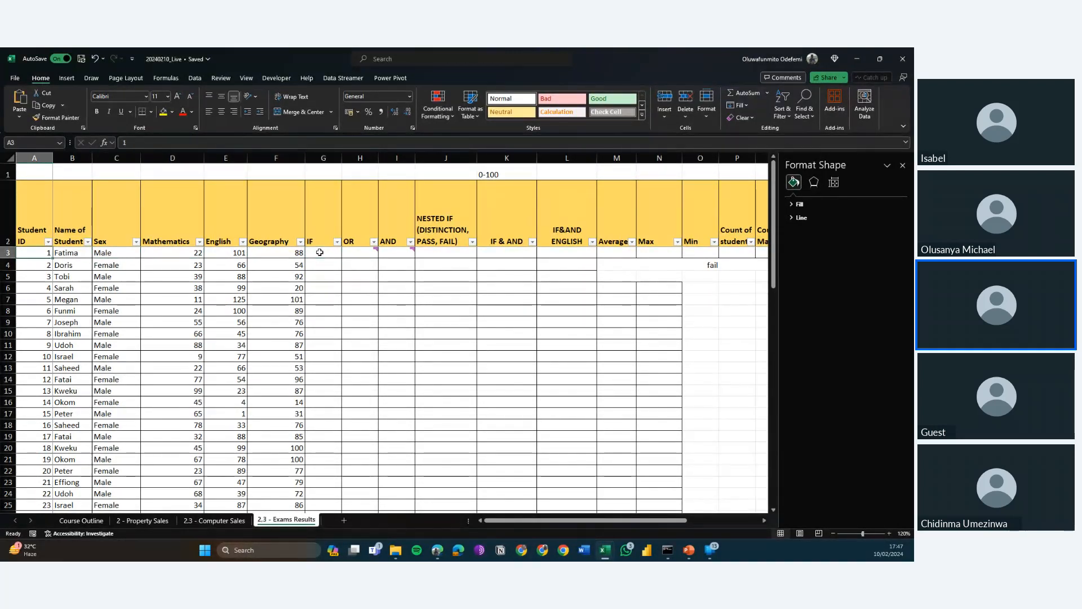
key("Right")
key("Right")
key("Right")
key("Right")
key("Right")
key("Right")
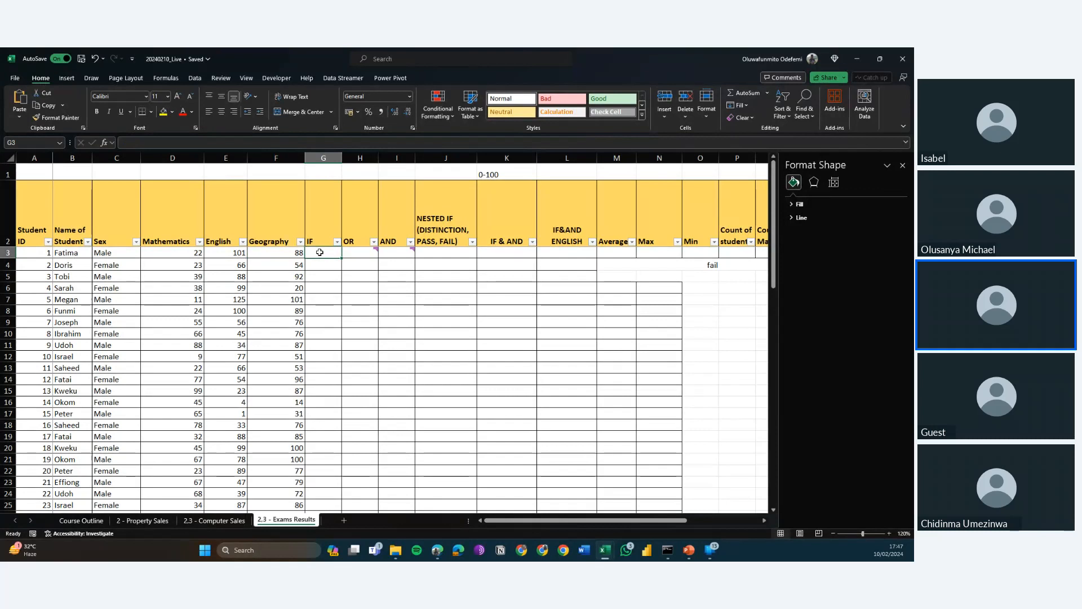
key("Left")
key("Left")
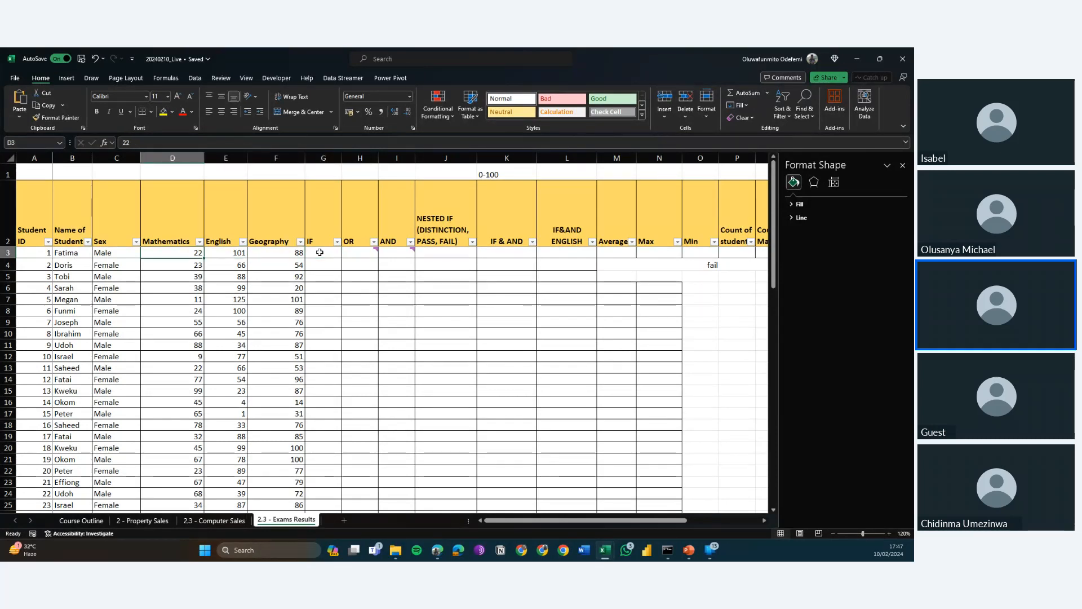
left_click(319, 252)
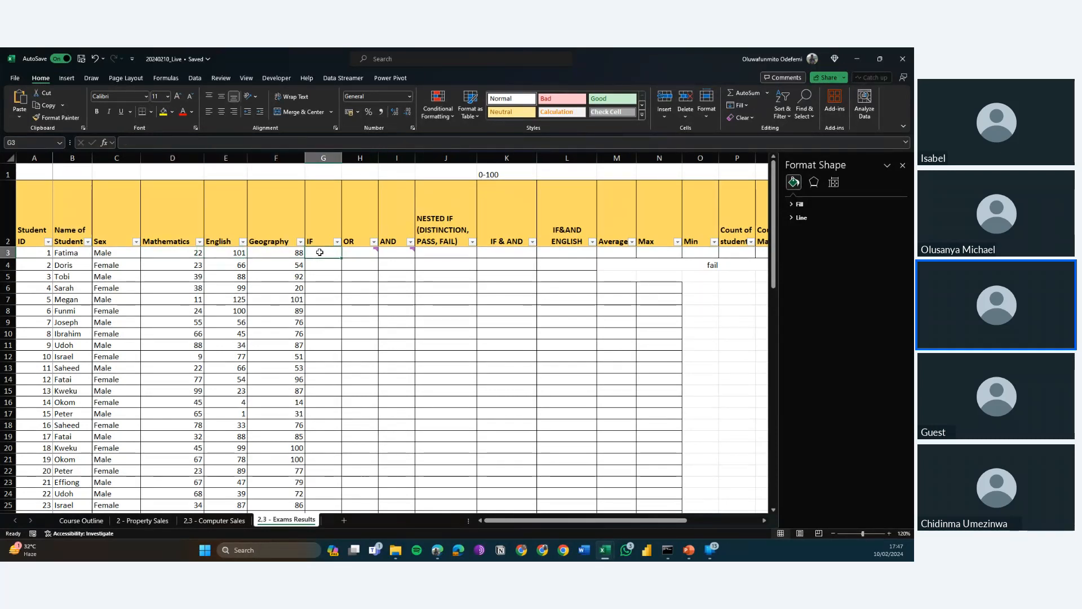
key("Down")
key("Down")
key("Down")
key("Down")
key("Down")
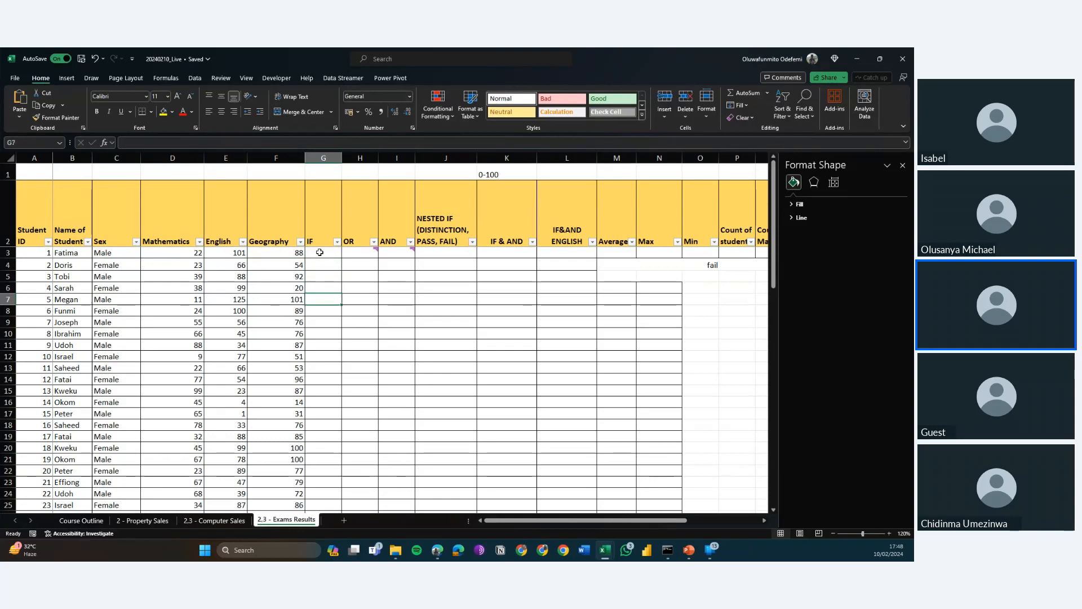
Examine the summary tables below the exam records, from the grades table in row 60 up to the last student in row 33.
key("ctrl+Down")
key("Down")
key("Left")
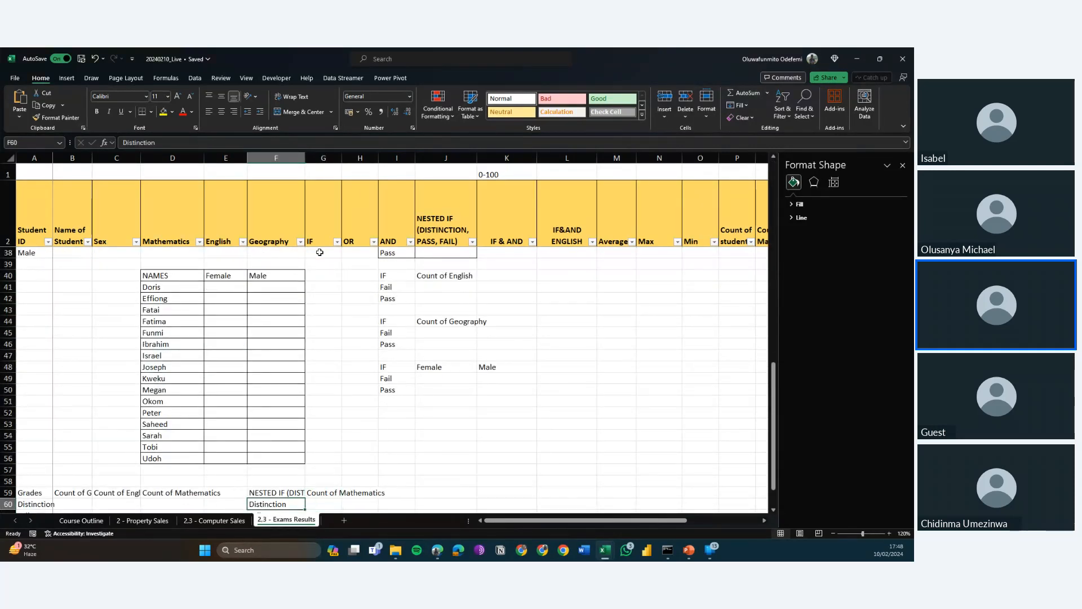
key("Up")
key("Up")
key("Up")
key("Up")
key("Up")
key("Up")
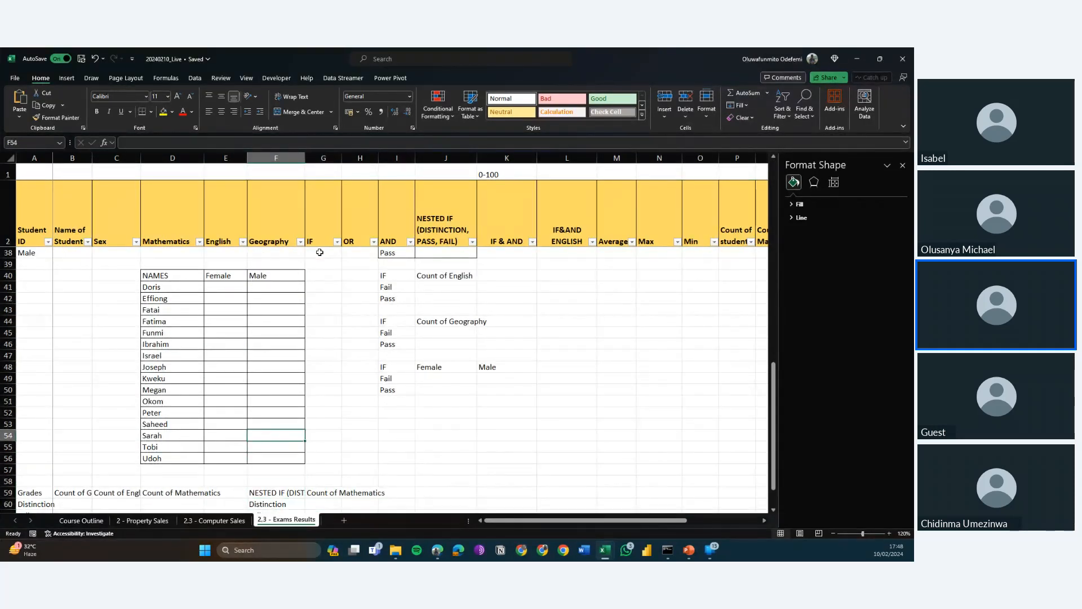
key("ctrl+Up")
key("ctrl+Up")
key("Up")
key("Up")
key("Up")
key("Up")
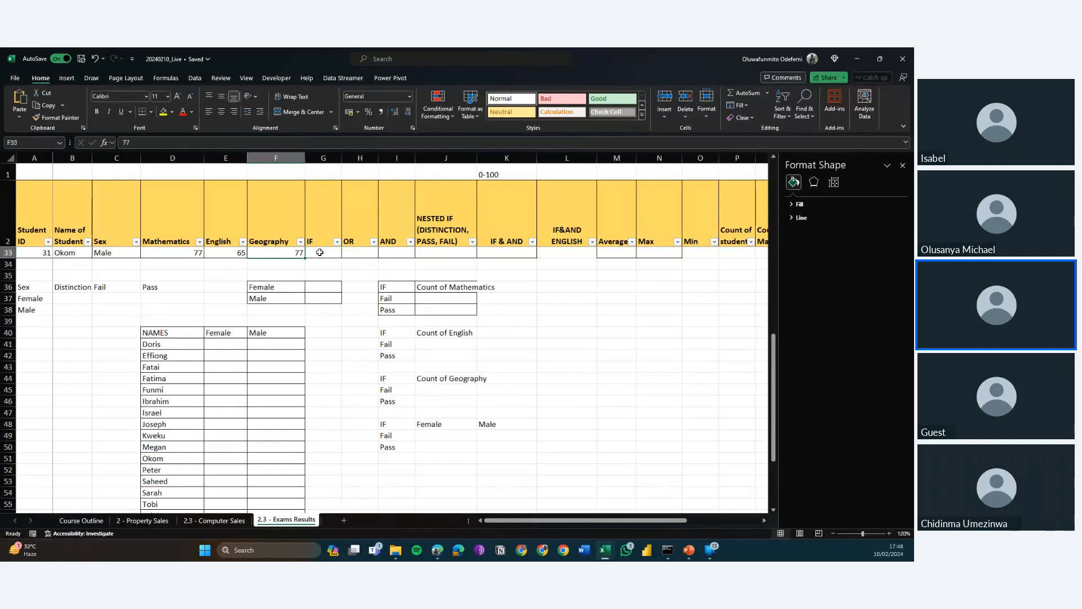
Return to the header row and look at the IF and OR columns for the first student.
key("ctrl+Up")
key("Right")
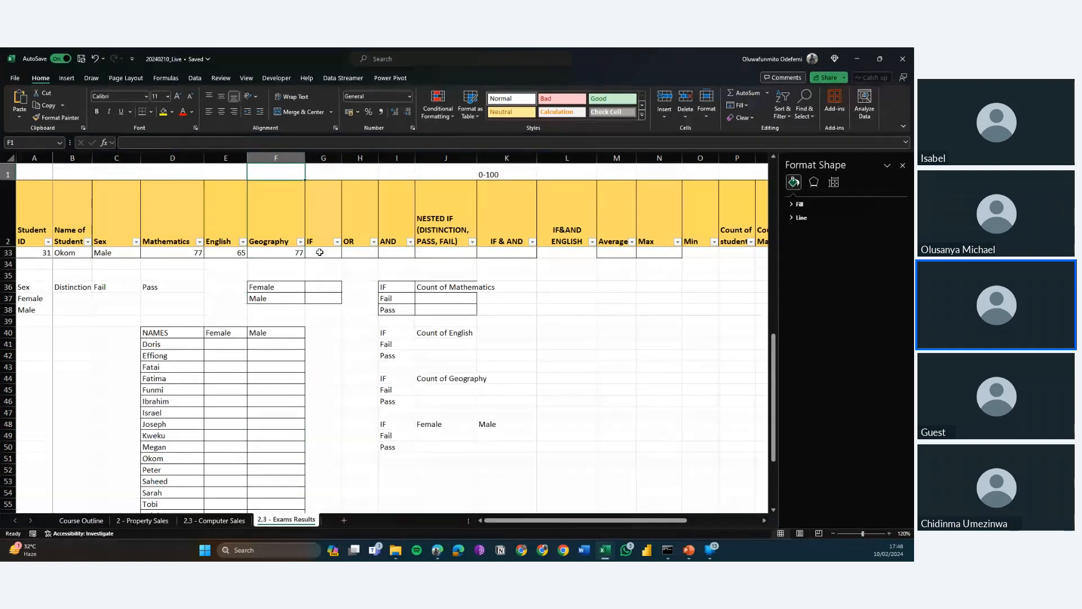
key("Down")
key("Up")
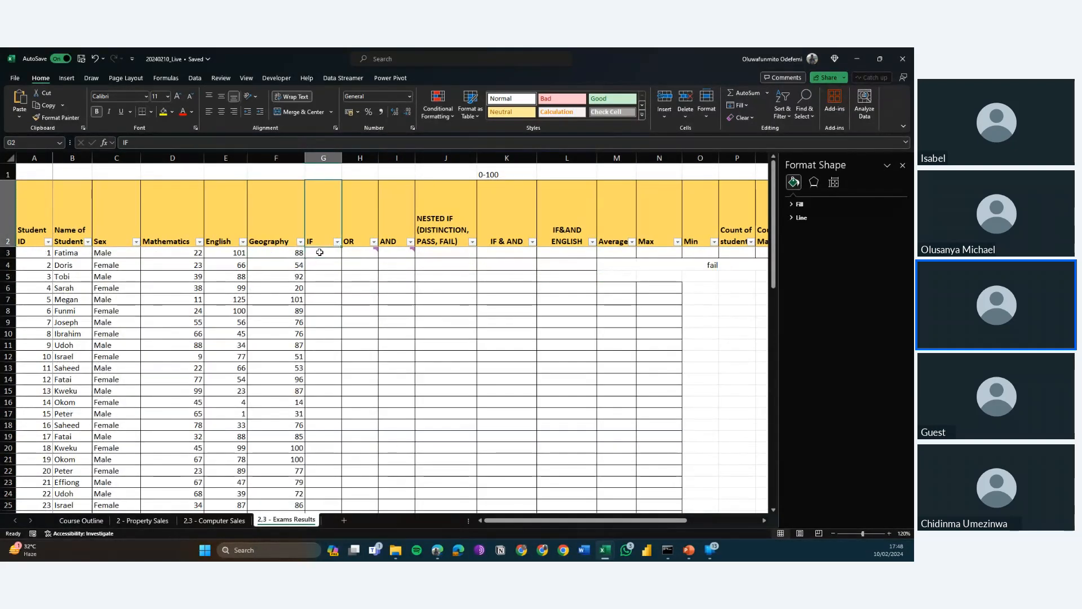
key("Right")
key("Down")
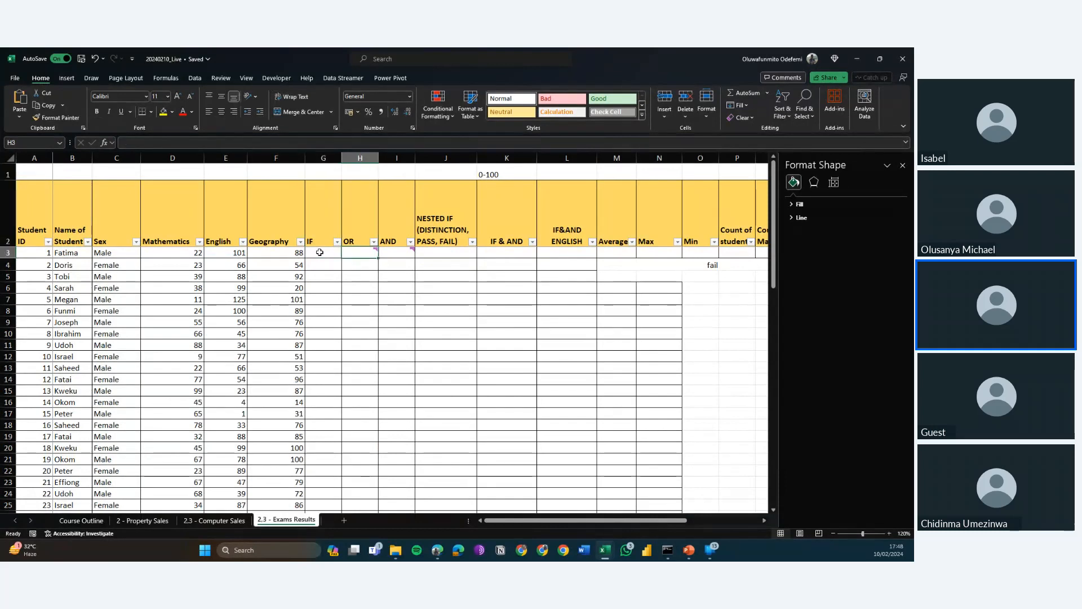
key("Left")
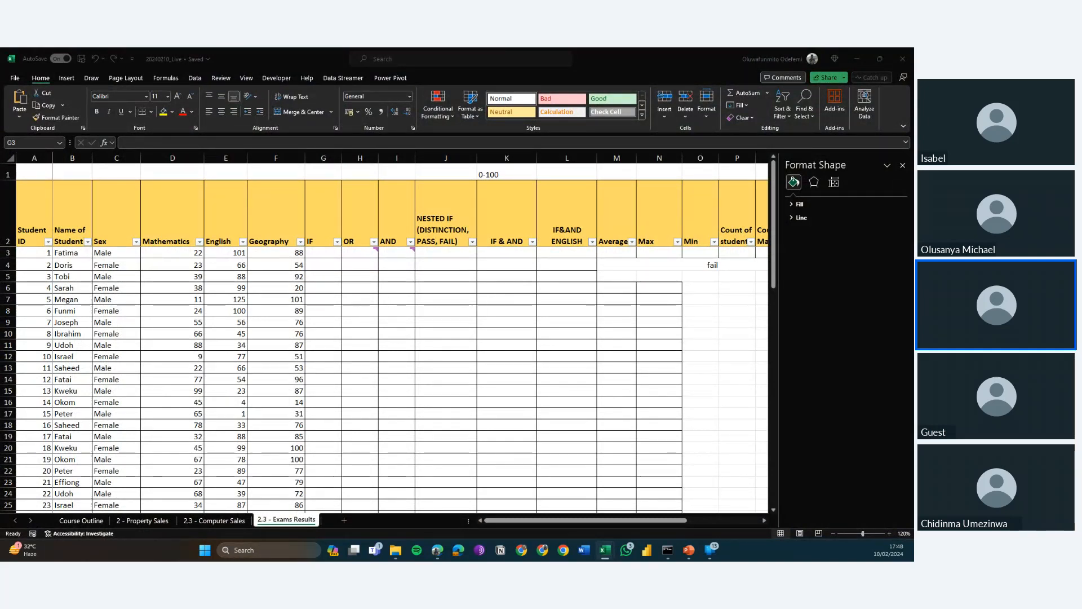
left_click(284, 280)
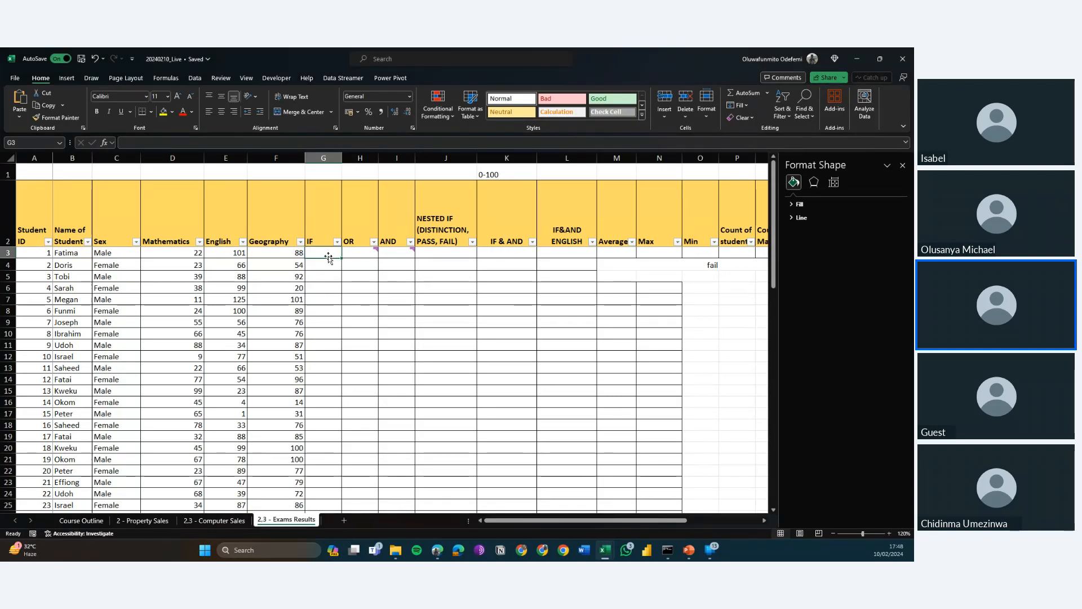
key("Right")
key("Left")
Add a note to the IF header in G2 reading "Student failed or passed mathematics (Pass = 40 and above)".
left_click(323, 218)
right_click(323, 218)
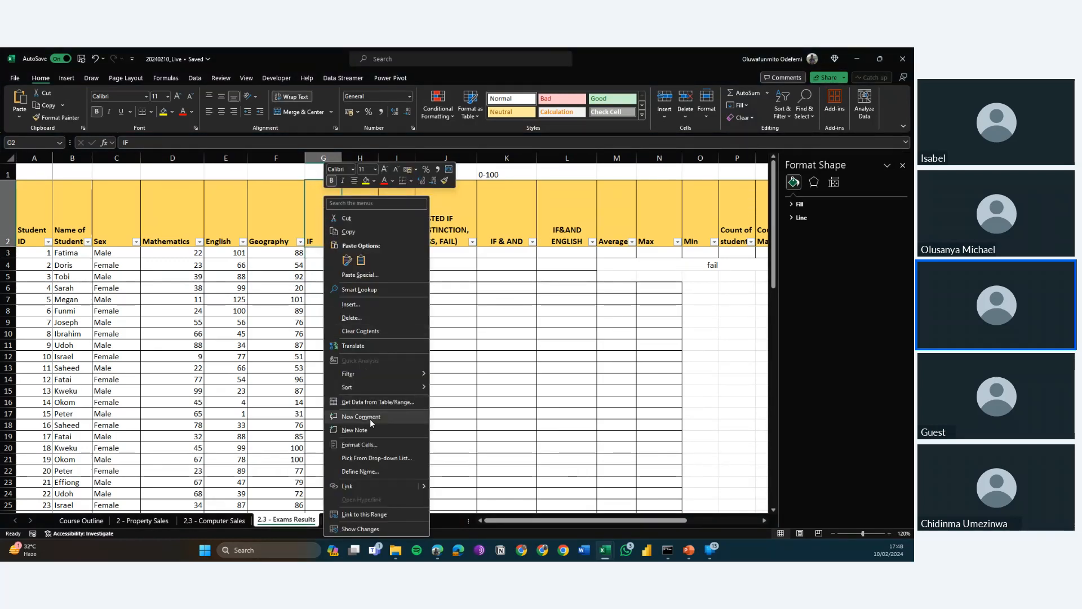
left_click(366, 430)
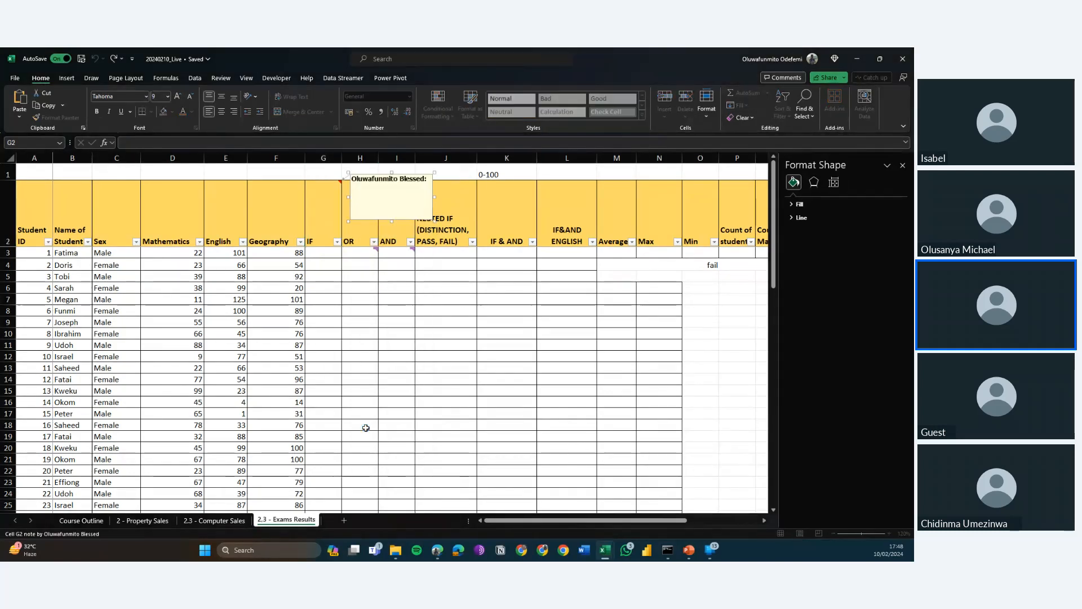
type("Stu")
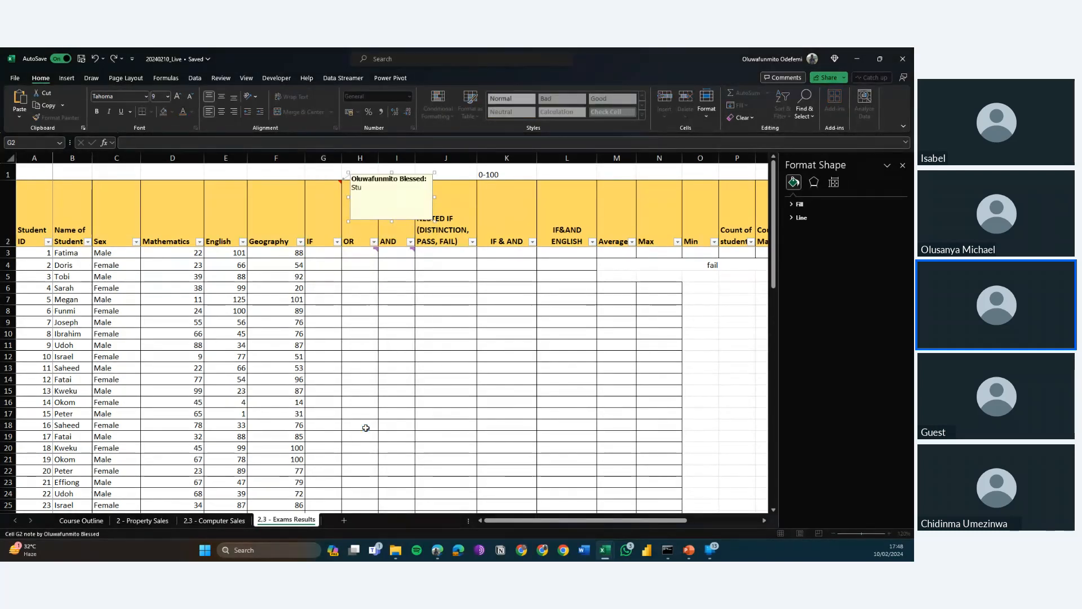
type("dent")
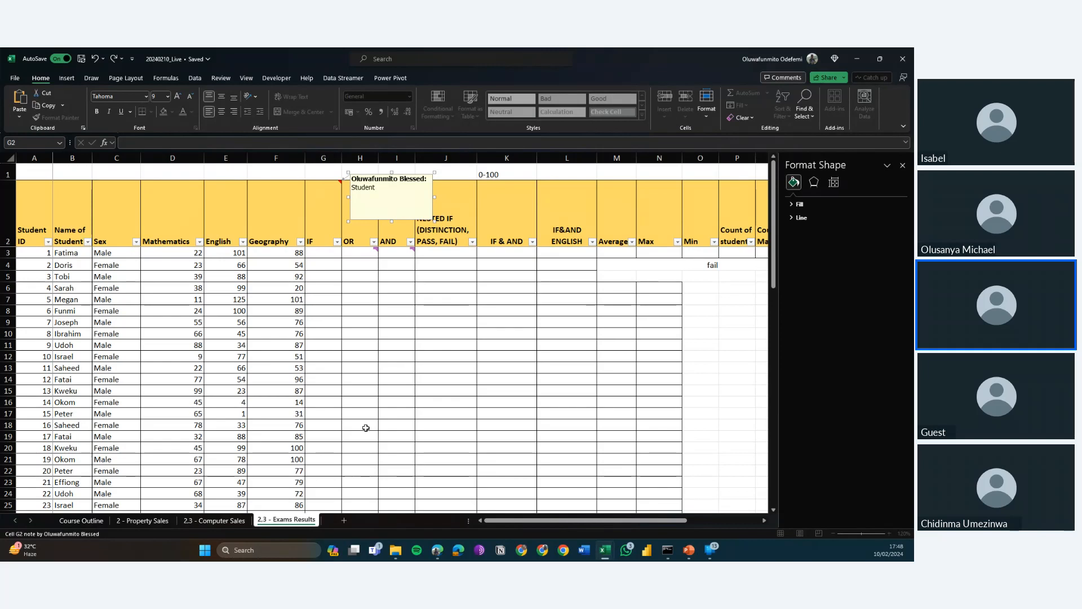
type(" failed or pad")
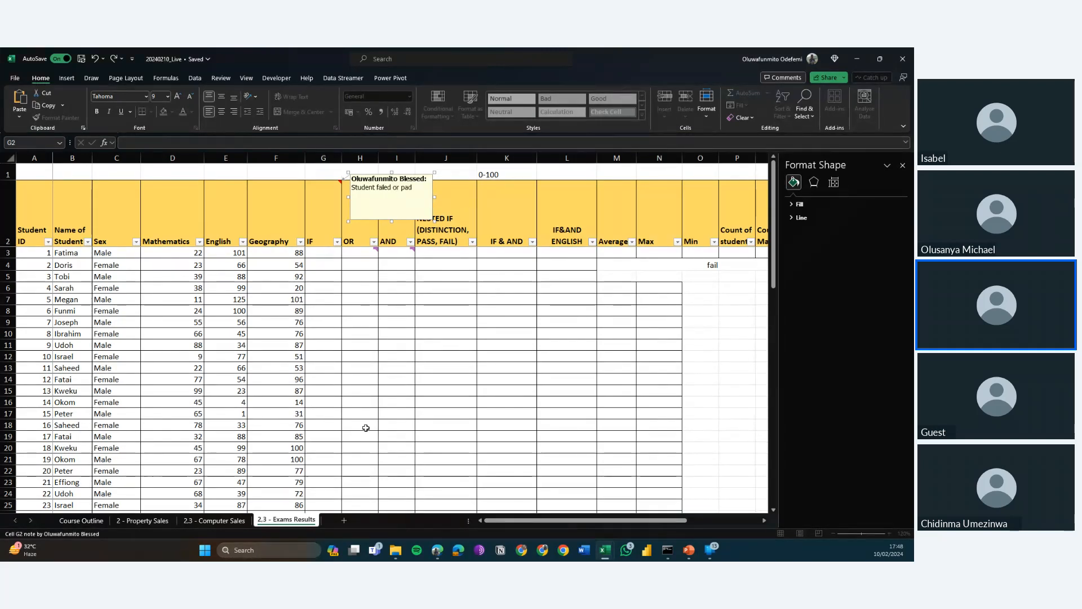
type("ssed ma")
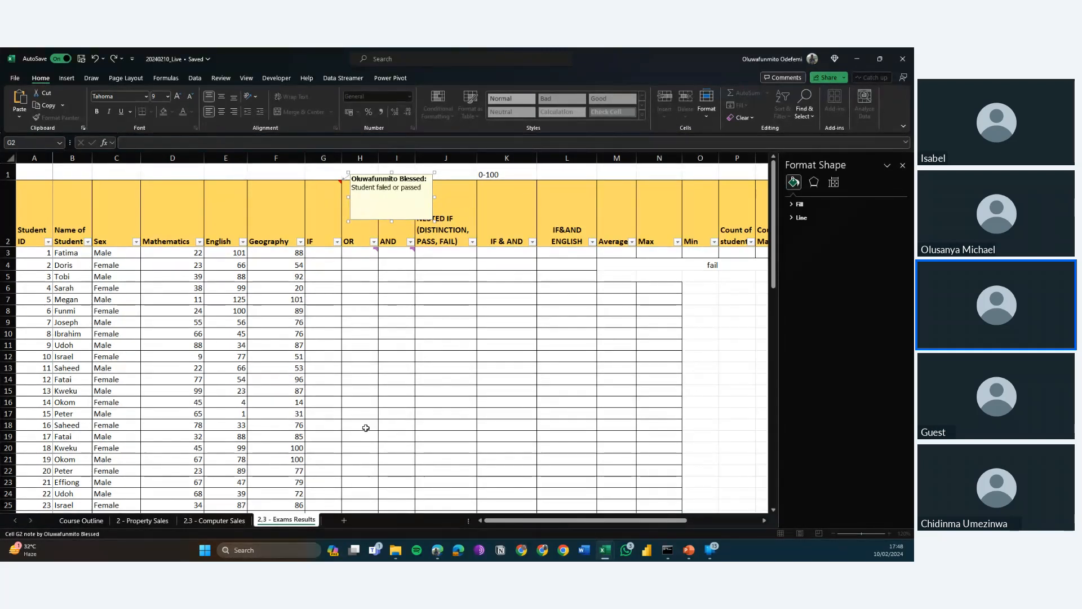
type("themati")
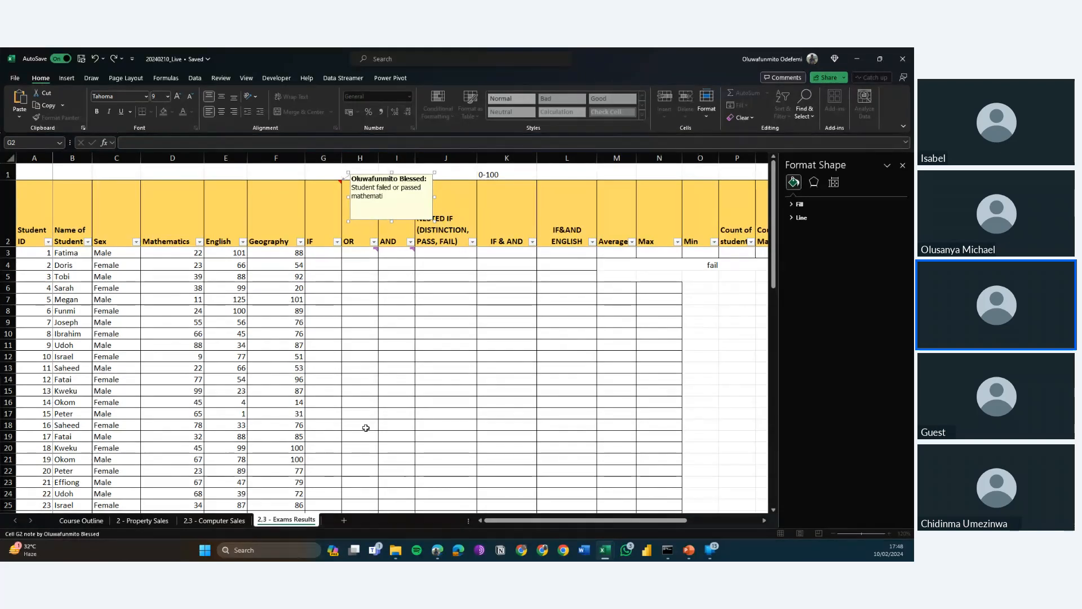
type("cs")
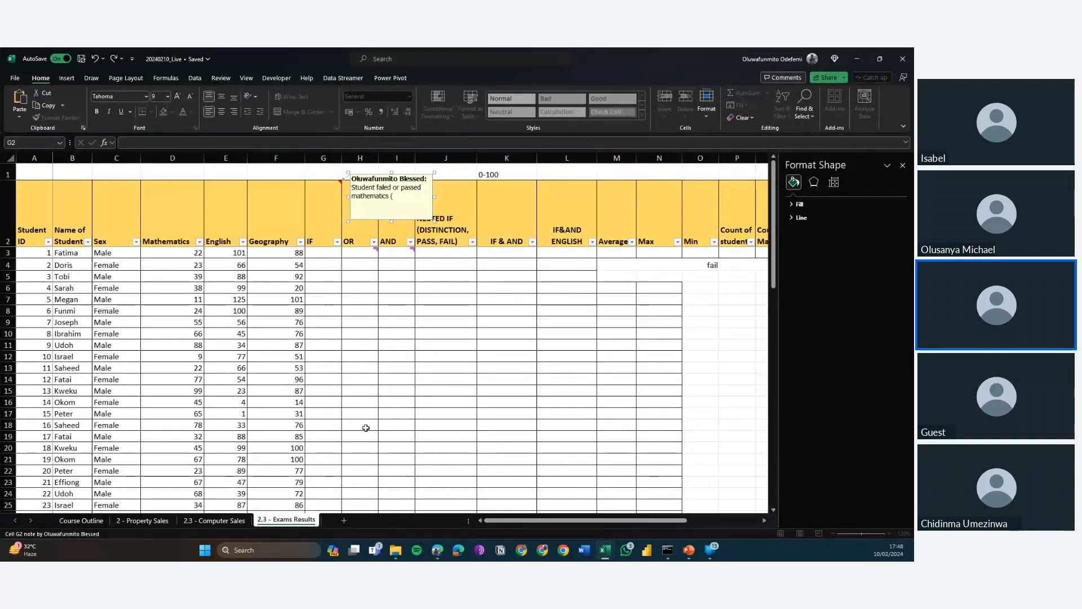
type(" (Pass")
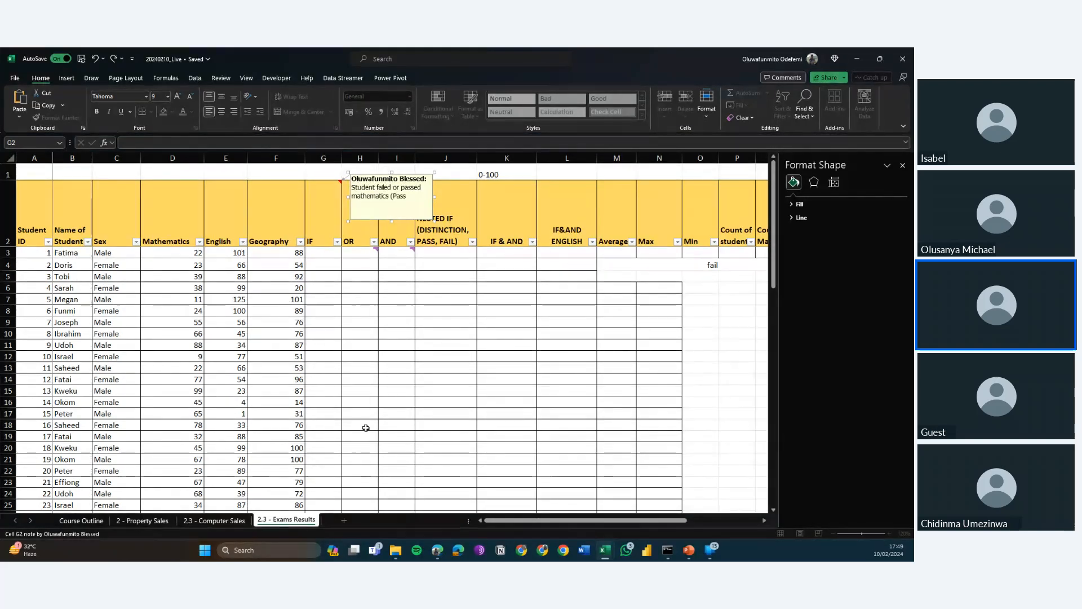
type(" = 40")
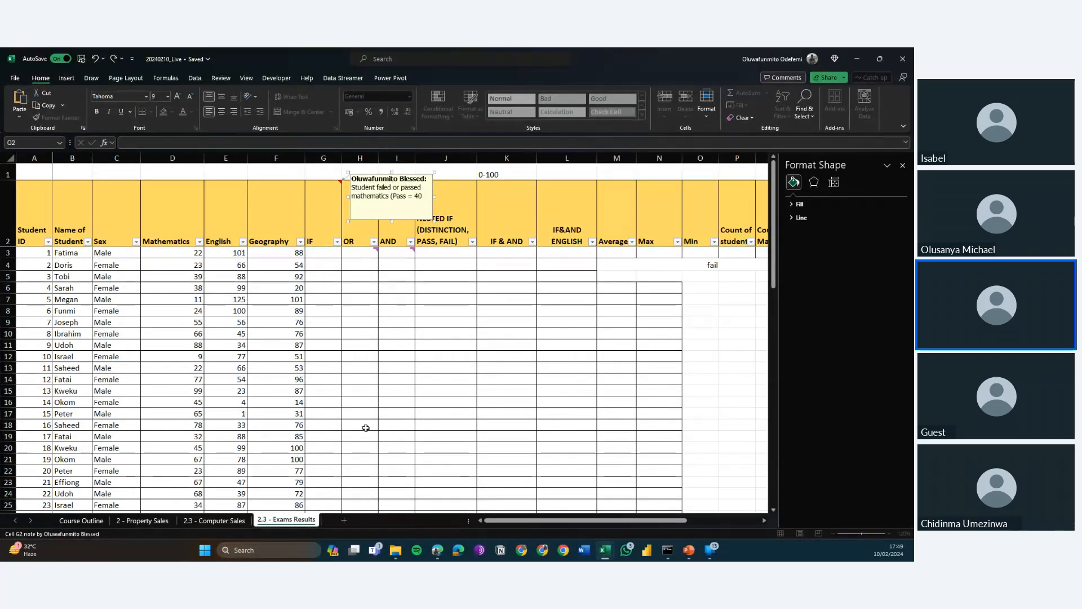
type(" and above")
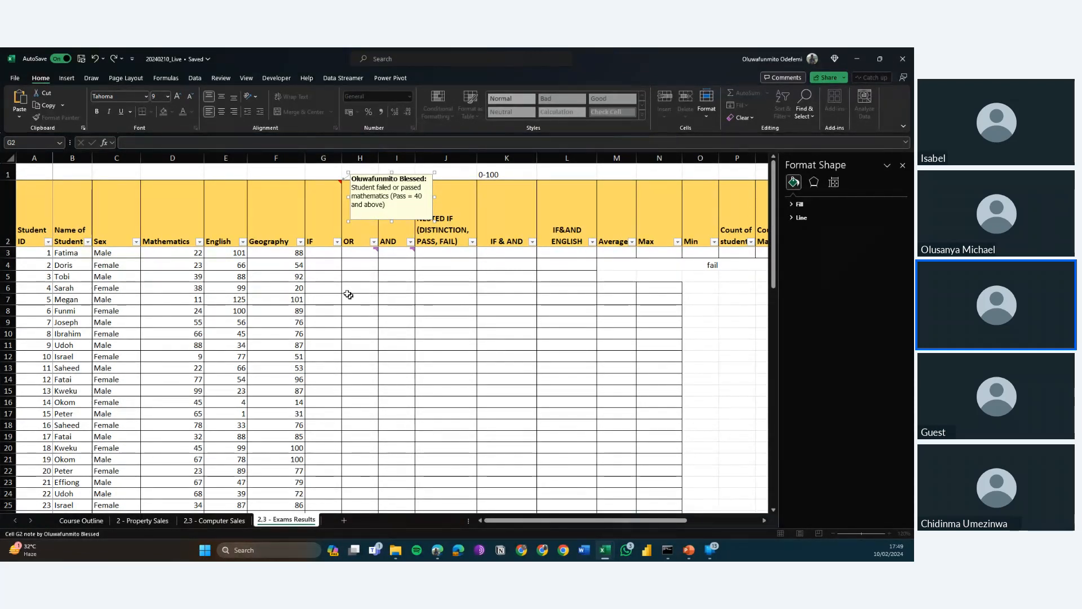
left_click(319, 254)
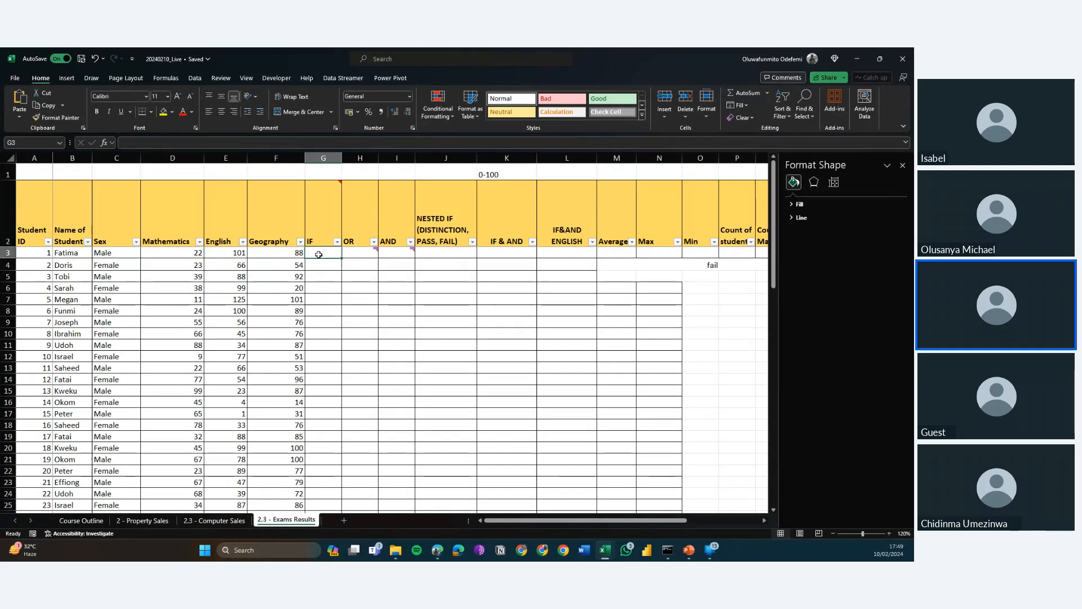
Begin a formula in G3, the first student's cell in the IF column.
key("Down")
key("Down")
key("Down")
key("Down")
key("Down")
key("Down")
key("Up")
key("Up")
key("Up")
key("Up")
key("Up")
key("Up")
key("Up")
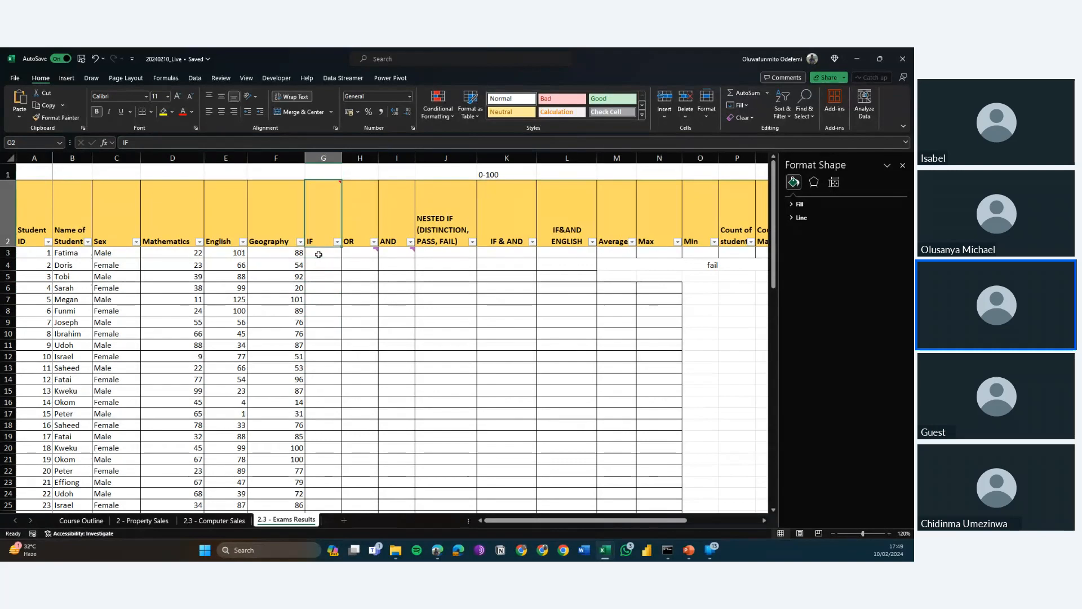
key("Down")
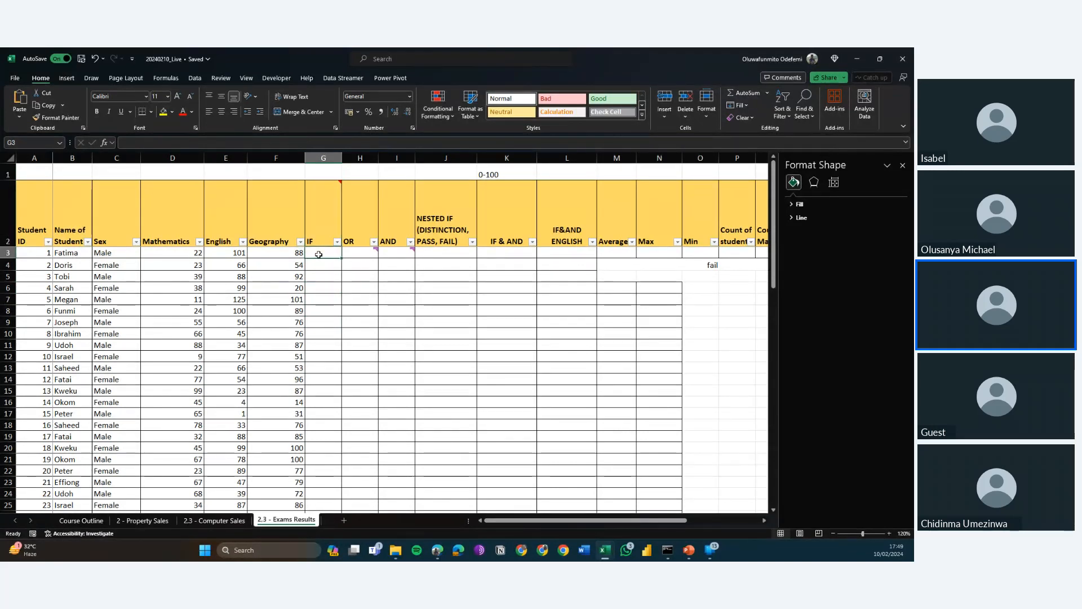
type("=IF(")
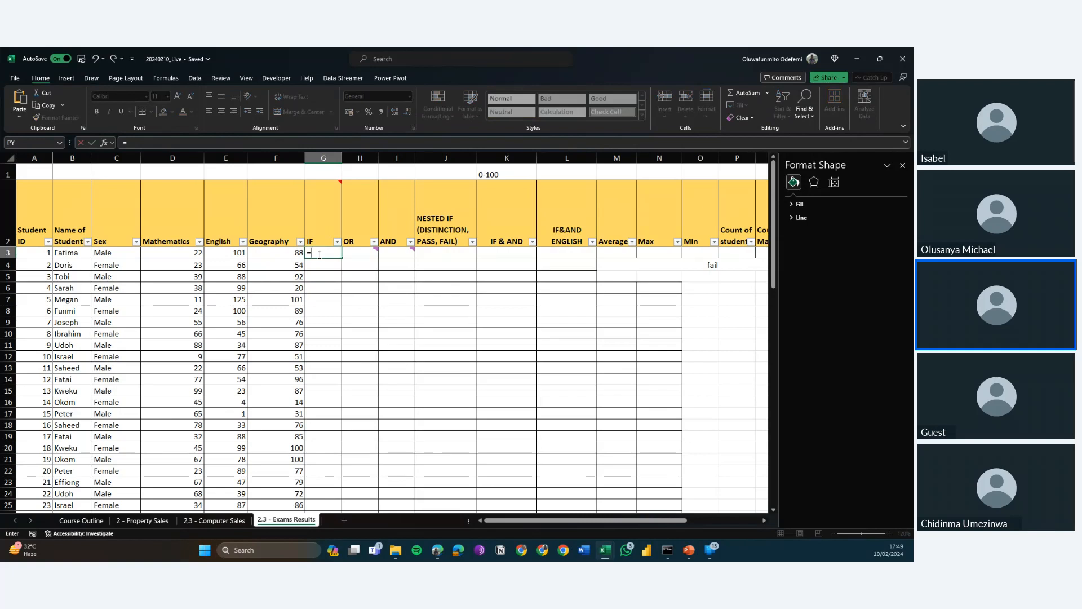
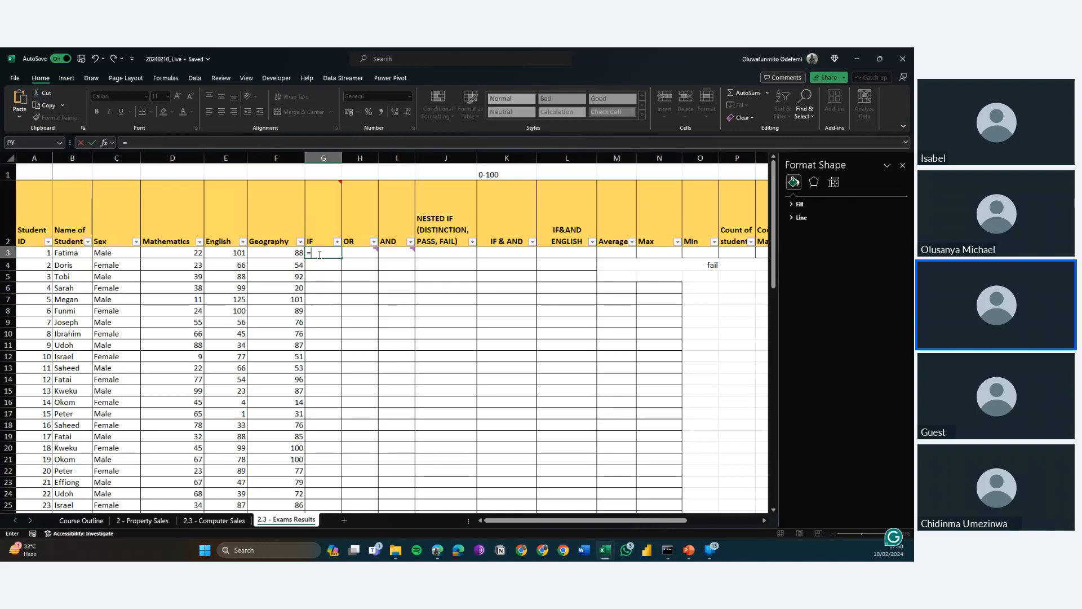
Complete the formula in G3 as =IF(D3>39,"Pass","Fail") to grade the first student's Mathematics score.
type("IF")
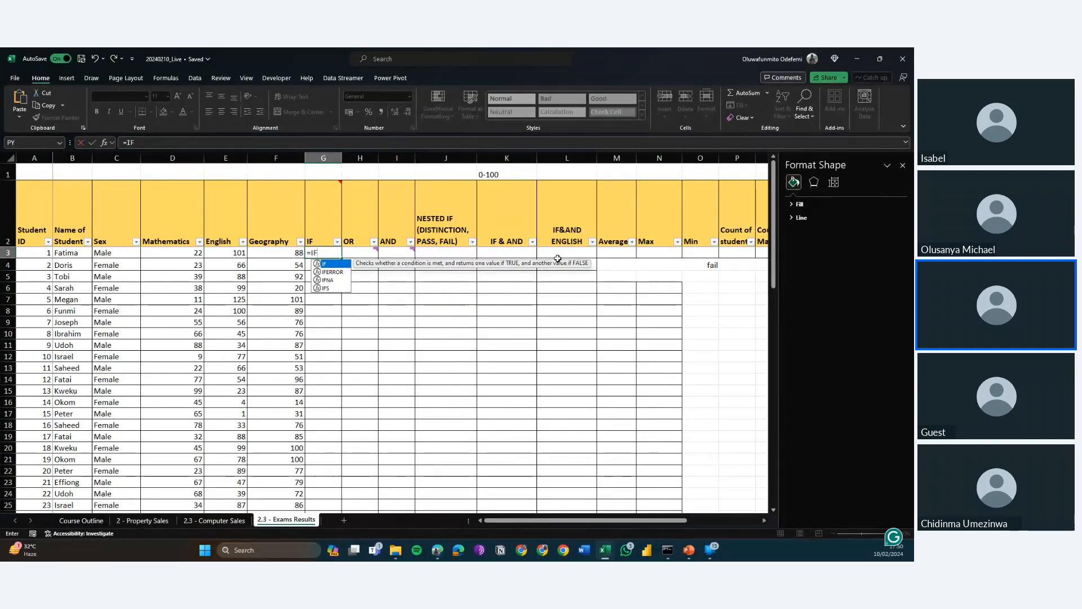
type("(")
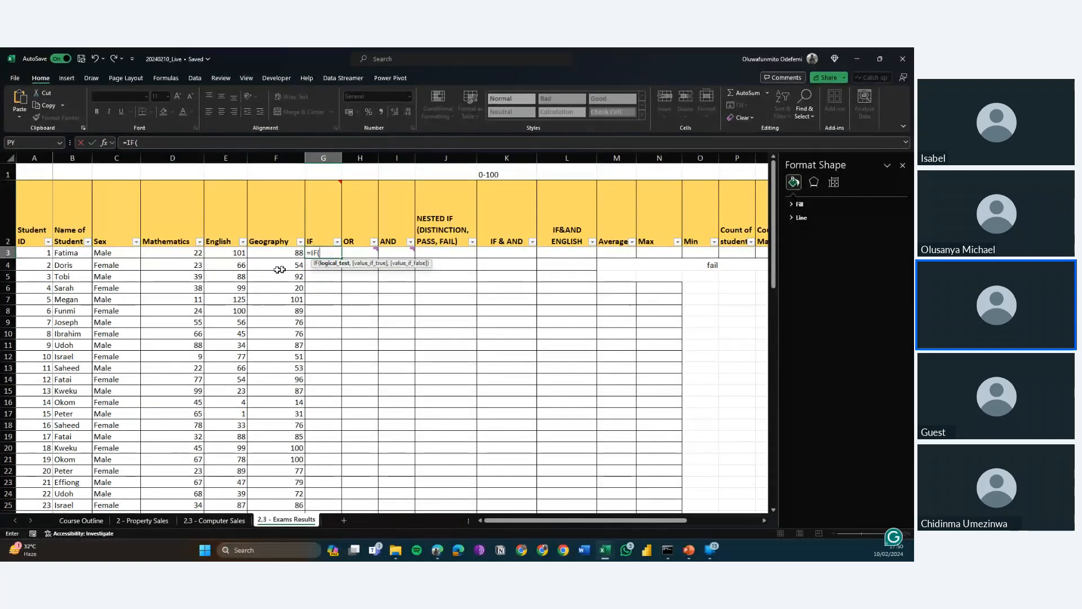
left_click(167, 253)
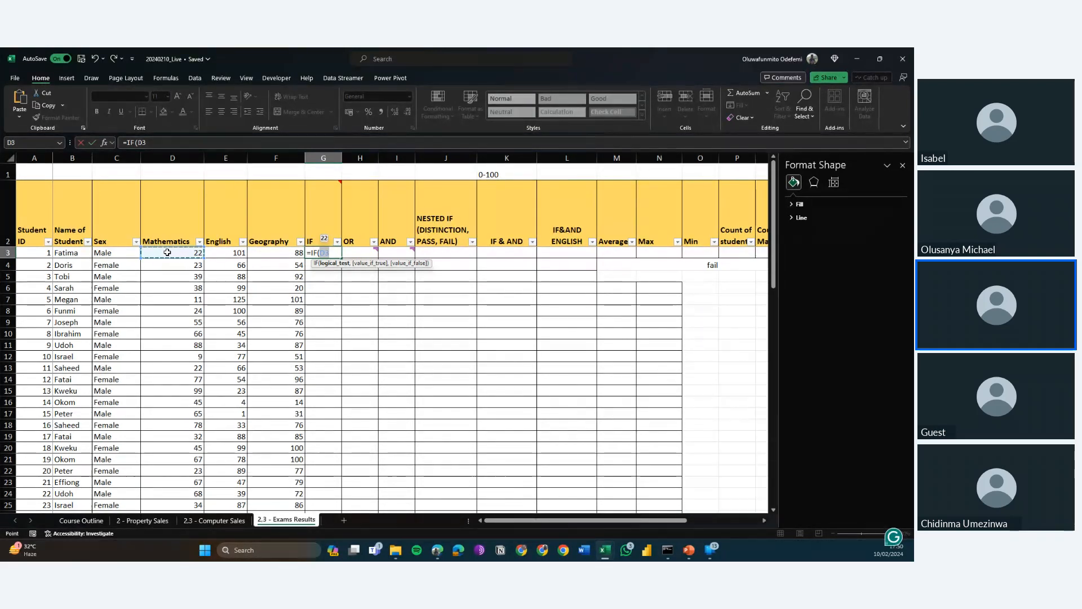
type(">")
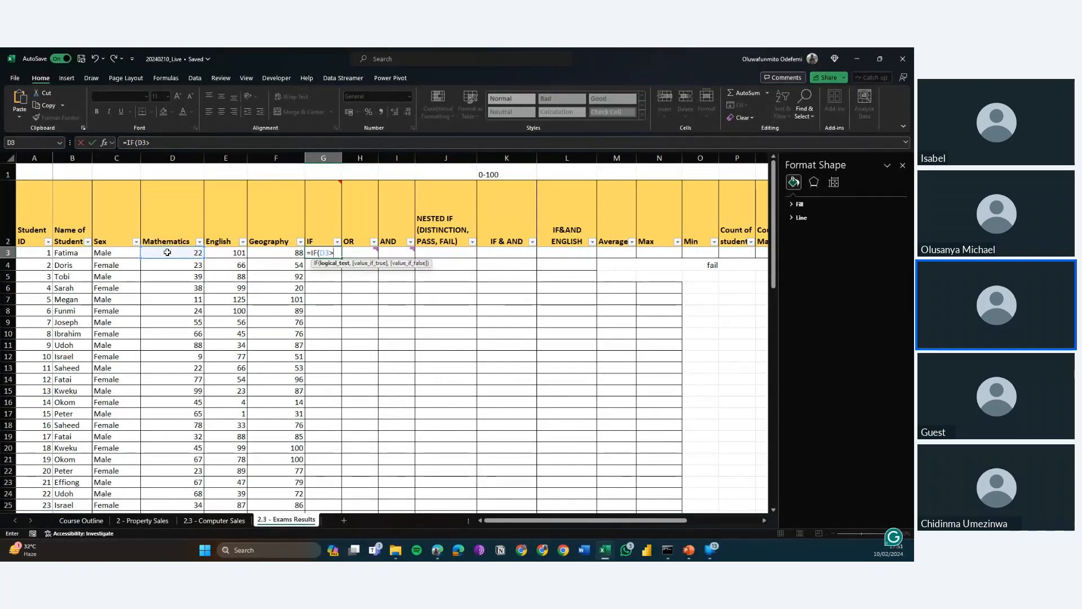
type("39")
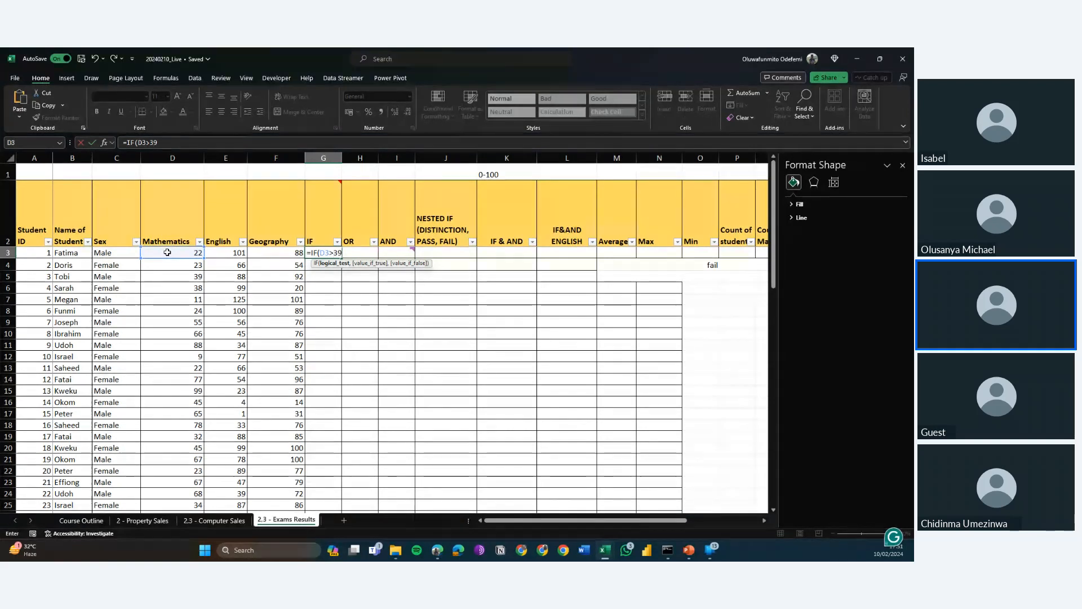
type(",")
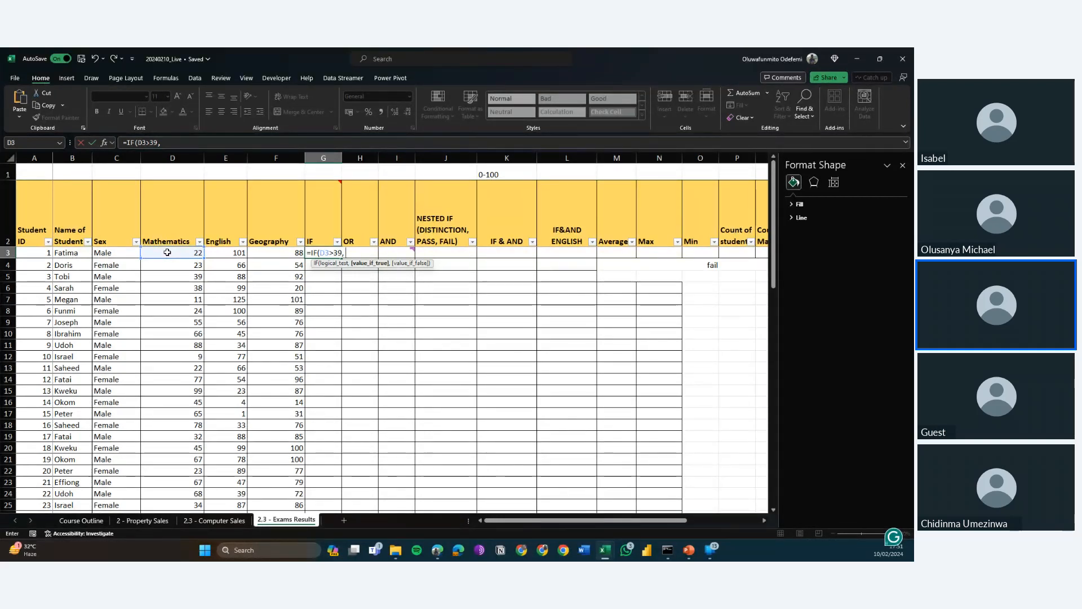
type("\"")
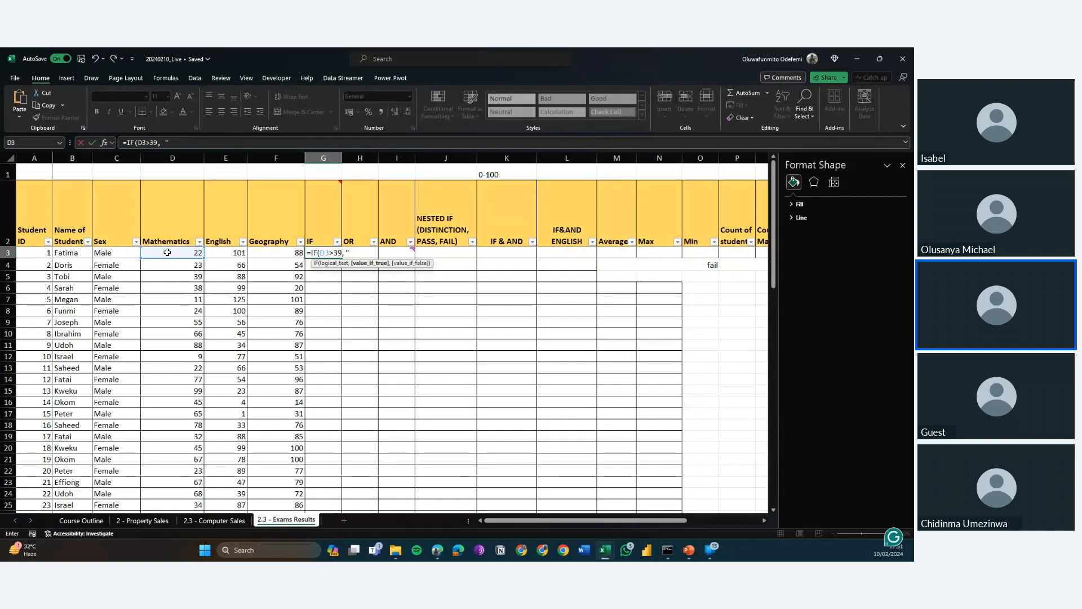
type("Pass\"")
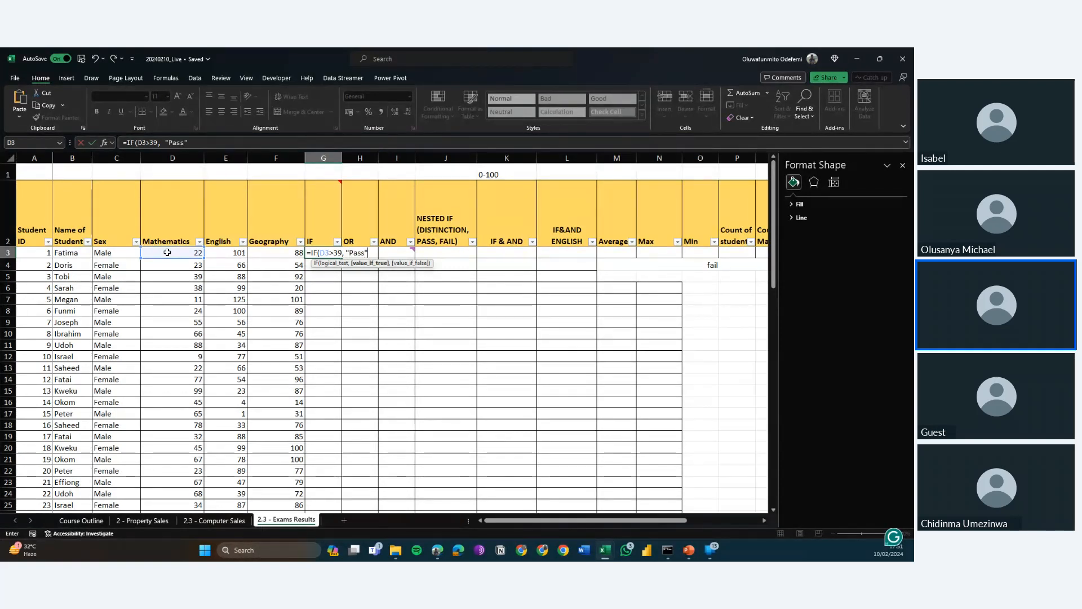
type(",")
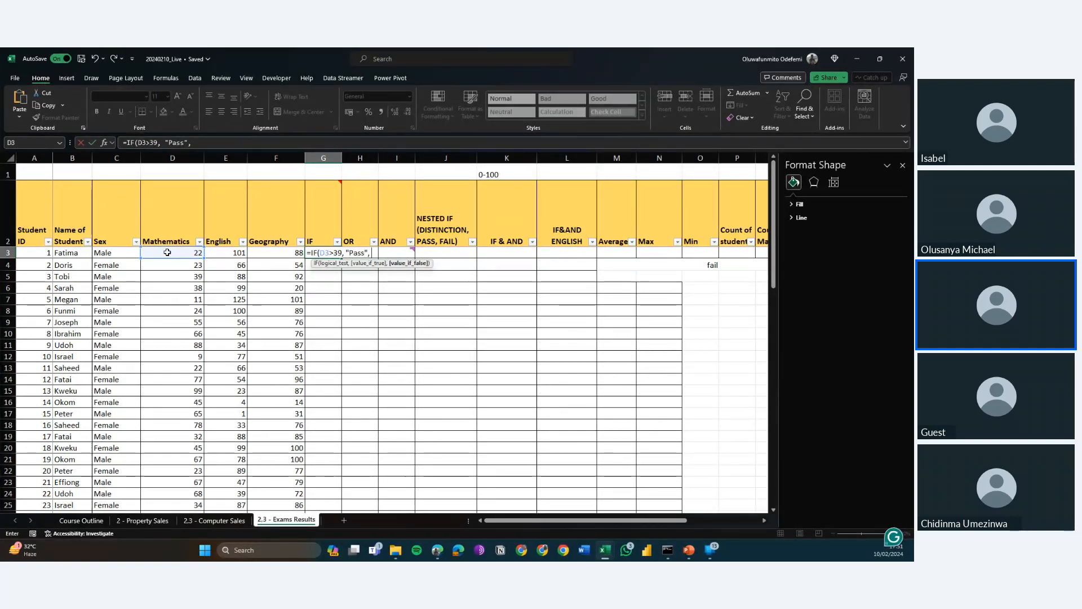
type(" \"Fail")
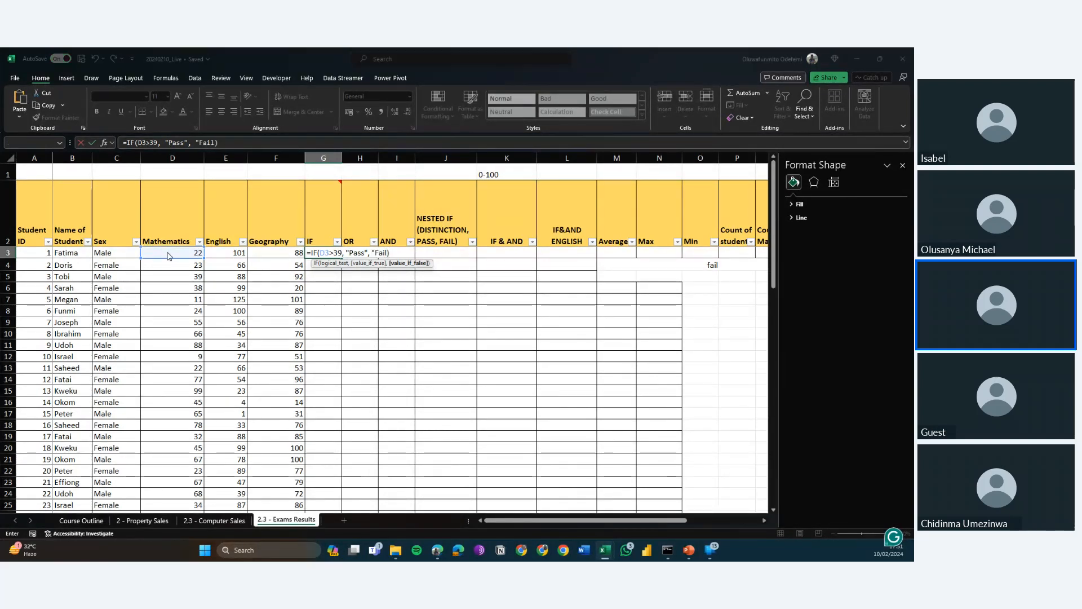
key("Return")
key("Return")
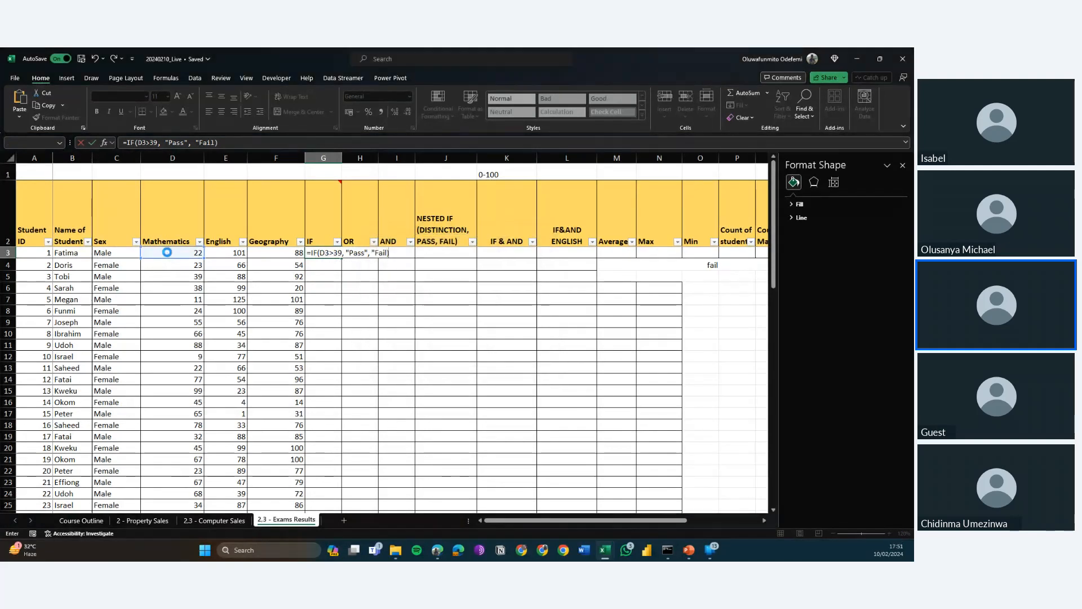
Fill the IF formula from G3 down to the last student in G33 and check the column.
left_click(320, 252)
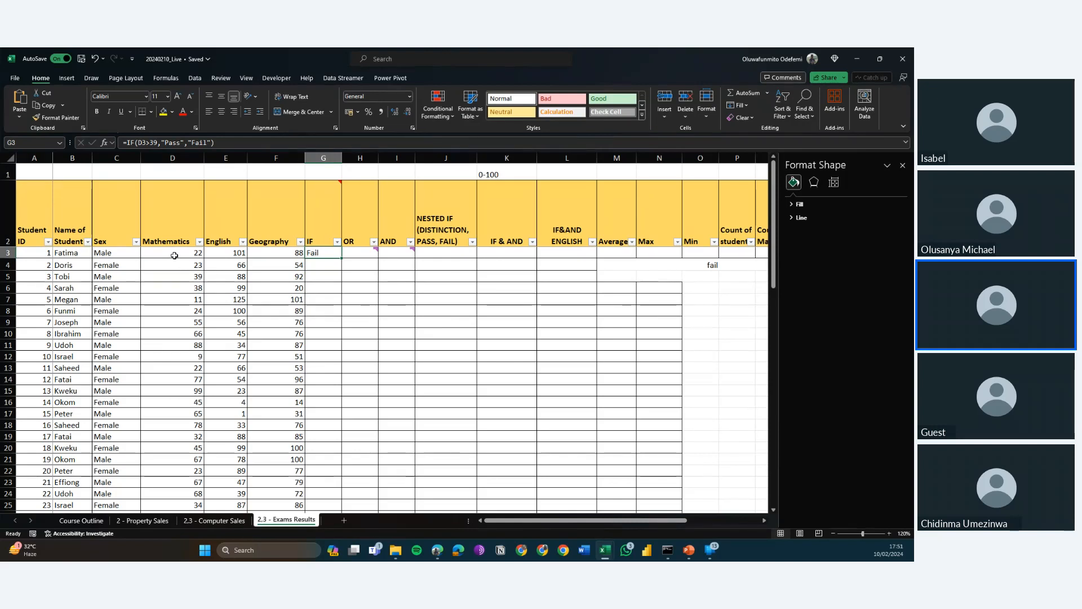
mouse_move(369, 257)
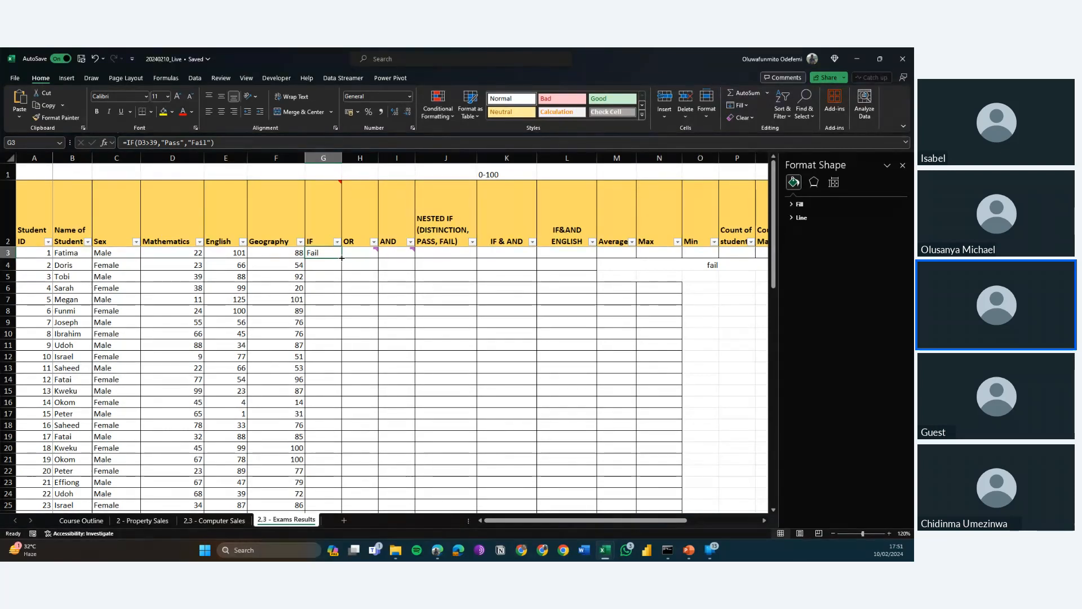
double_click(341, 258)
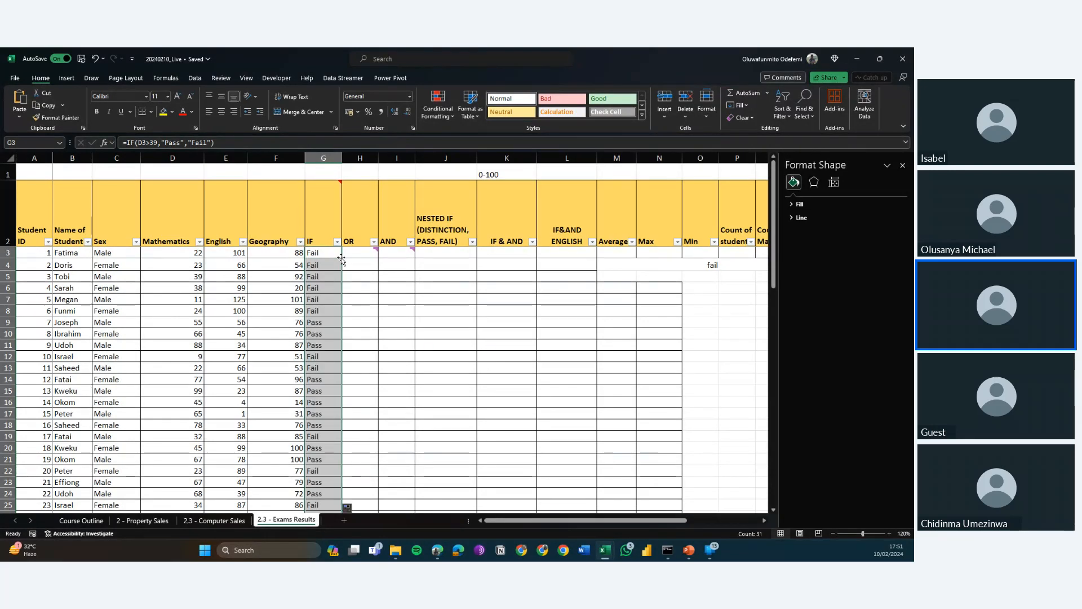
scroll(337, 361, "down", 1)
scroll(337, 361, "down", 6)
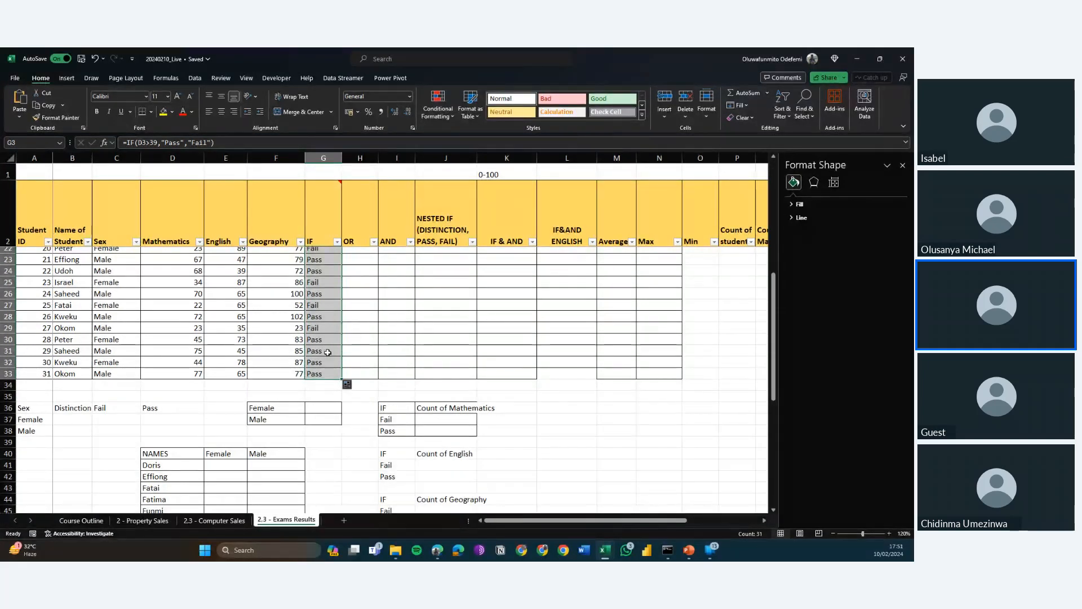
key("Down")
scroll(328, 352, "up", 1)
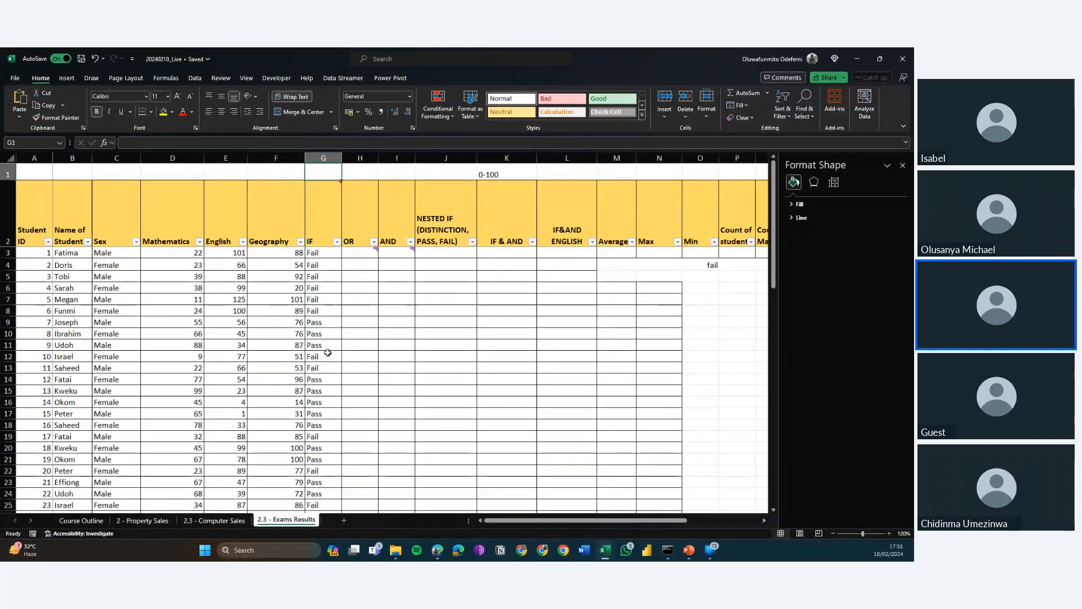
Examine how the formula's Mathematics cell reference changes from row to row in the IF column, from G3 to G10.
key("Down")
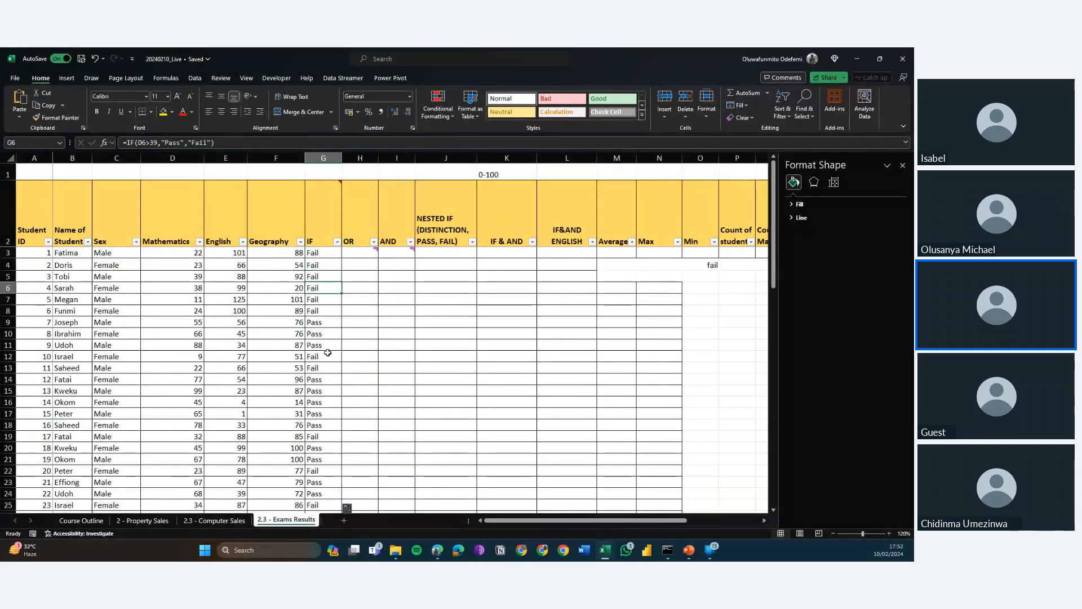
key("Up")
key("Up")
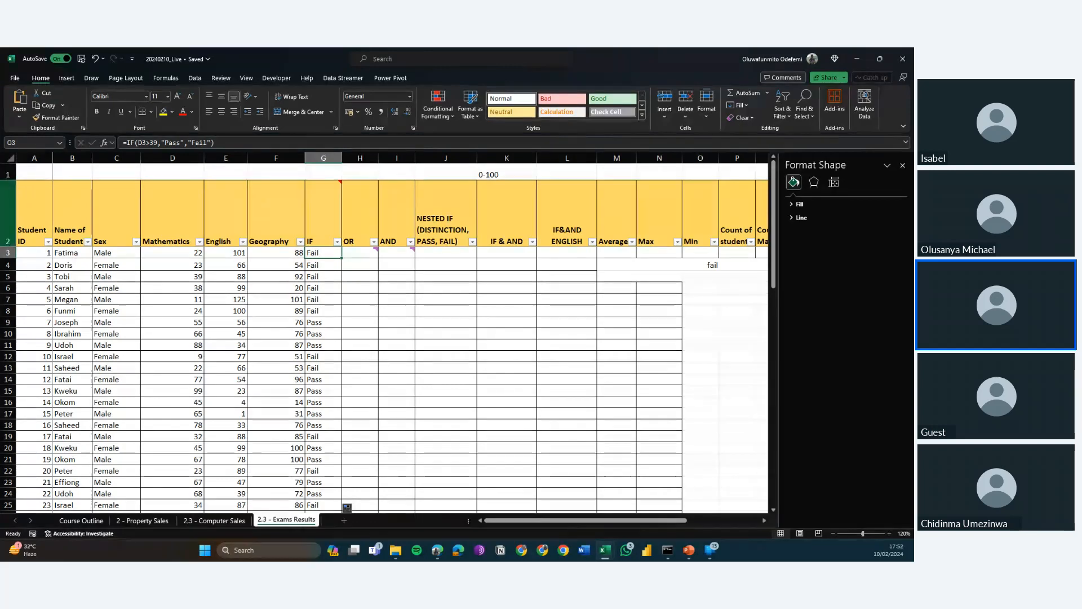
key("alt+Tab")
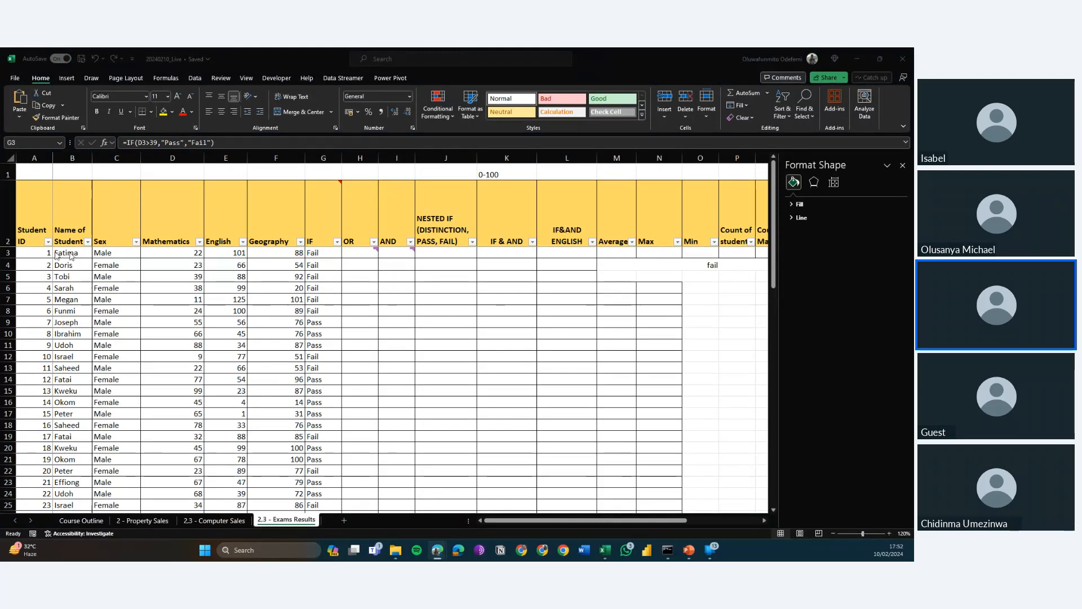
left_click(318, 254)
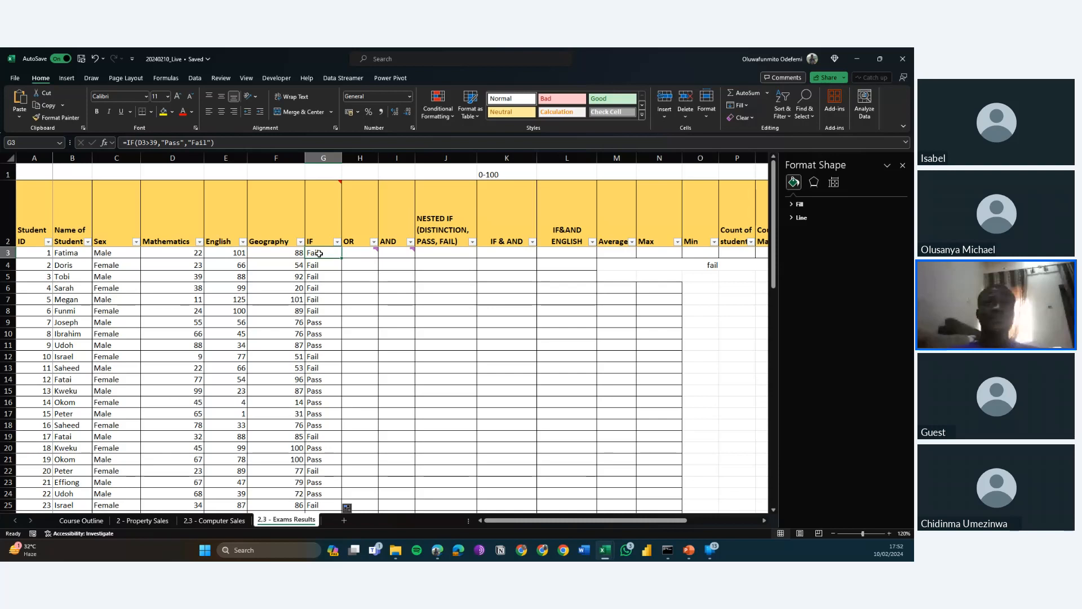
key("Down")
key("Down")
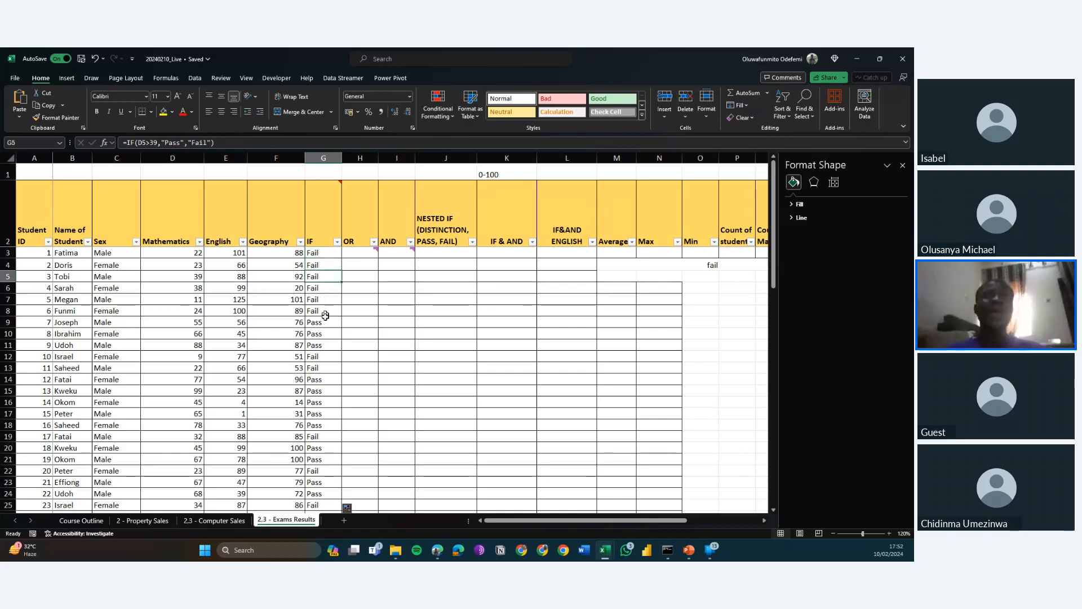
key("Up")
key("Up")
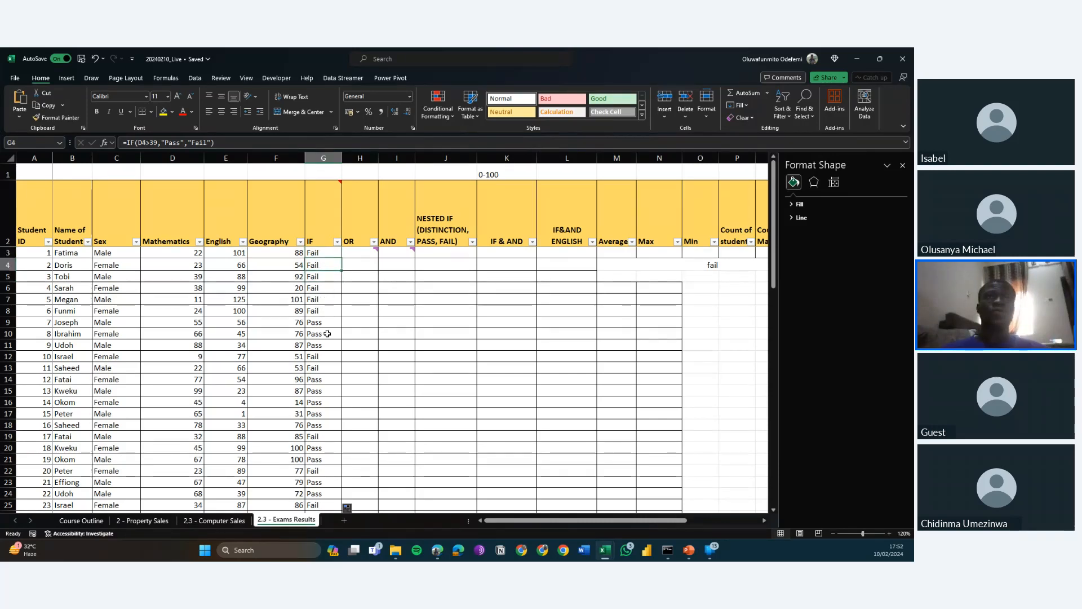
key("Down")
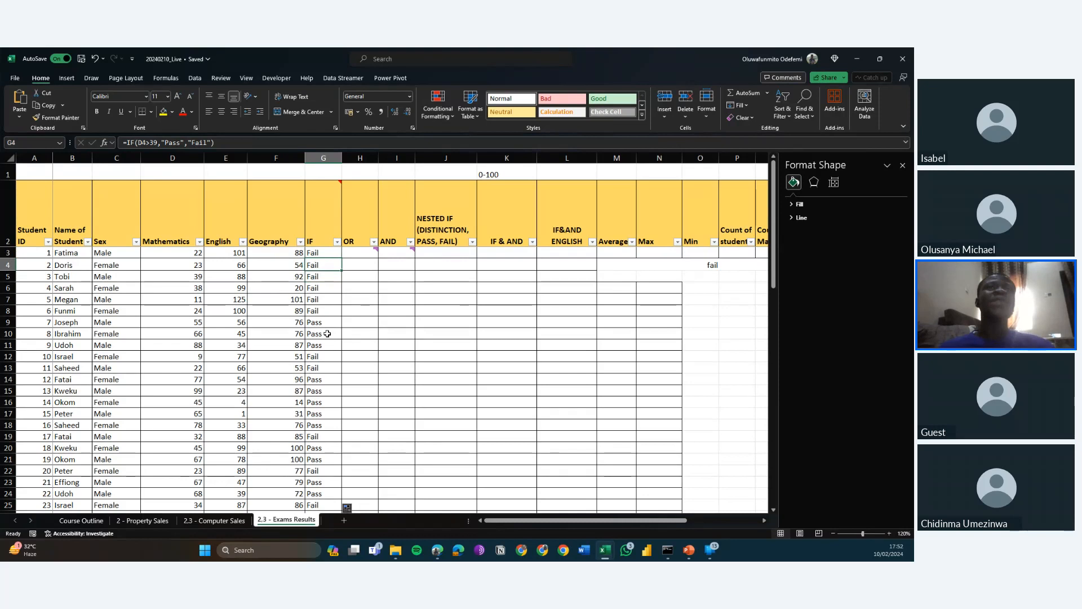
key("Down")
key("Up")
key("Up")
key("Down")
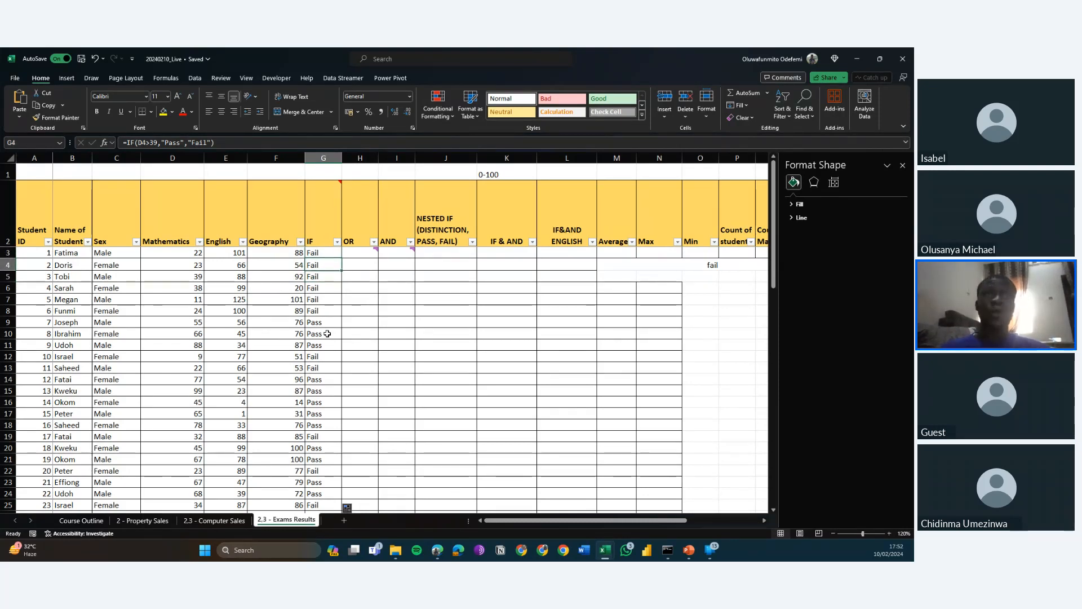
key("Down")
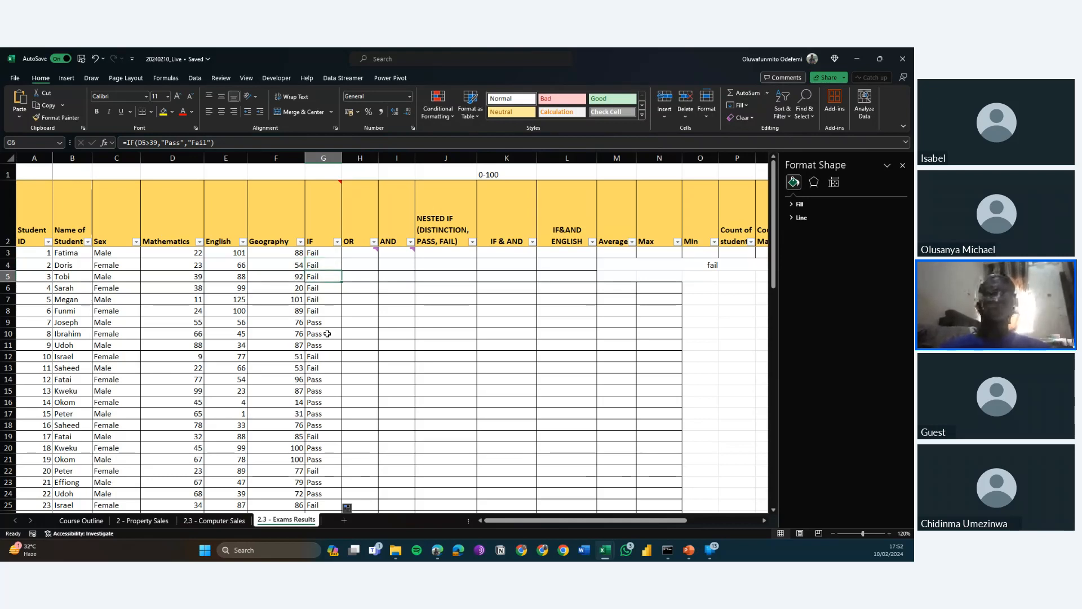
key("Down")
key("Down")
key("Down")
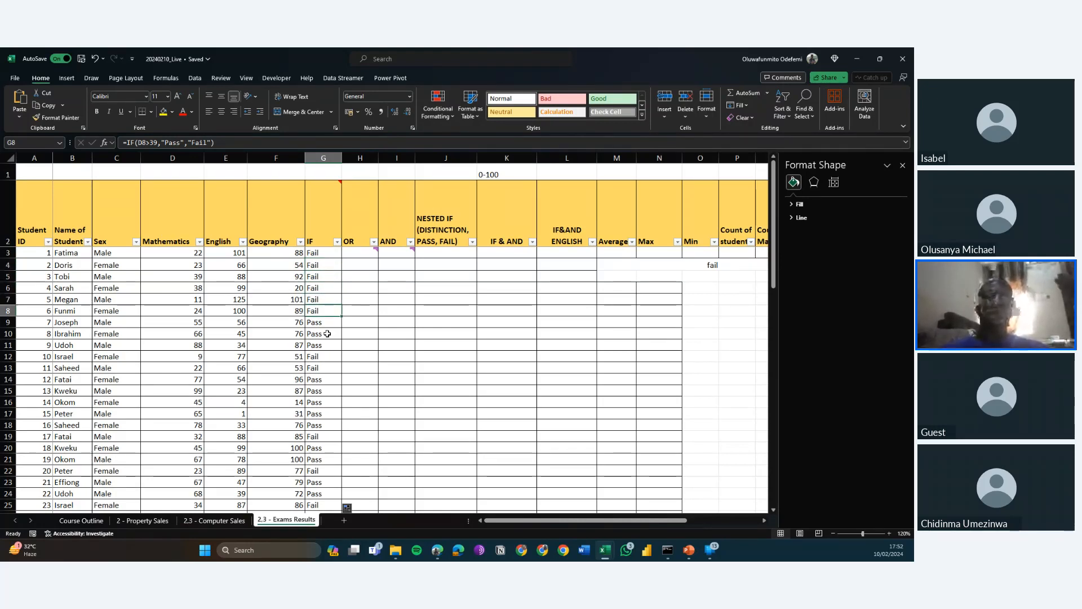
key("Down")
key("Down")
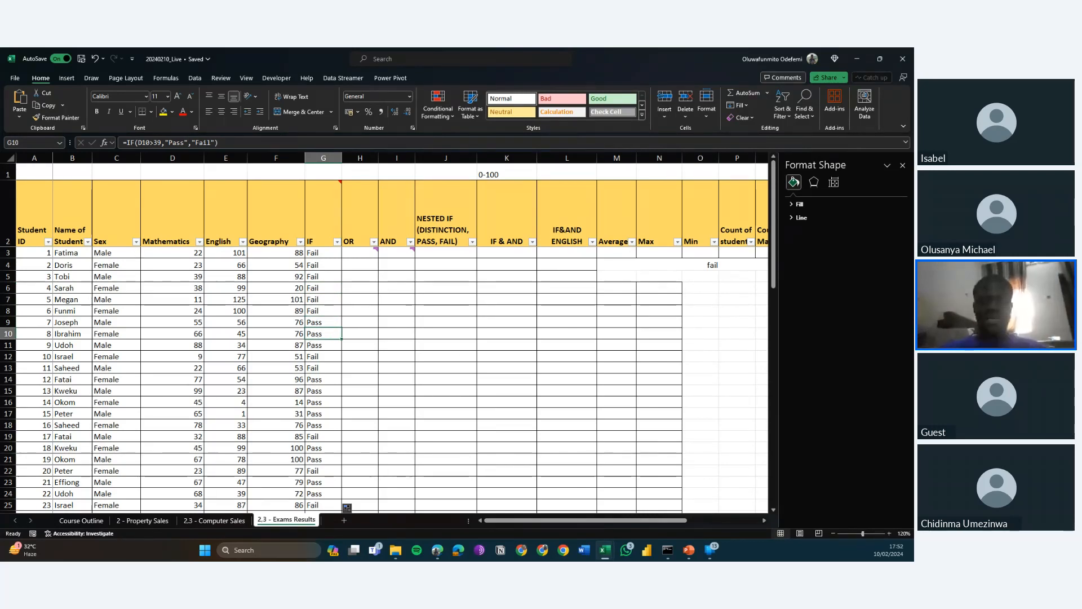
key("alt+Tab")
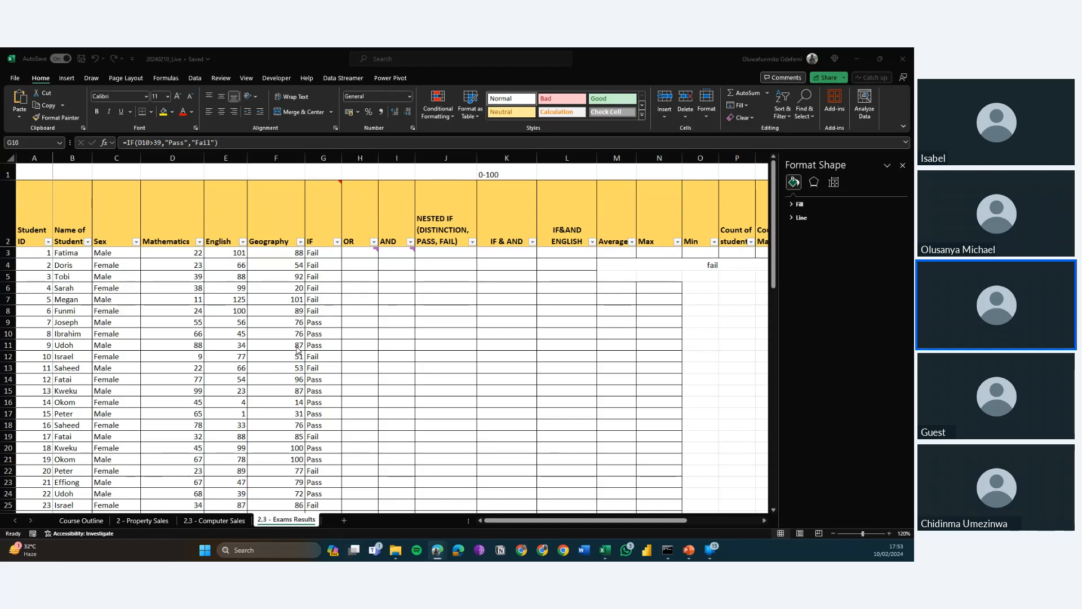
Clear the filled IF formulas from G4 to G33, keeping only the first student's formula.
left_click(324, 255)
left_click(323, 254)
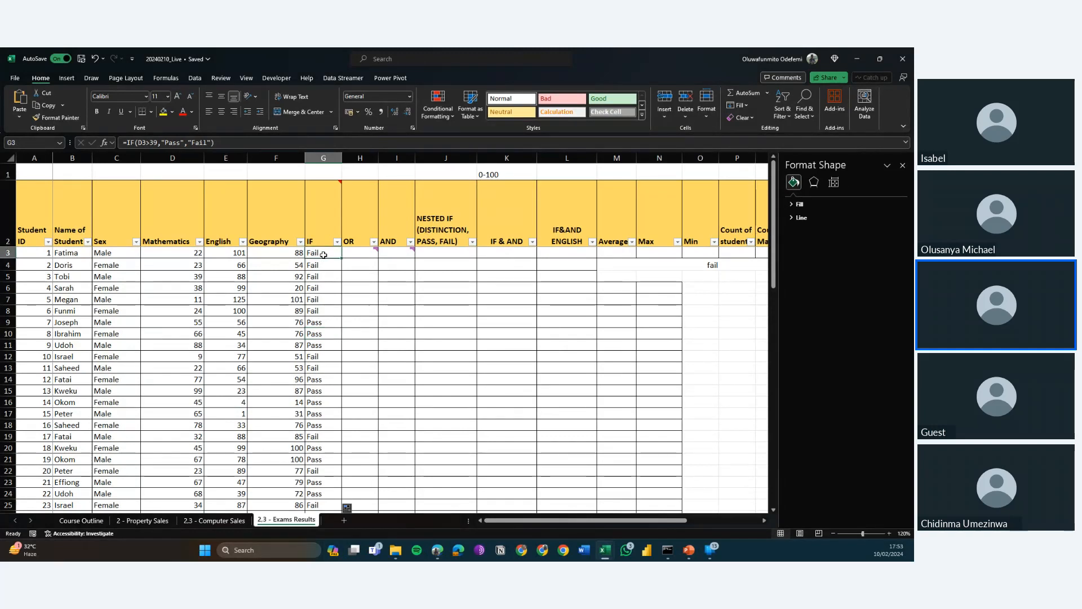
key("Down")
key("ctrl+shift+Down")
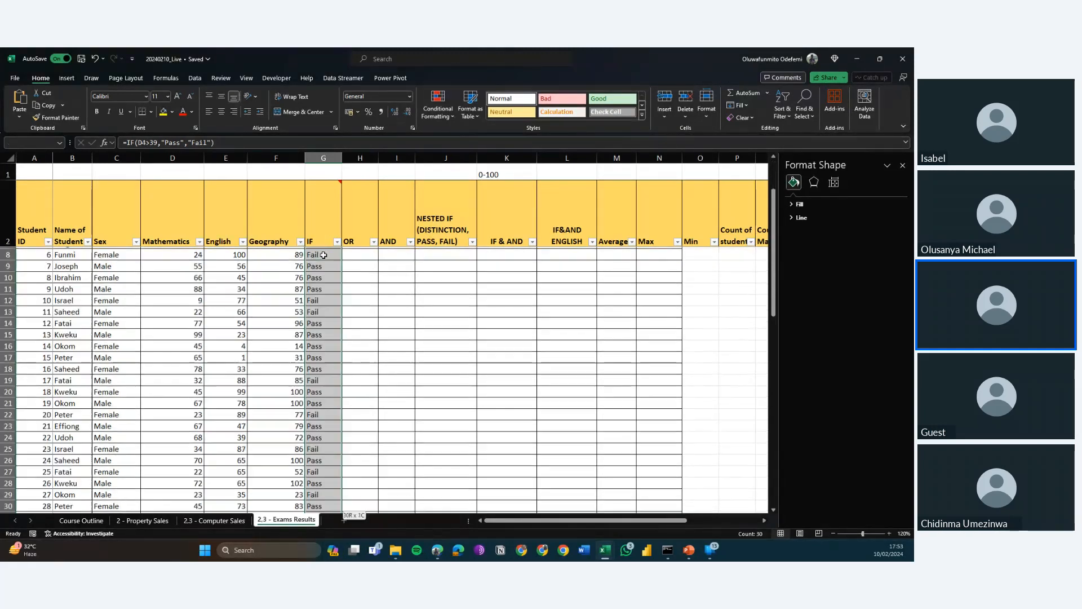
key("Delete")
scroll(323, 255, "up", 3)
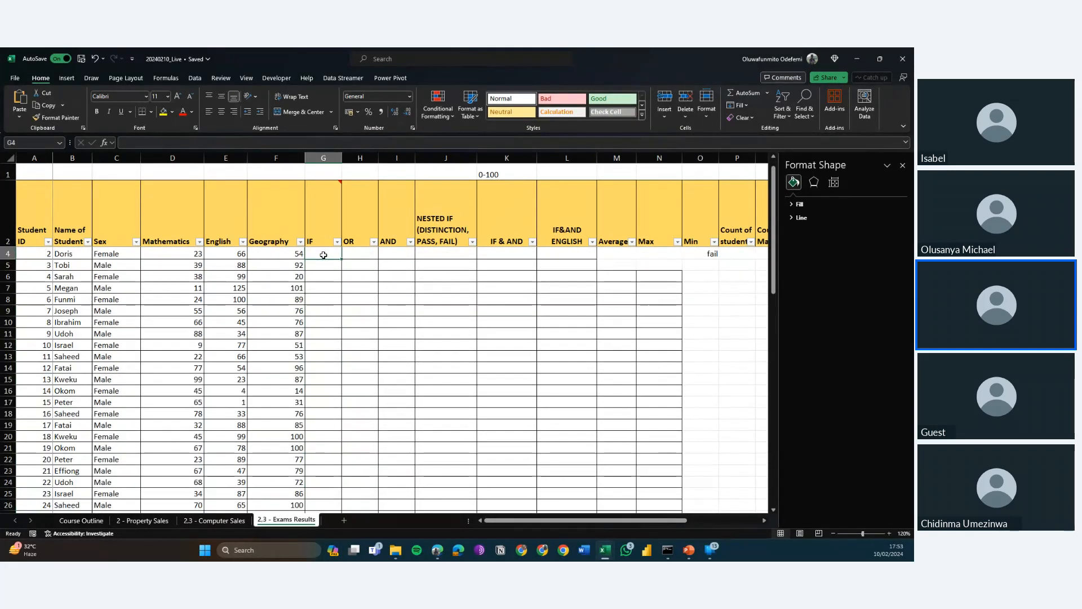
Examine the Mathematics cell reference in the IF formula in G3 and the empty cells below it.
left_click(323, 255)
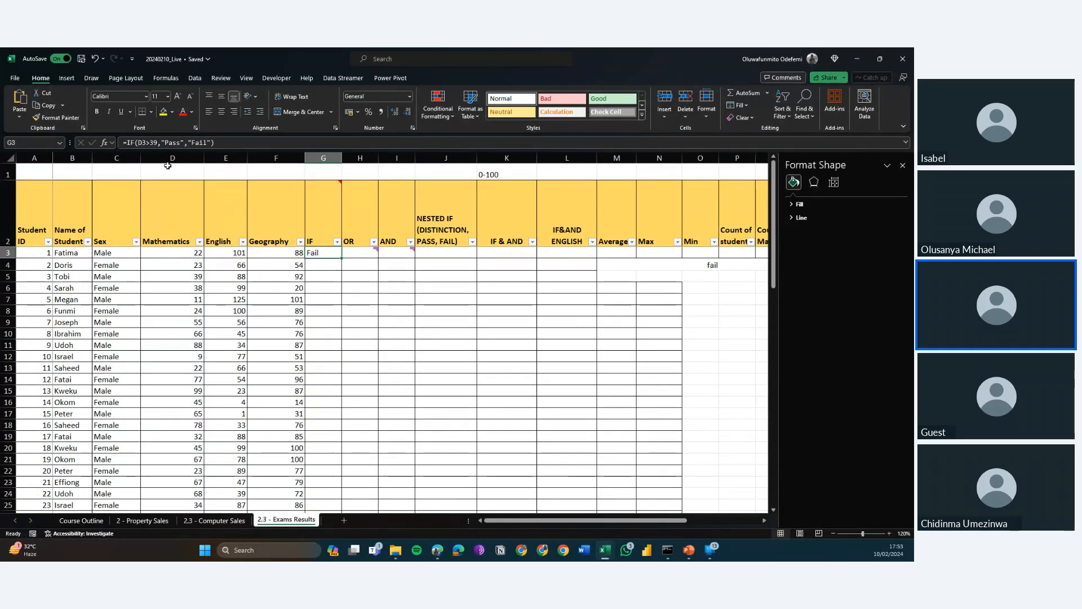
left_click(145, 143)
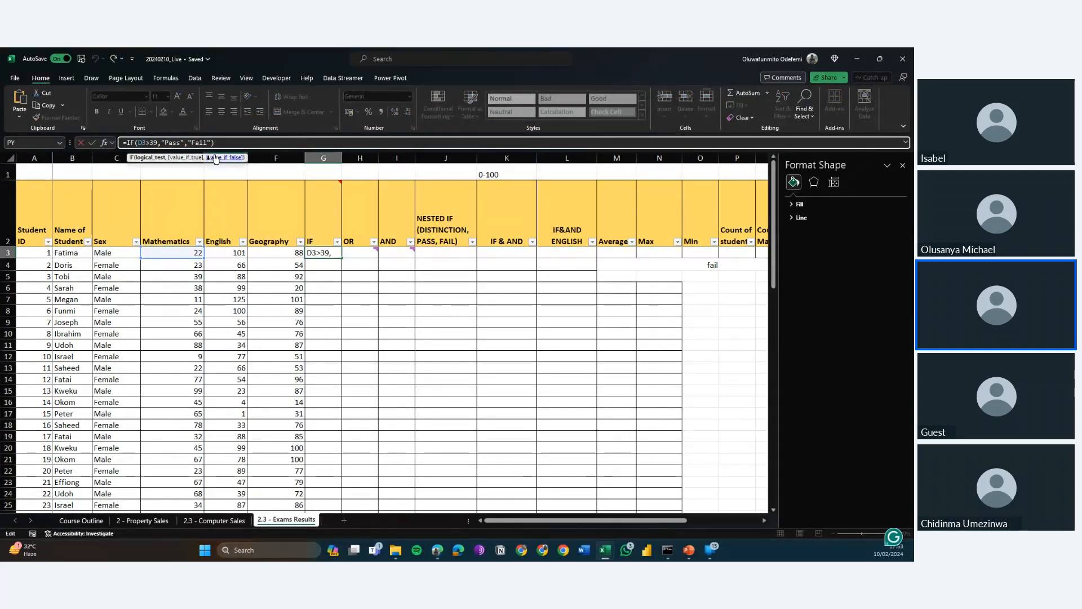
key("alt+Tab")
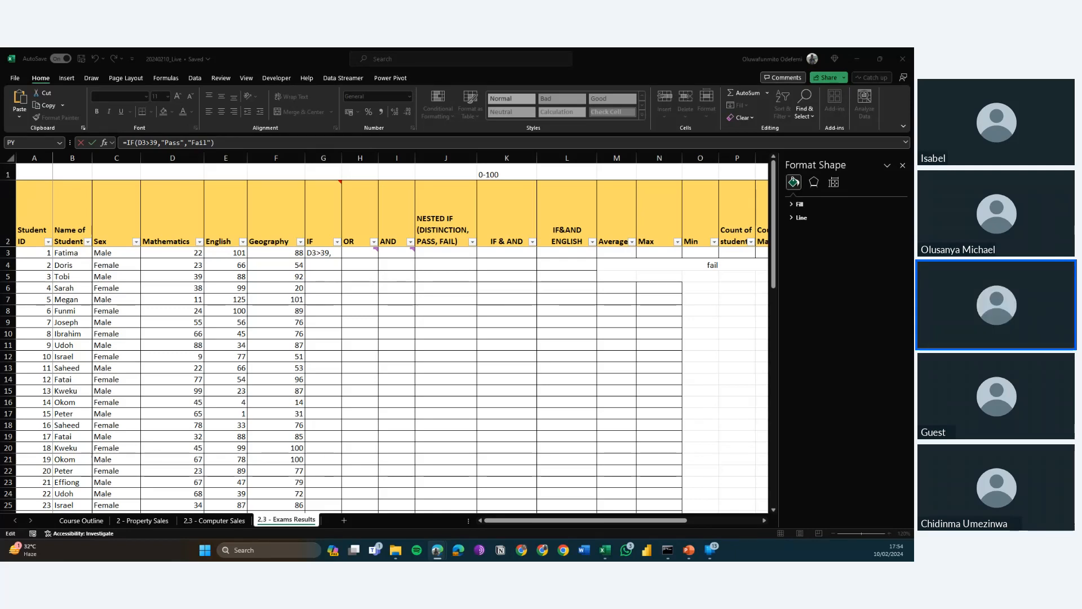
left_click(329, 96)
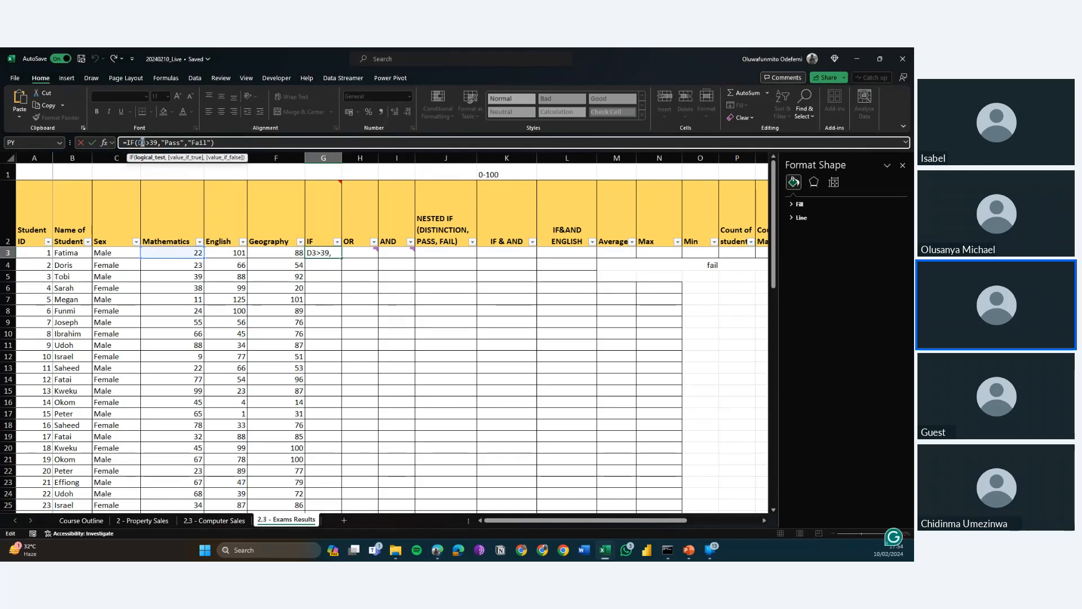
key("Escape")
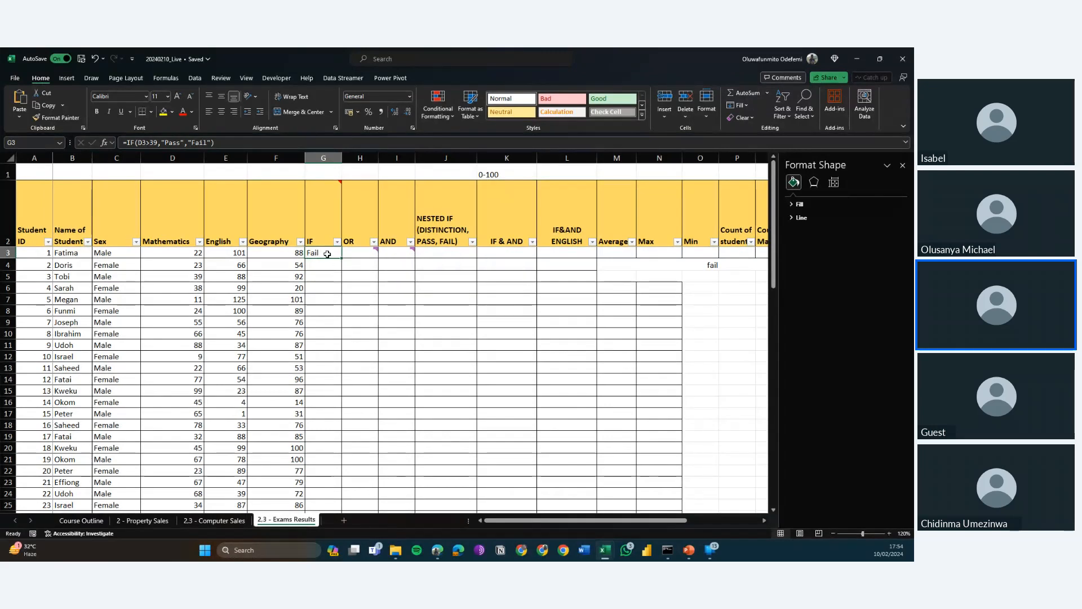
key("Down")
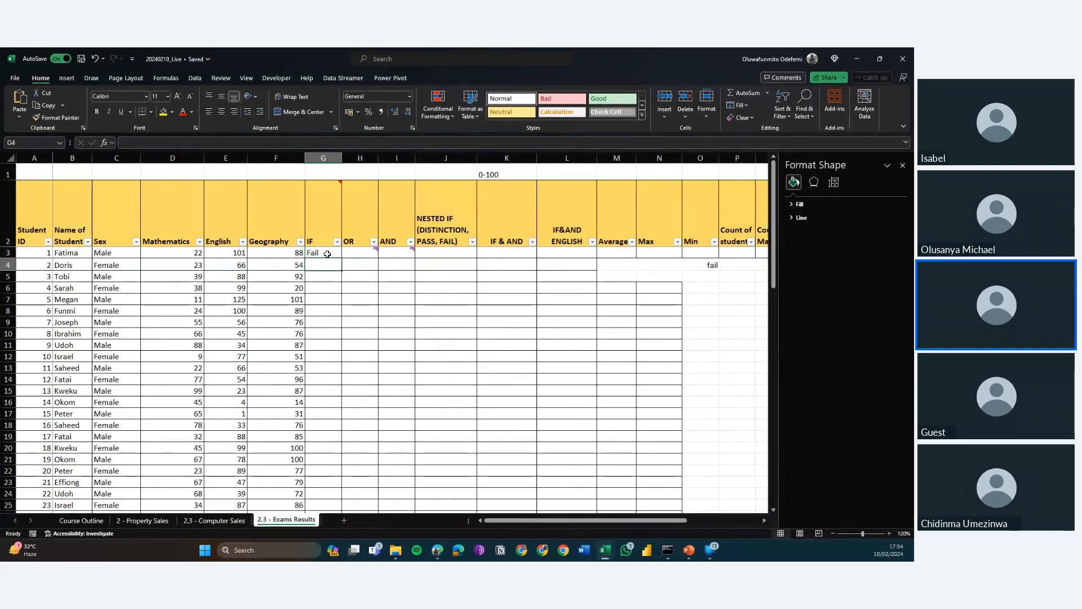
key("Up")
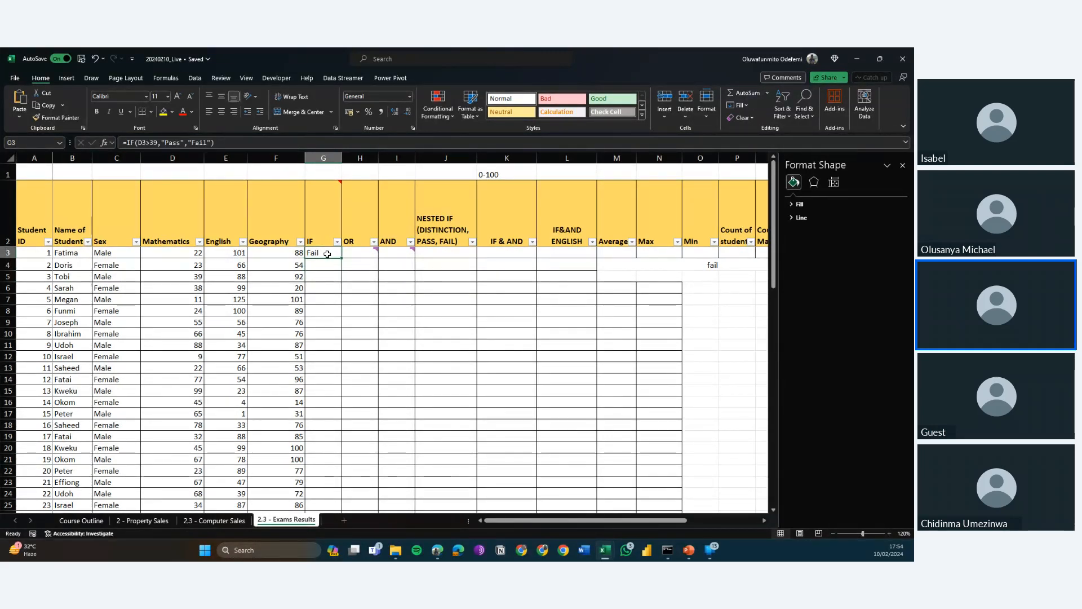
key("Down")
key("Down")
key("Down")
key("Down")
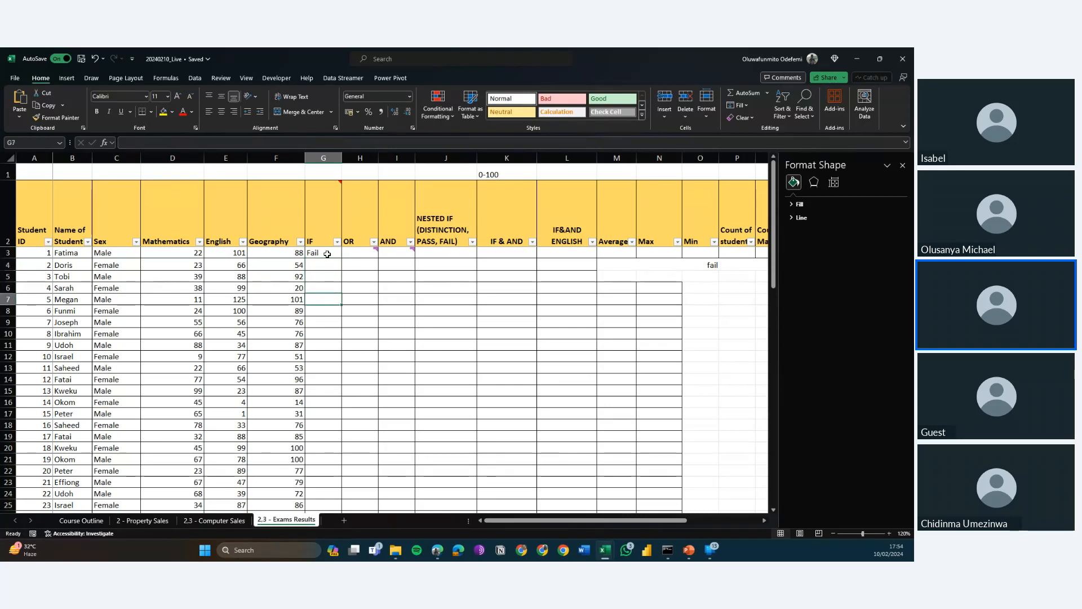
Fill the IF formula from G3 down to G6 and check how its Mathematics reference changes from row to row.
left_click(327, 254)
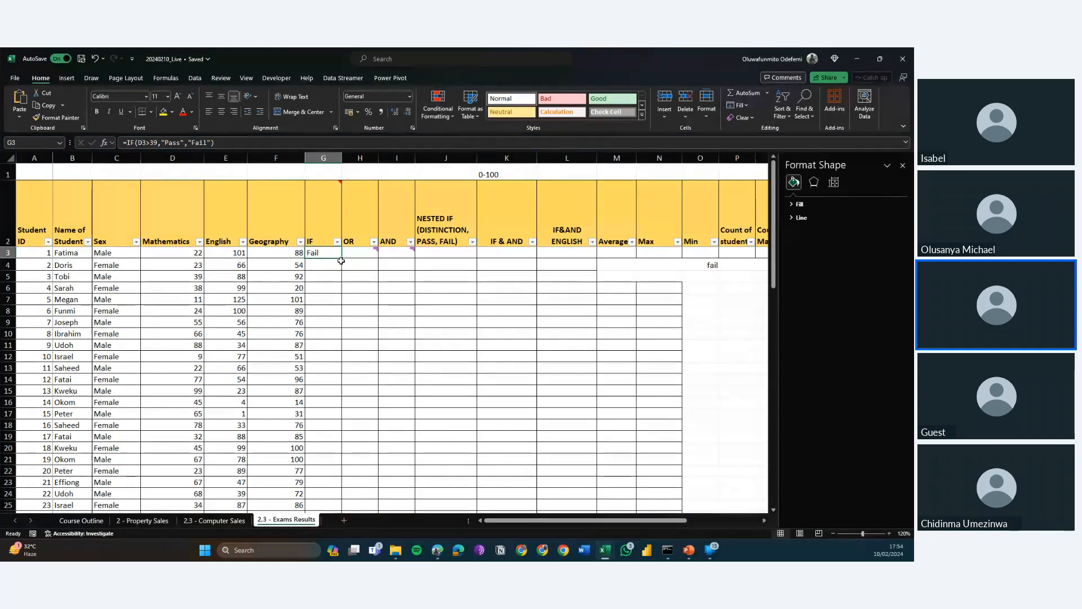
left_click_drag(341, 261, 336, 292)
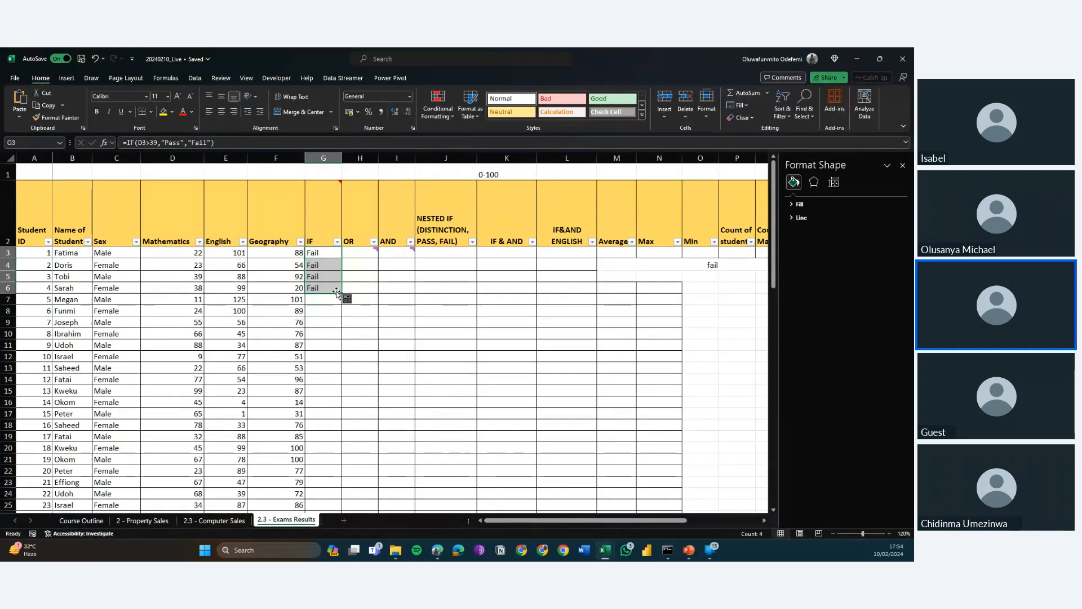
left_click(324, 265)
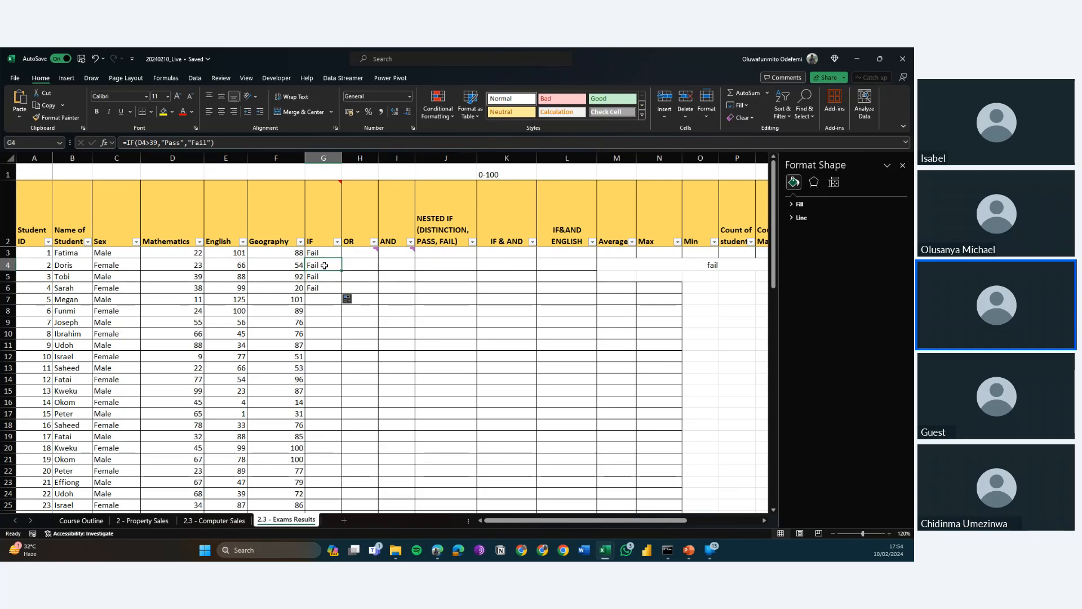
key("Up")
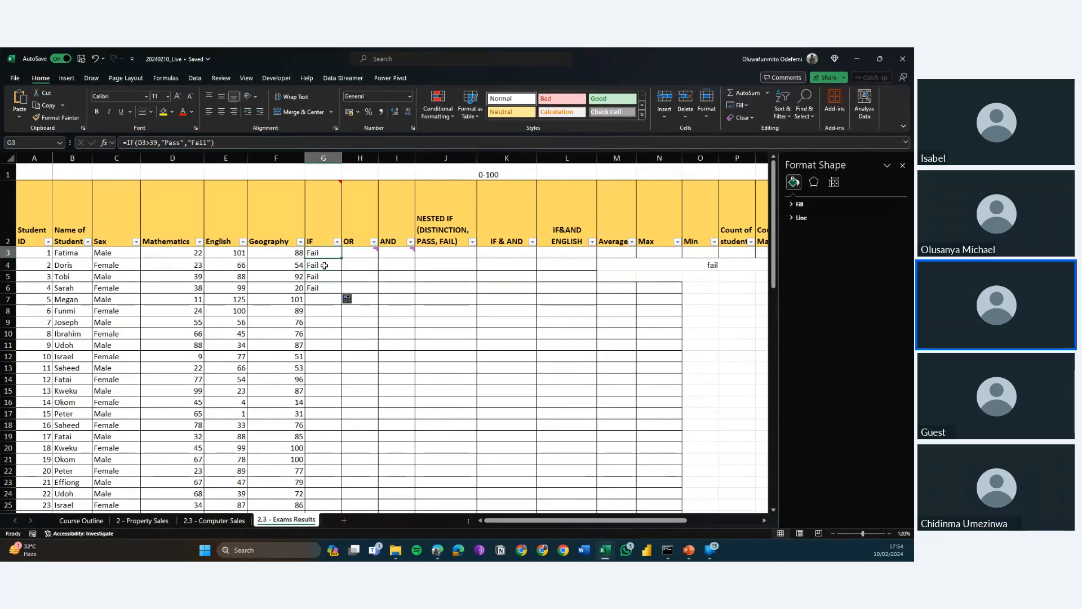
key("Down")
key("Down")
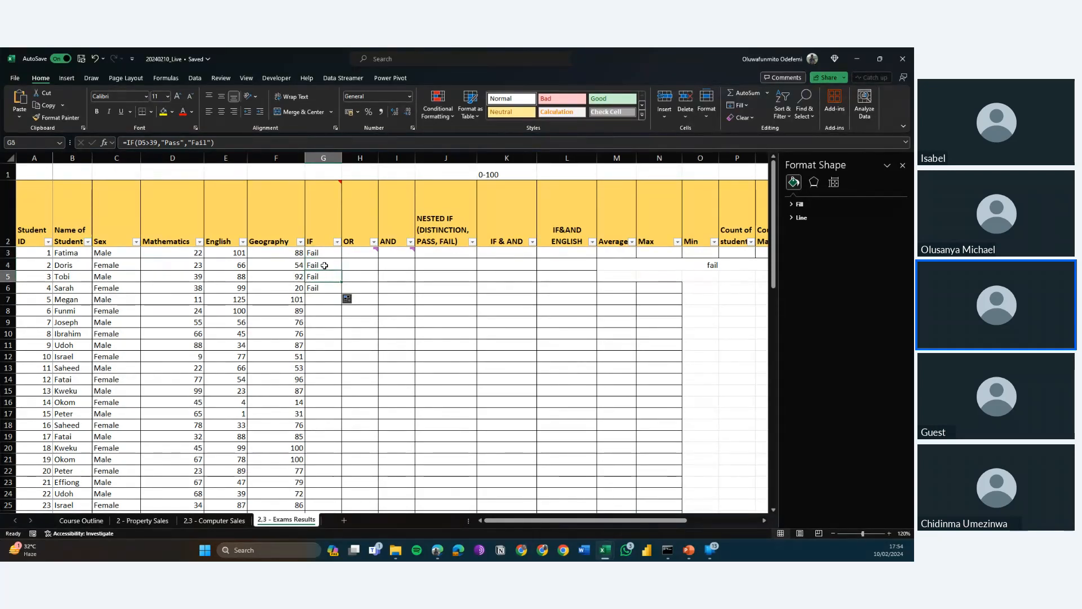
key("Down")
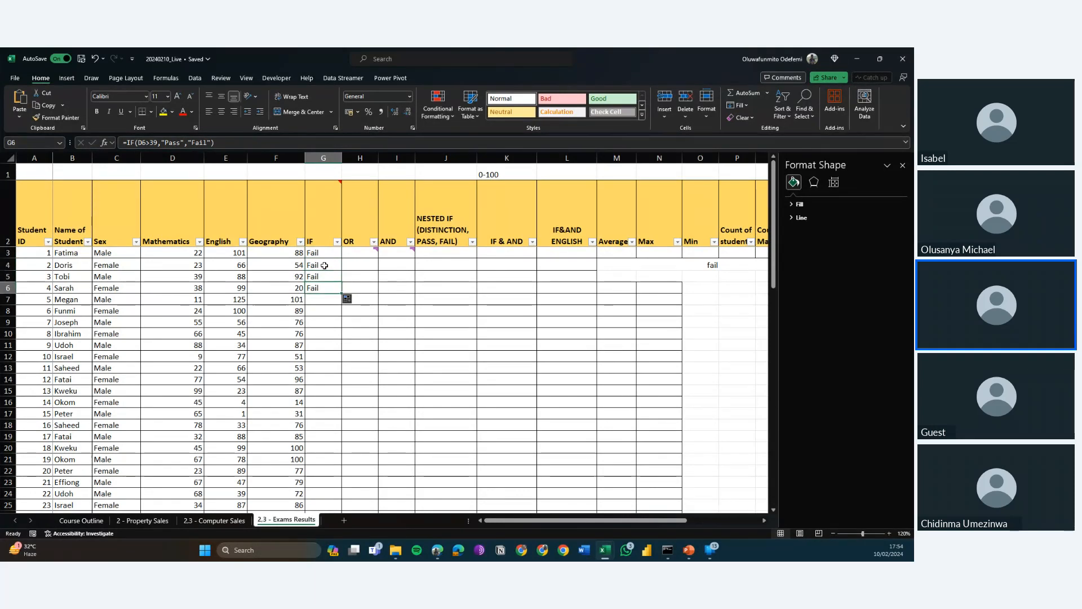
key("Up")
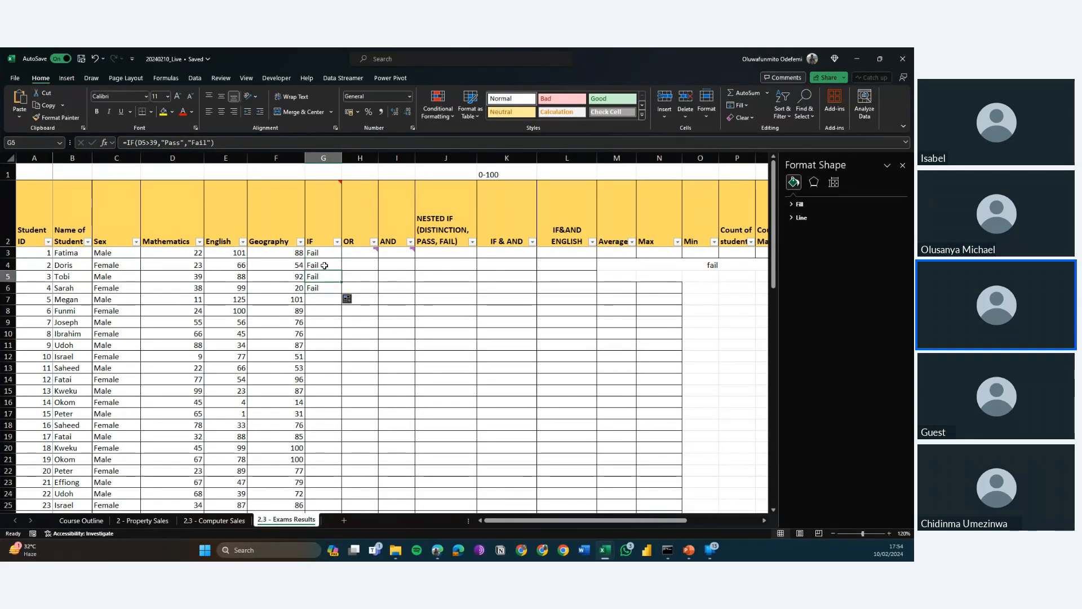
key("Up")
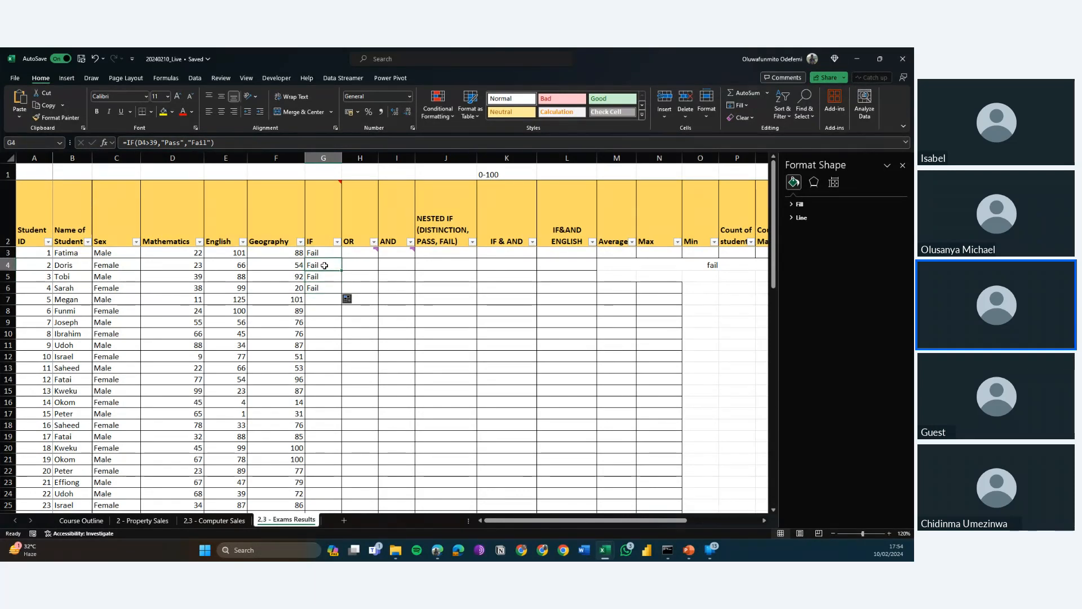
key("Up")
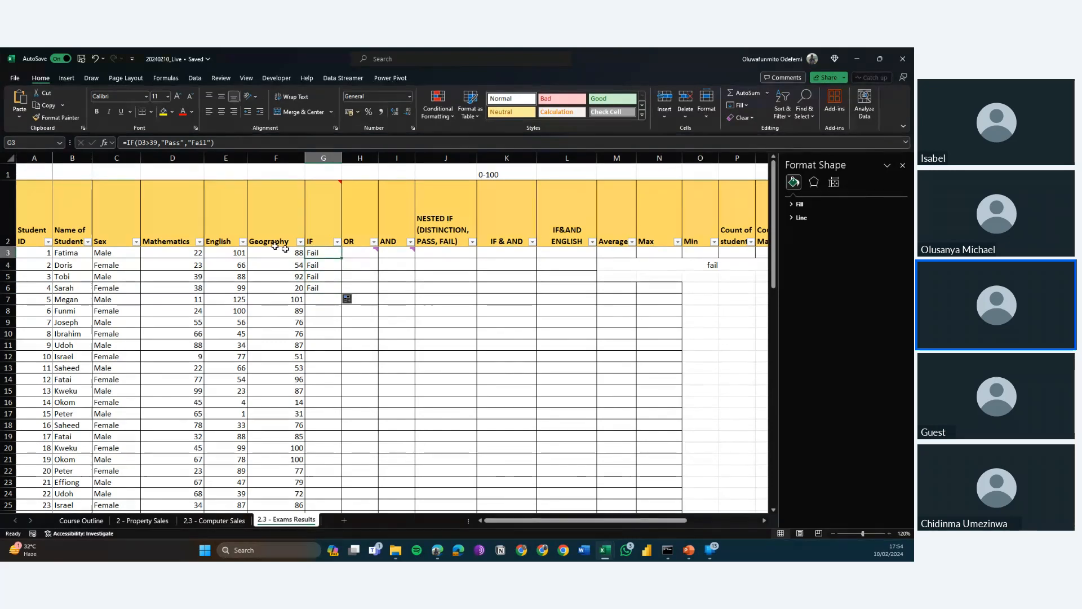
Lock the row of the Mathematics reference in G3 as =IF(D$3>39,"Pass","Fail") and fill the formula down to G19.
left_click(144, 145)
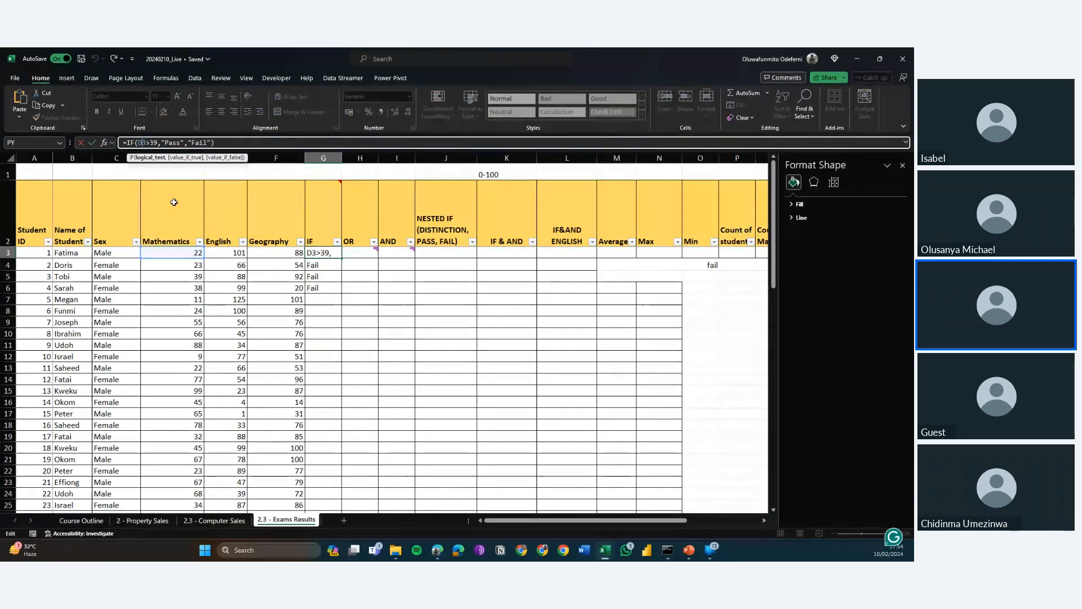
type("$")
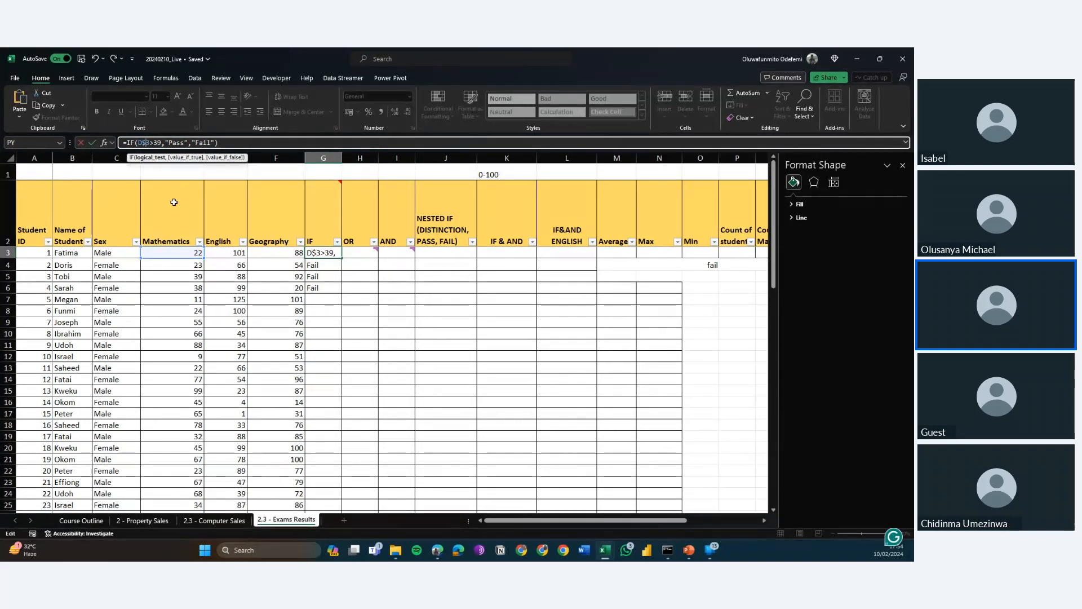
key("Return")
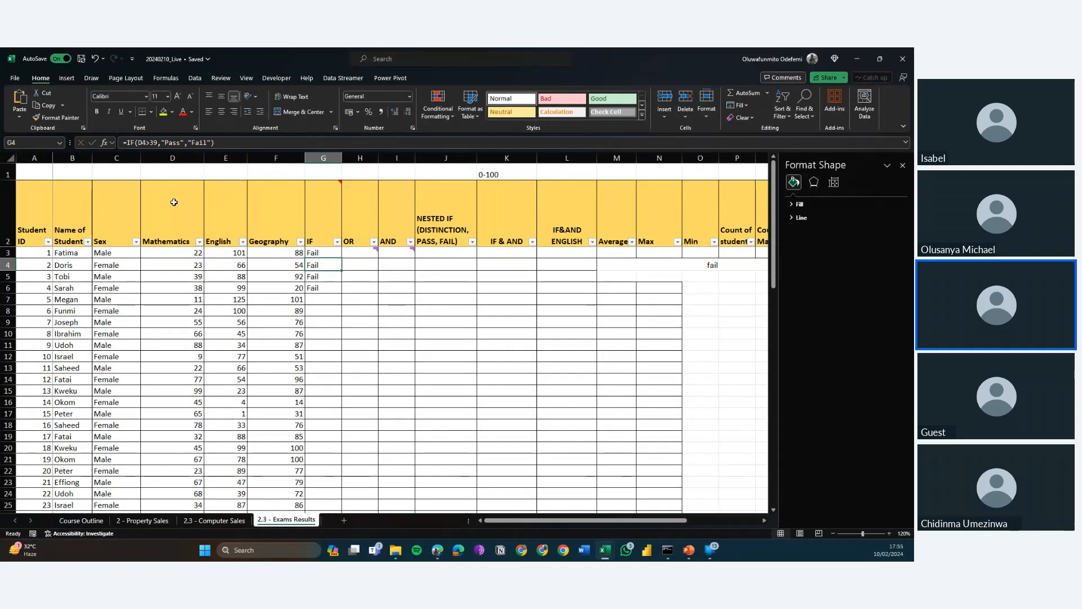
left_click(321, 252)
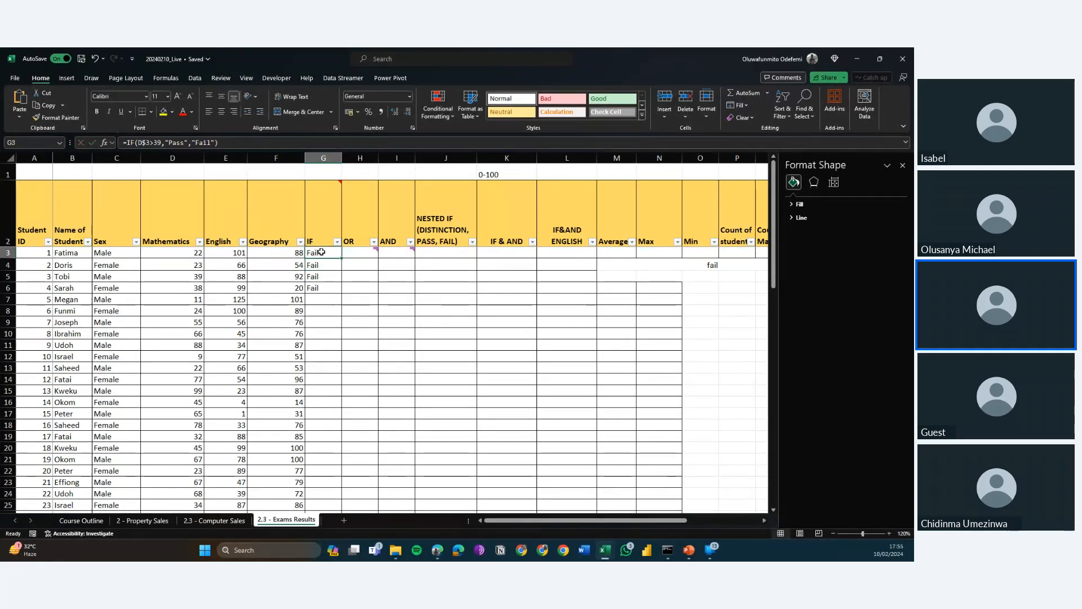
mouse_move(348, 259)
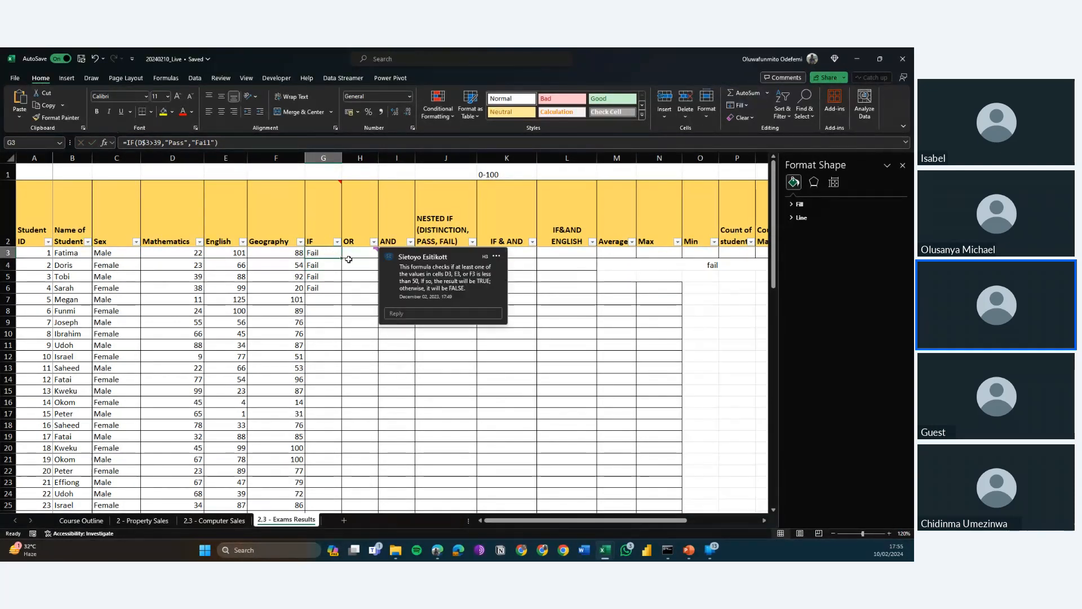
left_click_drag(342, 258, 348, 436)
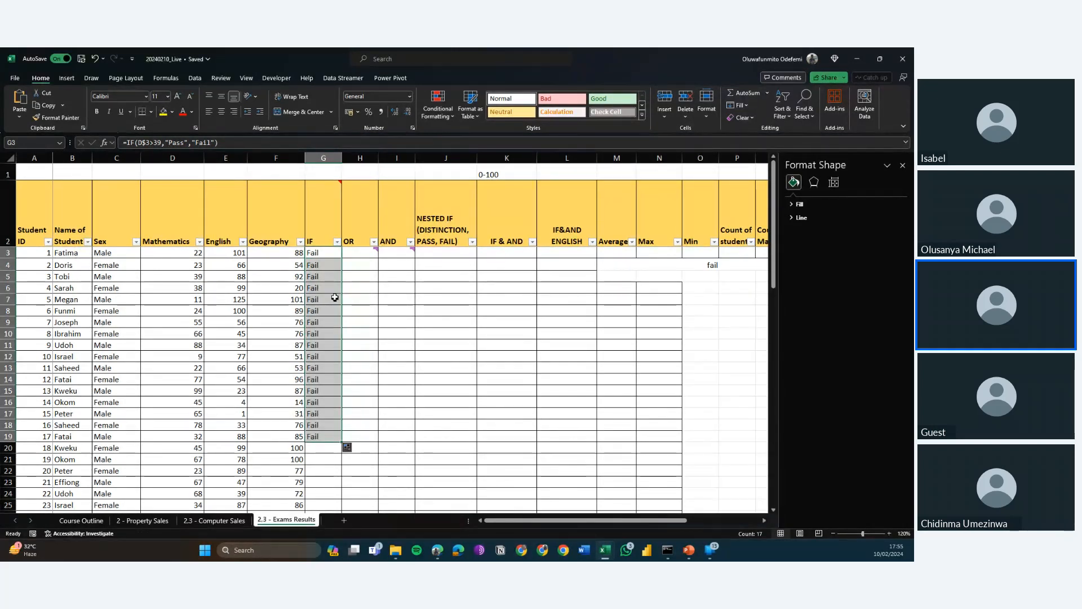
Examine the row-locked Mathematics reference in the filled IF formulas from G3 down to G19.
left_click(325, 253)
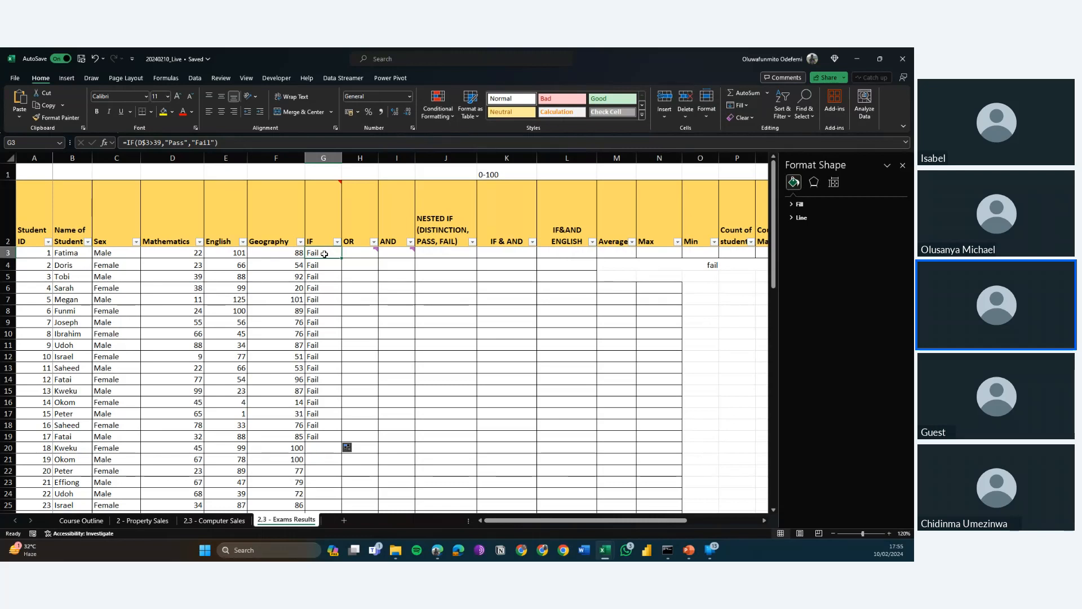
key("Down")
key("Down")
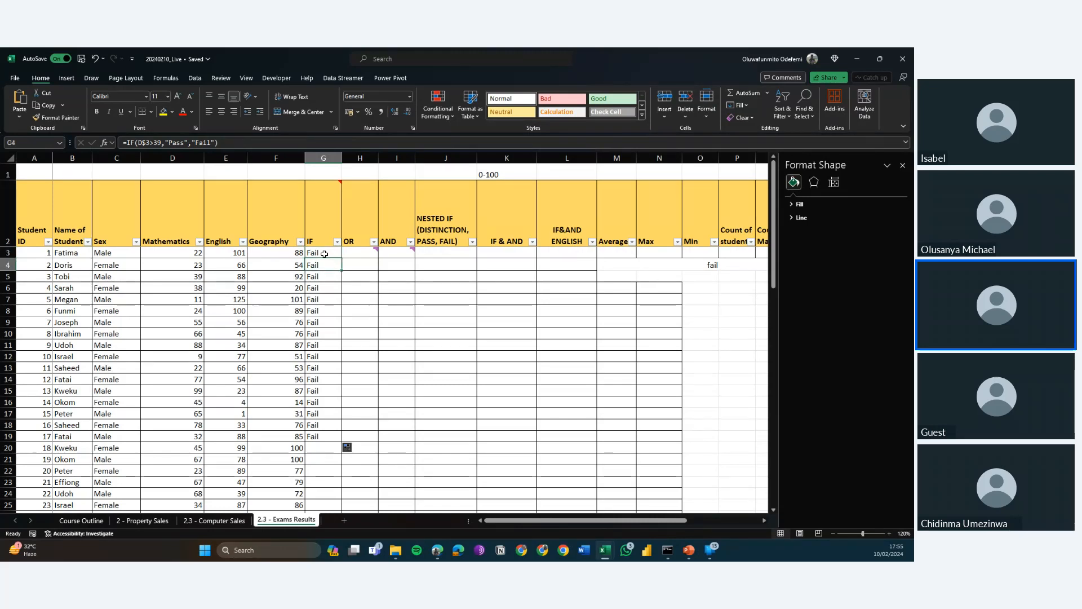
key("Down")
key("Down")
key("Down")
key("Down")
key("Down")
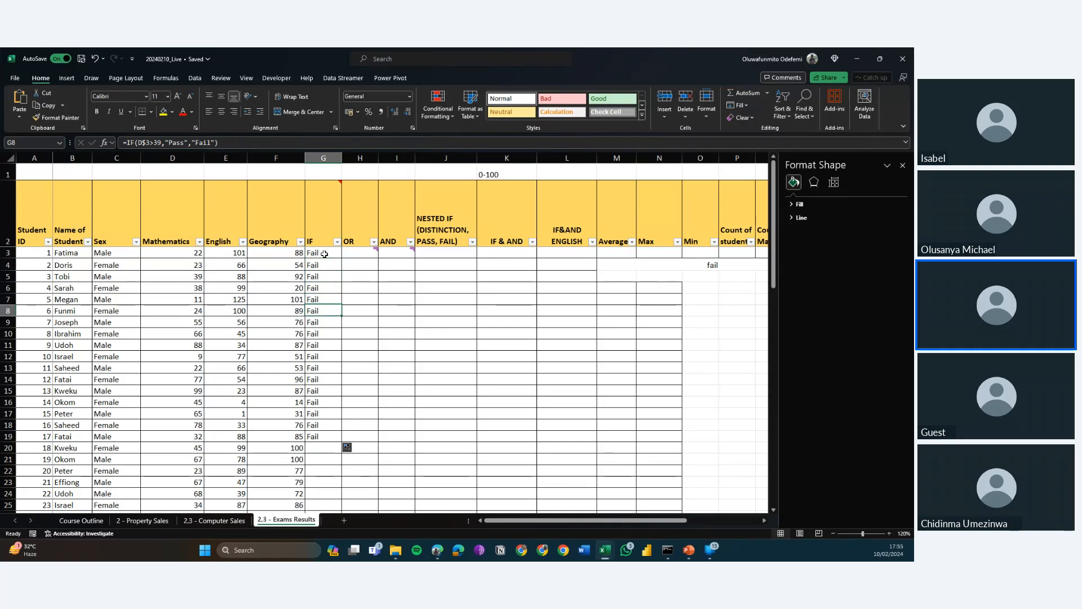
key("Down")
key("Down")
key("Down")
key("Down")
key("Down")
key("Down")
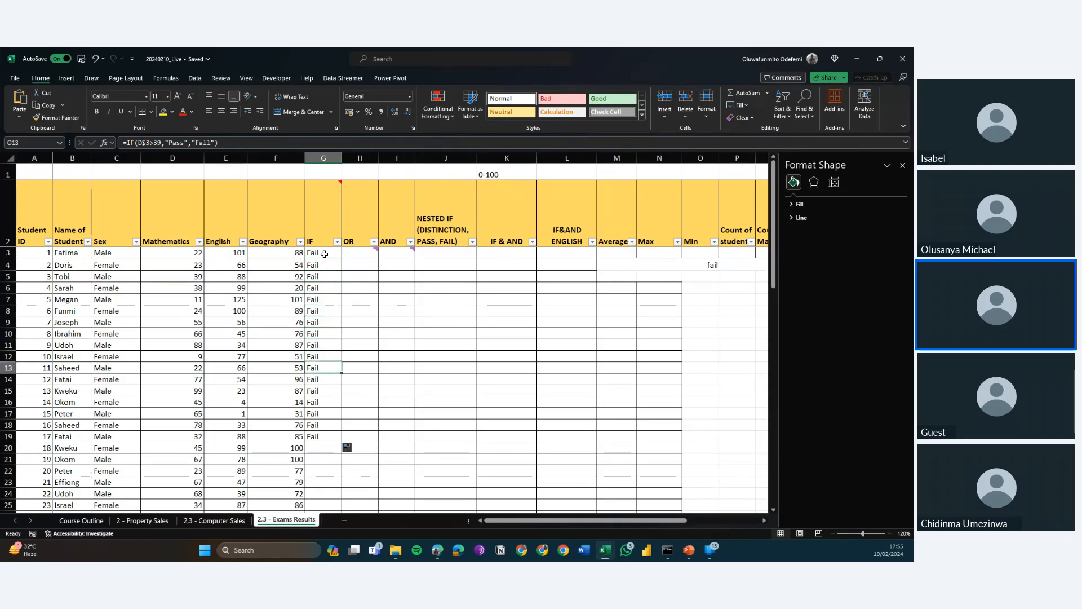
key("Down")
key("Down")
key("Down")
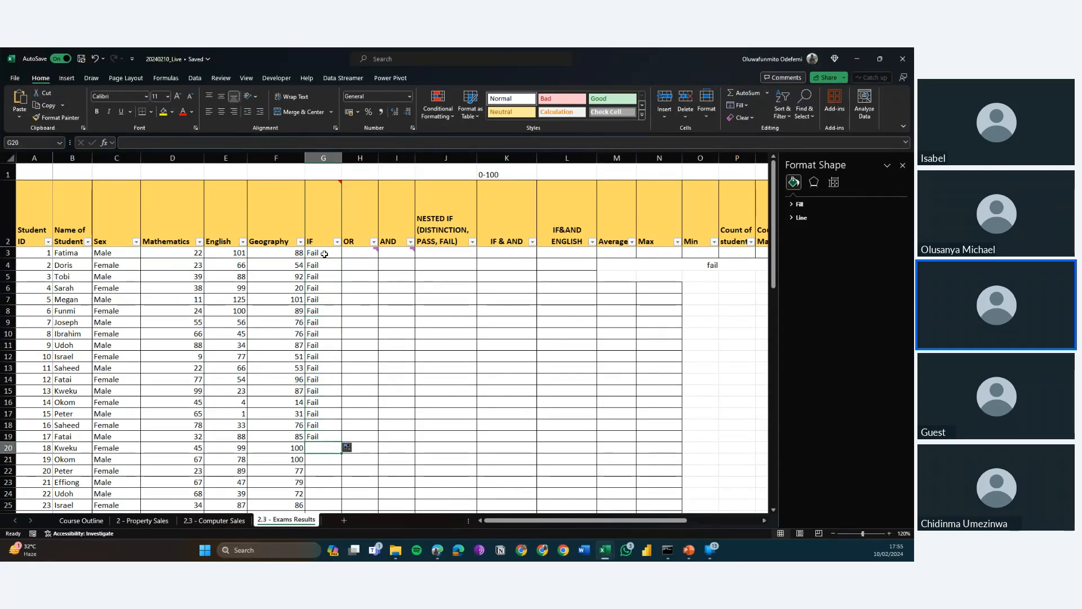
key("Up")
key("Up")
key("Up")
key("Up")
key("Up")
key("Up")
key("Up")
key("Up")
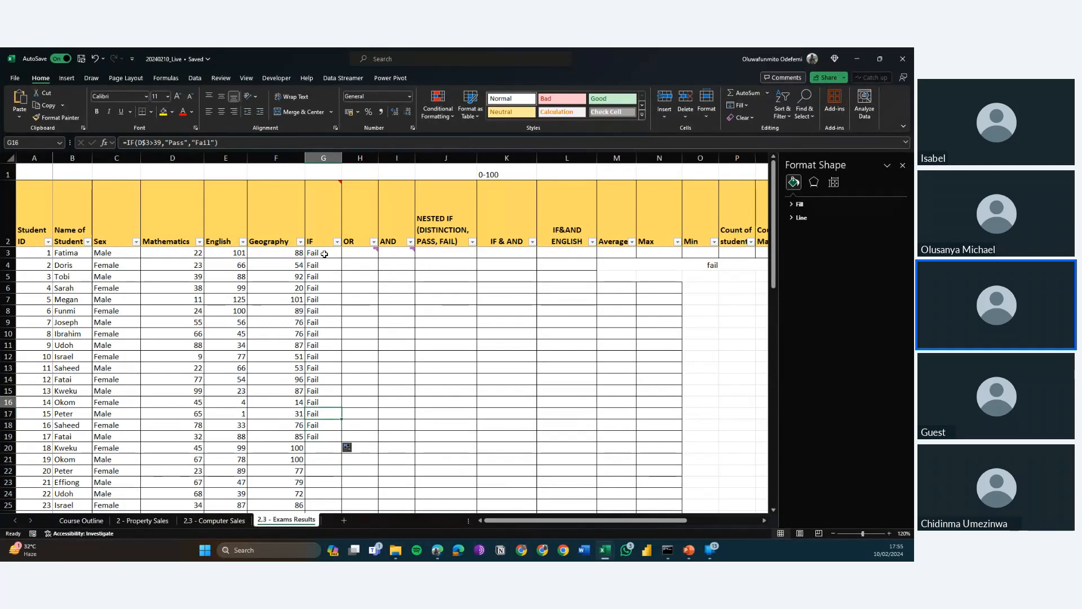
key("Up")
key("Up")
key("Up")
key("Up")
key("Up")
key("Up")
key("Up")
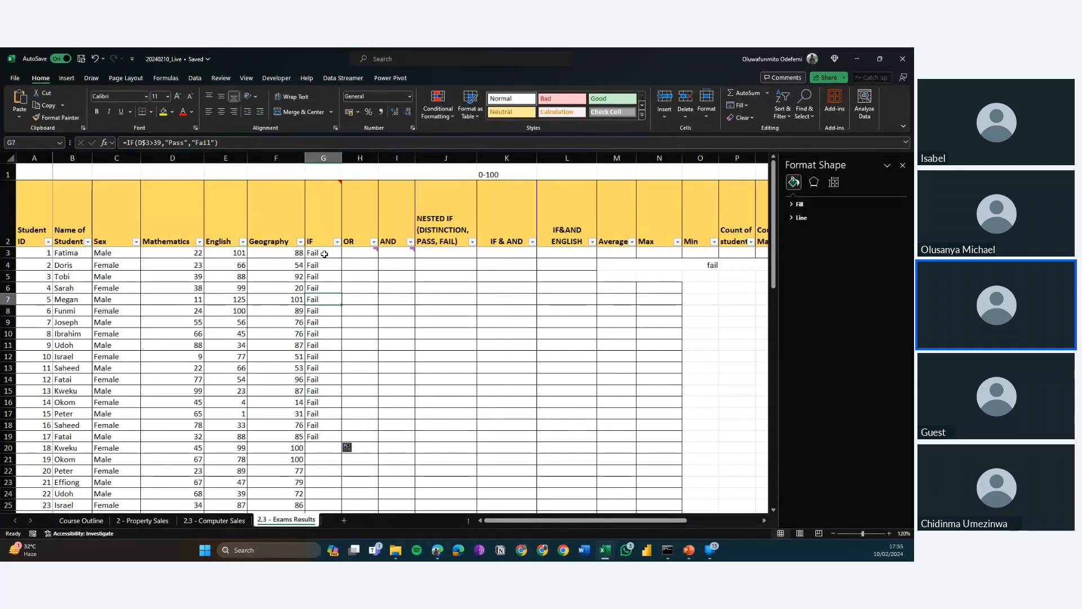
key("Up")
key("Up")
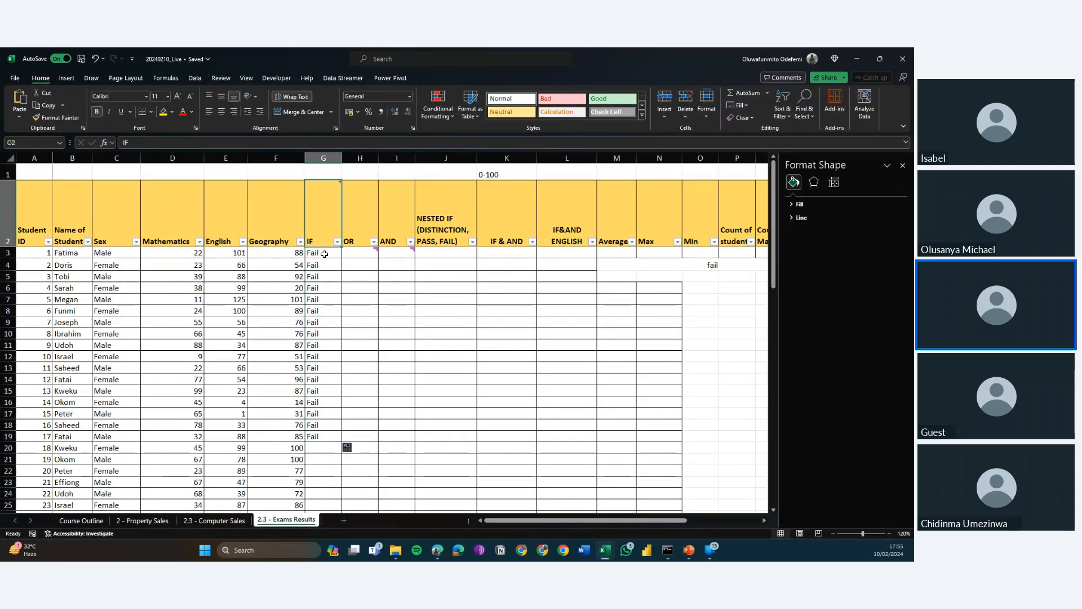
Fill the row-locked IF formula from G3 across to J3 and compare the column references in G3 and H3.
left_click(324, 253)
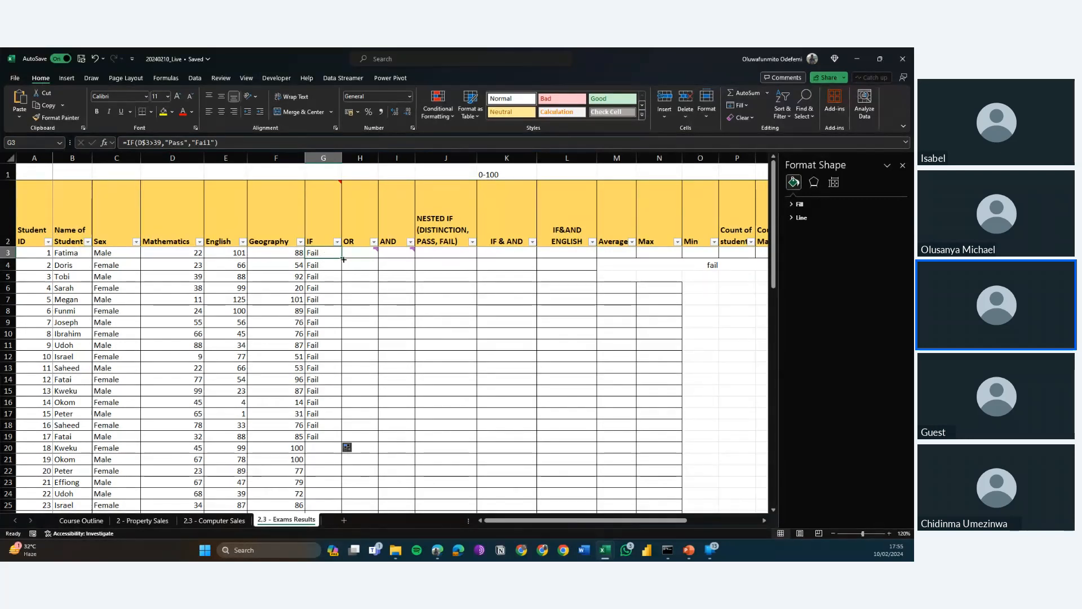
left_click_drag(343, 259, 446, 258)
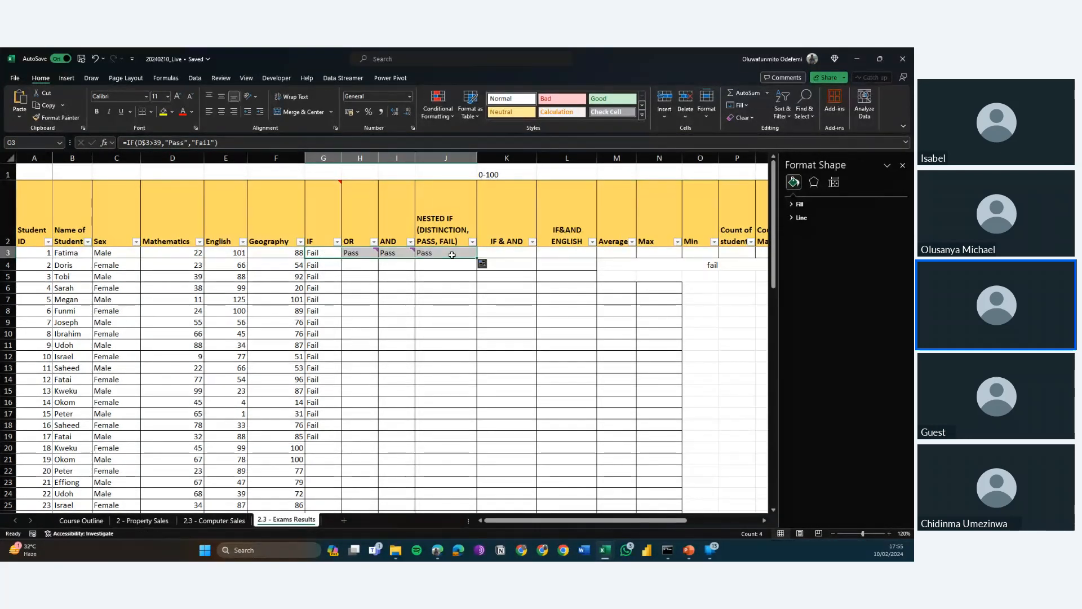
left_click(355, 255)
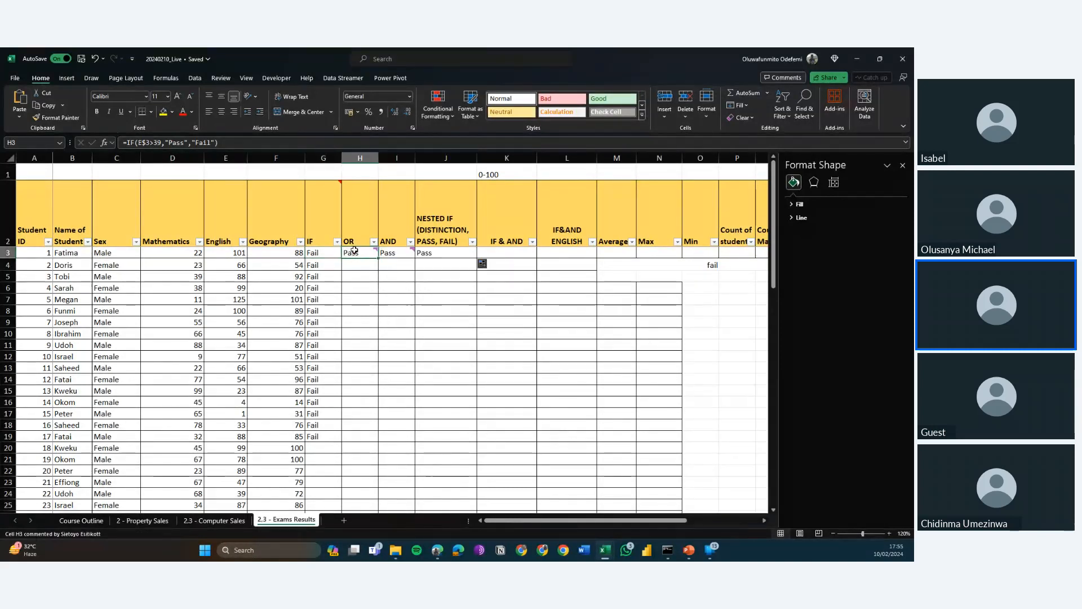
key("Left")
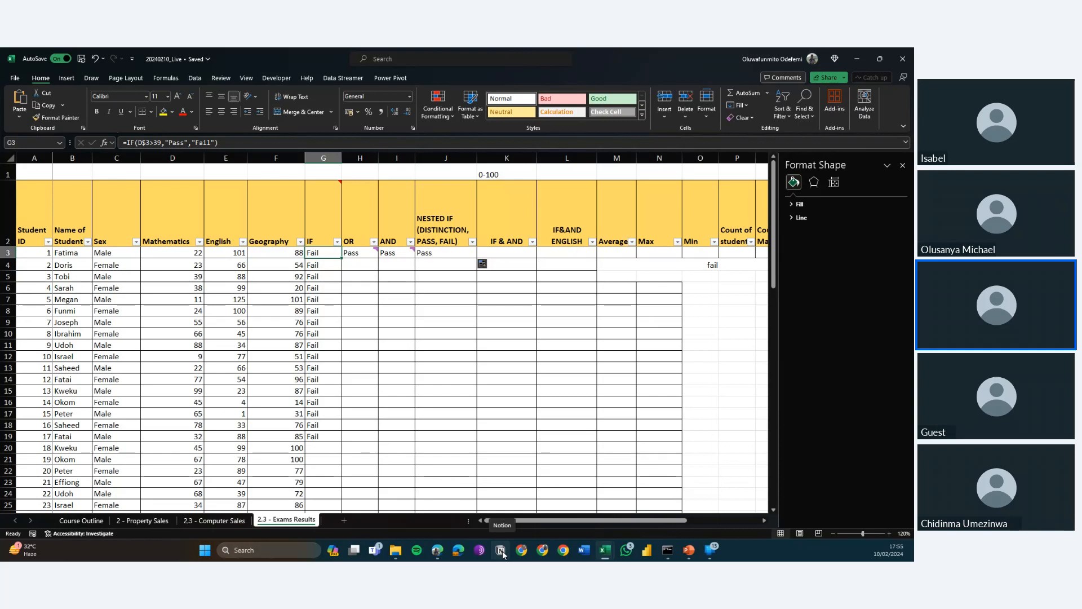
Examine how the column reference changes in the row-locked IF formulas filled across from G3 to J3.
key("Right")
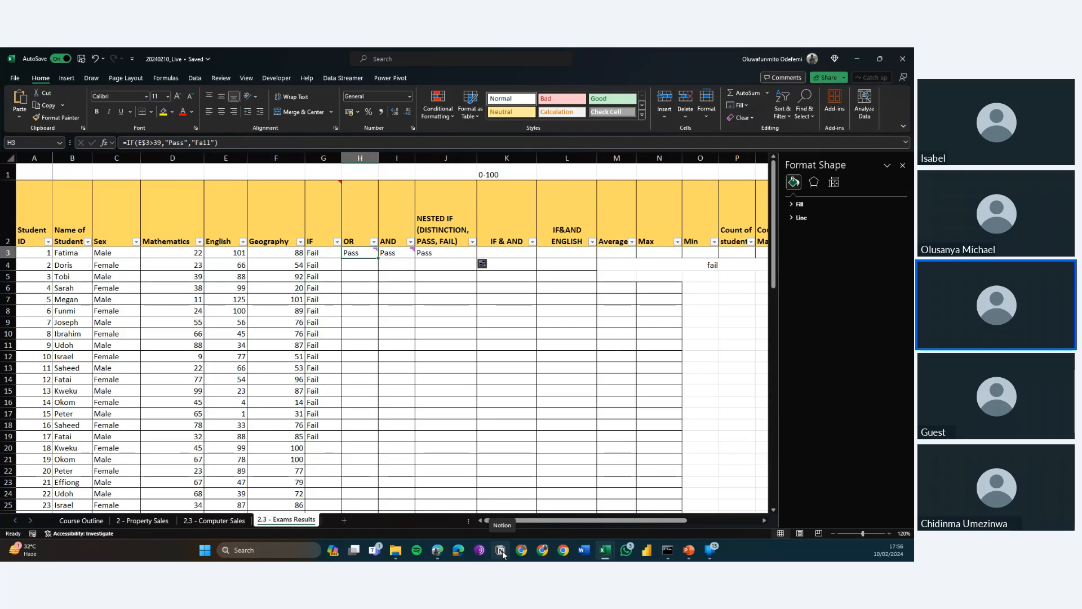
key("Right")
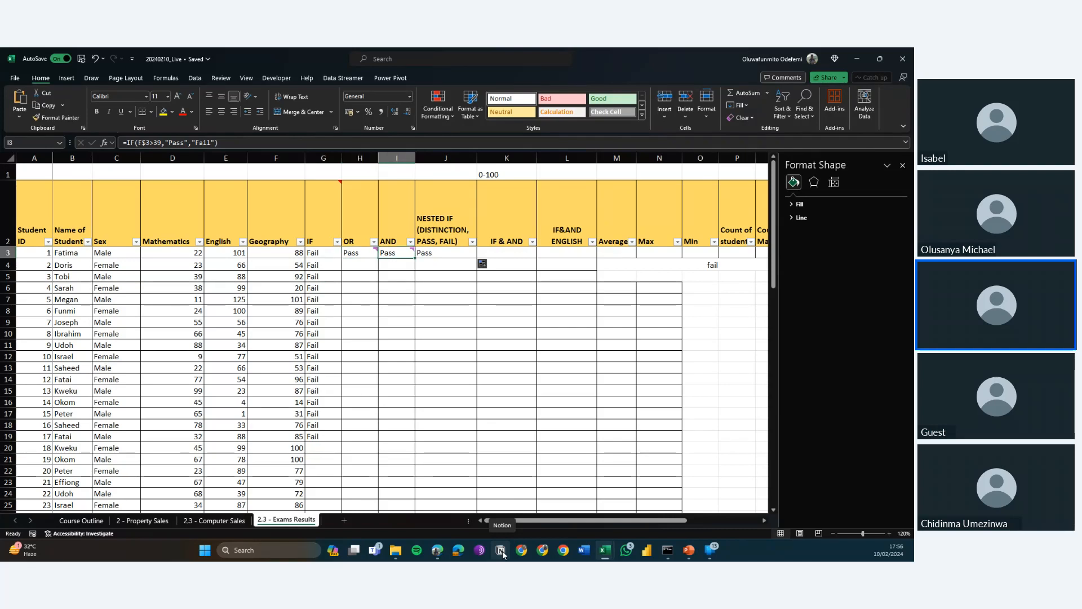
key("Right")
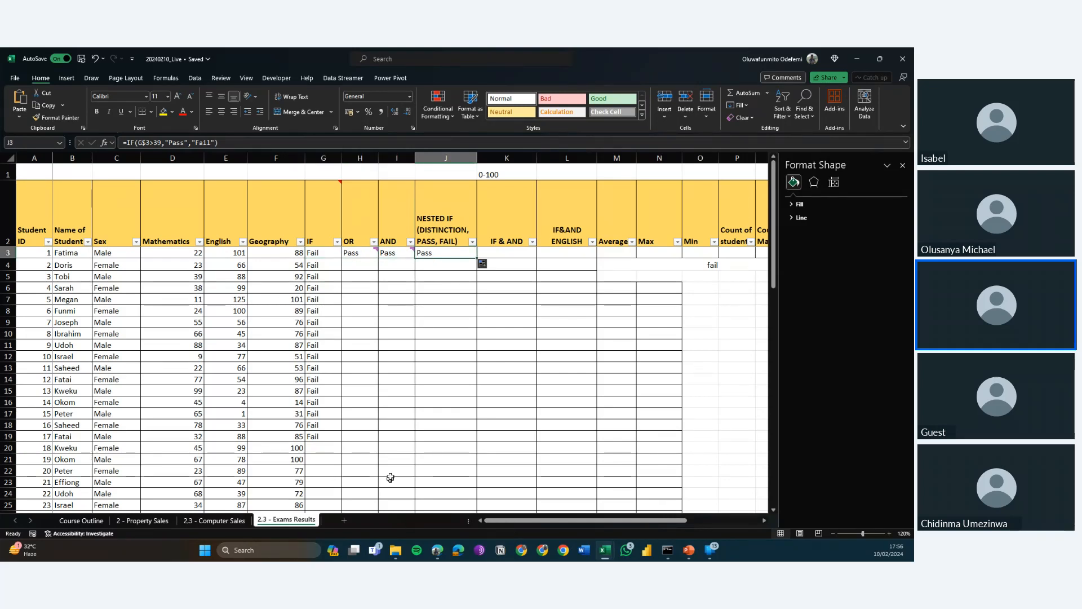
left_click(352, 142)
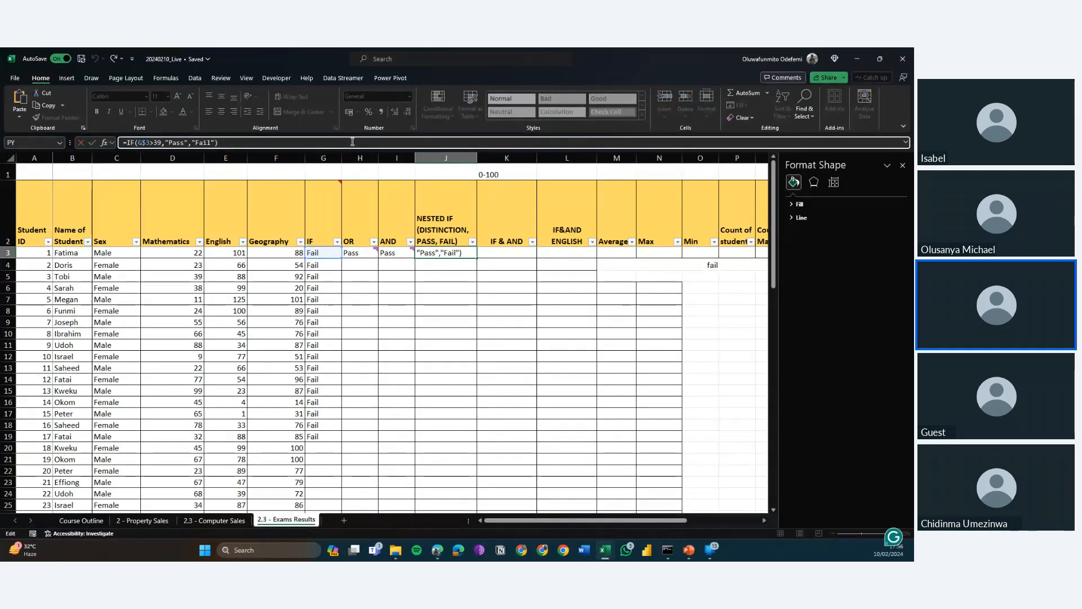
key("Escape")
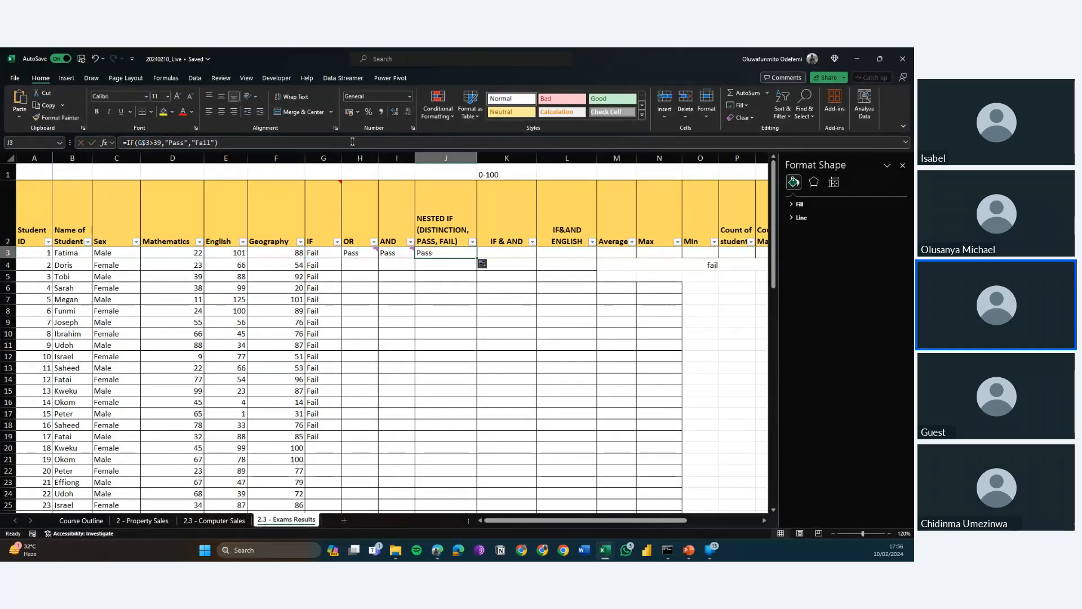
key("Left")
key("Left")
key("Left")
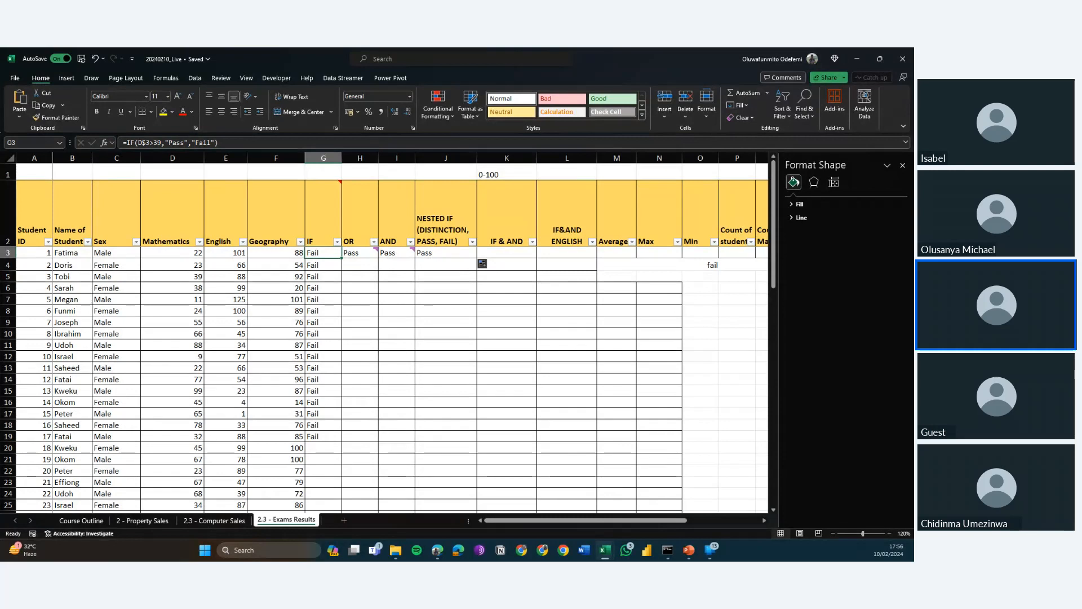
Lock both the column and row in G3 as =IF($D$3>39,"Pass","Fail") and fill the formula across to J3.
left_click(141, 143)
type("$")
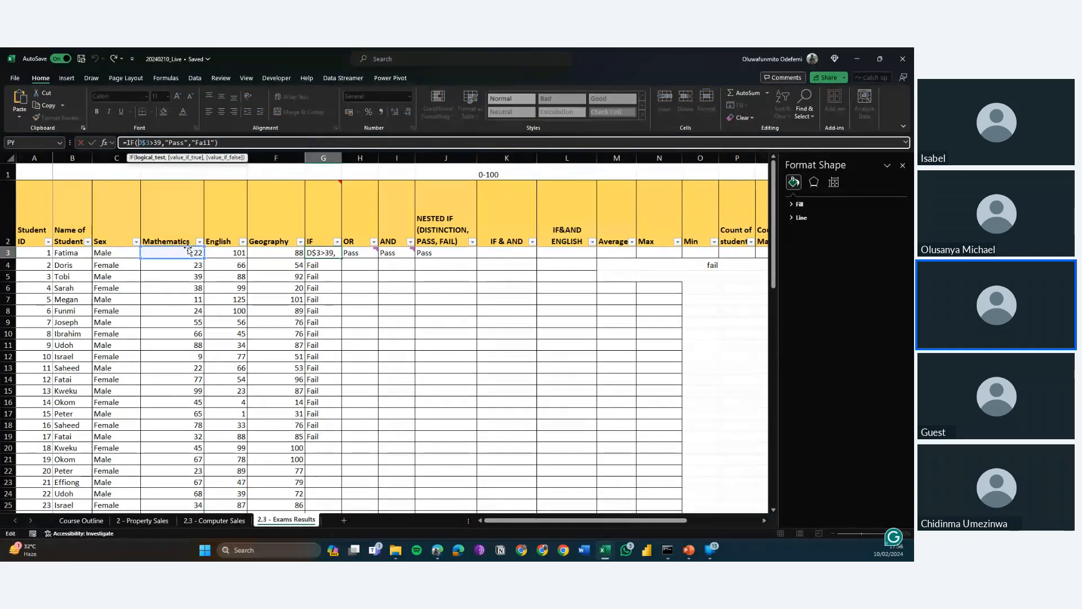
key("Left")
key("Left")
type("$")
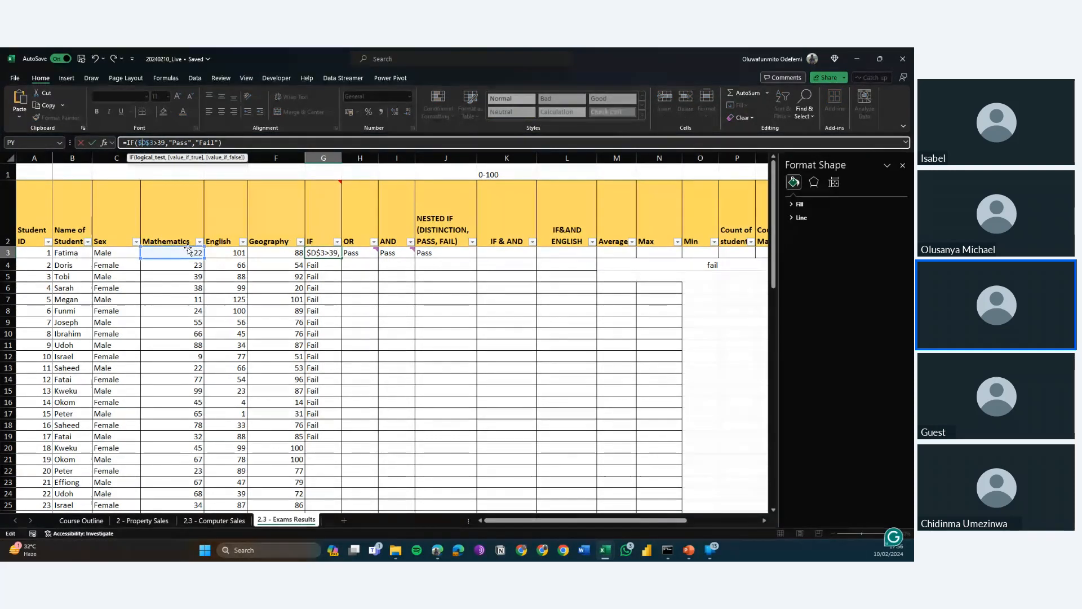
key("Return")
key("Up")
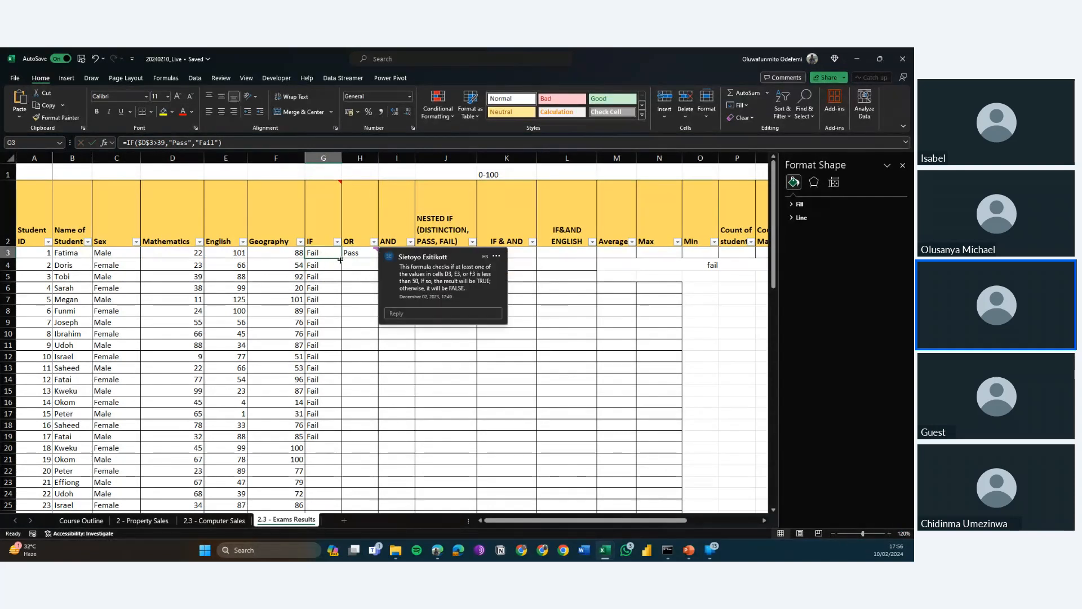
left_click_drag(340, 260, 453, 254)
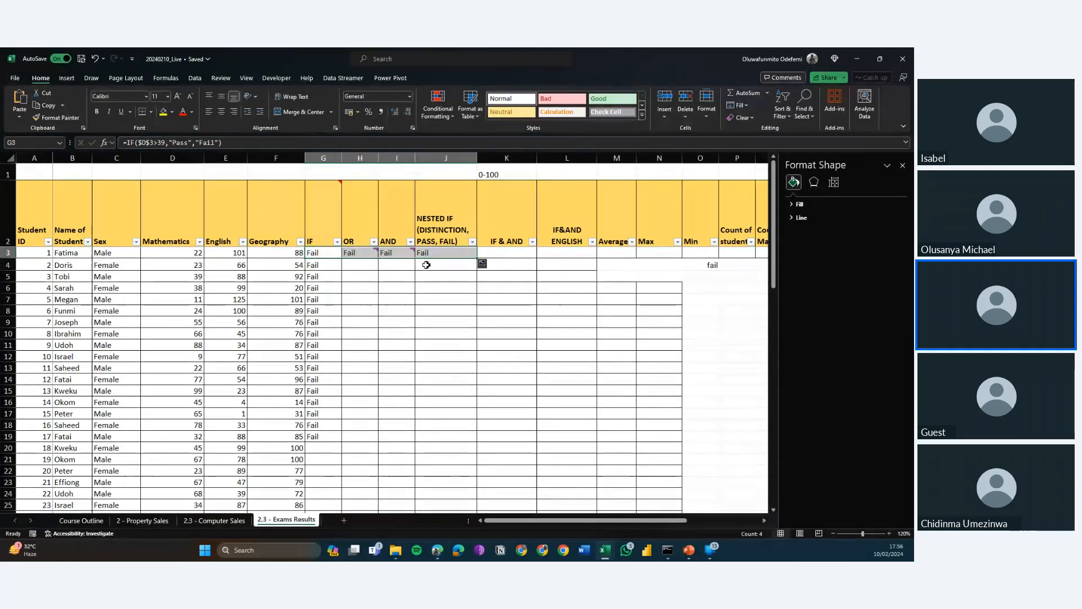
Compare the fully locked Mathematics reference in the IF formulas from G3 across to J3.
left_click(363, 252)
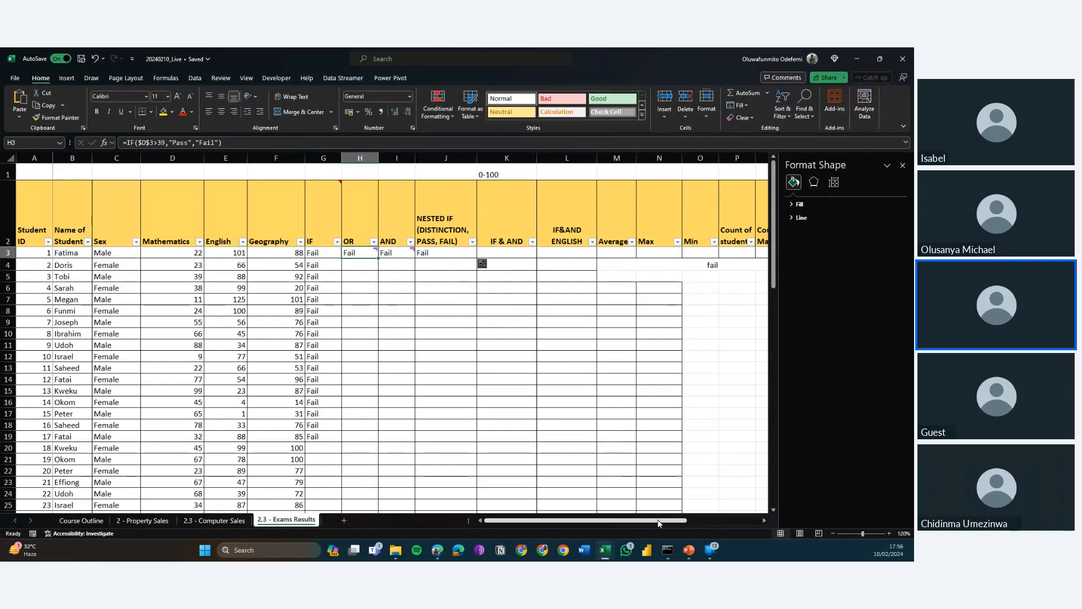
key("Right")
key("Right")
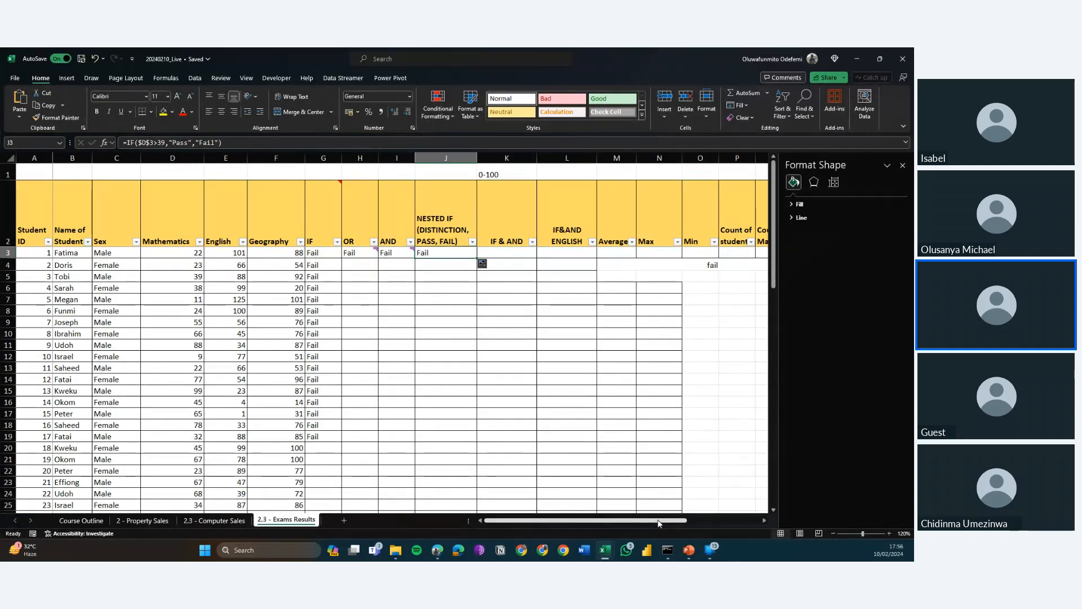
key("Left")
key("Left")
key("Left")
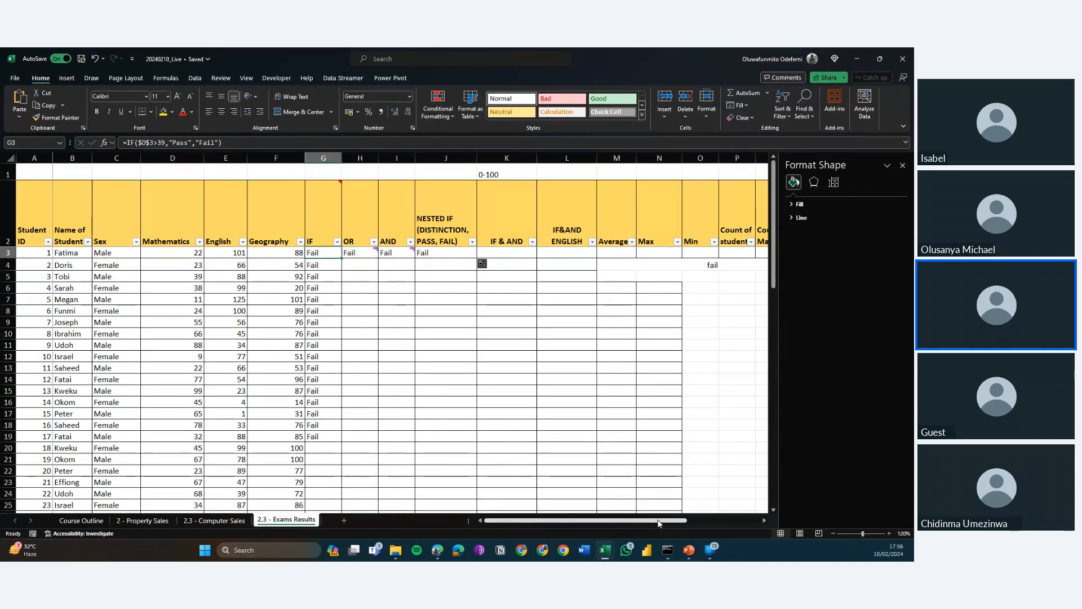
key("Right")
key("Right")
key("Right")
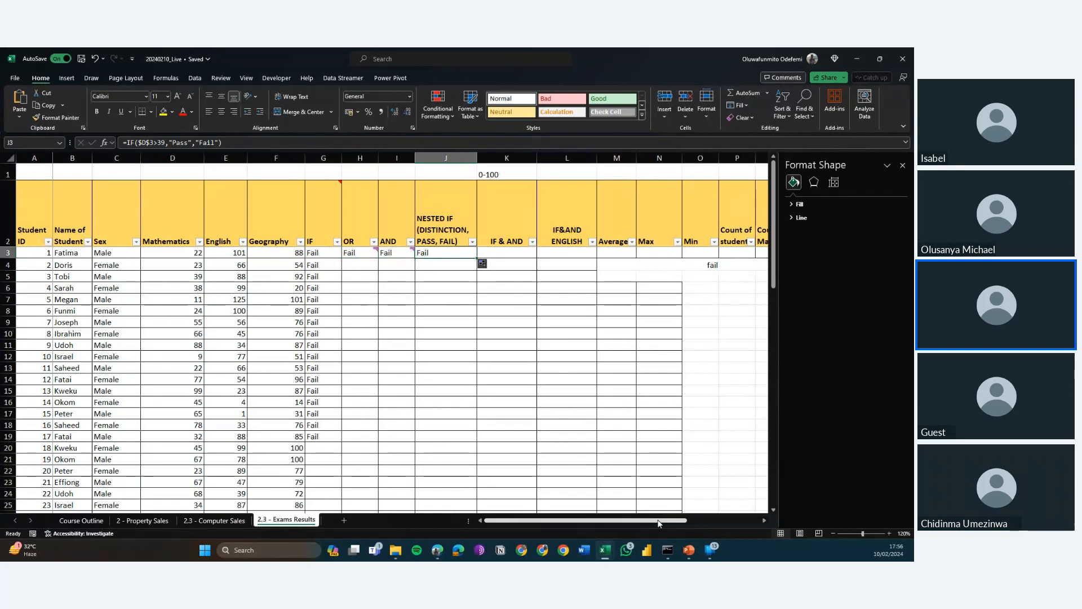
key("Left")
key("Left")
key("Left")
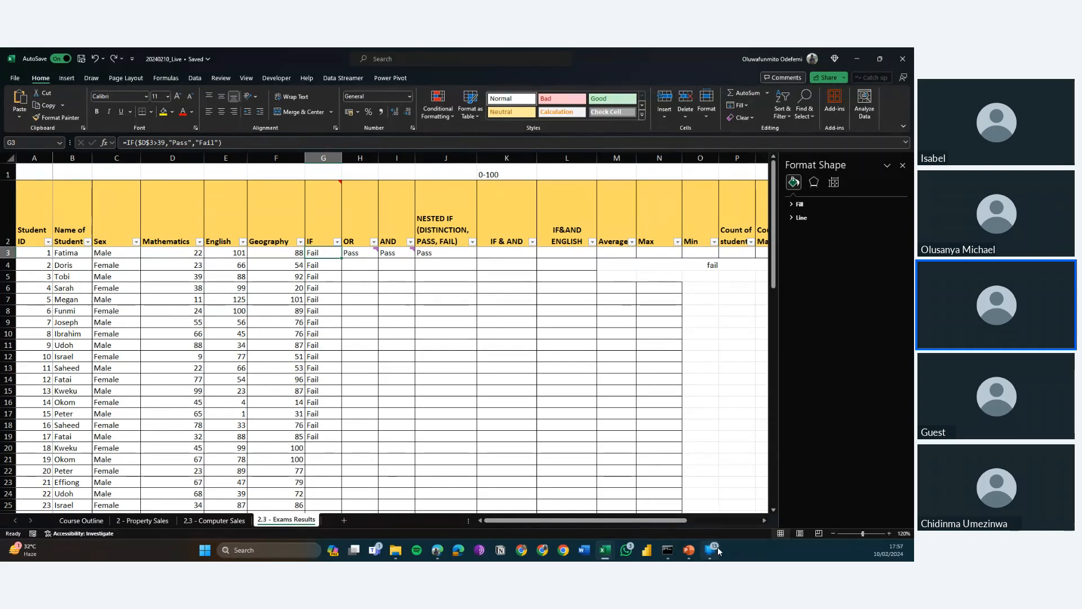
Undo the locked-reference edits and their fills back to the relative formula =IF(D3>39,"Pass","Fail") in G3.
key("ctrl+z")
key("ctrl+z")
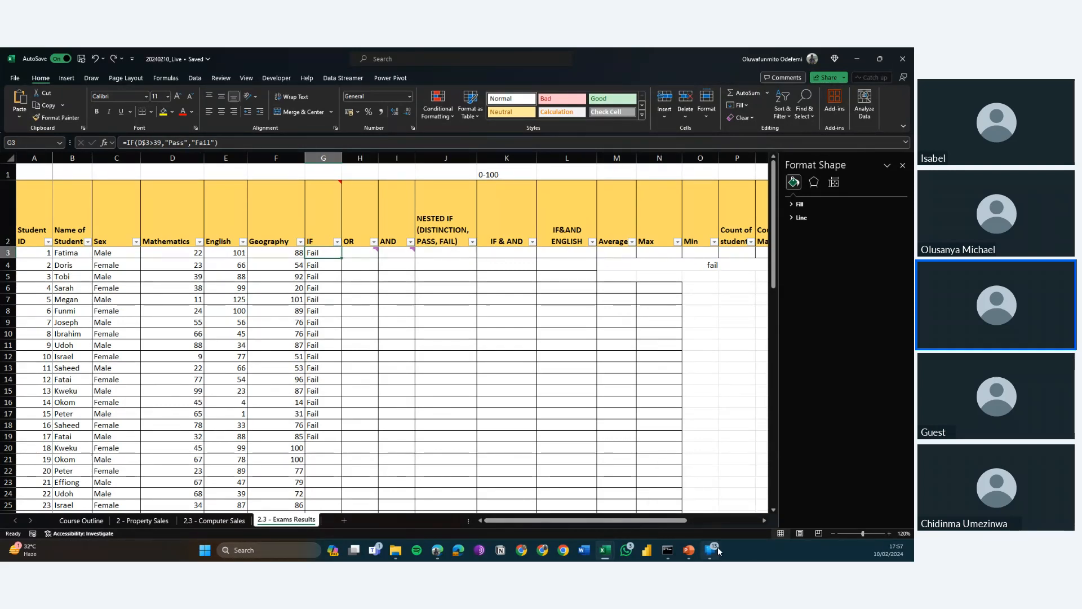
key("ctrl+z")
key("ctrl+z")
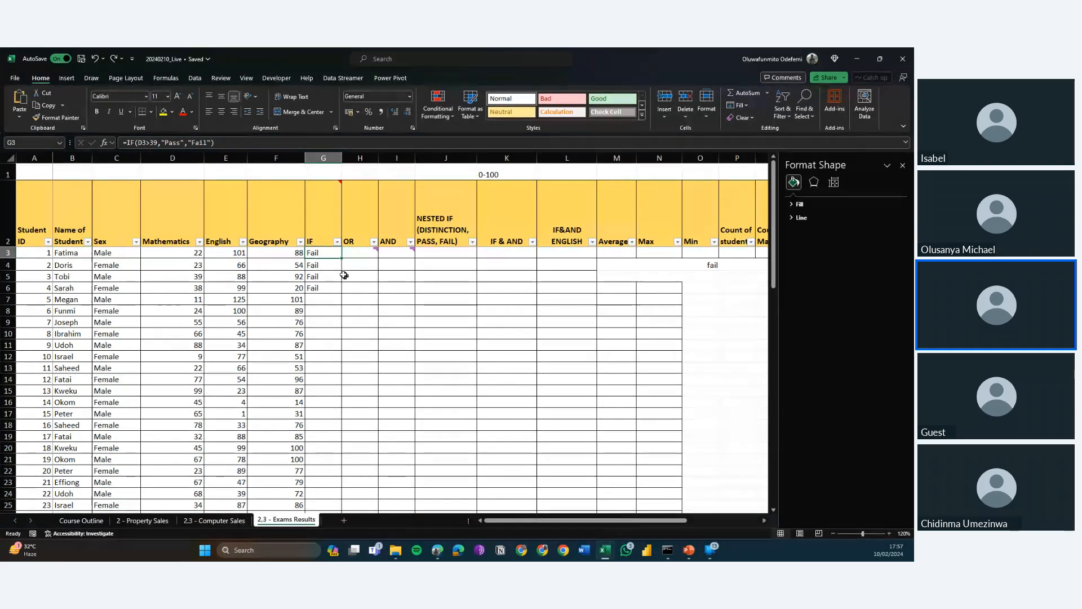
Fill the relative IF formula from G3 down to G33 and check its Mathematics reference row by row.
left_click_drag(342, 259, 342, 398)
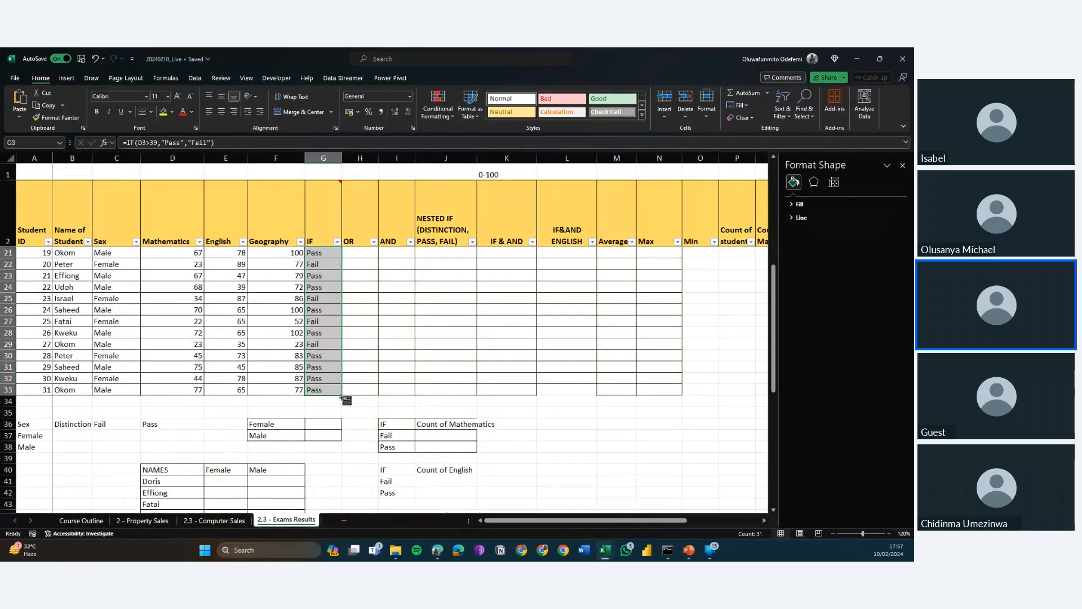
key("Up")
key("Down")
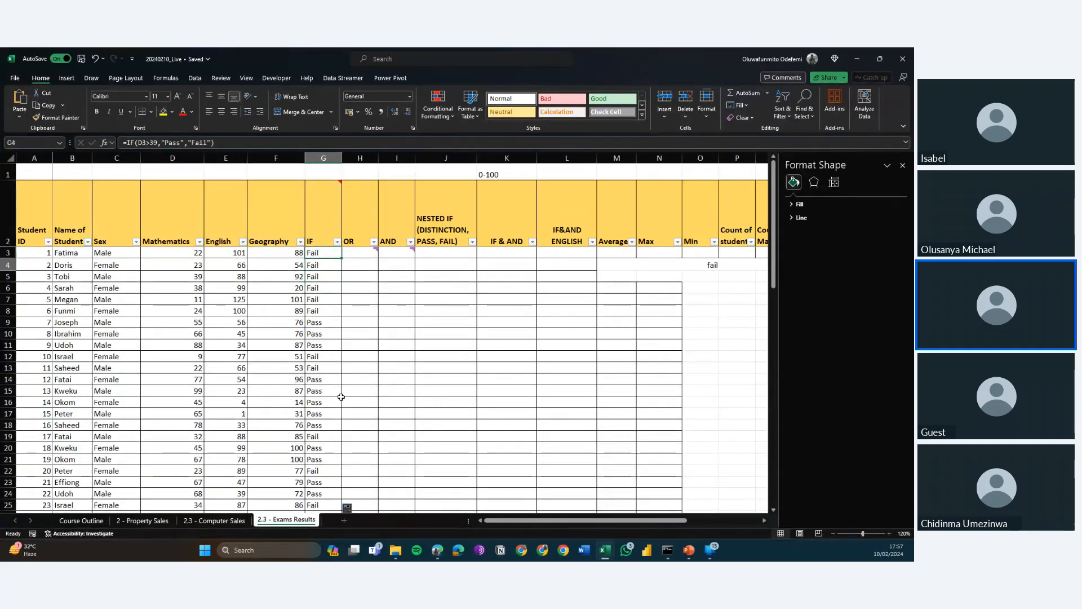
key("Down")
key("Down")
key("Down")
key("Down")
key("Down")
key("Down")
key("Down")
key("Down")
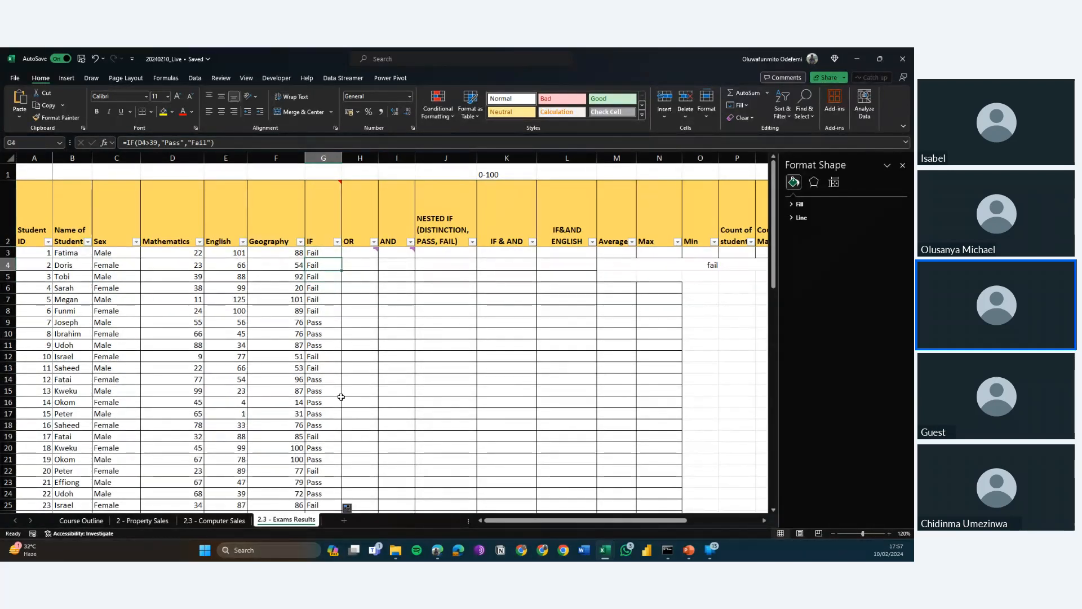
key("Down")
key("Down")
key("Down")
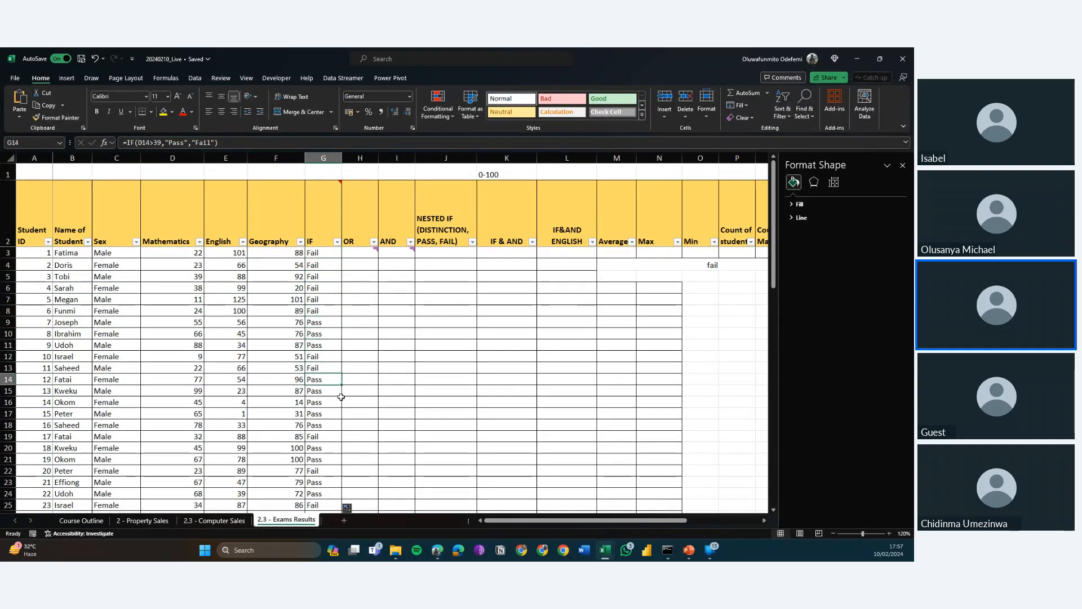
key("Right")
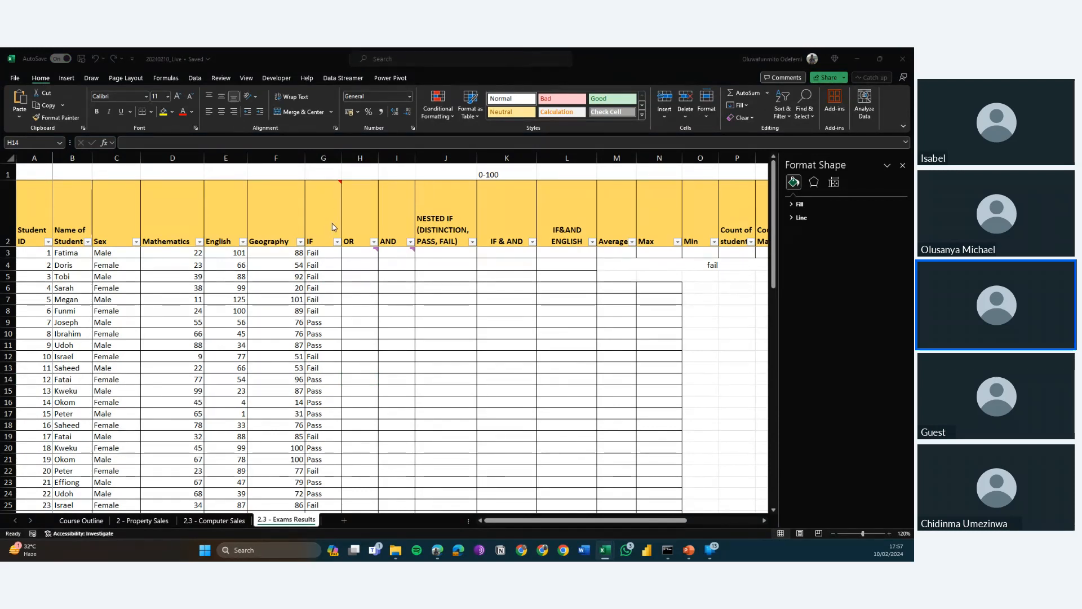
Examine the comment on H3 in the OR column and the first student's Mathematics, English and Geography scores in row 3.
left_click(351, 252)
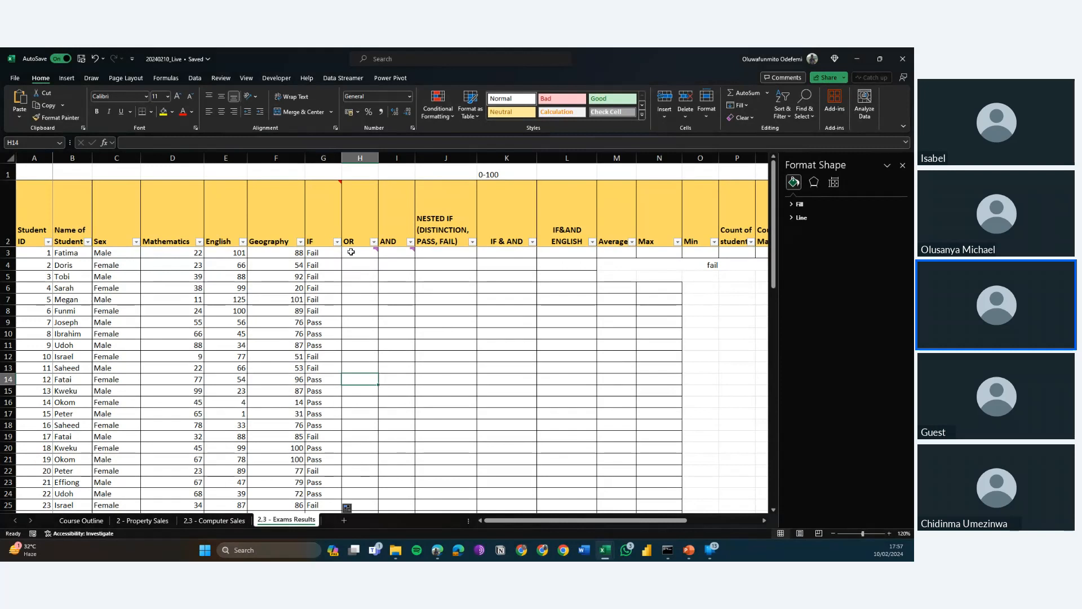
mouse_move(351, 253)
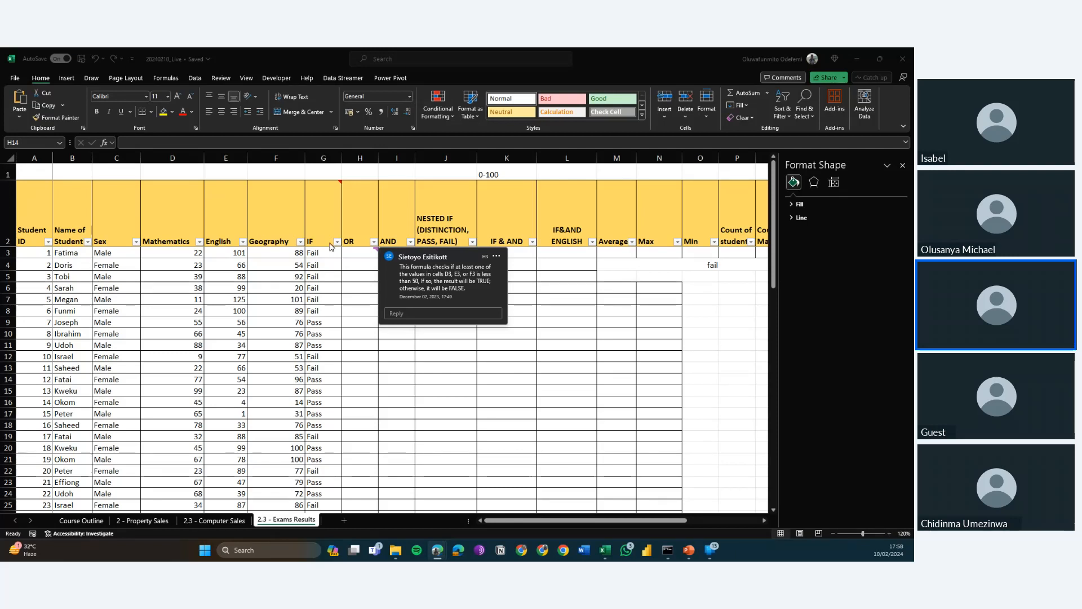
left_click(348, 253)
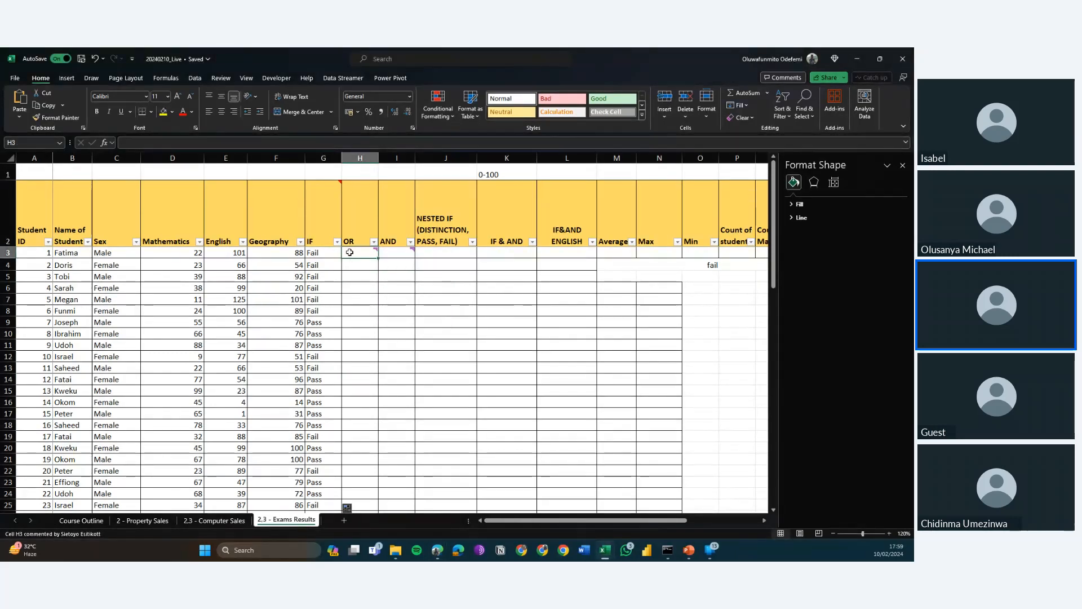
key("alt+Tab")
mouse_move(350, 256)
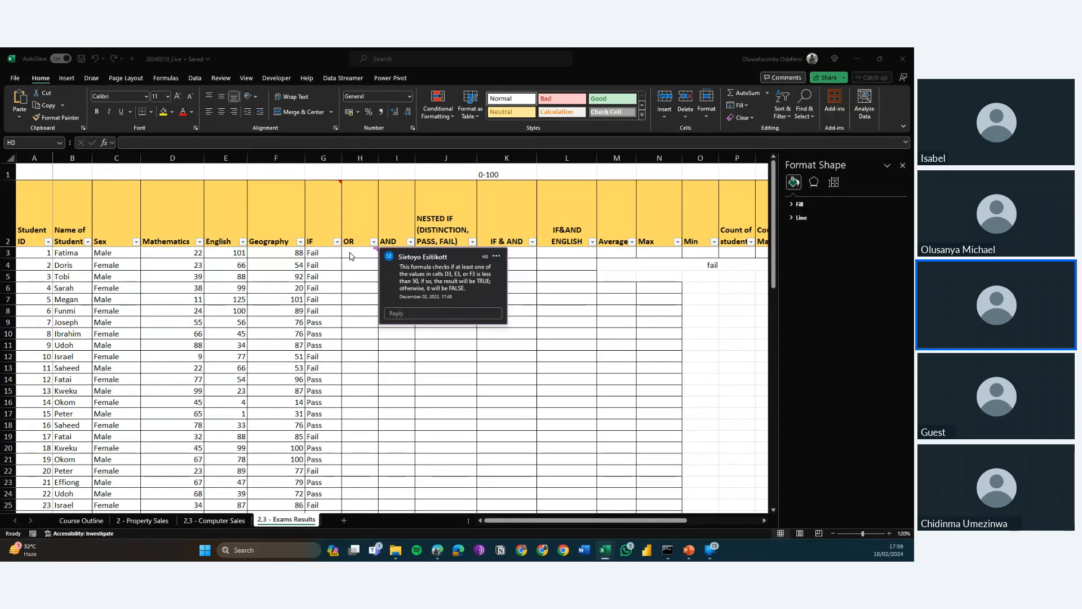
left_click(349, 254)
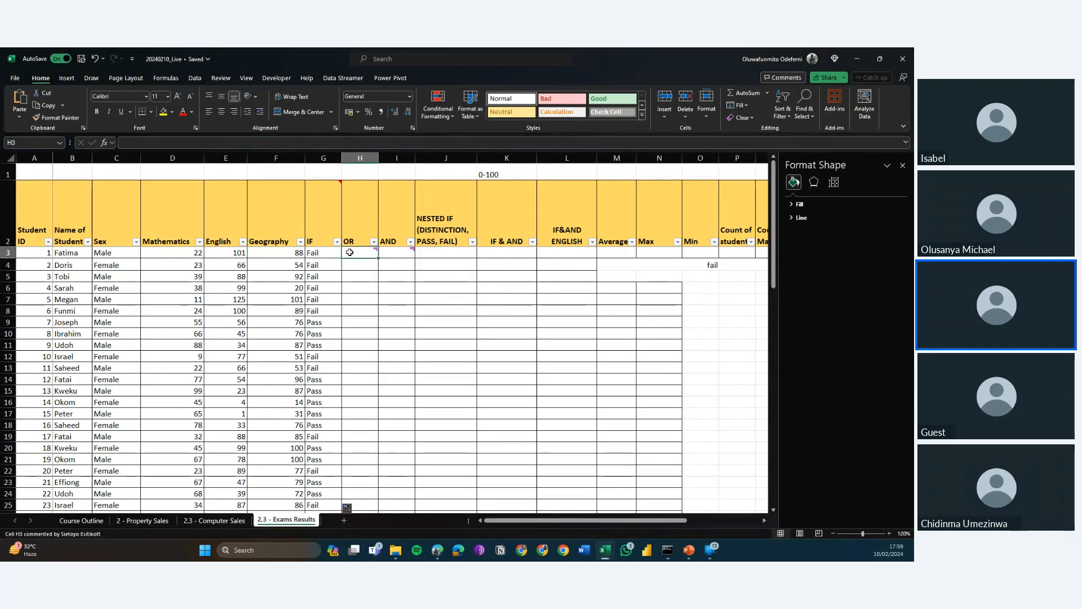
left_click(186, 254)
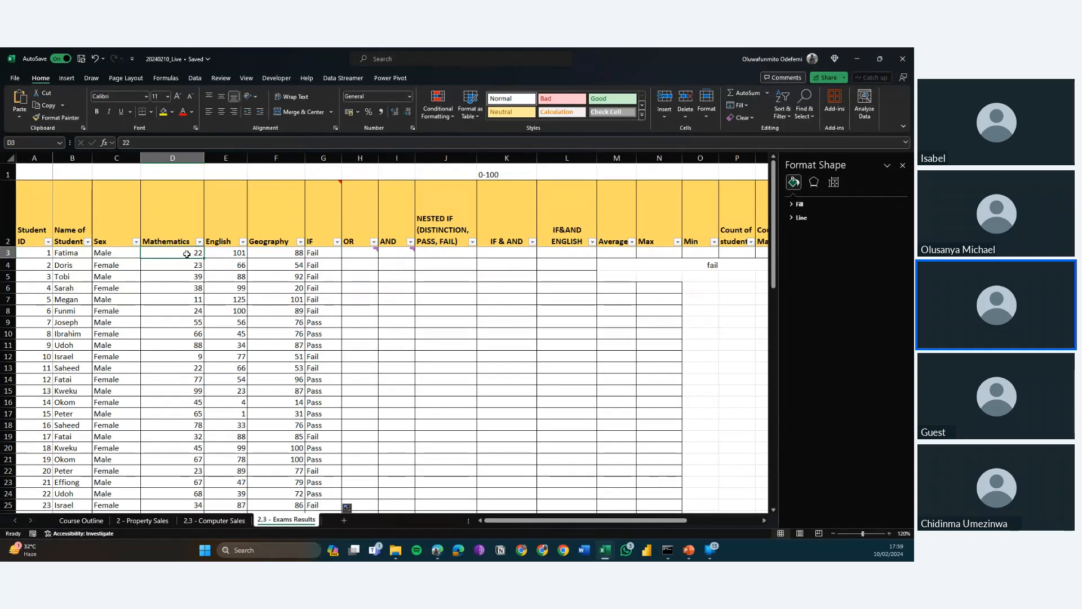
key("Right")
key("Right")
key("Right")
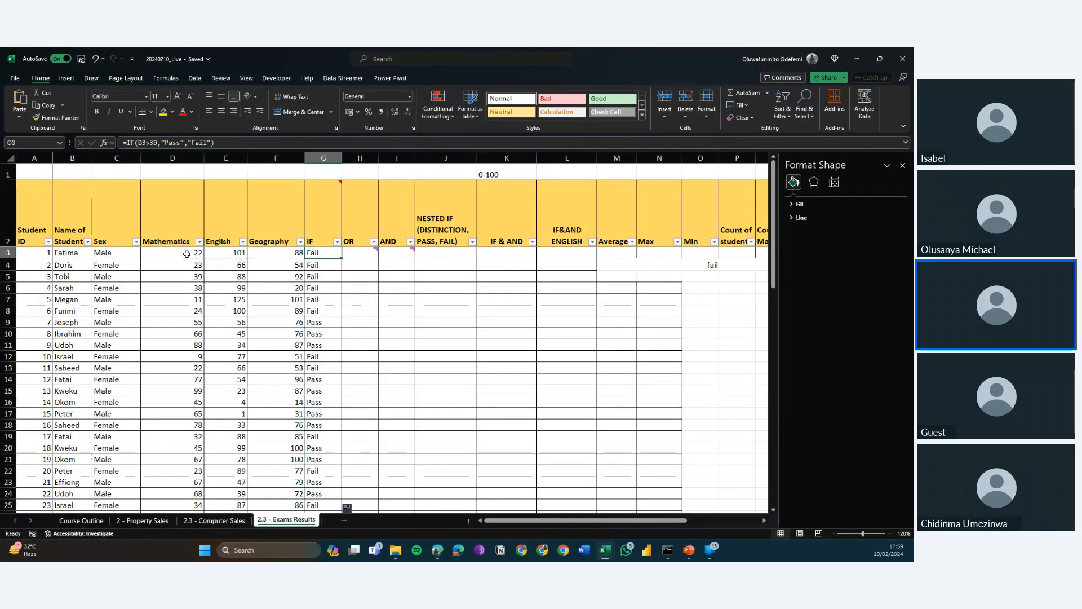
key("Right")
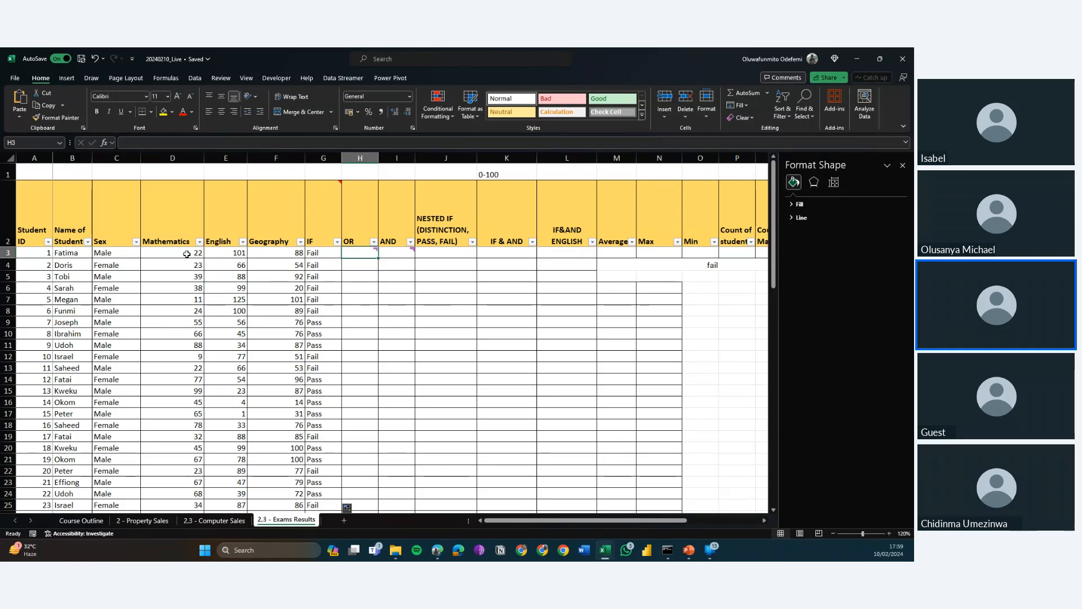
key("Right")
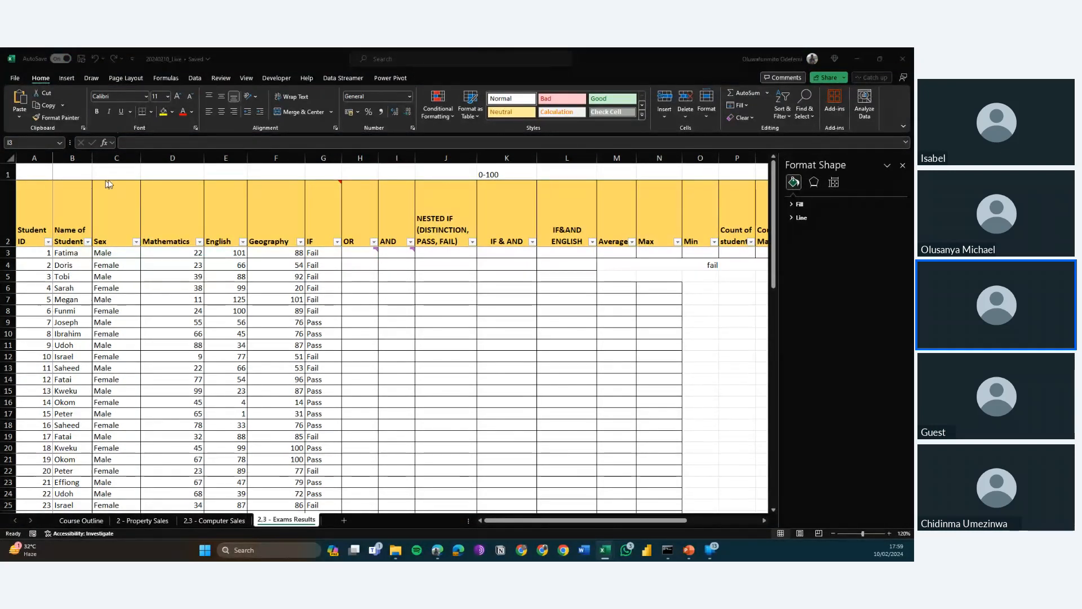
left_click(352, 251)
left_click(353, 251)
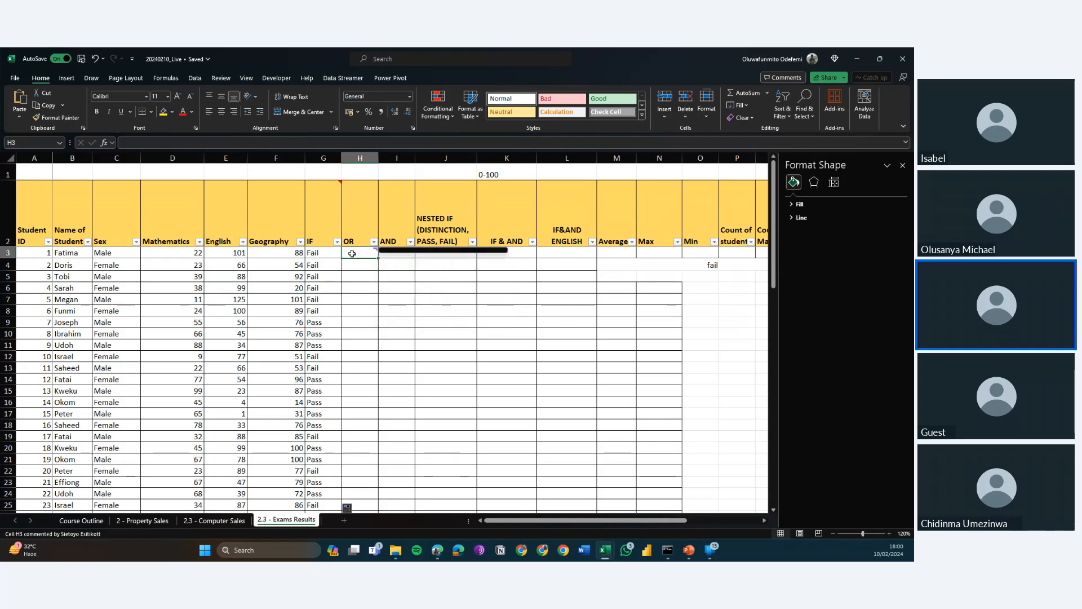
left_click(165, 255)
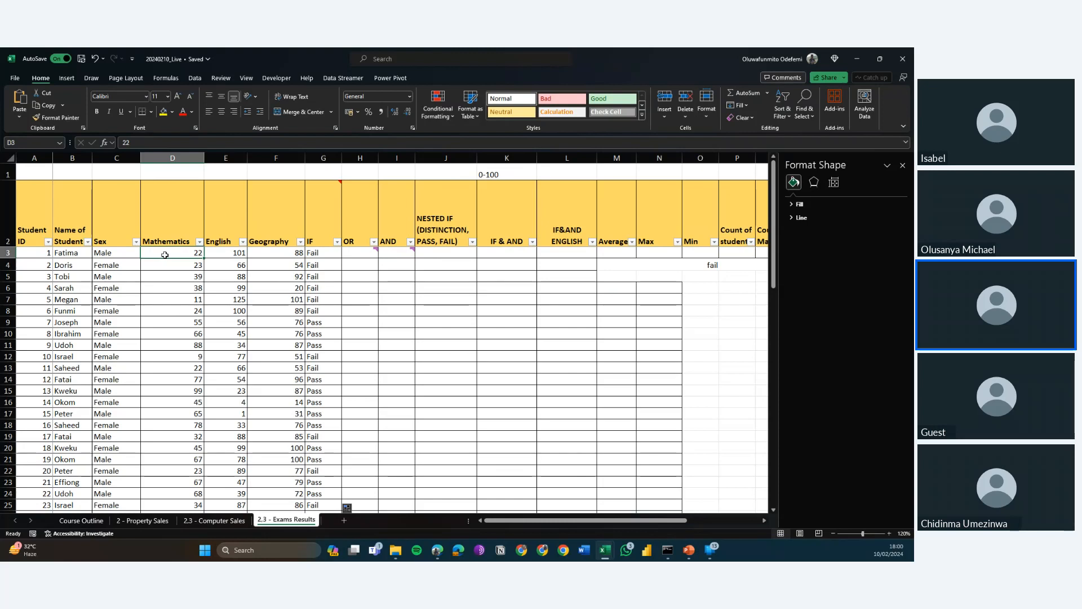
key("Right")
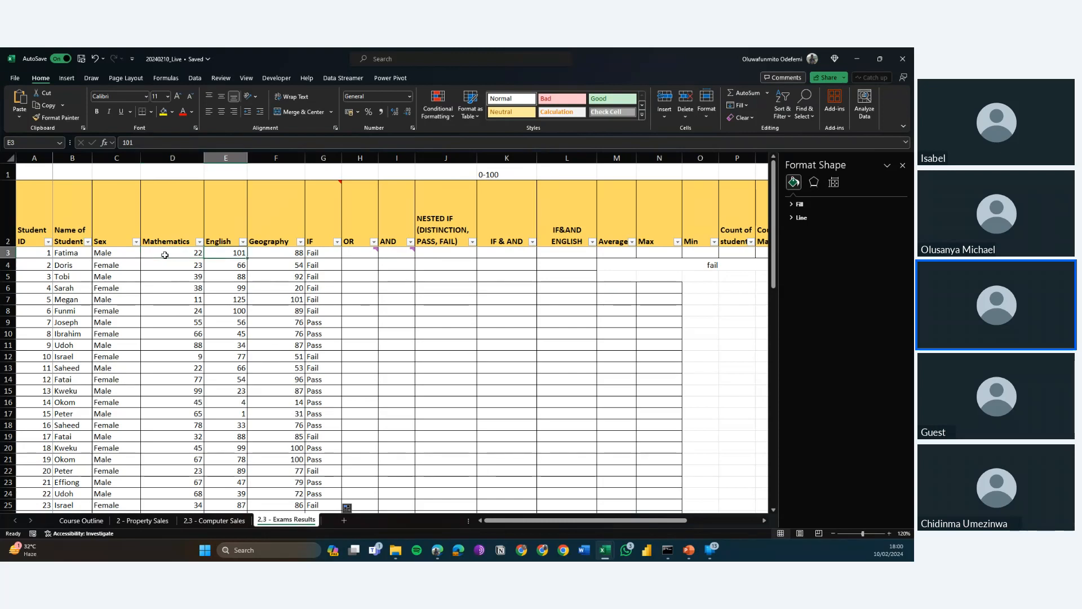
key("Right")
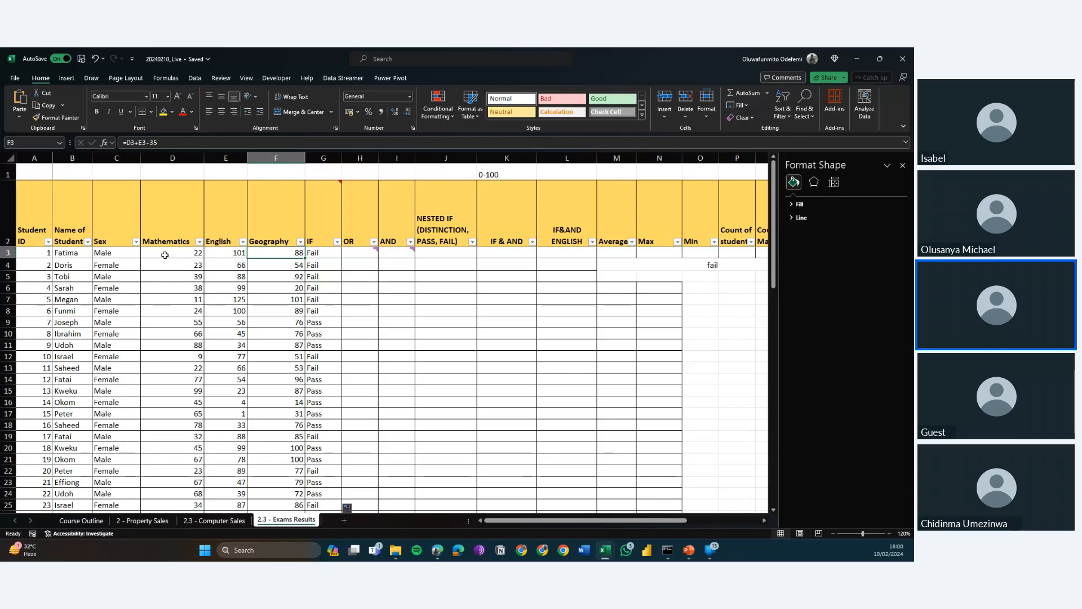
Start an OR formula in H3 with the first student's Mathematics test D3>49 as its first condition.
key("Right")
key("Right")
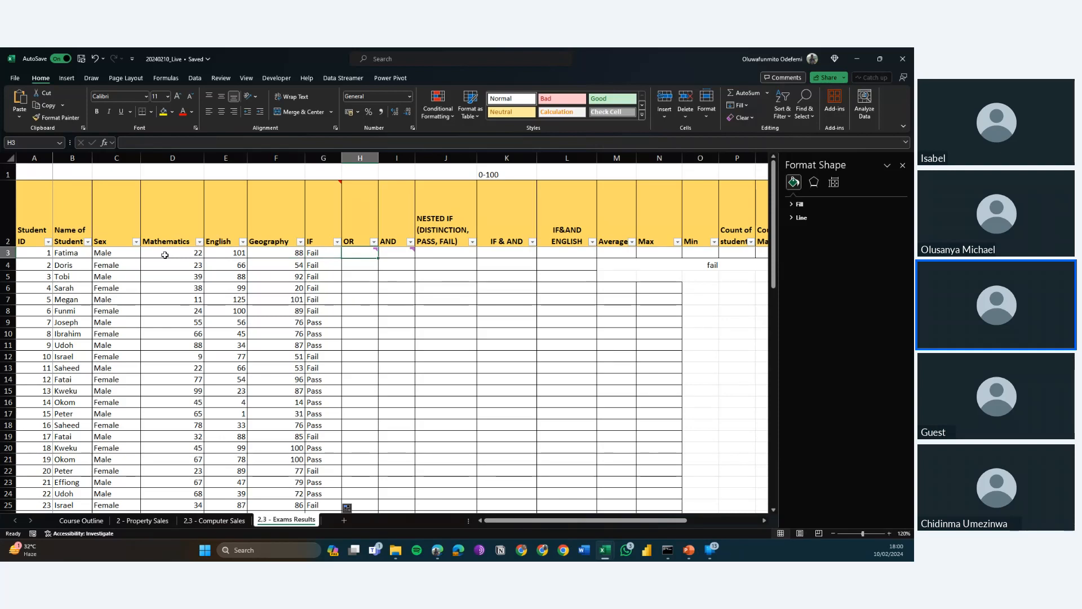
type("=OR")
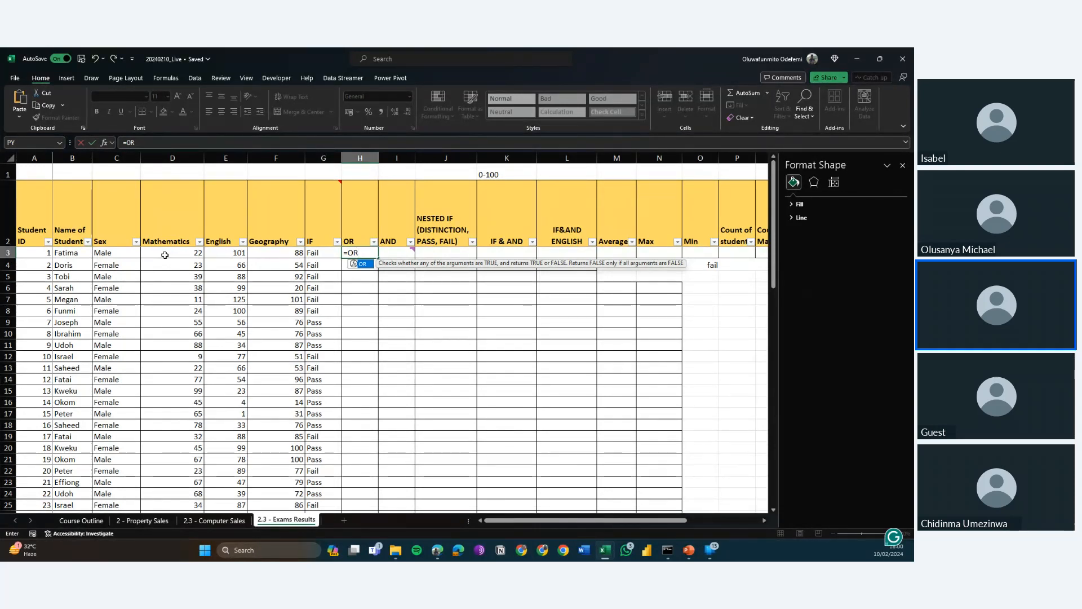
type("(")
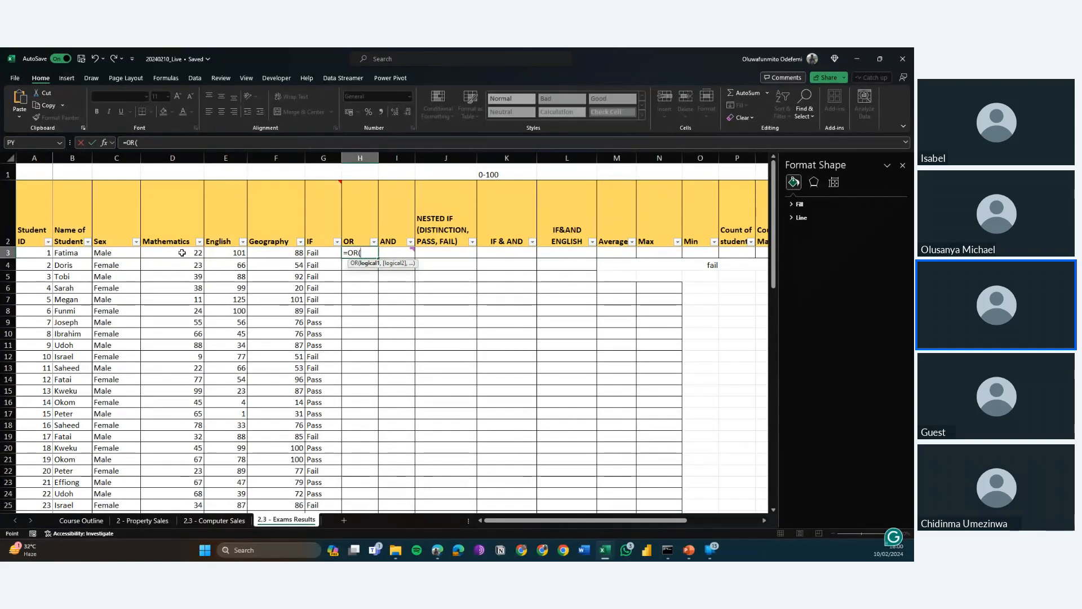
left_click(182, 252)
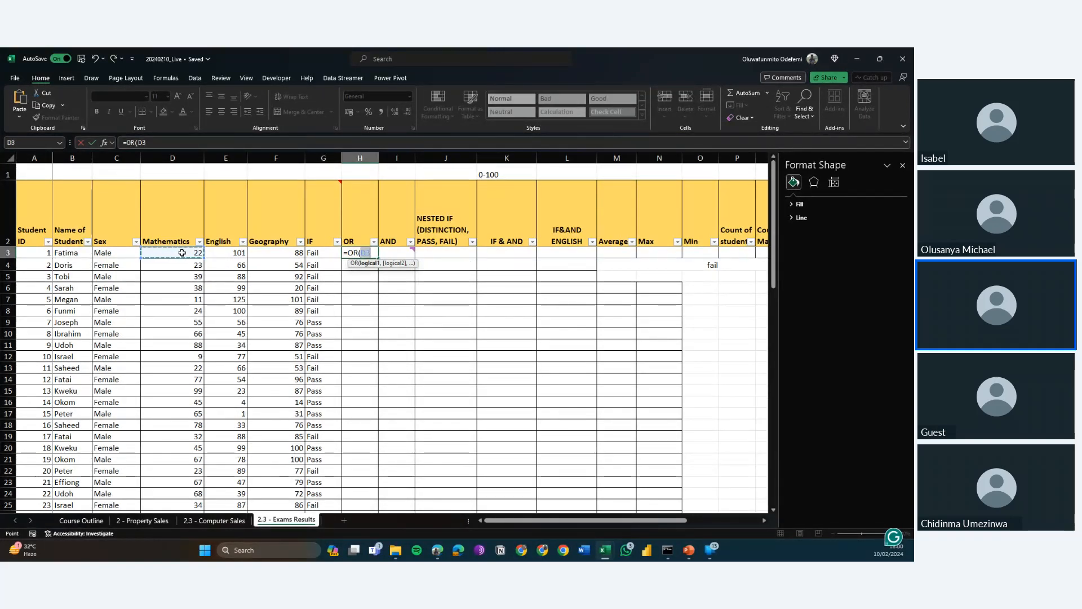
type(">")
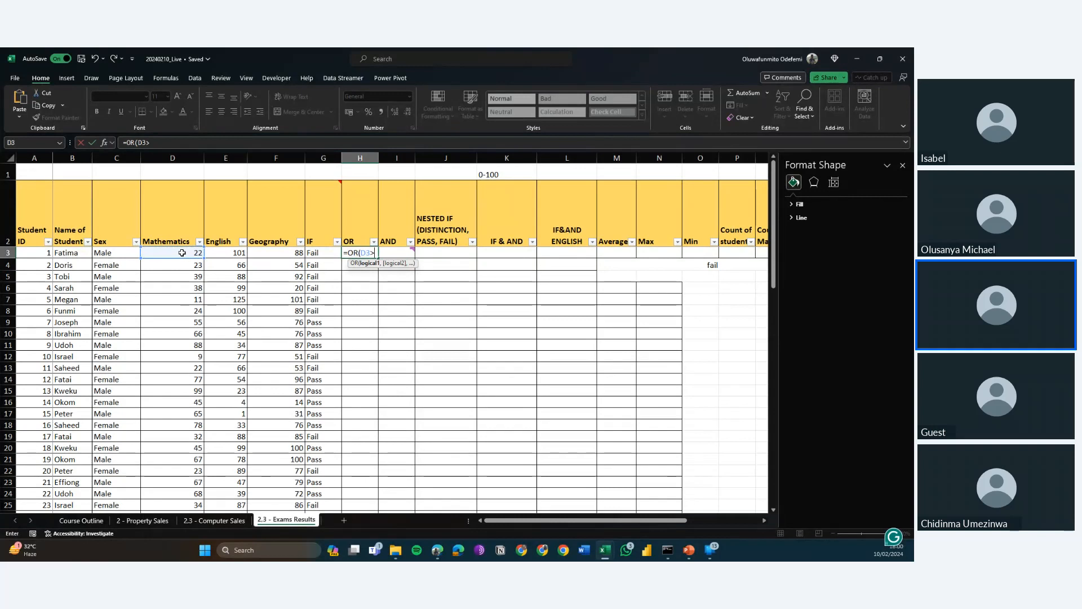
type("49,")
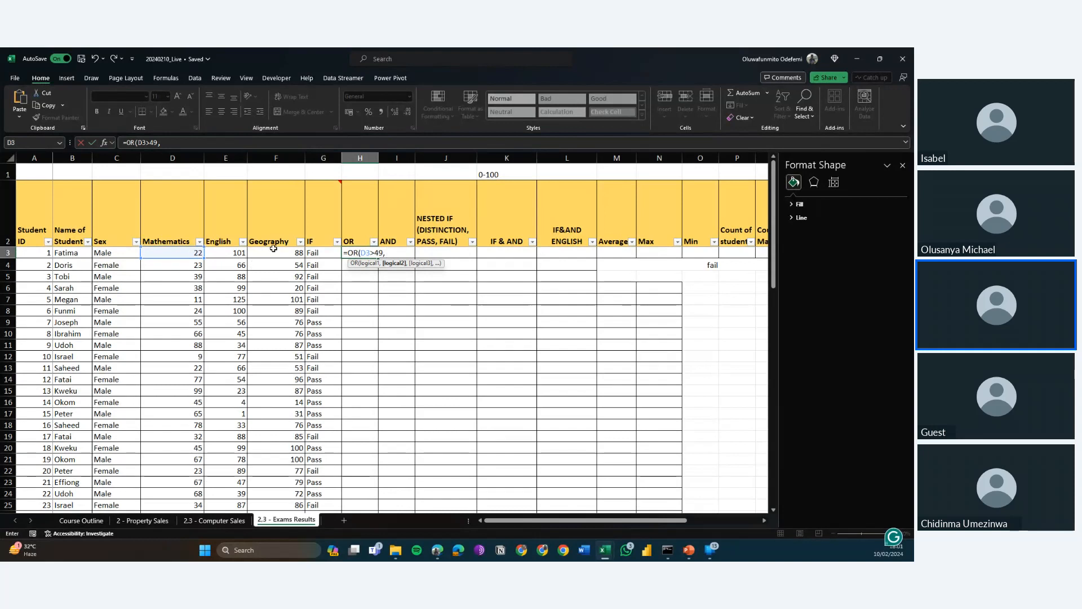
Add the English test E3>49 and Geography test F3>49 to the OR formula and enter it in H3.
left_click(230, 252)
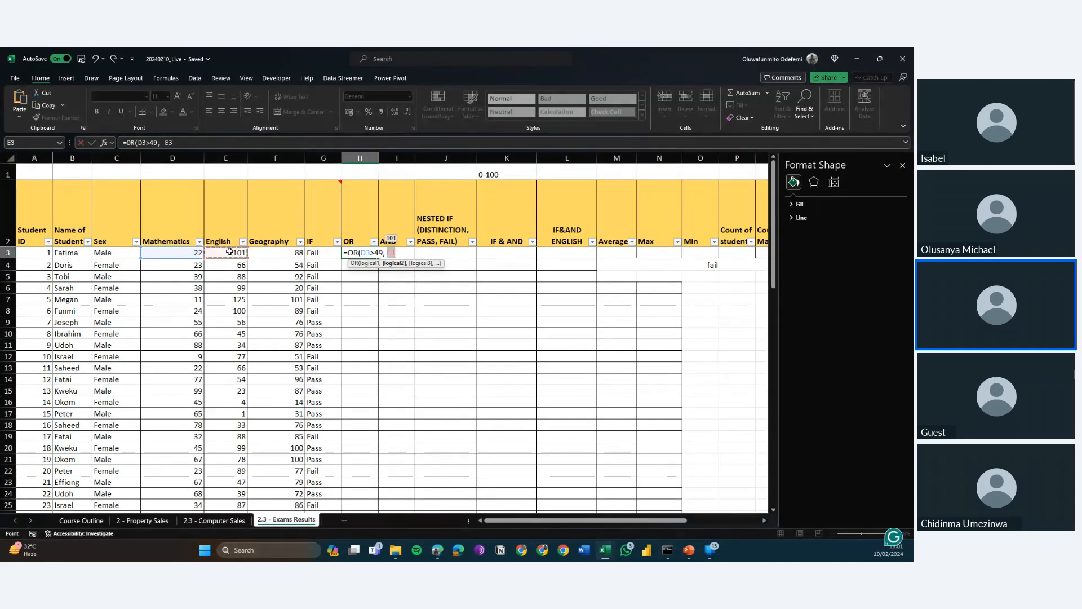
type(">")
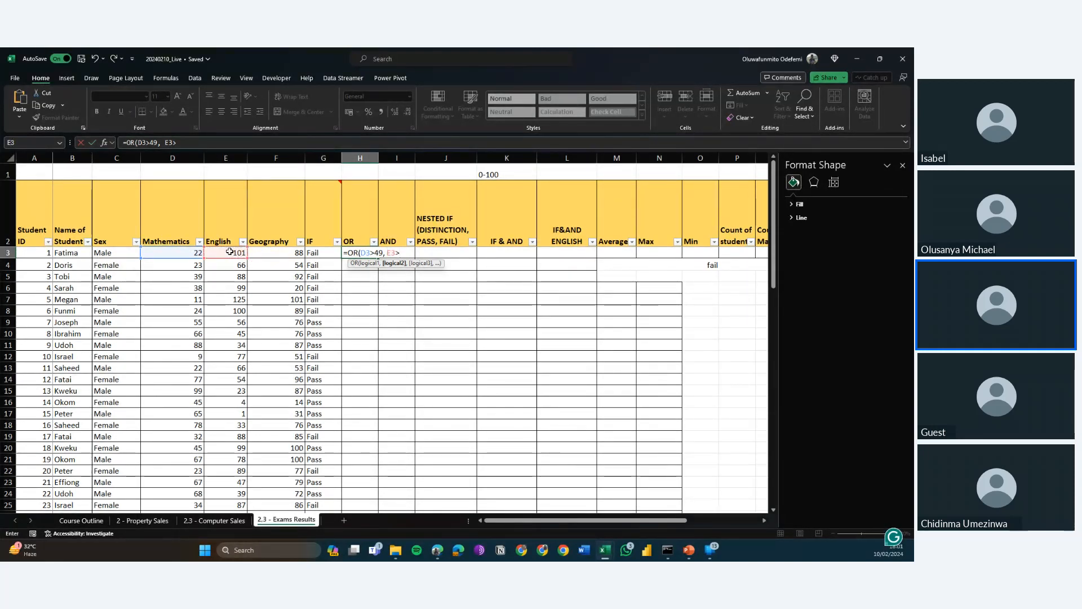
type("49, ")
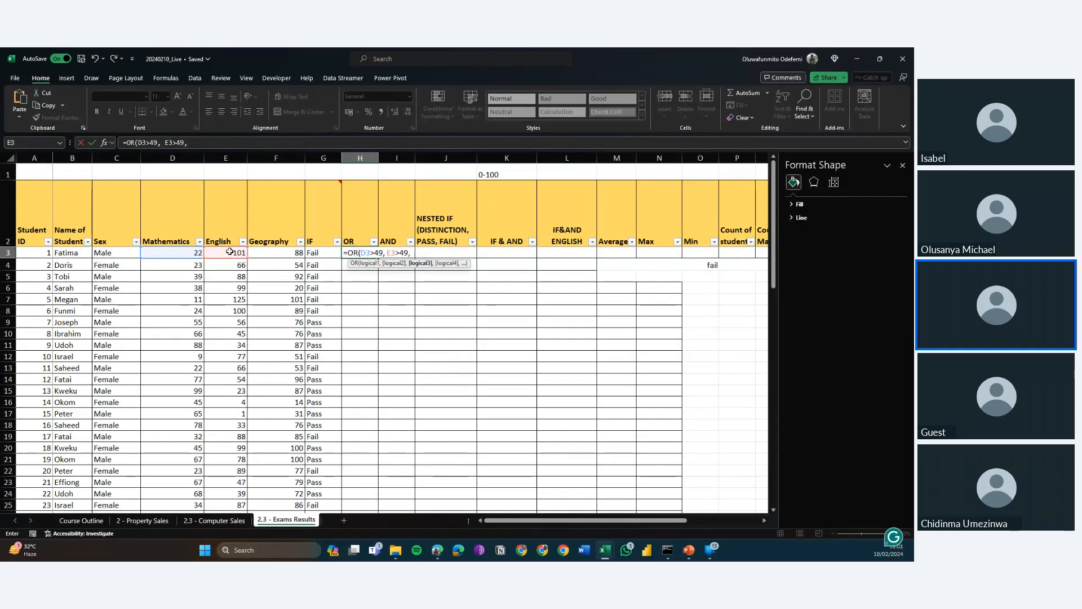
type("F3")
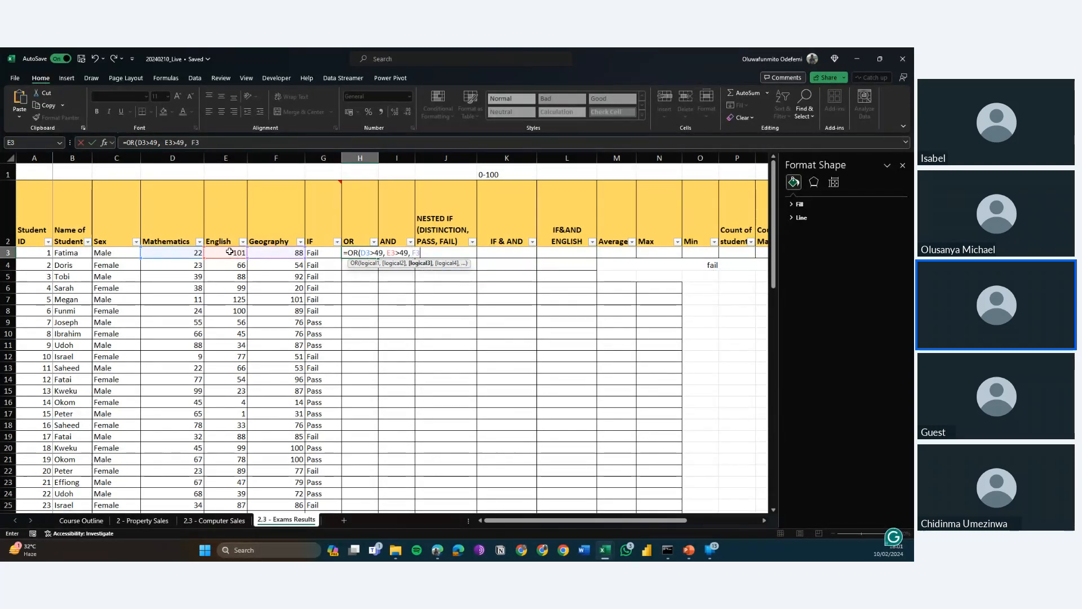
type(">4")
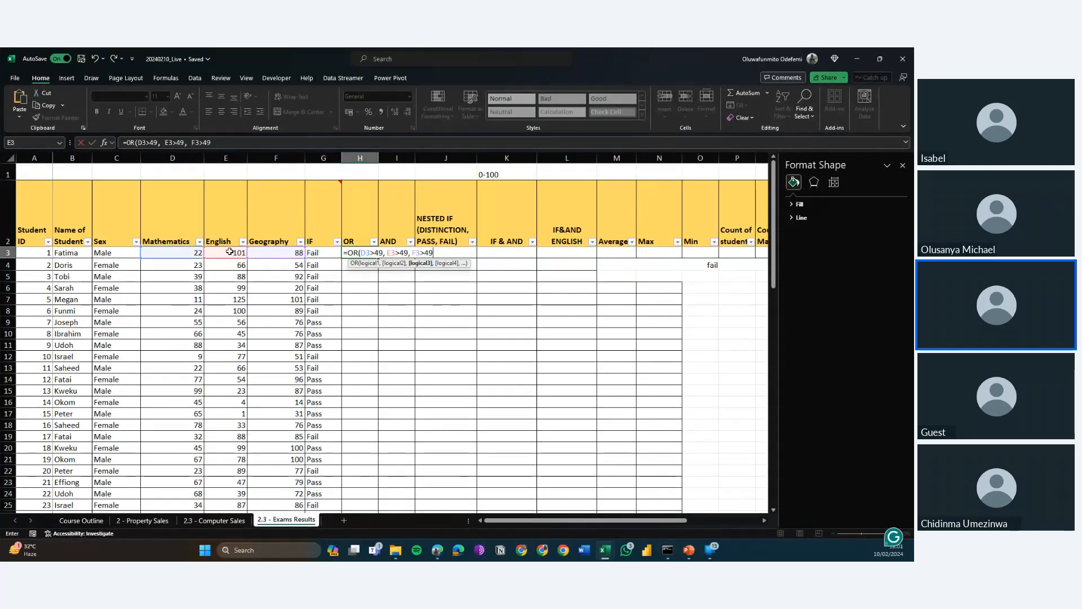
type("9)")
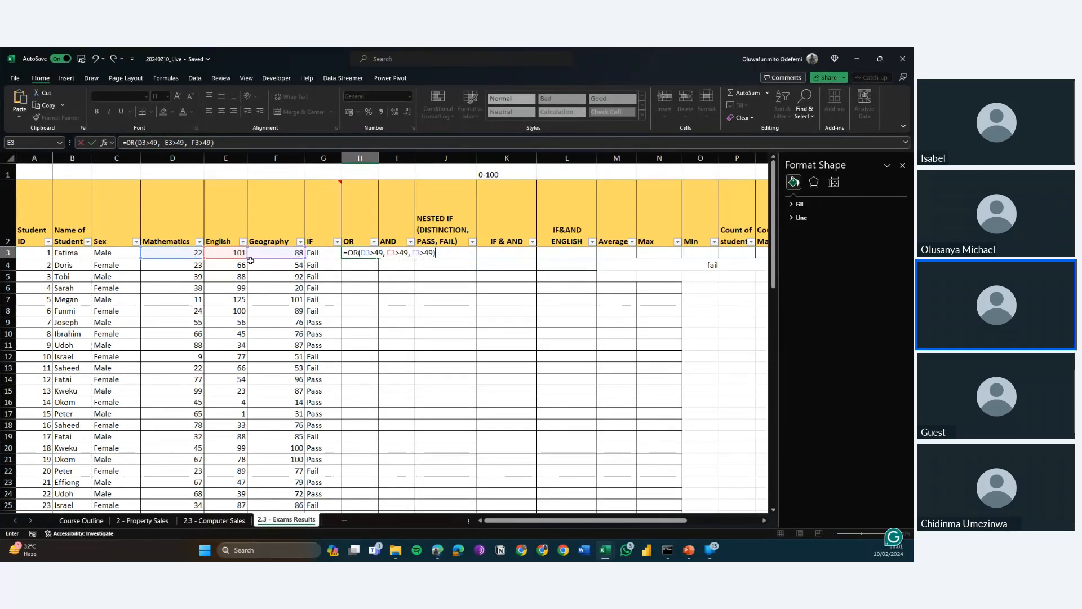
key("Return")
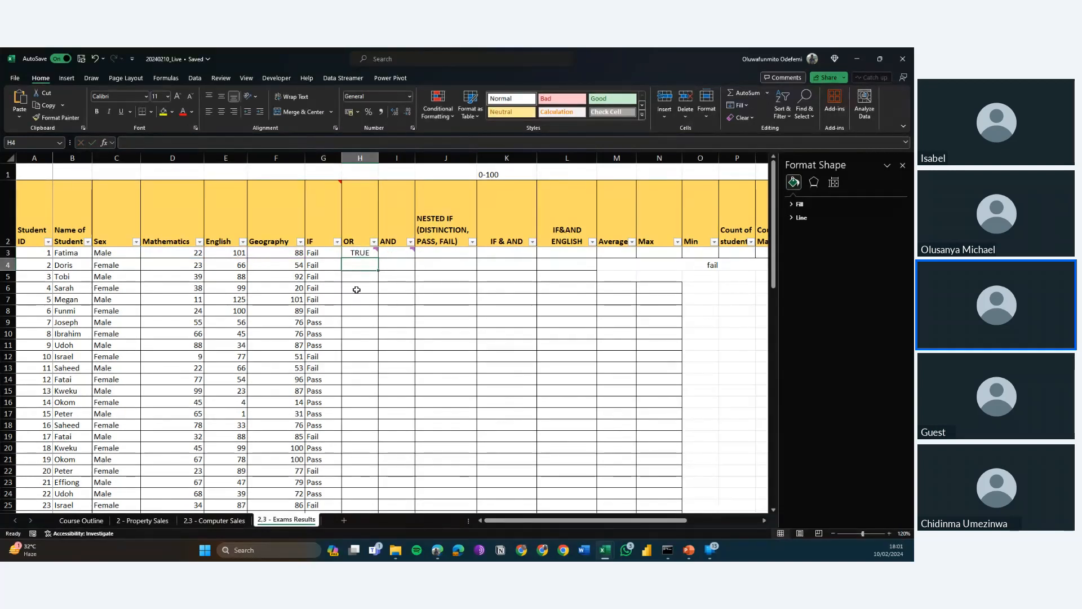
Fill the OR formula from H3 down to H33 and check its references in the first rows.
left_click(364, 253)
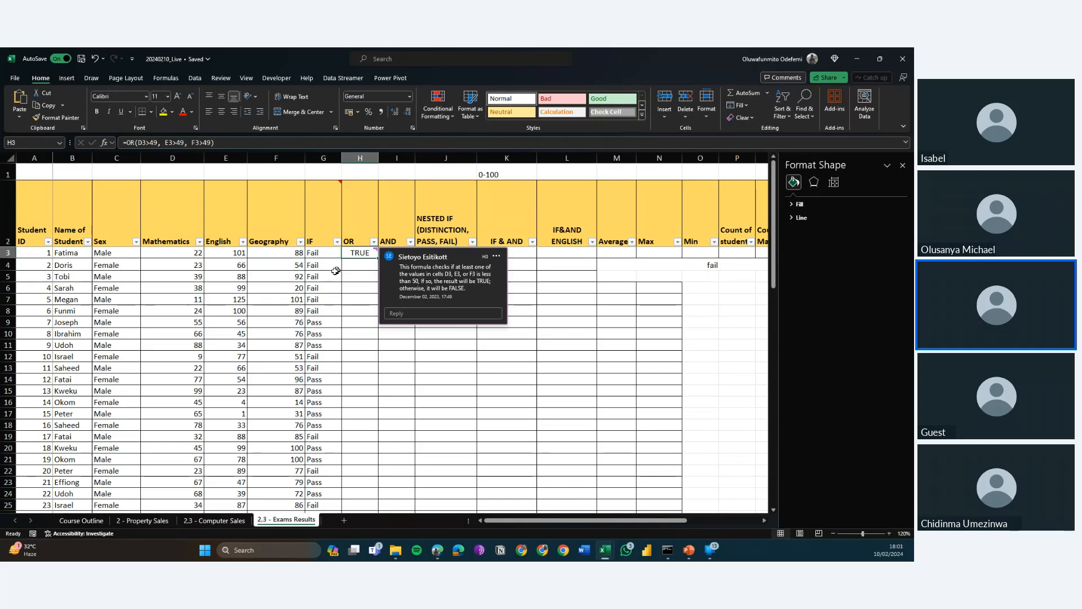
left_click(237, 254)
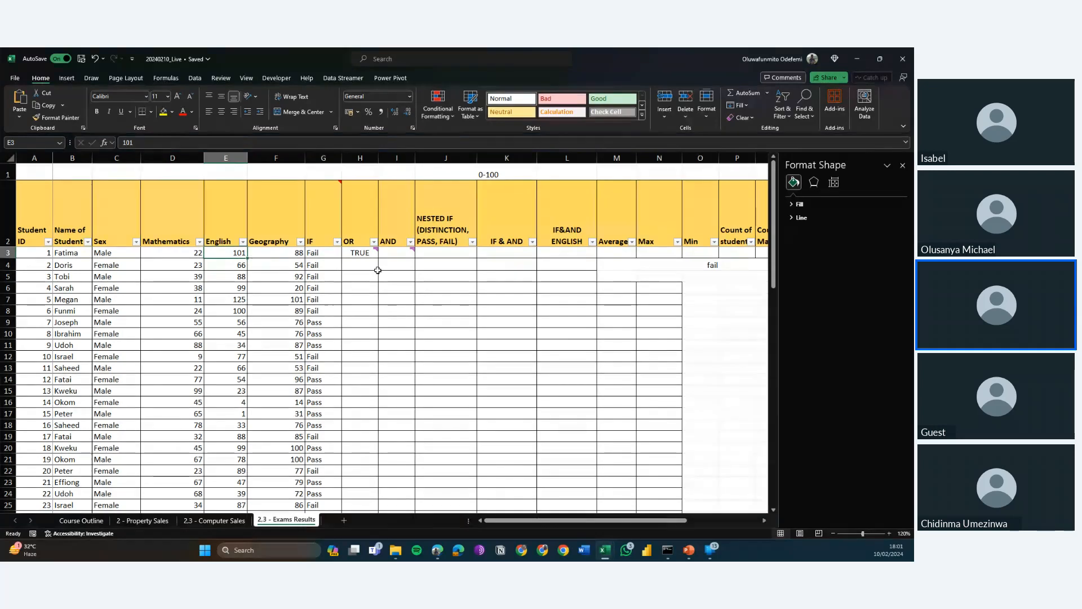
left_click(365, 252)
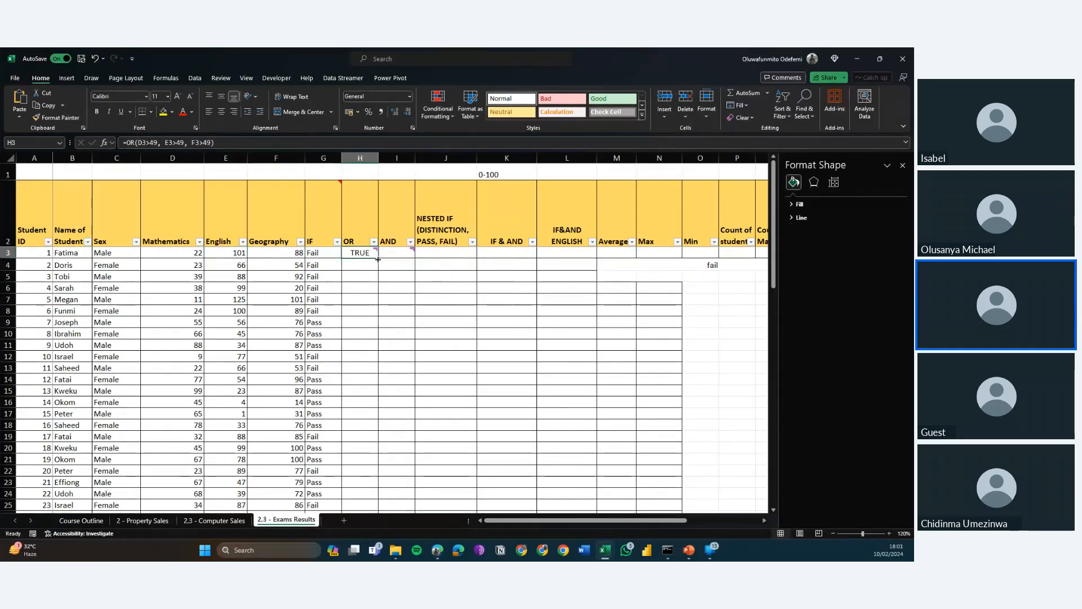
double_click(377, 259)
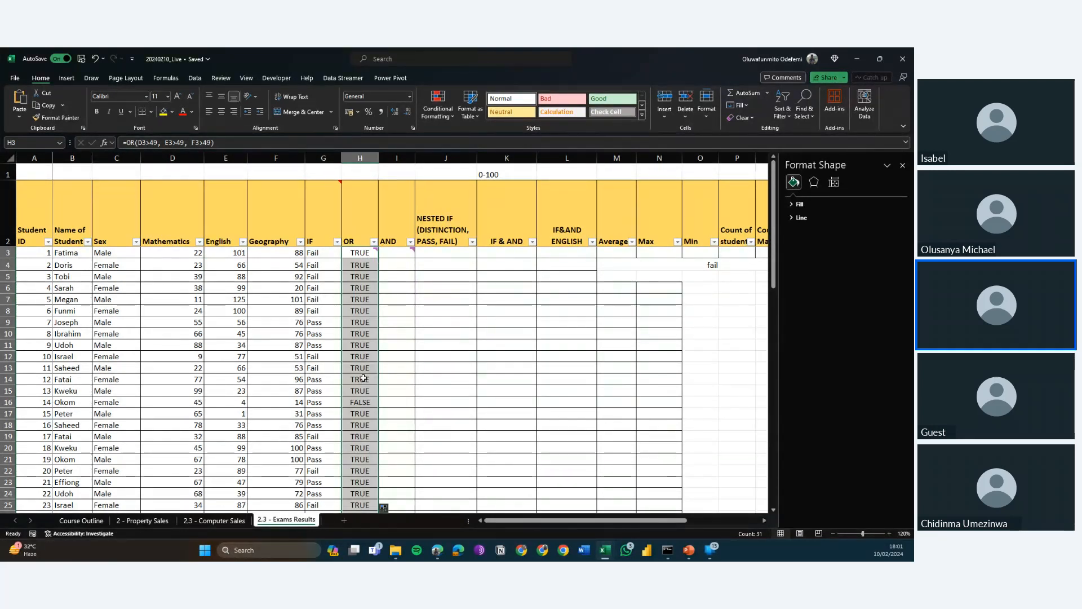
key("Down")
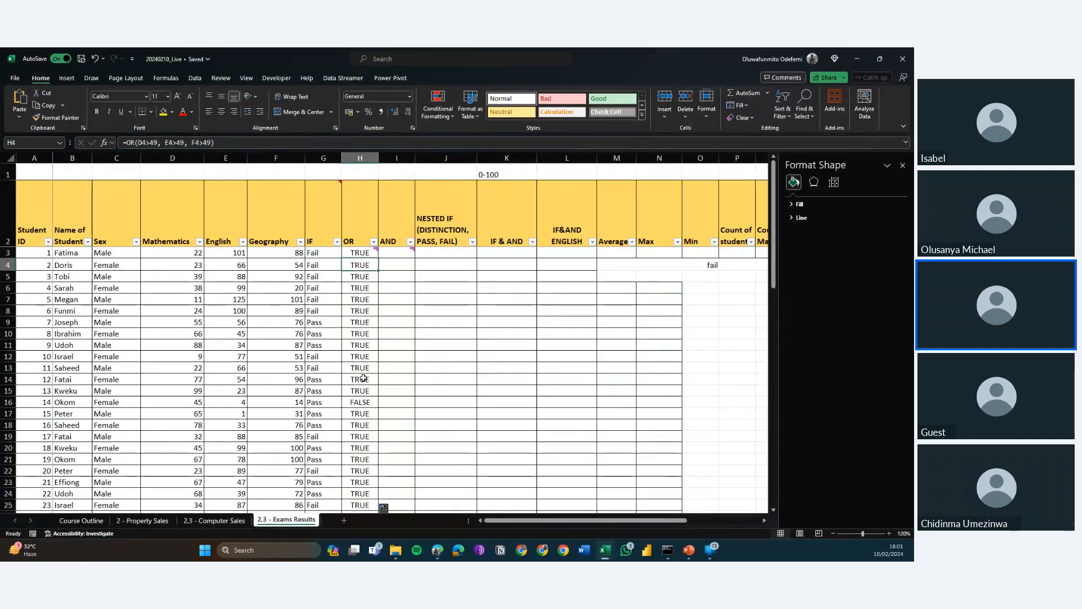
key("Down")
key("Down")
key("Down")
key("Down")
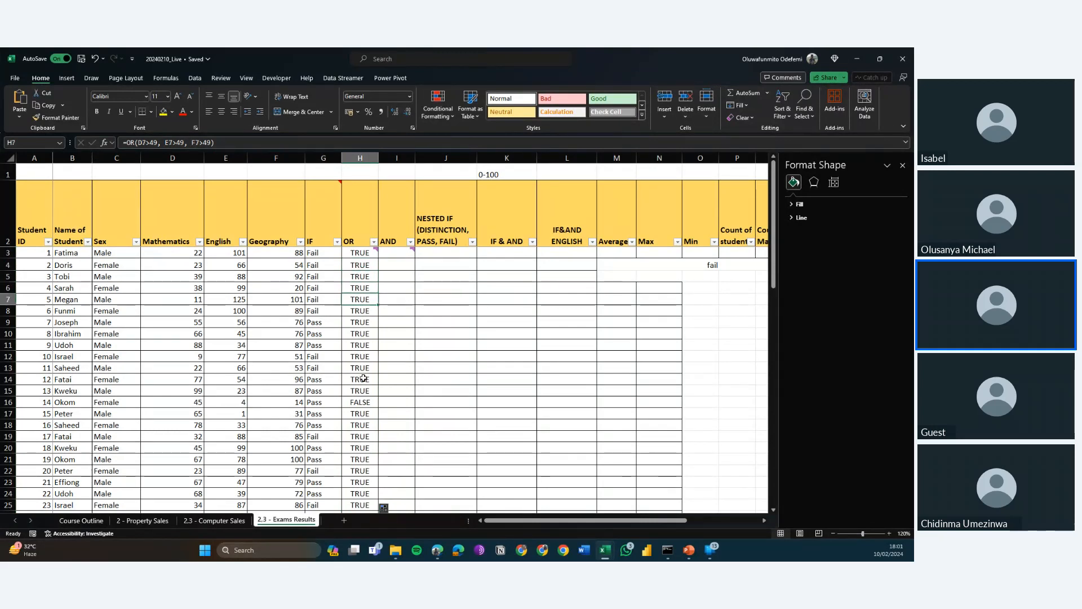
key("Down")
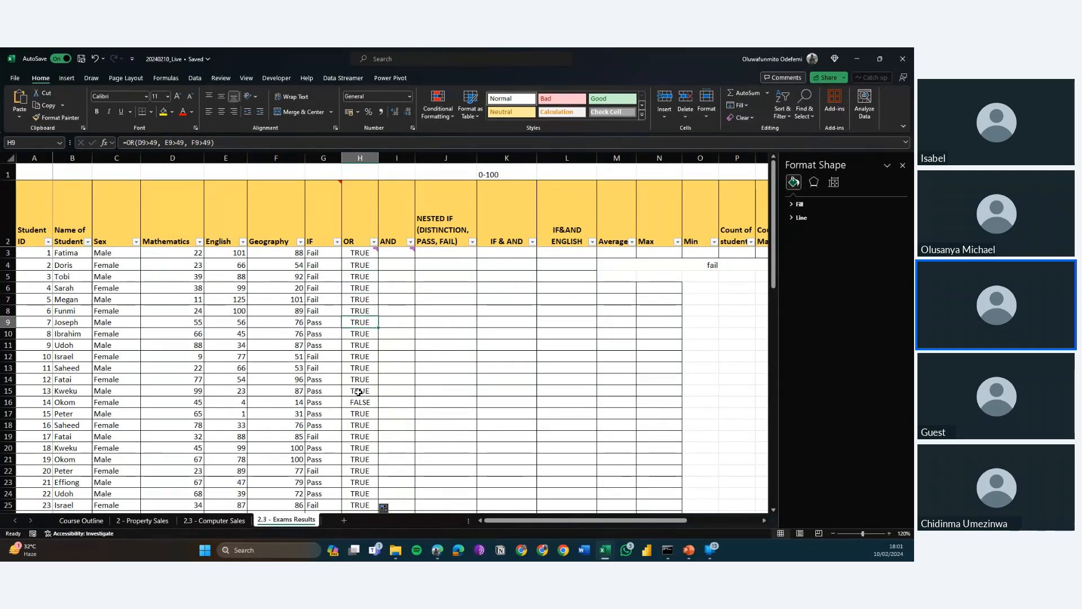
Compare the OR result in H16 with that student's Mathematics, English and Geography scores in row 16.
left_click(350, 410)
key("Up")
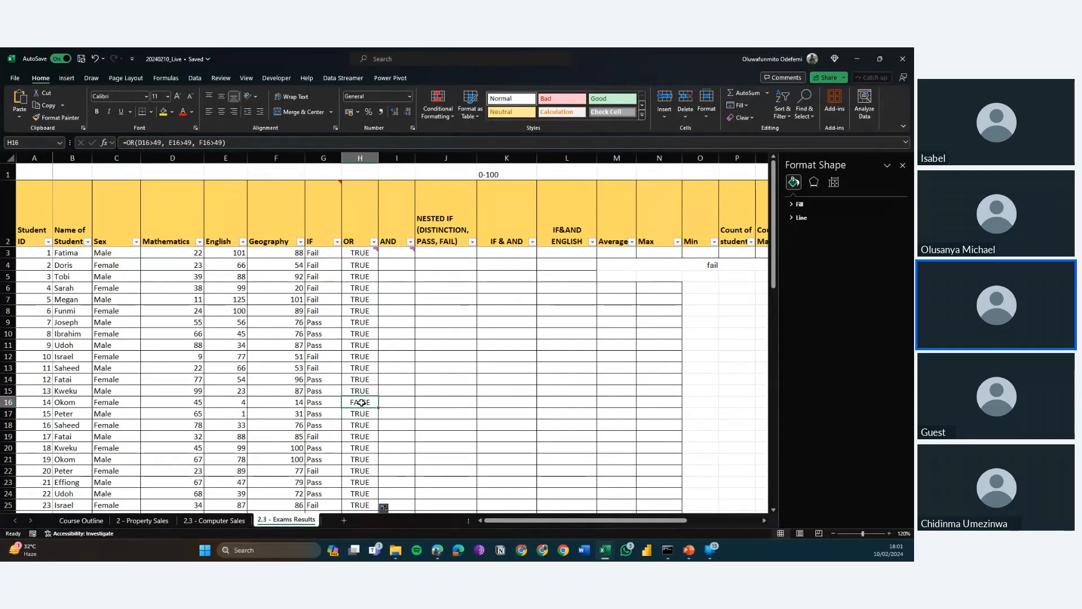
key("Left")
key("Left")
key("Left")
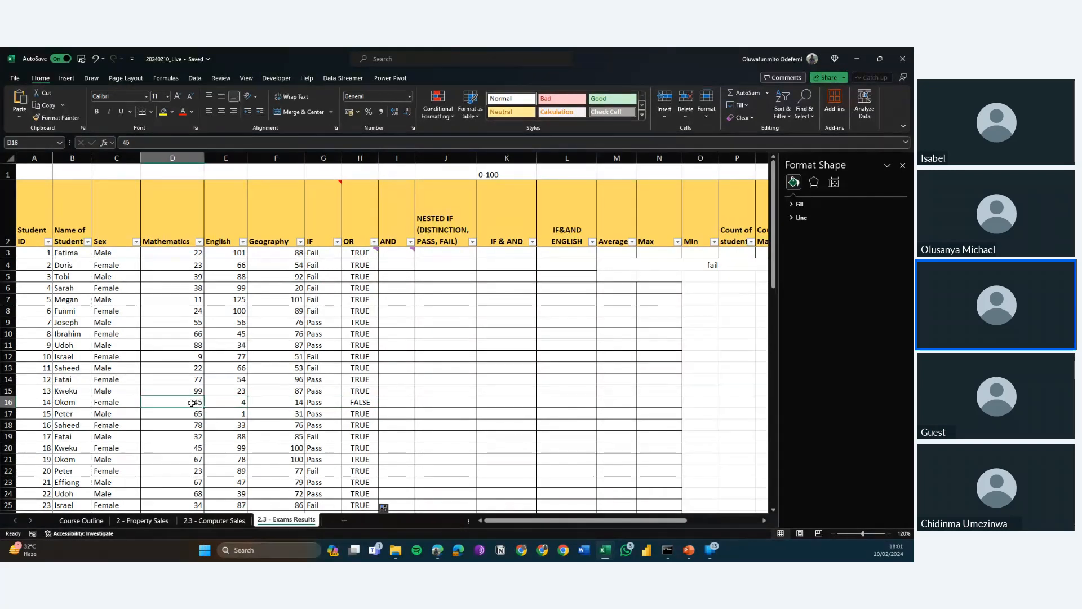
key("Right")
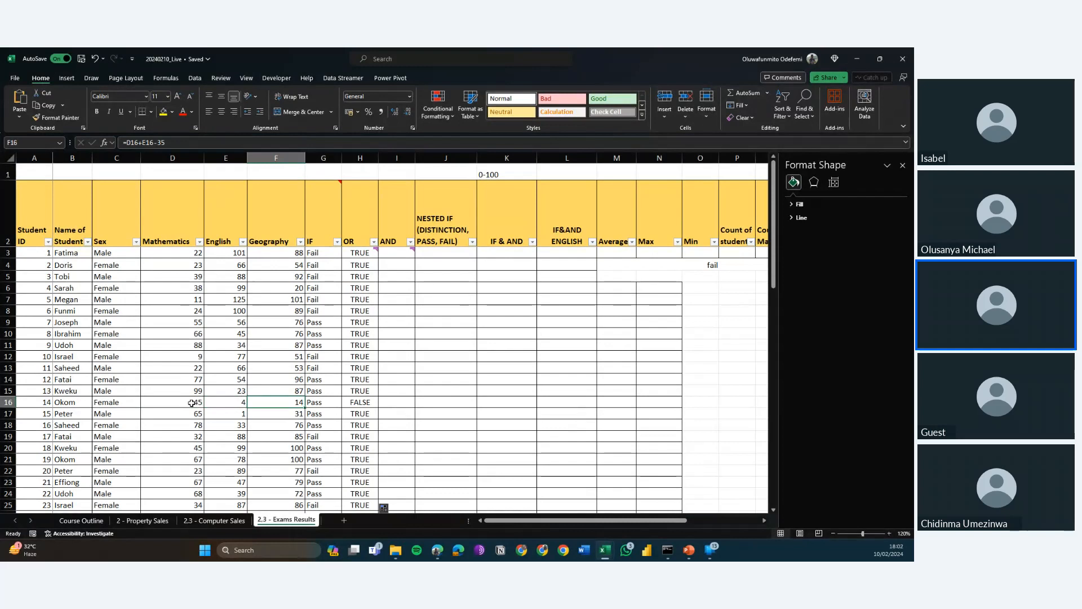
key("Right")
key("Right")
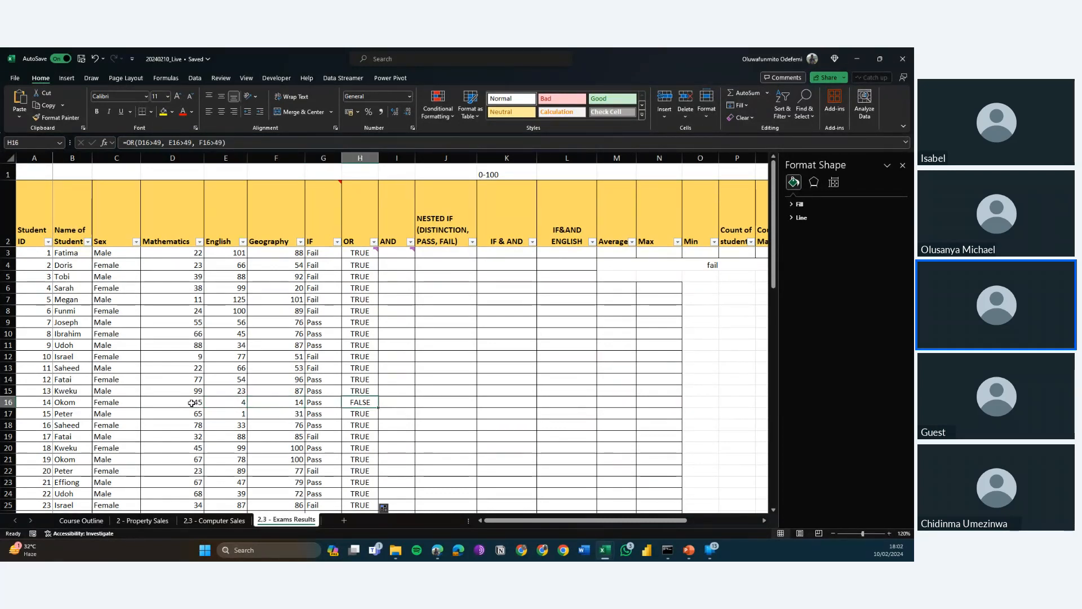
Review the OR column's results and formulas down to row 33 and back up to row 3.
key("Down")
key("Down")
key("Down")
key("Down")
key("Down")
key("Down")
key("Down")
key("Down")
key("Down")
key("Down")
key("Down")
key("Down")
key("Down")
key("Down")
key("Down")
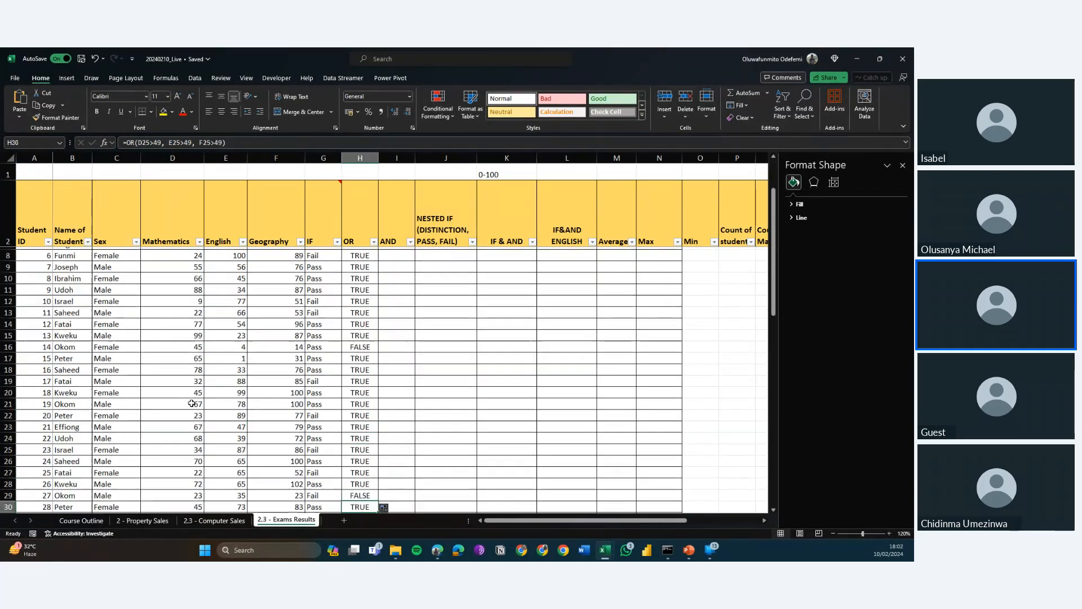
key("Down")
key("Down")
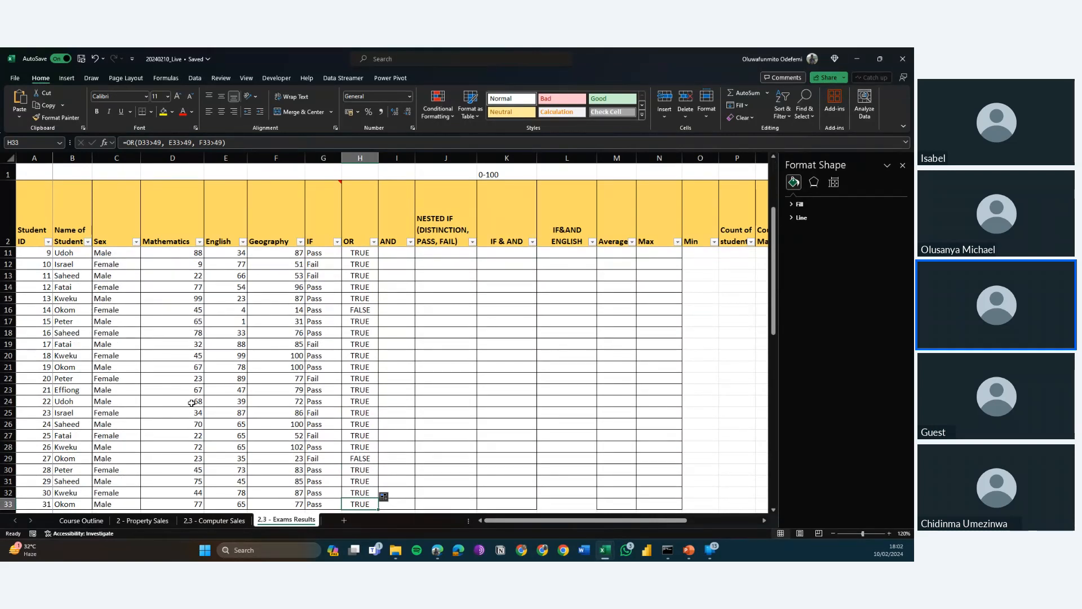
key("Down")
key("Down")
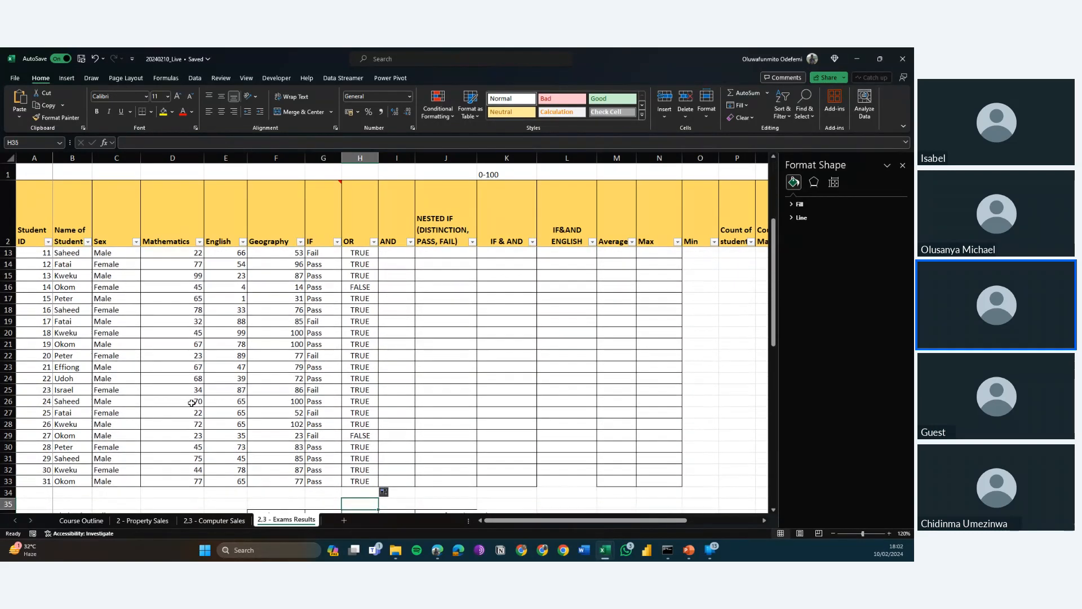
key("Up")
key("Up")
key("Up")
key("Up")
key("Up")
key("Up")
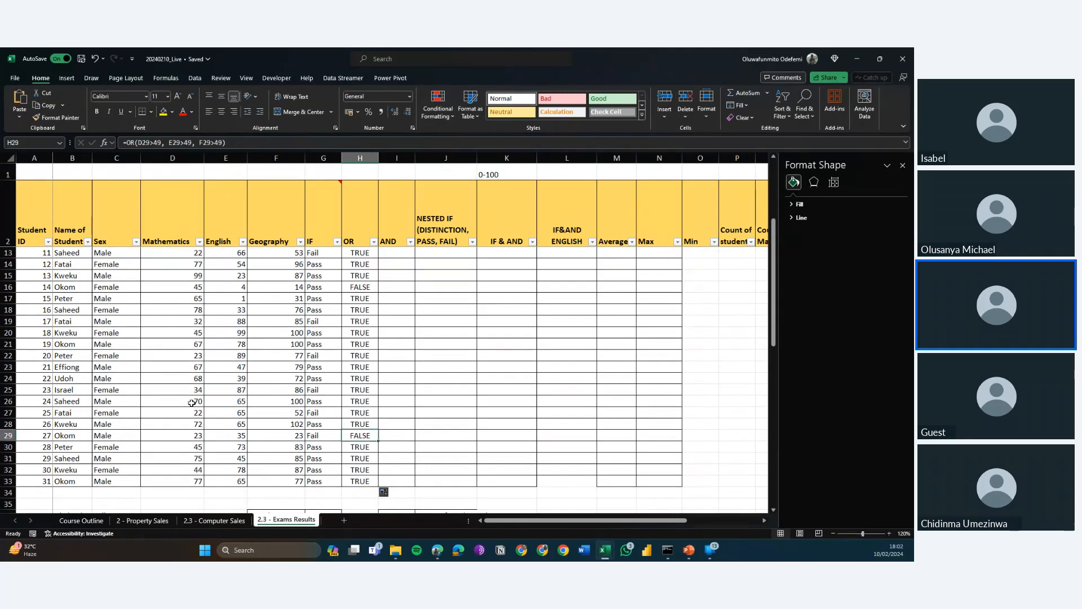
key("Up")
key("Up")
key("Up")
key("Up")
key("Up")
key("Up")
key("Up")
key("Up")
key("Up")
key("Up")
key("Up")
key("Up")
key("Up")
key("Up")
key("Up")
key("Up")
key("Up")
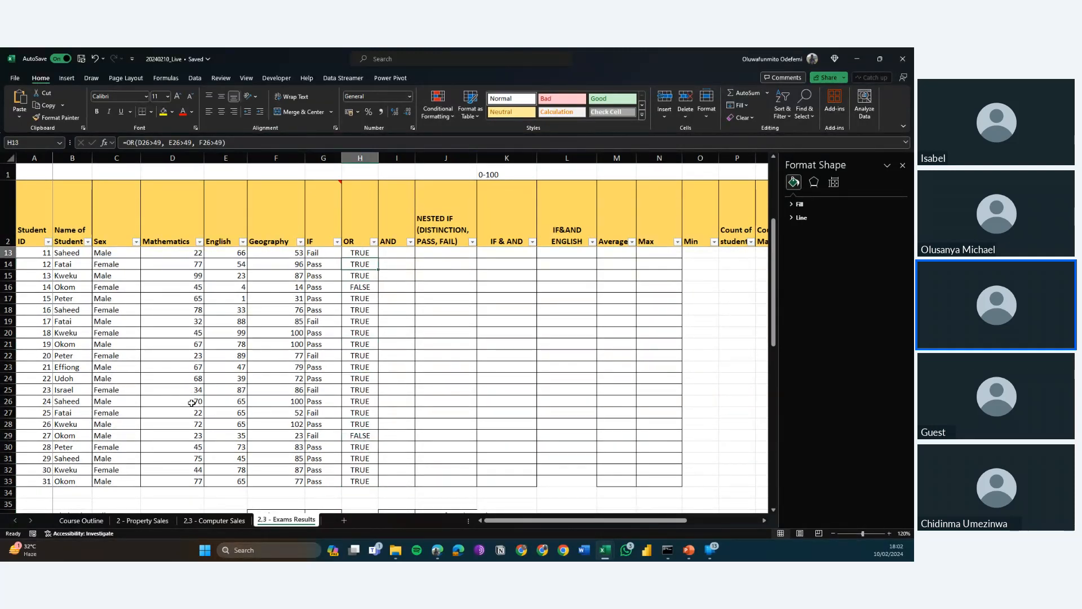
key("Up")
key("Up")
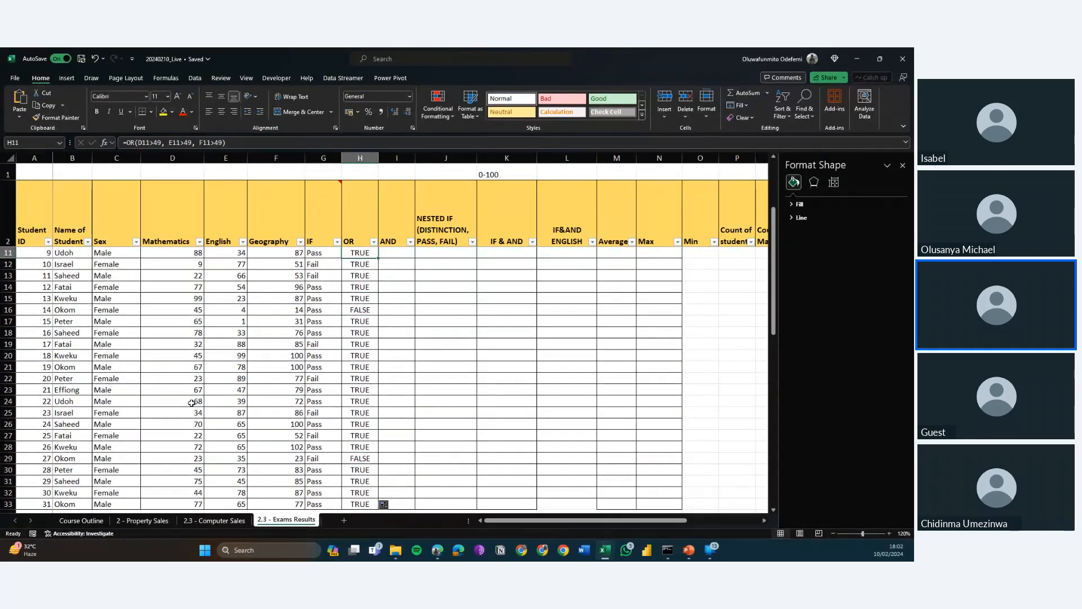
key("Up")
key("Up")
key("Up")
key("Up")
key("Up")
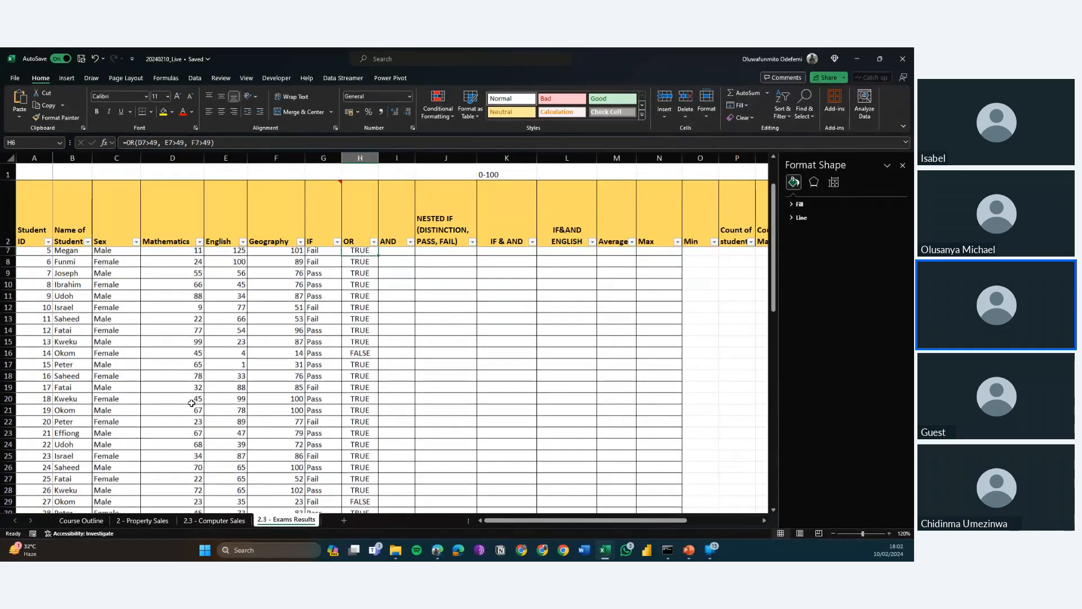
key("Up")
key("Up")
key("Right")
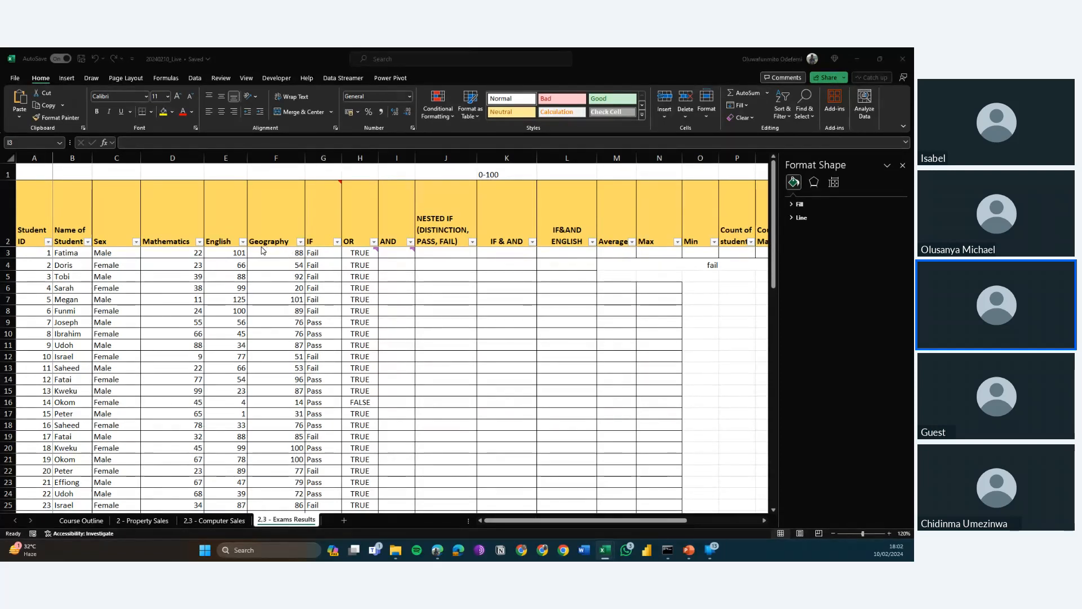
Change the Mathematics test in H3's OR formula to D3>39.
left_click(356, 254)
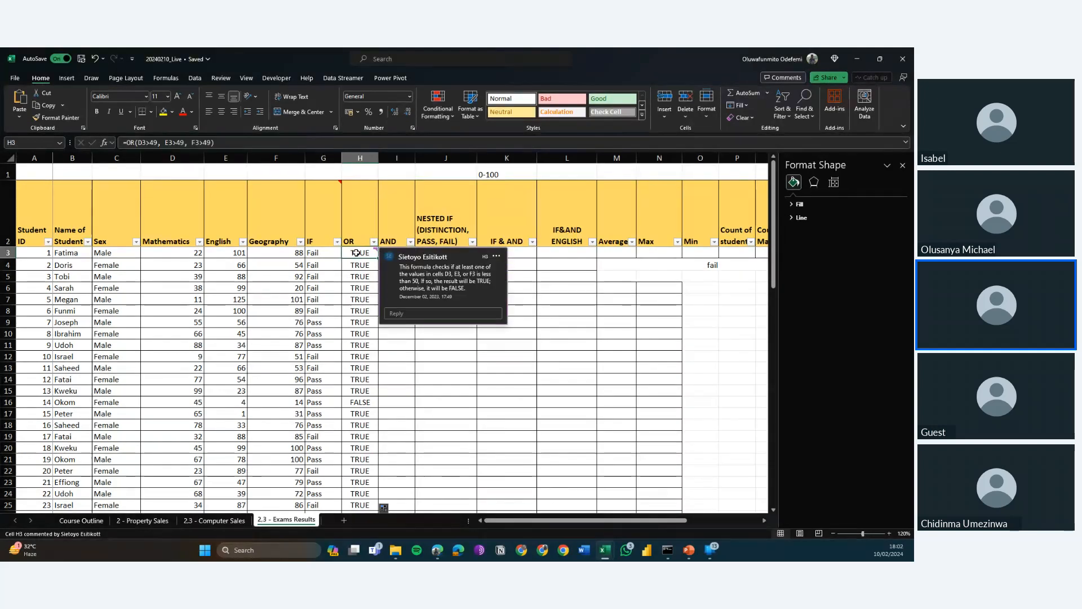
left_click(154, 142)
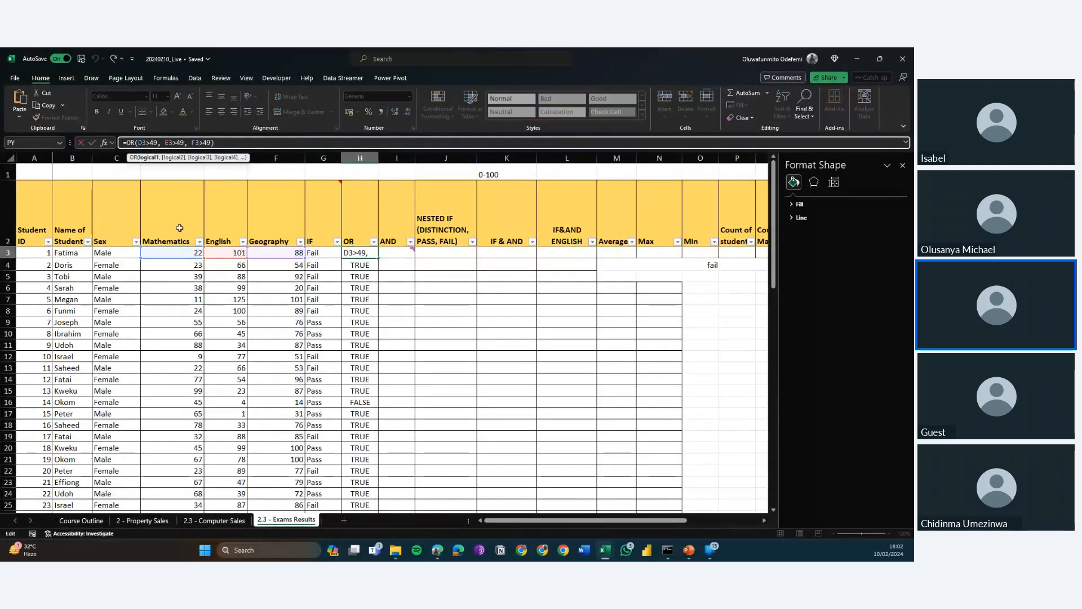
key("BackSpace")
type("3")
key("Right")
key("Right")
key("Right")
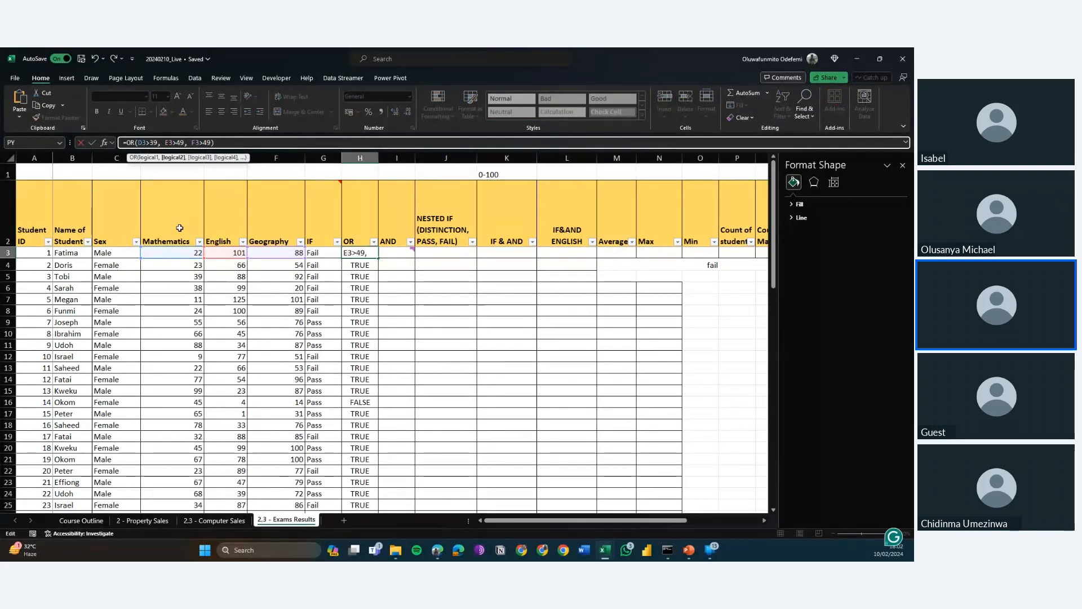
Change the English and Geography tests in H3's OR formula to E3>39 and F3>39, and refill it down to H33.
key("Right")
key("Right")
key("Right")
key("Right")
key("BackSpace")
type("3")
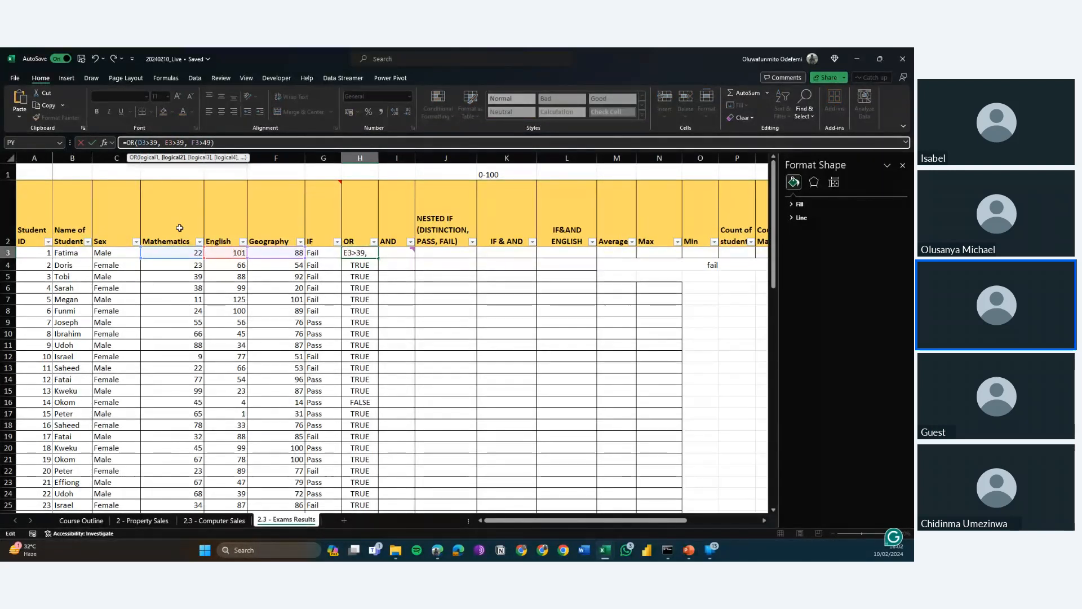
key("Right")
key("Right")
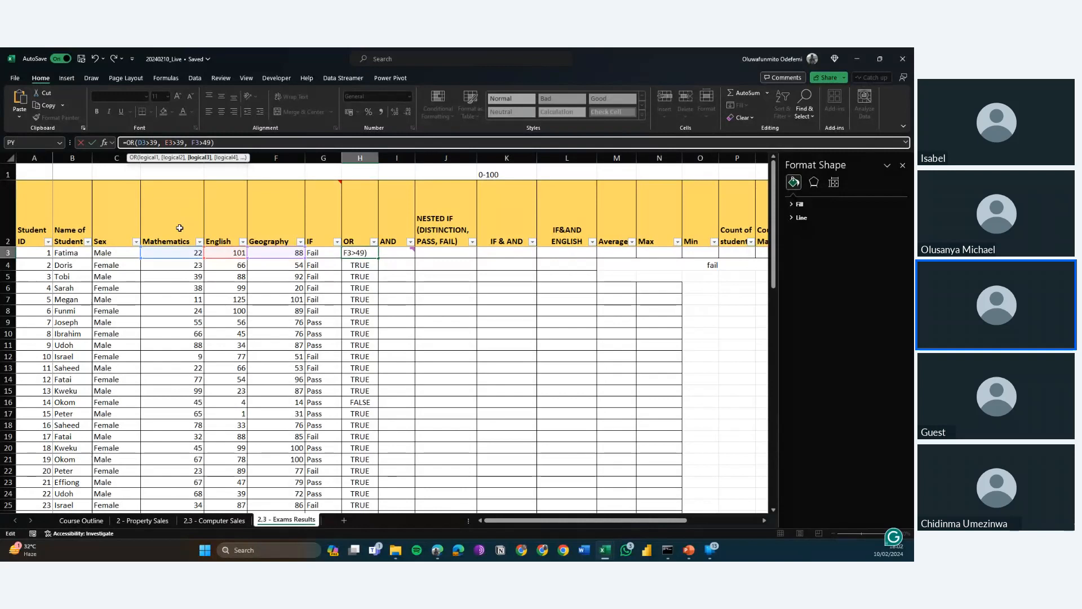
key("ctrl+Return")
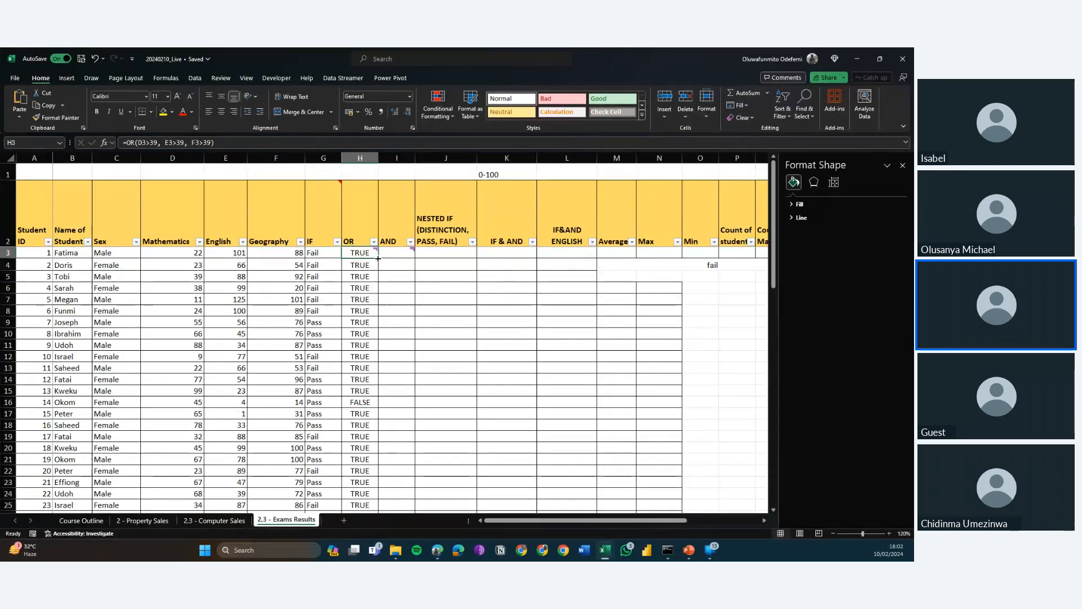
left_click_drag(376, 258, 352, 392)
scroll(368, 303, "up", 6)
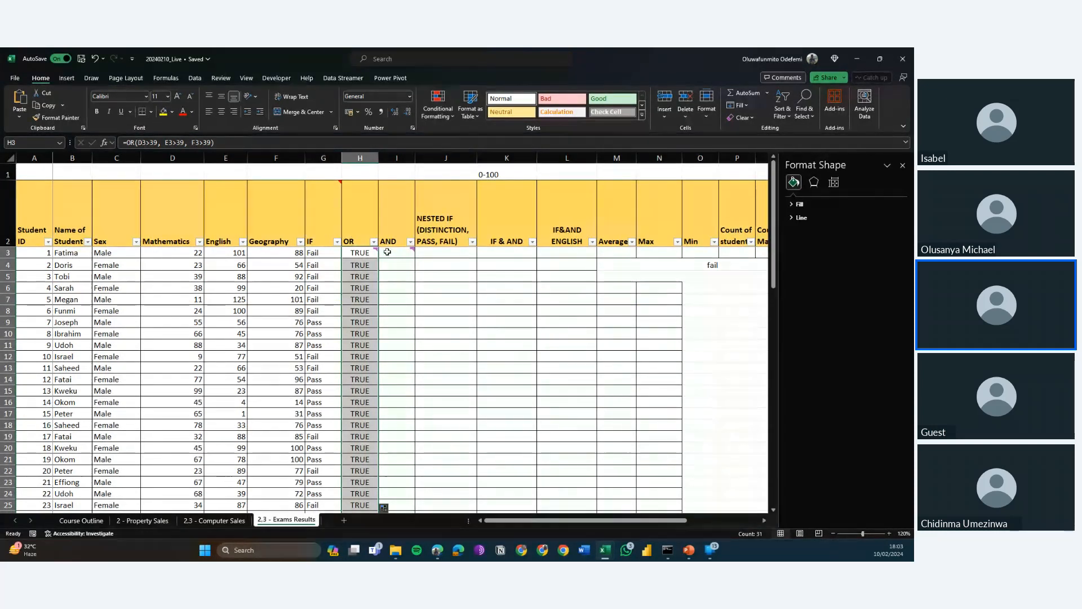
Enter =AND(D3>39, E3>39, F3>39) in I3 to test all three subject scores together.
left_click(387, 253)
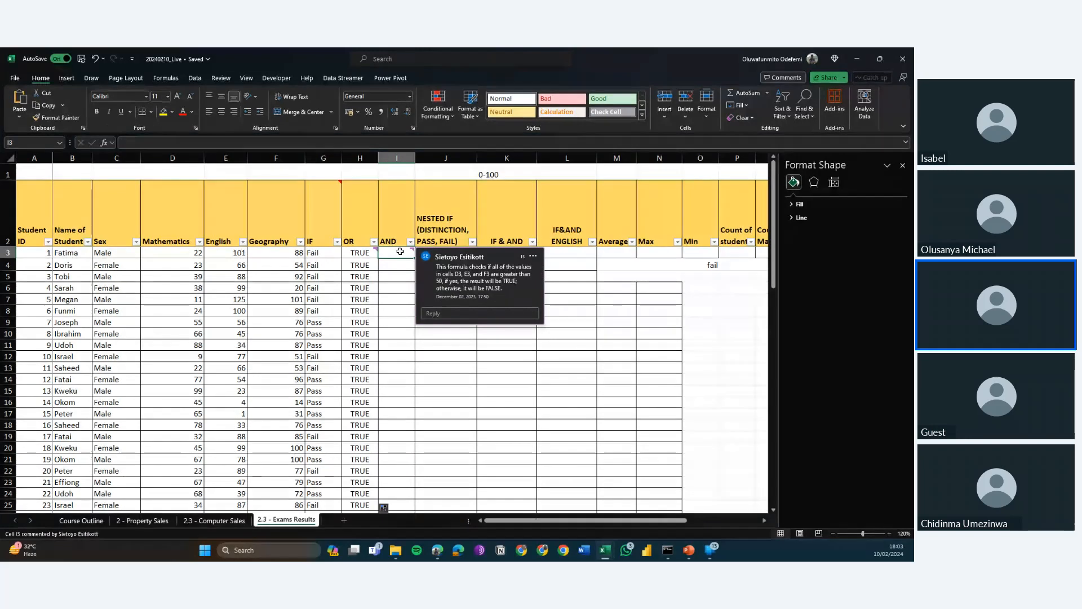
type("=AND(")
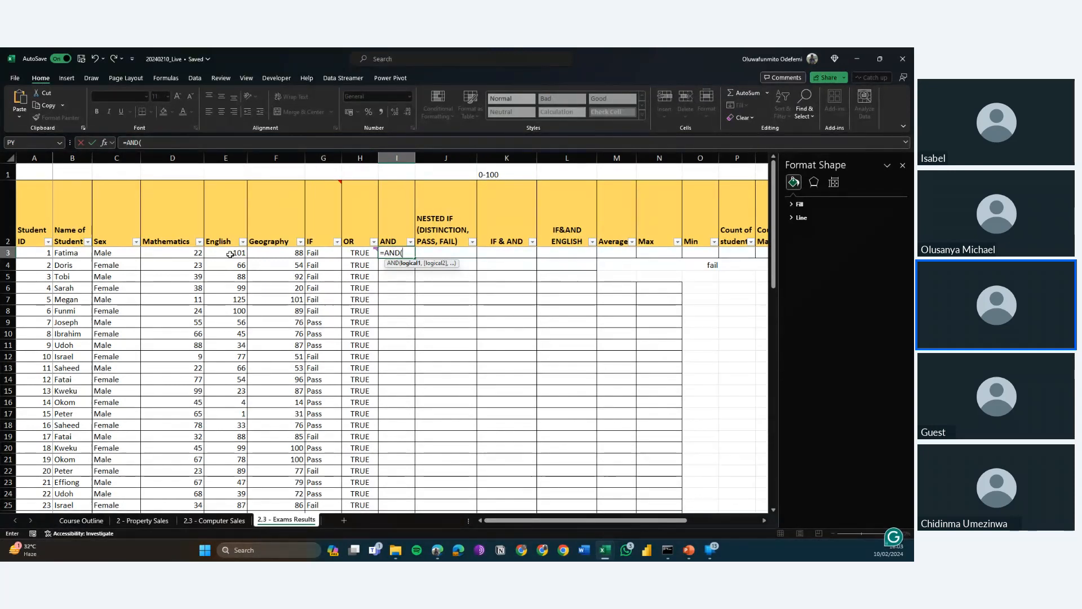
left_click(175, 253)
type(">3")
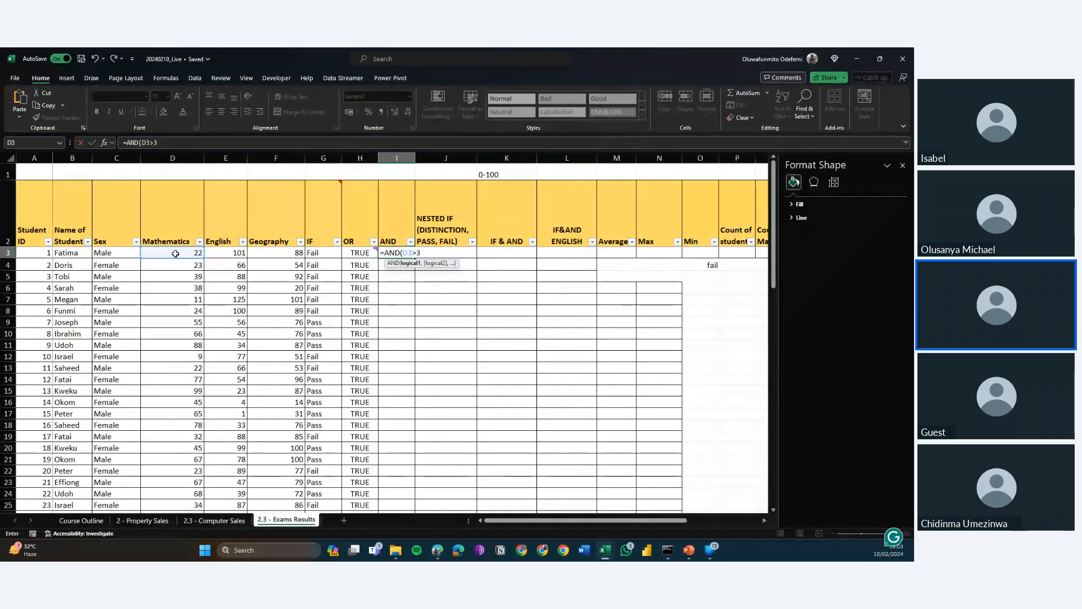
type("9, E3>39, E3>")
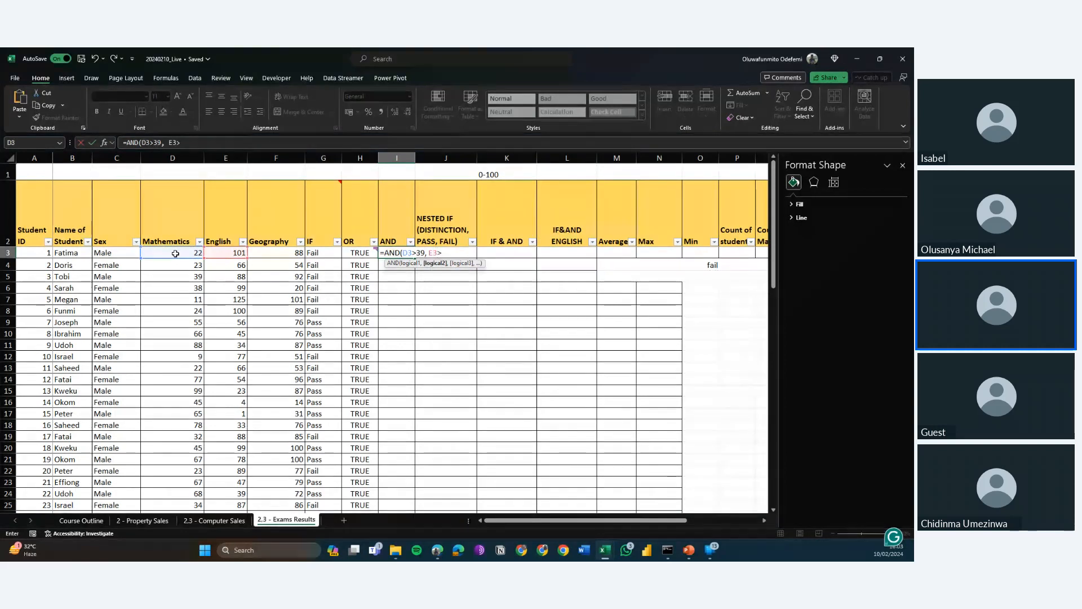
type("39,")
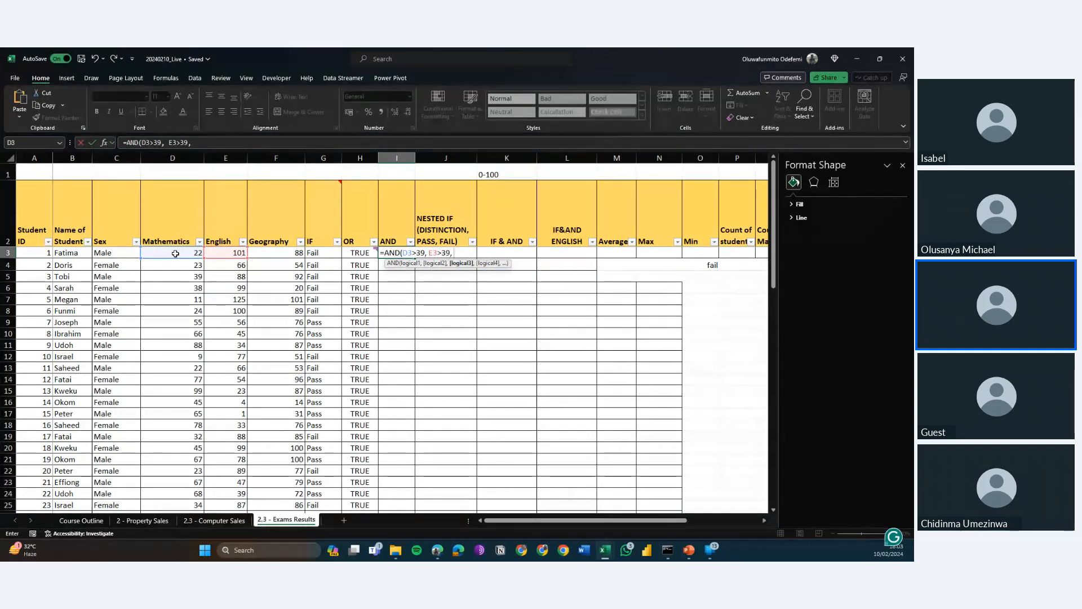
type(" F3")
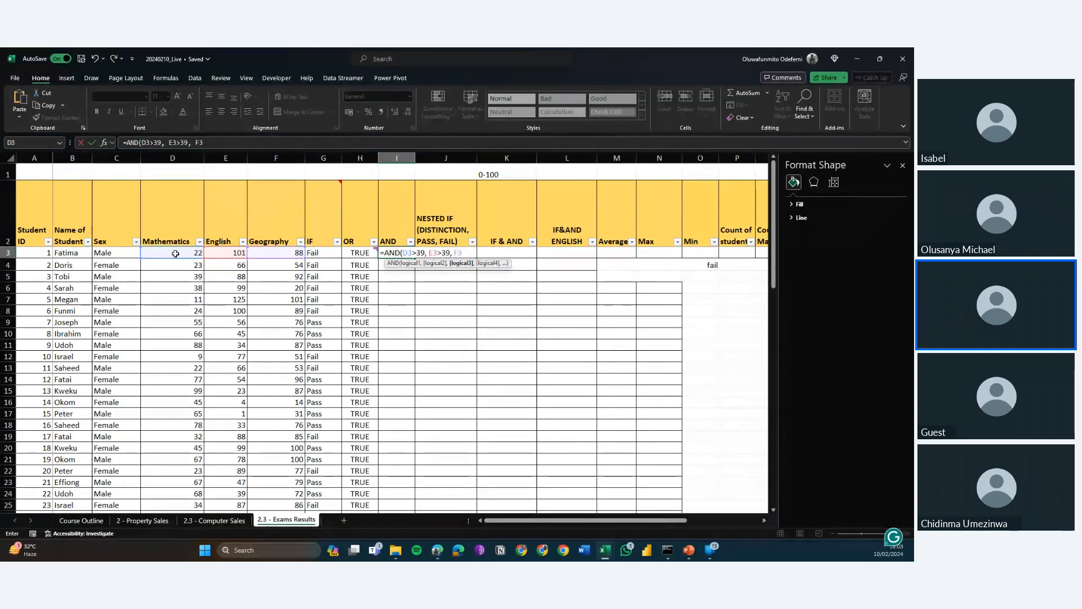
type(">39")
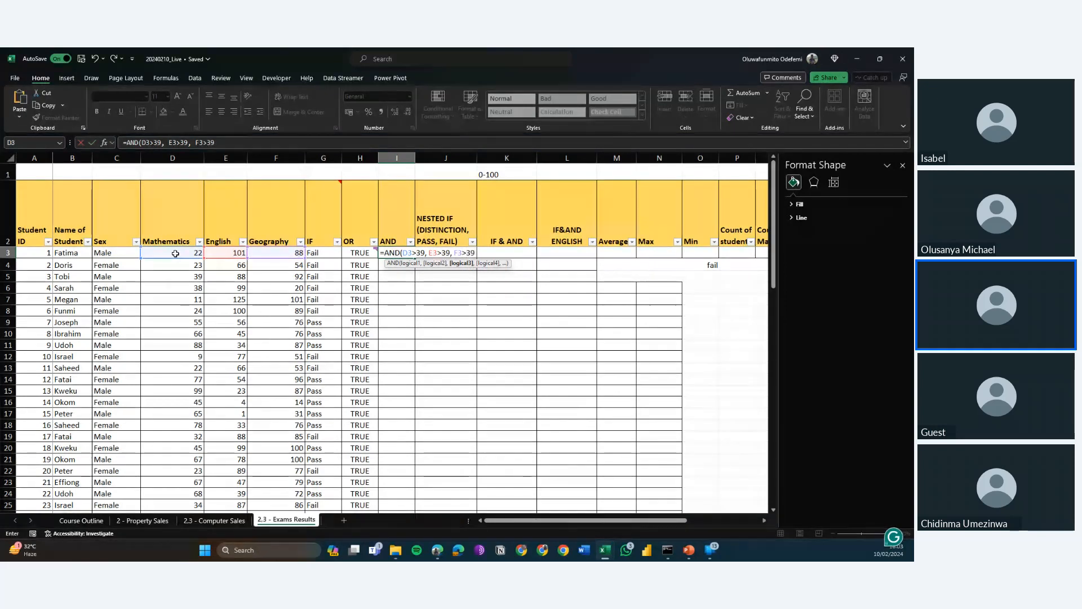
type(")")
key("Return")
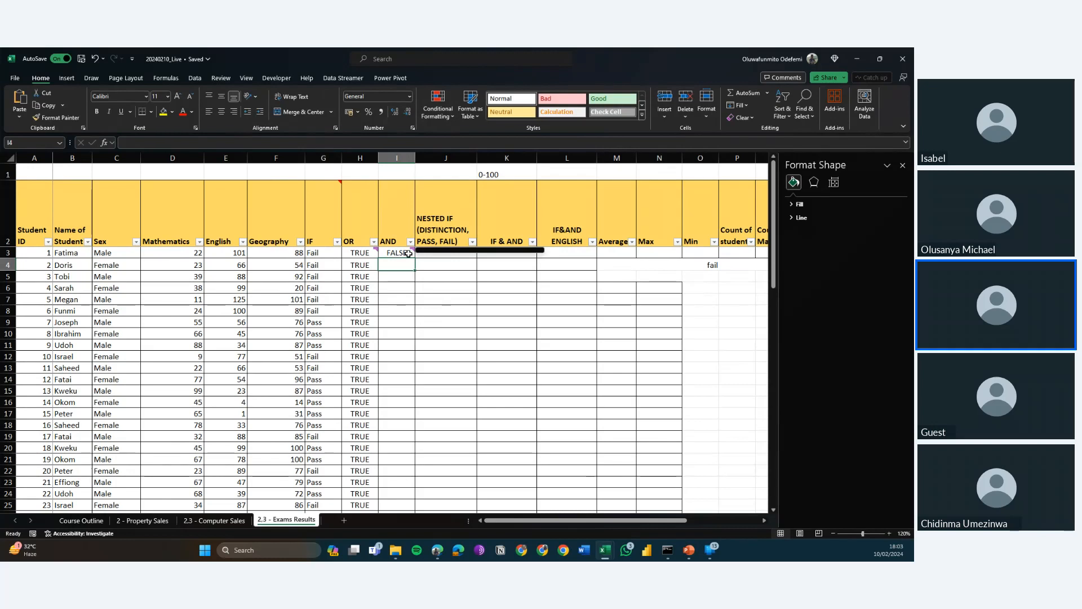
Fill the AND formula from I3 down to I33.
mouse_move(413, 251)
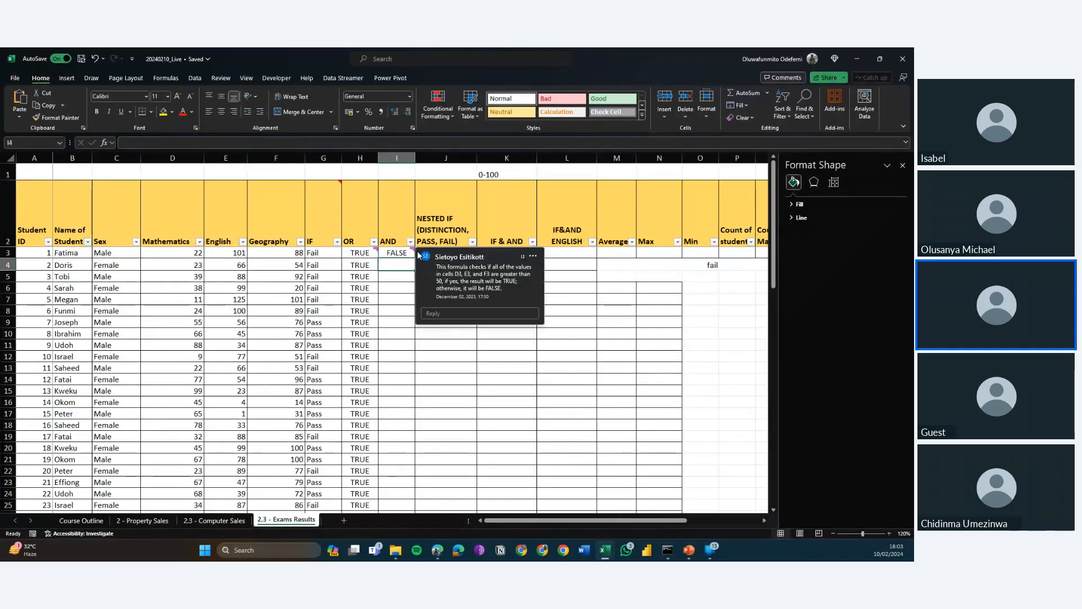
left_click(412, 257)
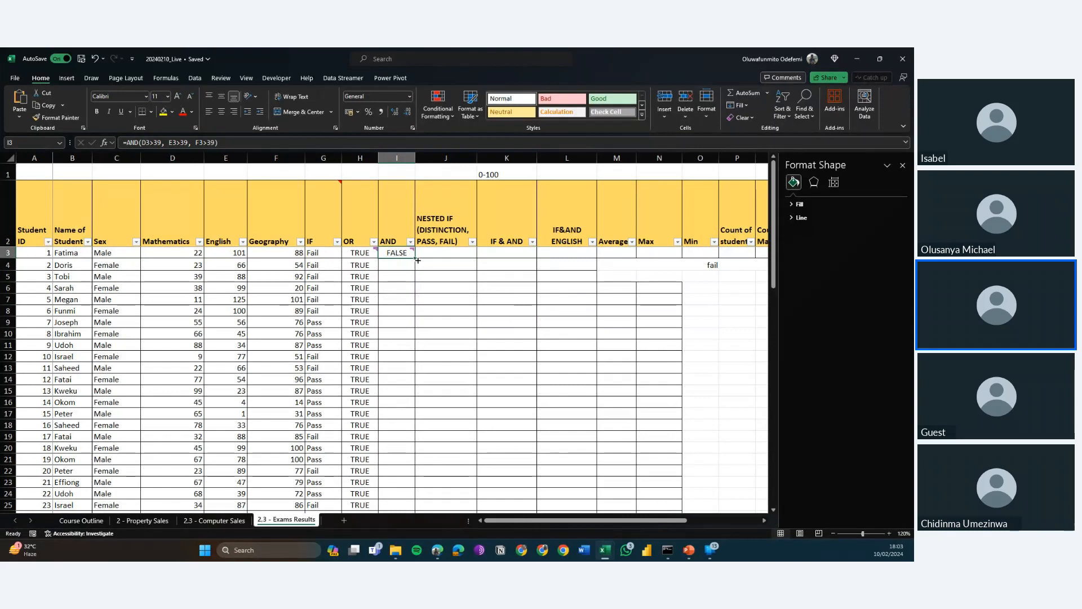
left_click_drag(418, 260, 398, 486)
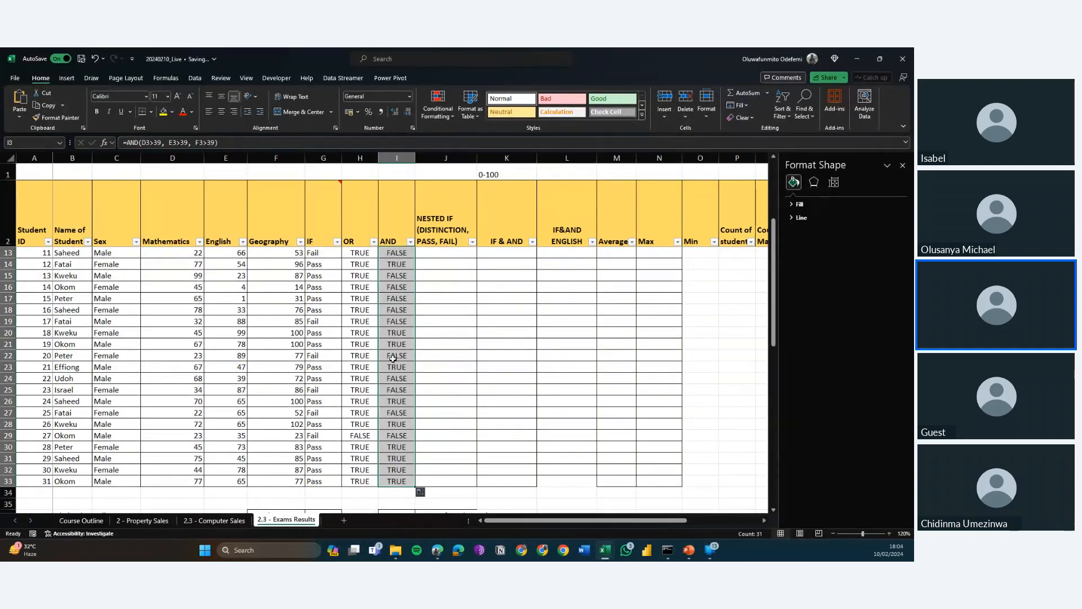
scroll(392, 381, "up", 2)
scroll(393, 381, "up", 2)
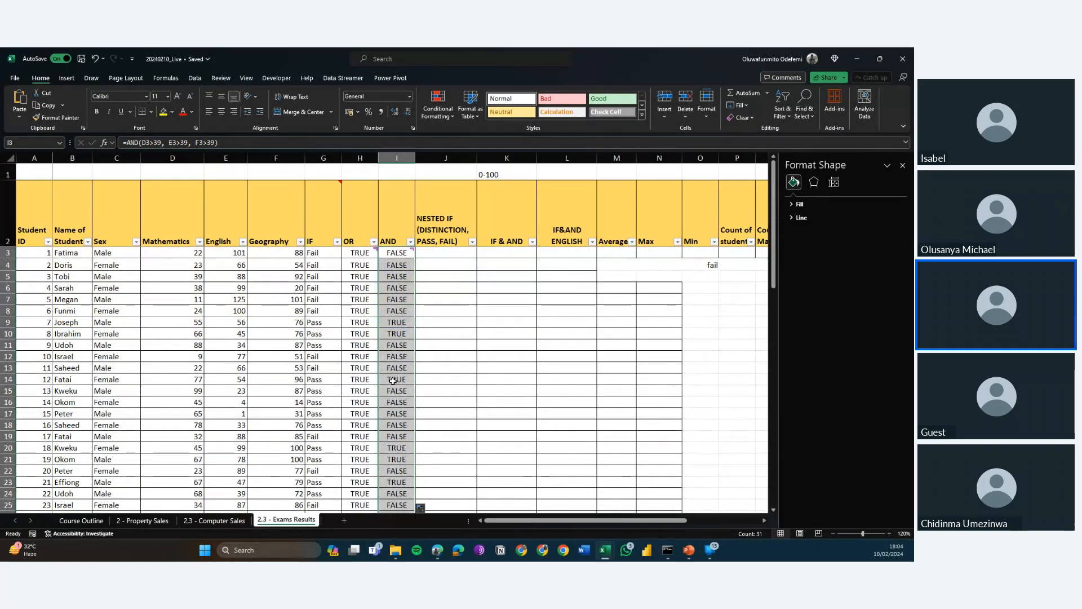
Review the AND column's formulas and results row by row against each student's Mathematics, English and Geography scores.
key("Down")
key("Down")
key("Down")
key("Down")
key("Down")
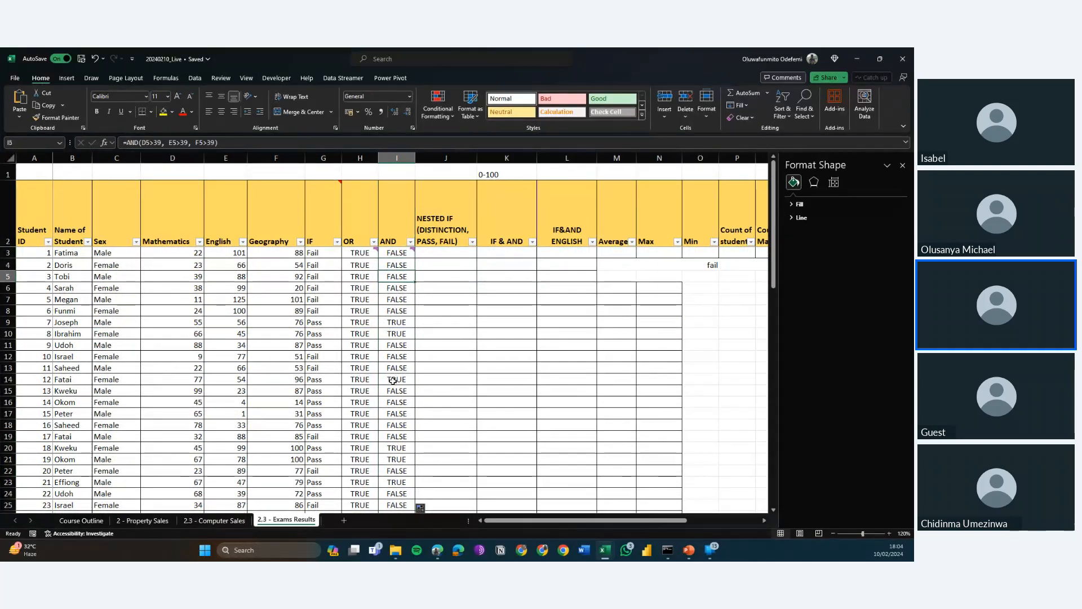
key("Down")
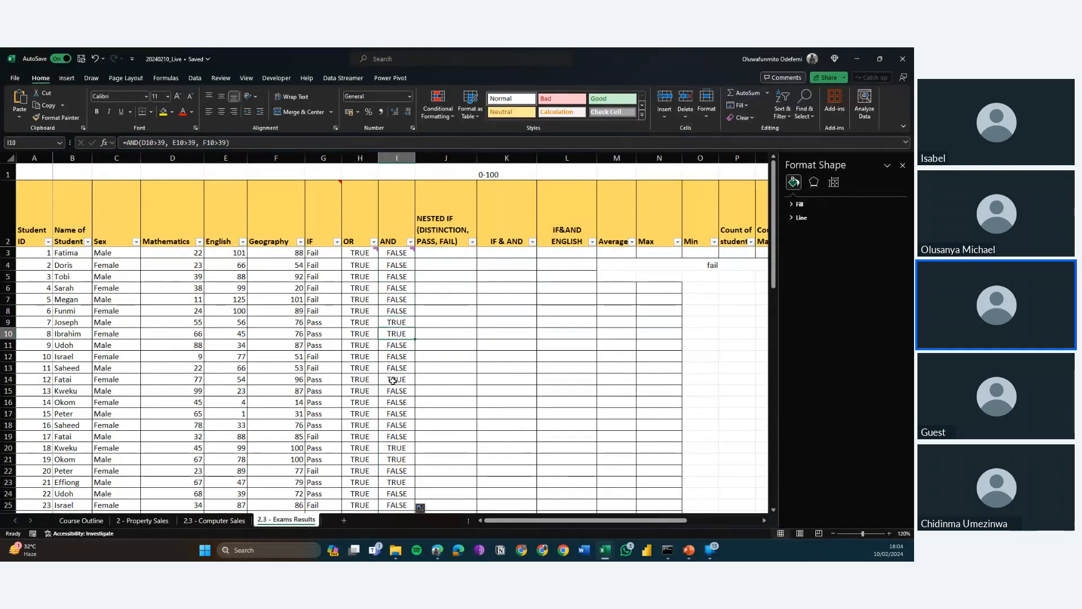
key("Down")
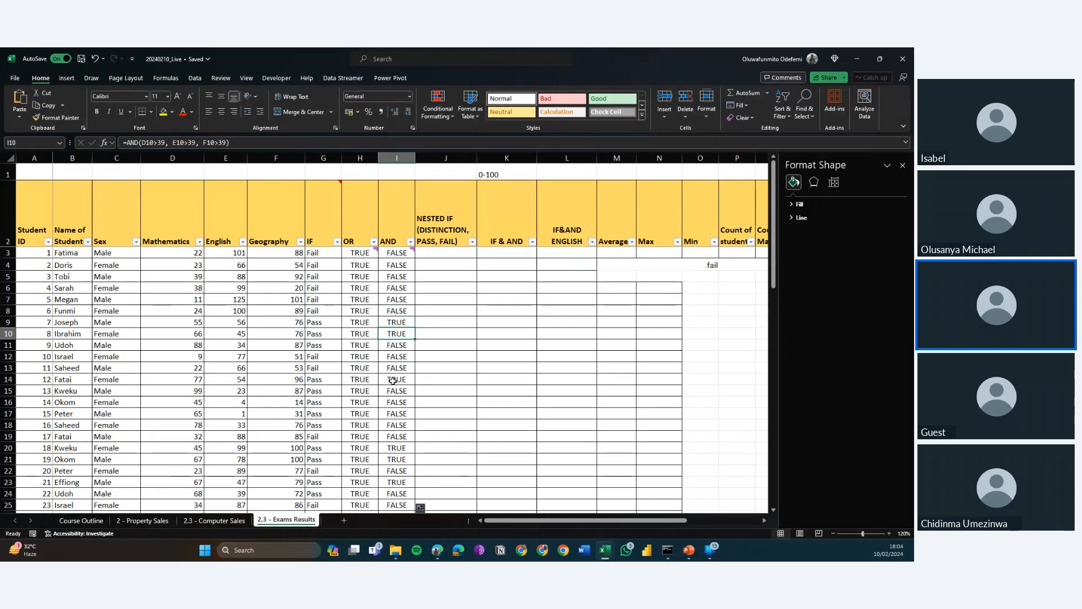
key("Up")
key("Up")
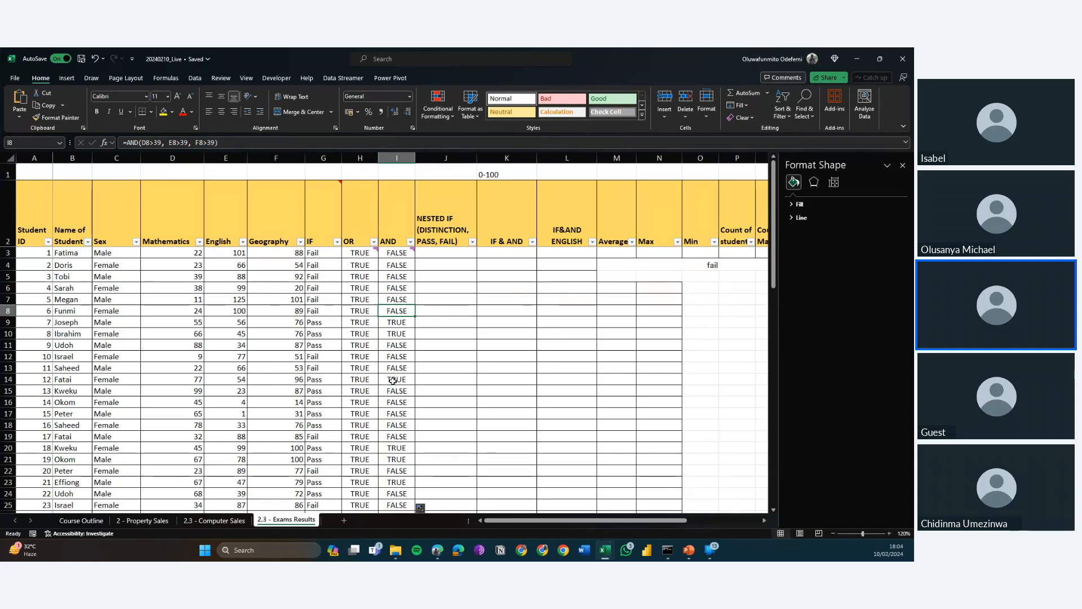
key("Down")
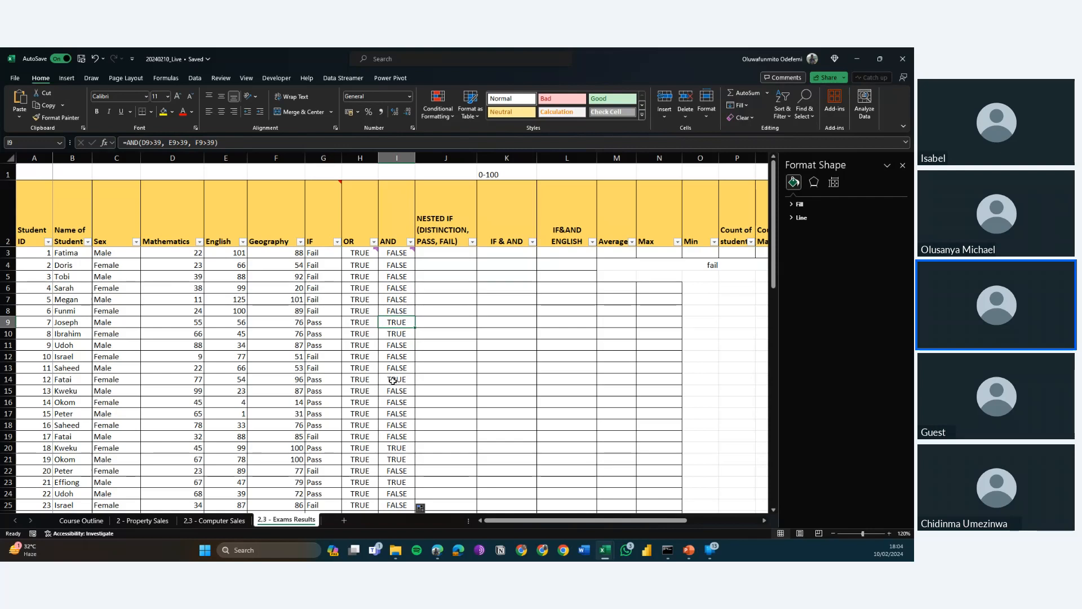
key("Down")
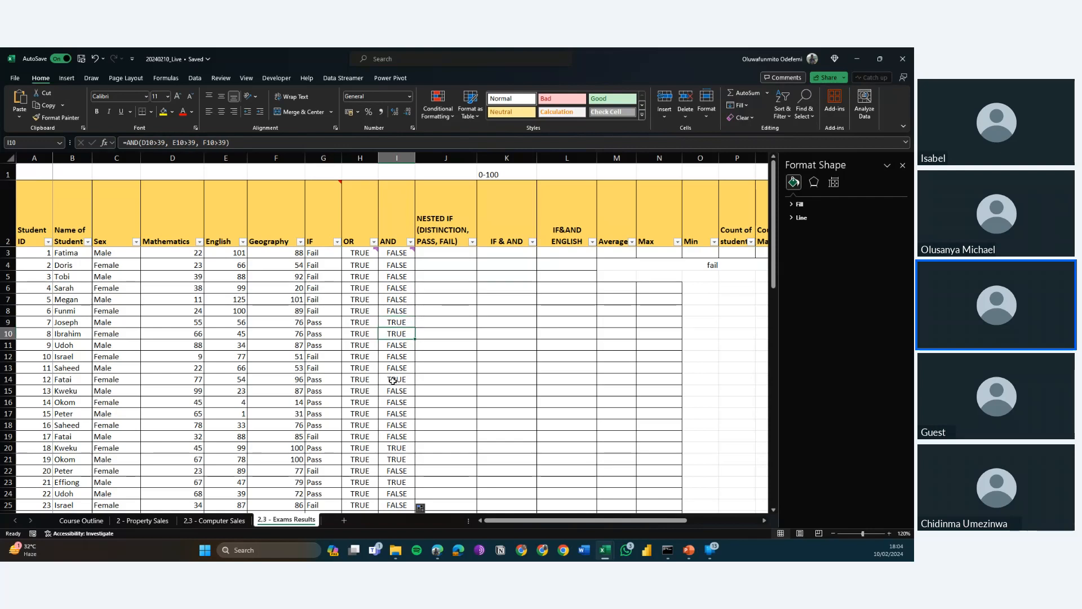
key("Down")
key("Down")
key("Down")
key("Down")
key("Down")
key("Down")
key("Down")
key("Down")
key("Down")
key("Down")
key("Down")
key("Down")
key("Down")
key("Down")
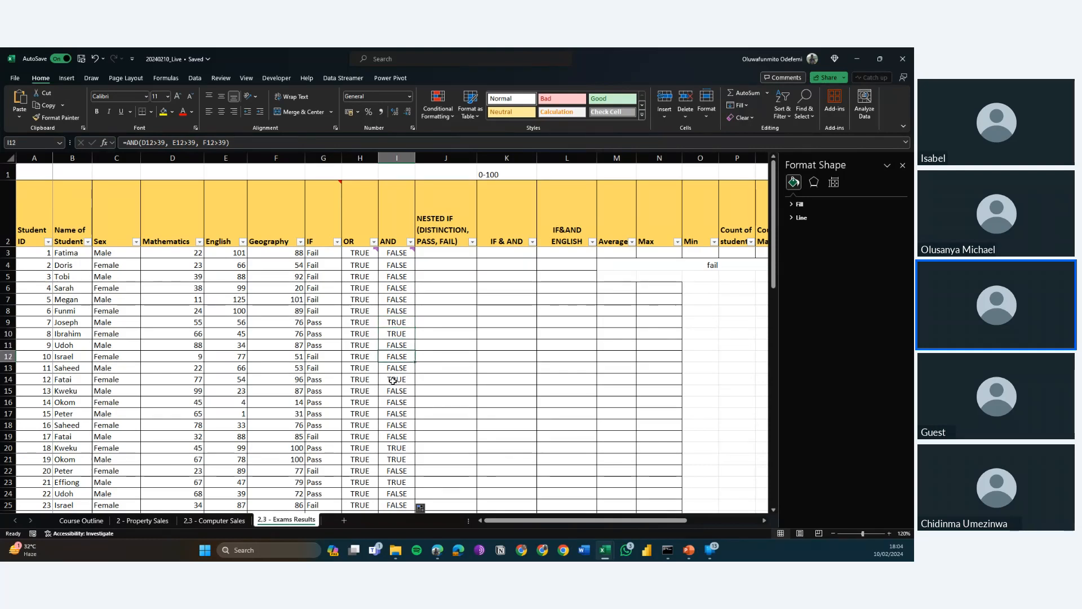
key("Down")
key("Down")
key("Down")
key("Down")
key("Down")
key("Down")
key("Down")
key("Down")
key("Down")
key("Down")
key("Down")
key("Down")
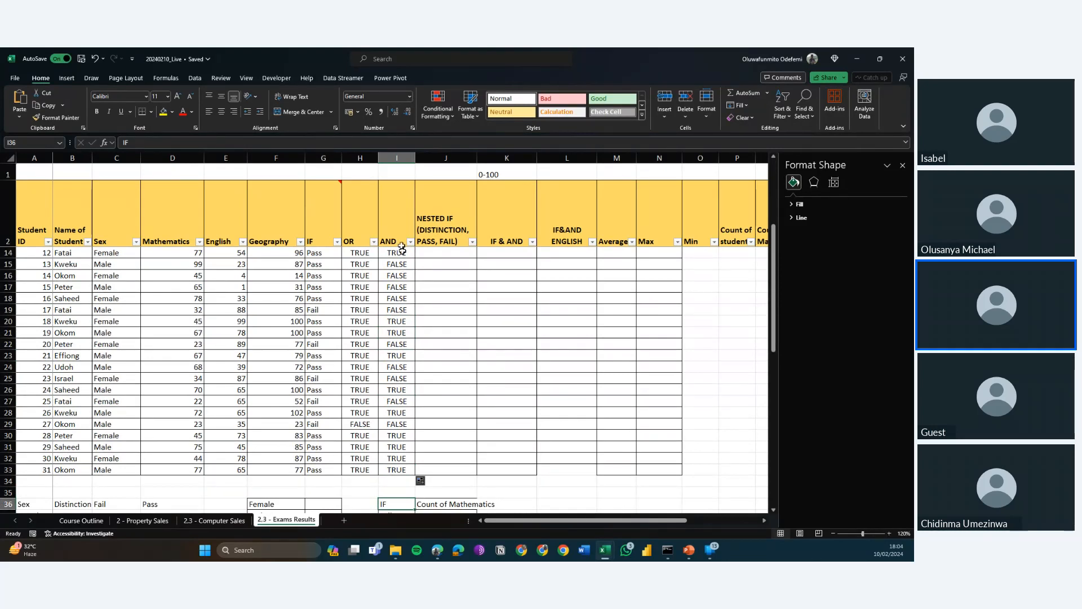
left_click(397, 220)
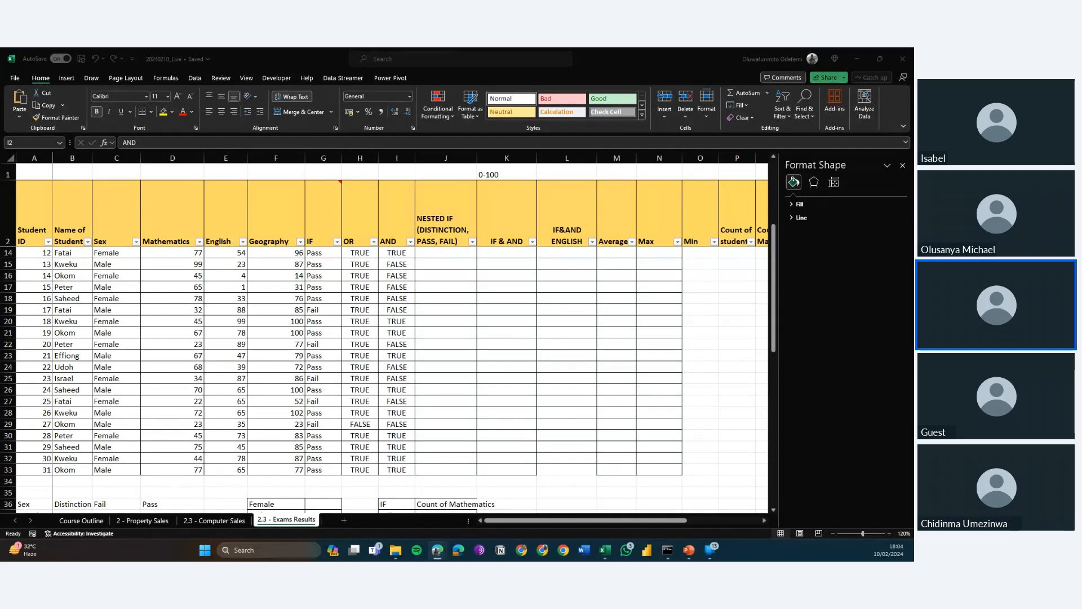
Switch to the 2 - Property Sales sheet and close the Format Shape pane.
key("alt+Tab")
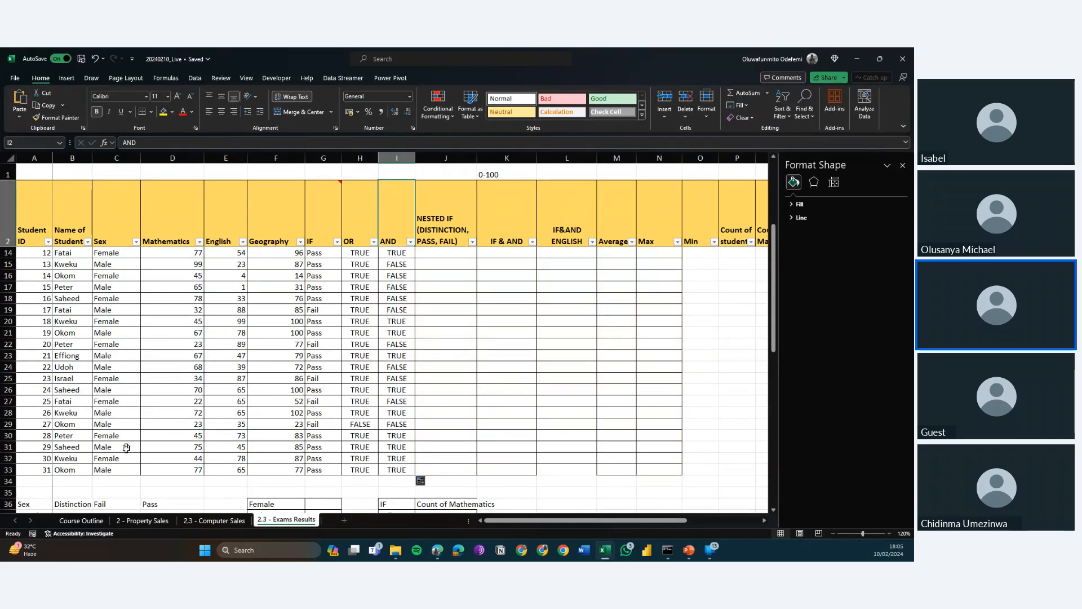
left_click(143, 521)
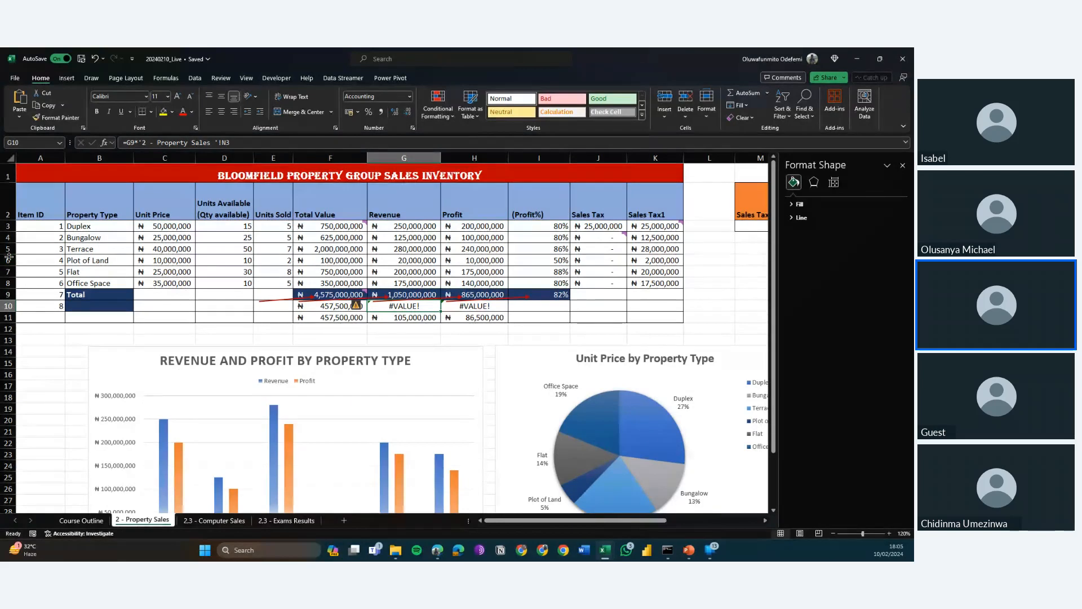
key("alt+Tab")
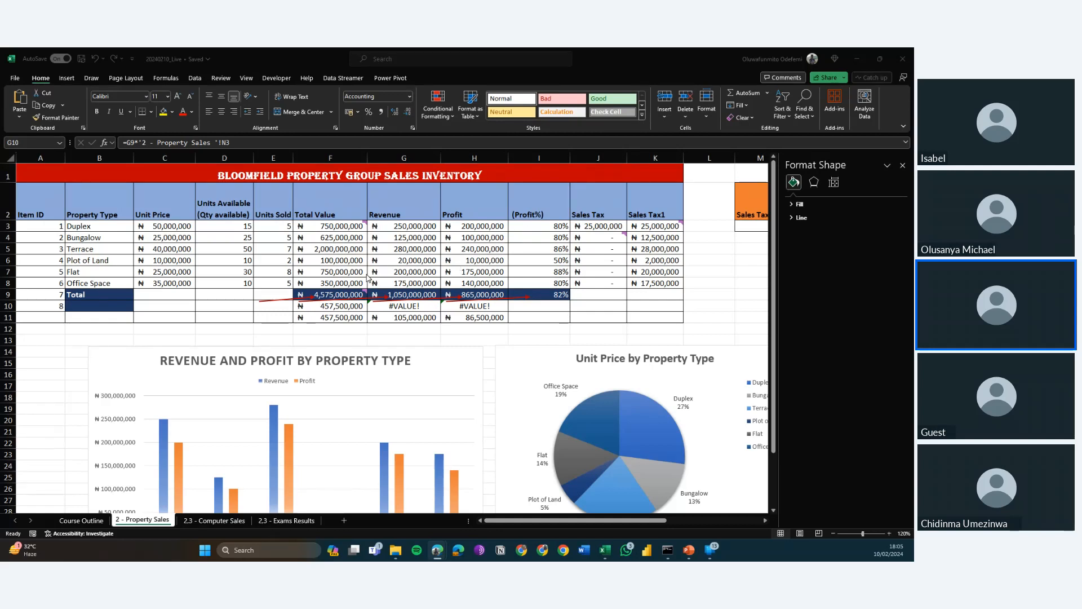
left_click(331, 292)
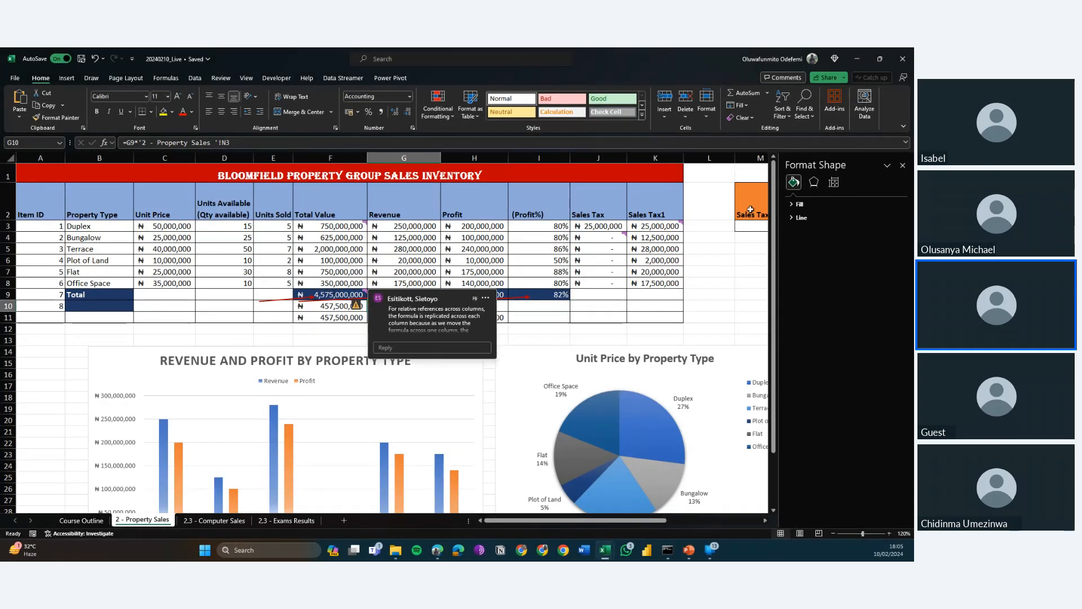
left_click(905, 165)
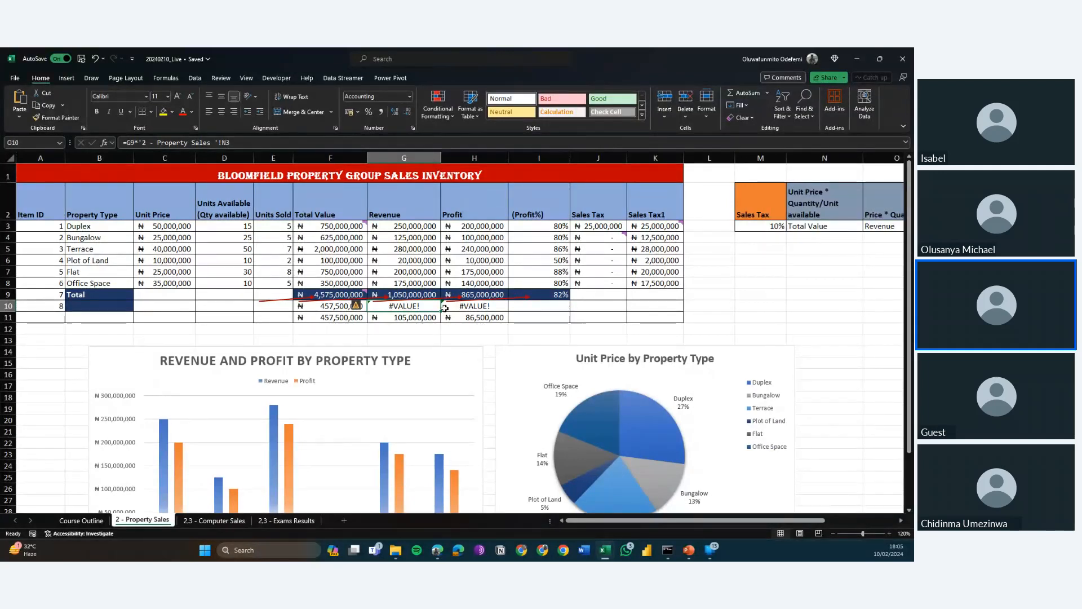
Inspect the Total Value figure in F9 and the formula in F10 that multiplies it by the sales tax rate.
left_click(346, 309)
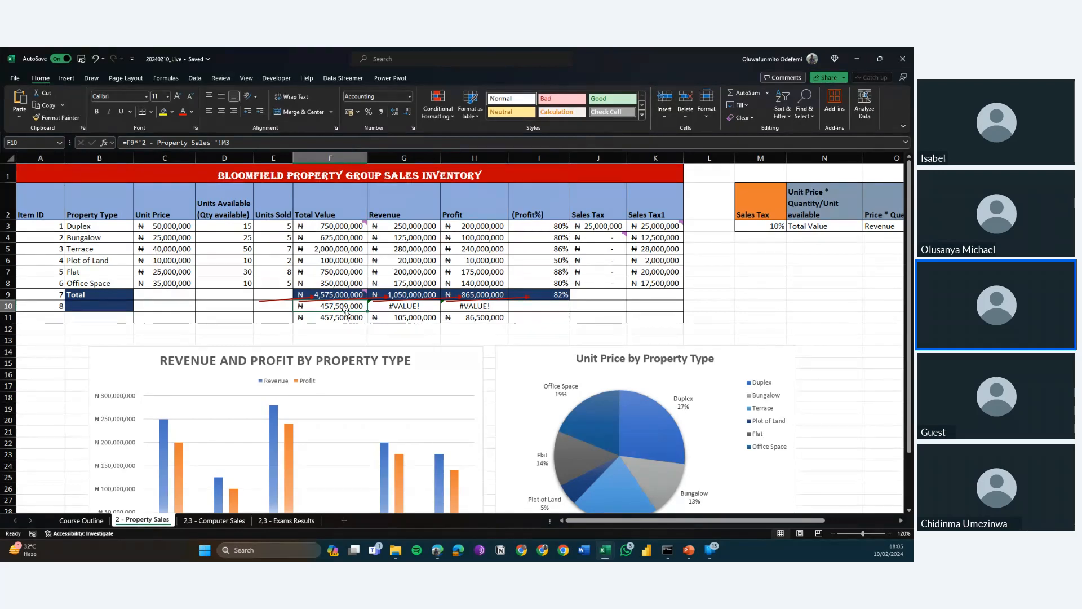
key("Up")
left_click(346, 309)
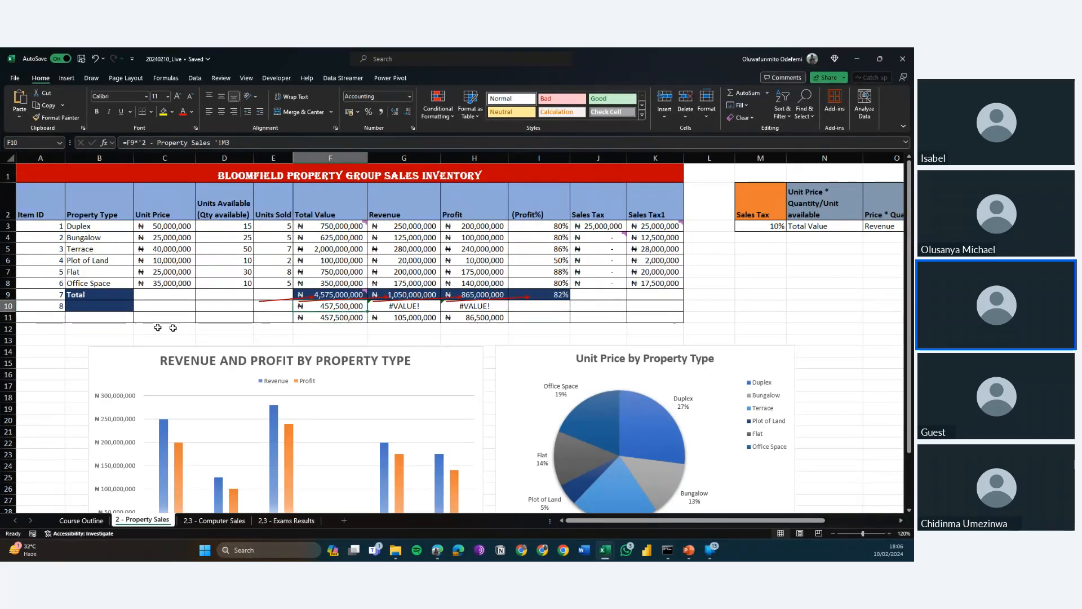
Label the row beneath Total by entering Sales Tax in B10.
left_click(109, 309)
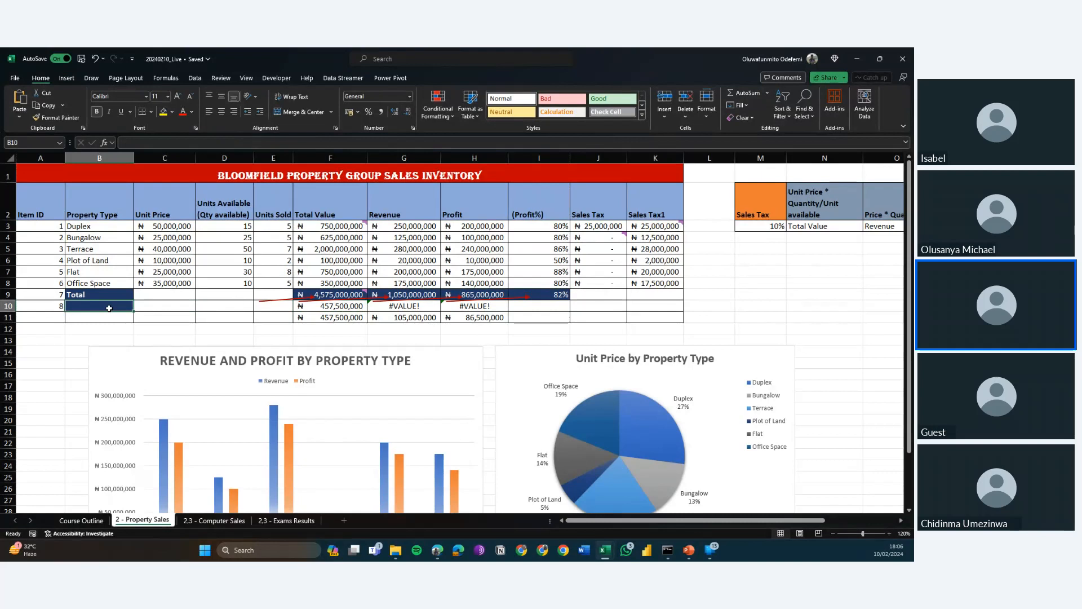
type("Sales")
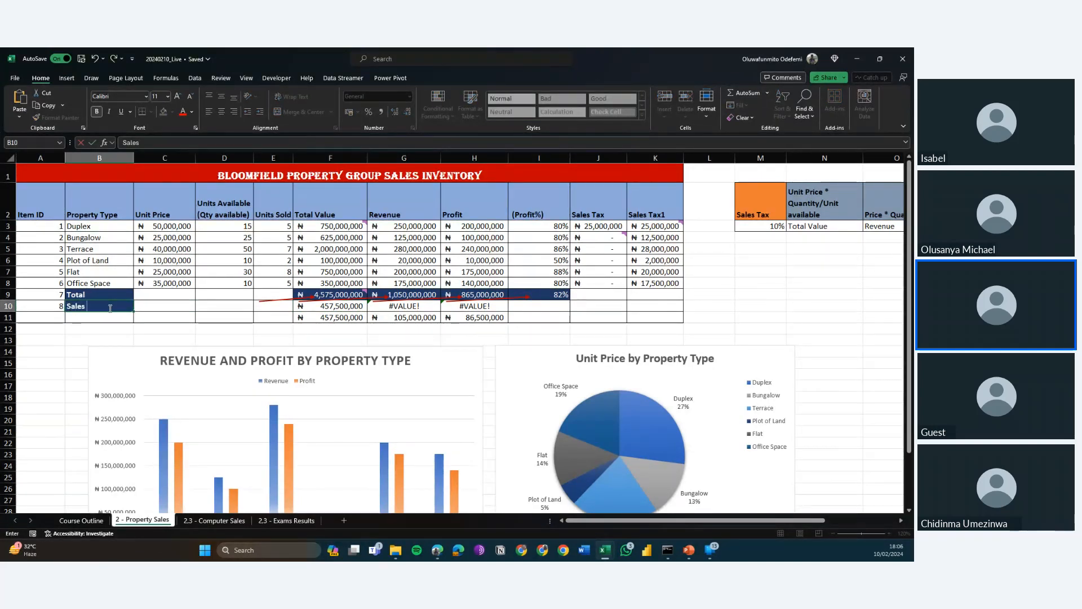
type(" Tax")
key("ctrl+Return")
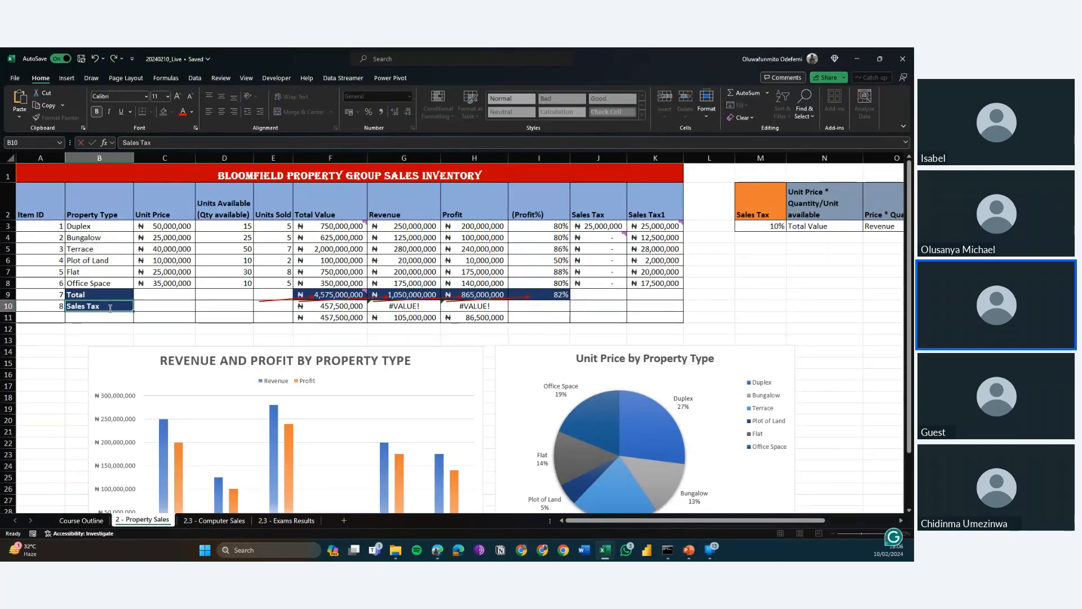
Check the sales tax formulas in F10 and G10, and remove the red arrows drawn beneath the Total row.
key("ctrl+Right")
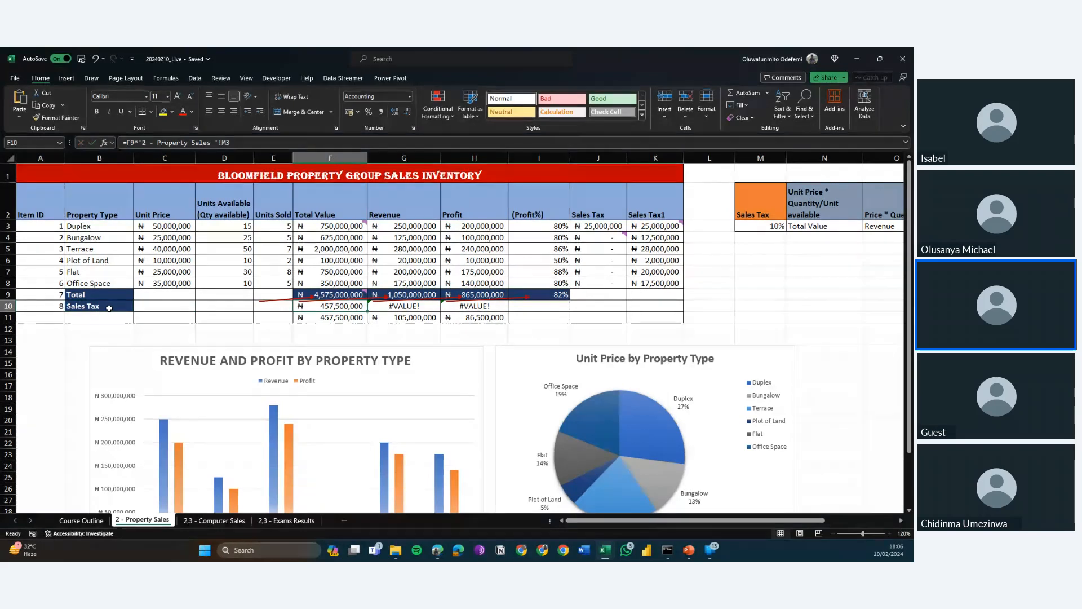
key("Right")
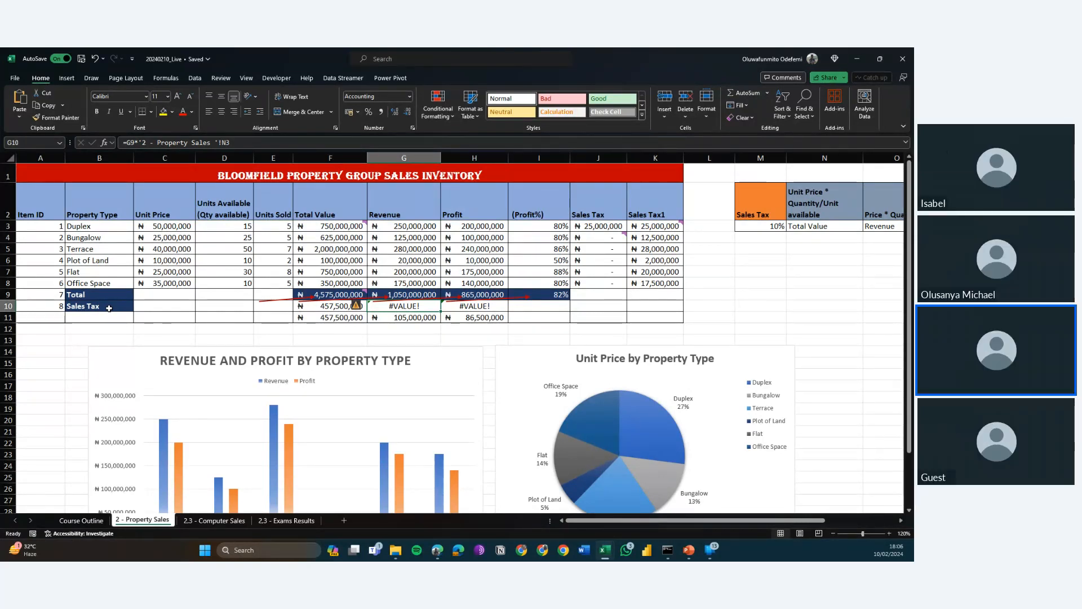
key("Left")
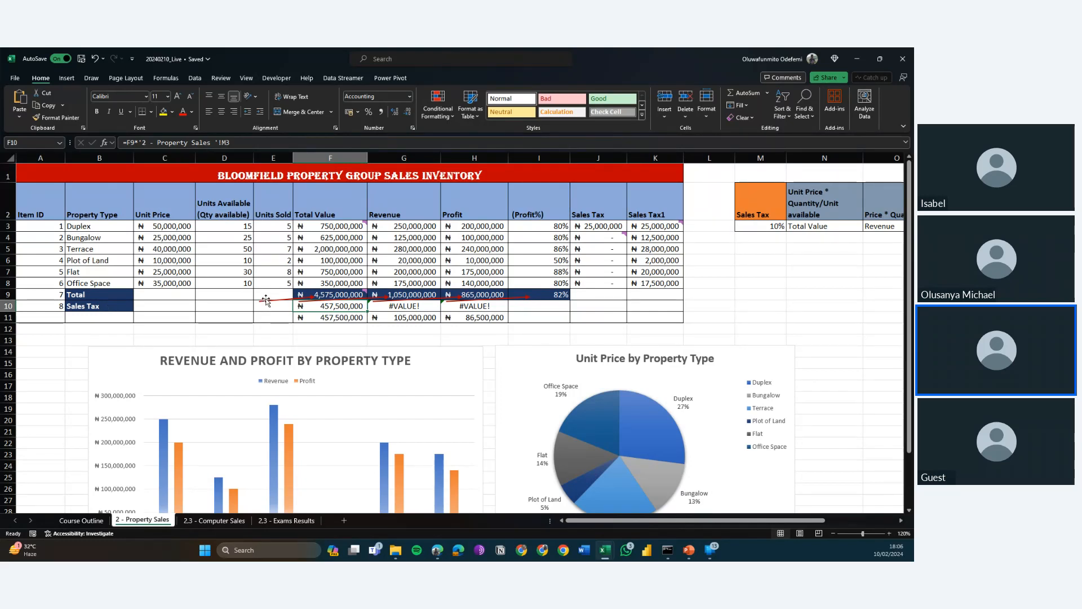
left_click(306, 301)
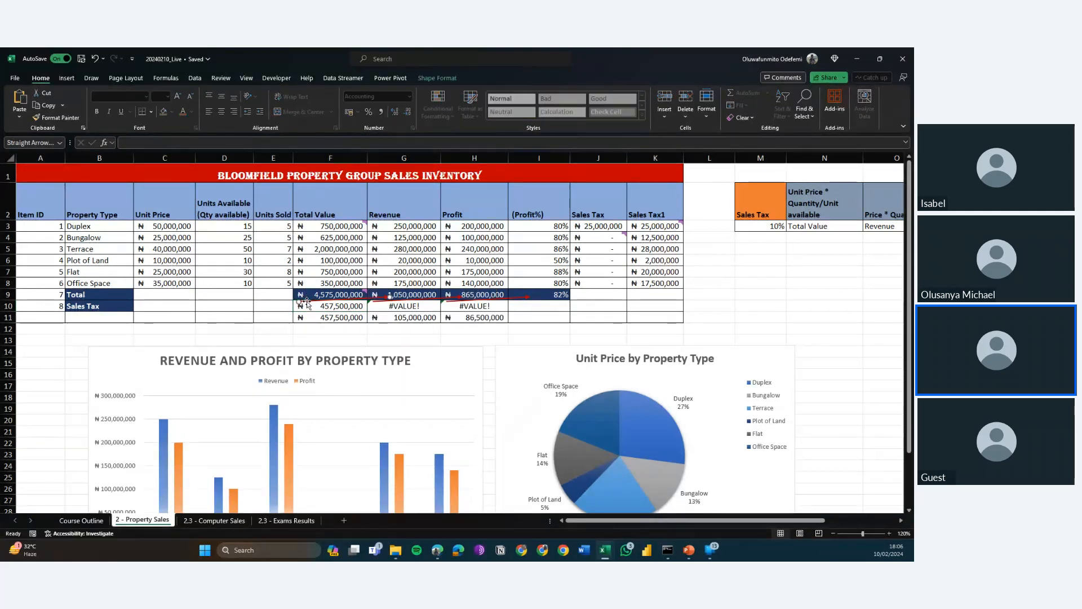
left_click(306, 301)
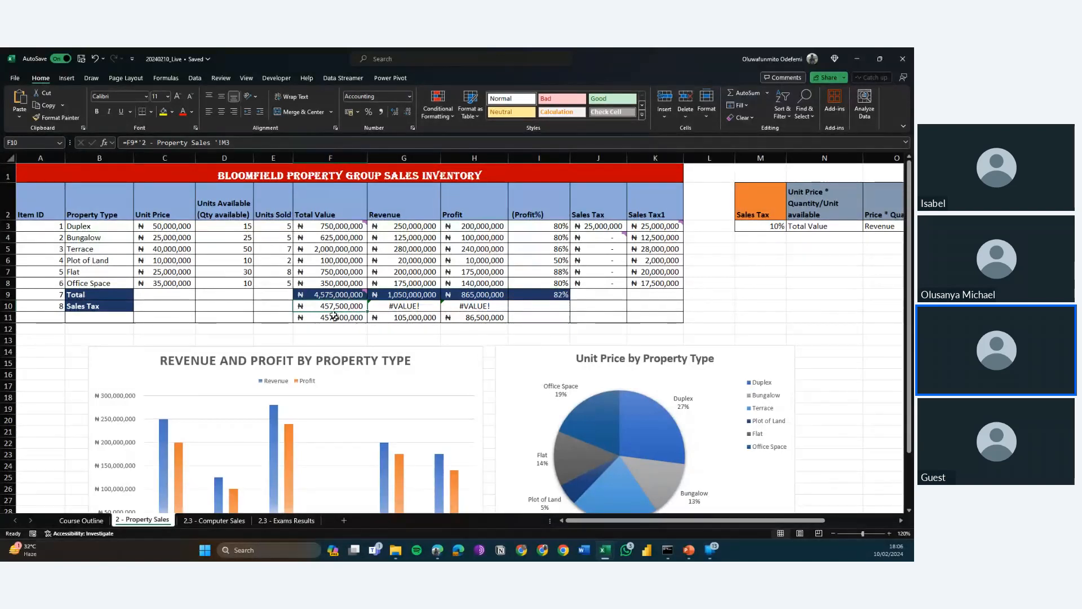
Review the SUM formulas in the Total row for Total Value, Revenue and Profit in F9, G9 and H9.
left_click(318, 292)
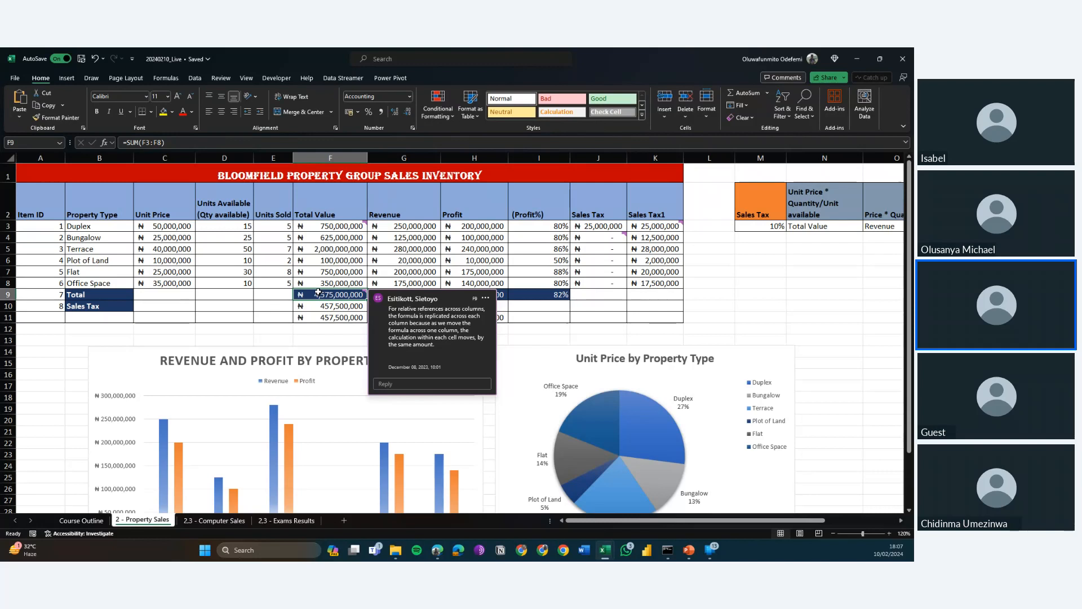
left_click(515, 303)
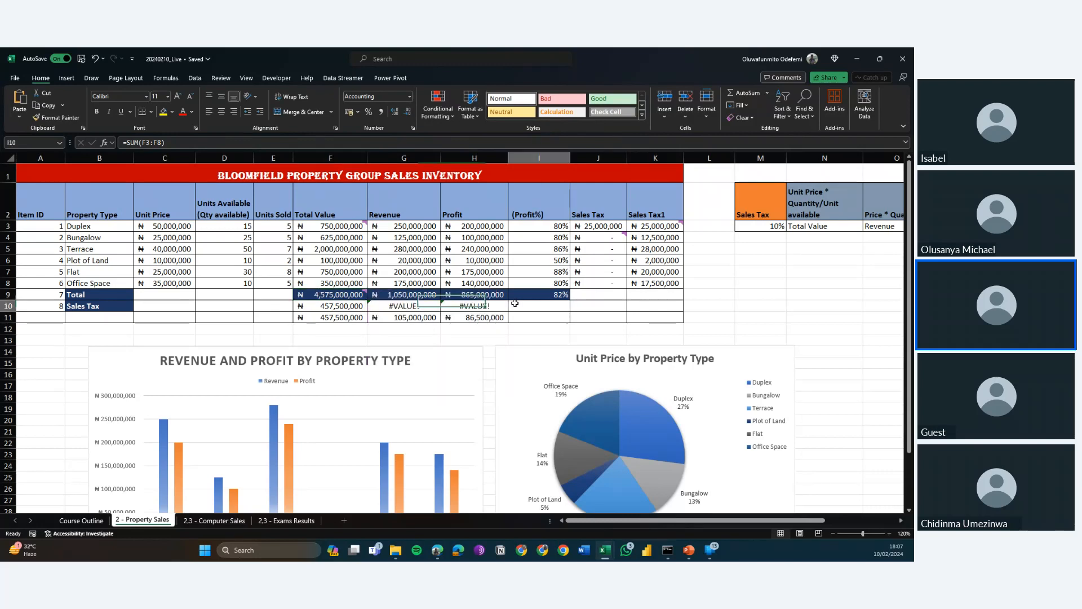
key("Left")
key("Up")
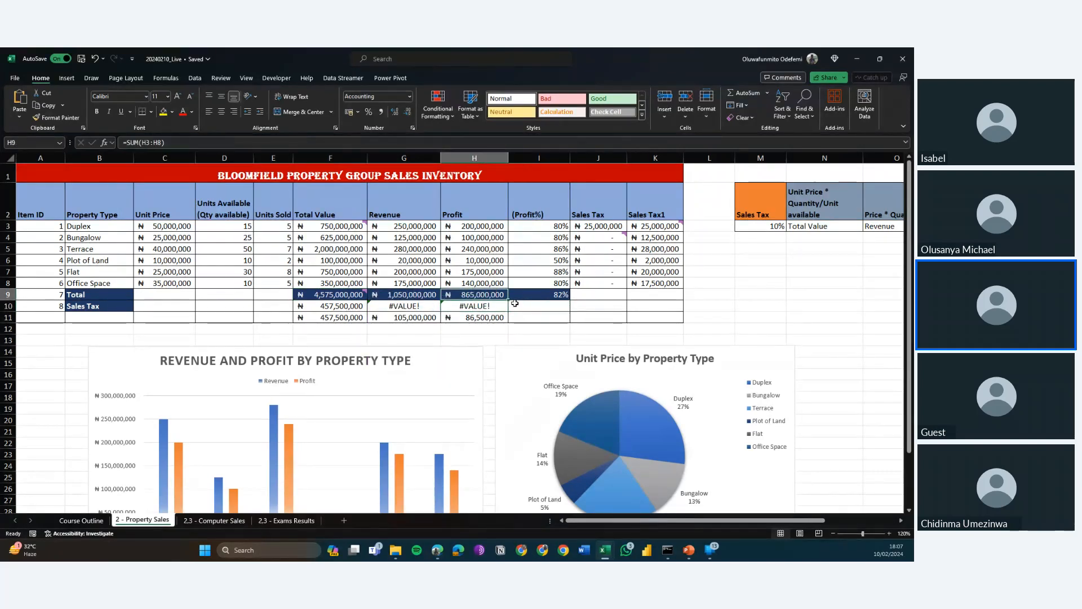
key("Left")
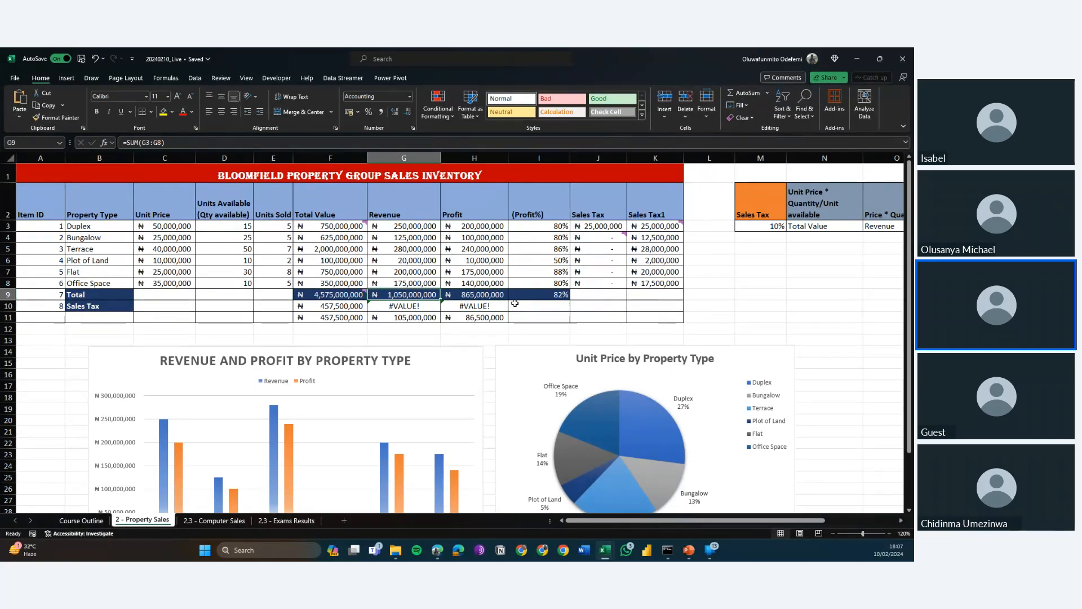
key("Right")
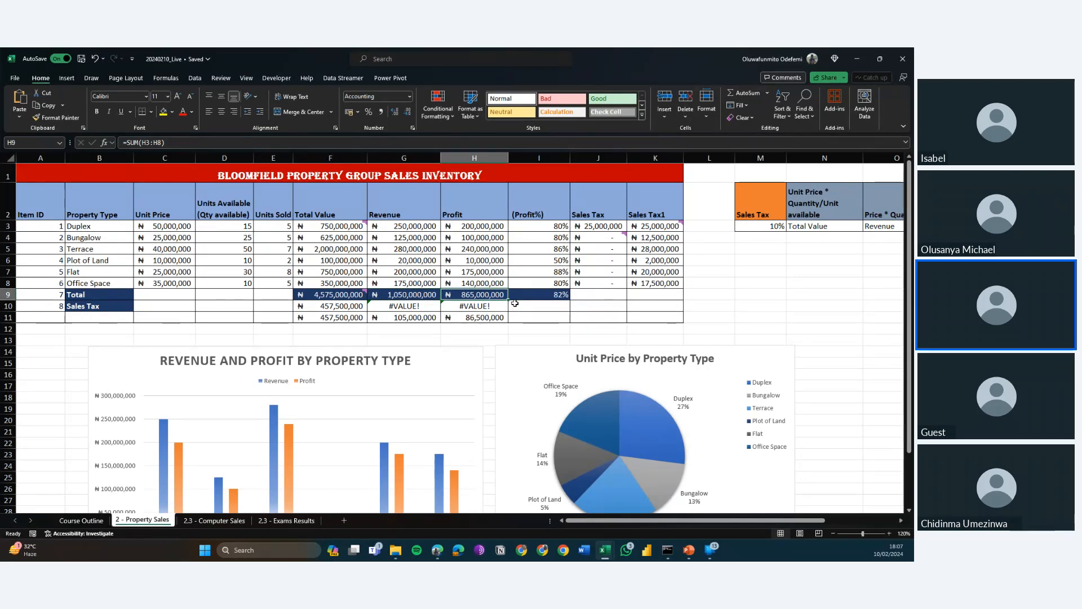
key("Left")
key("Left")
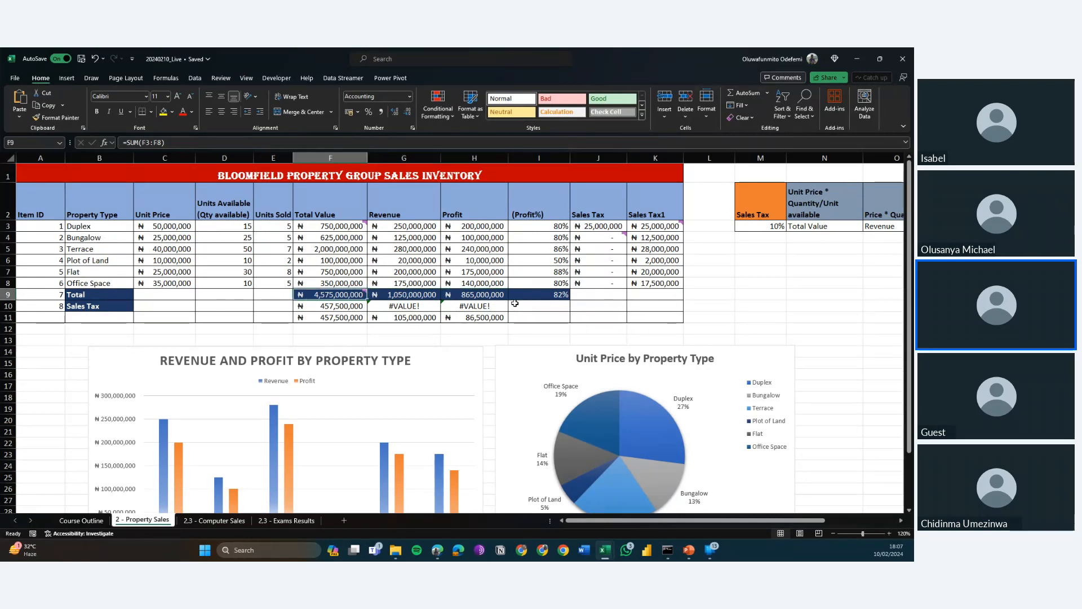
Clear the existing sales tax formula from F10.
key("Down")
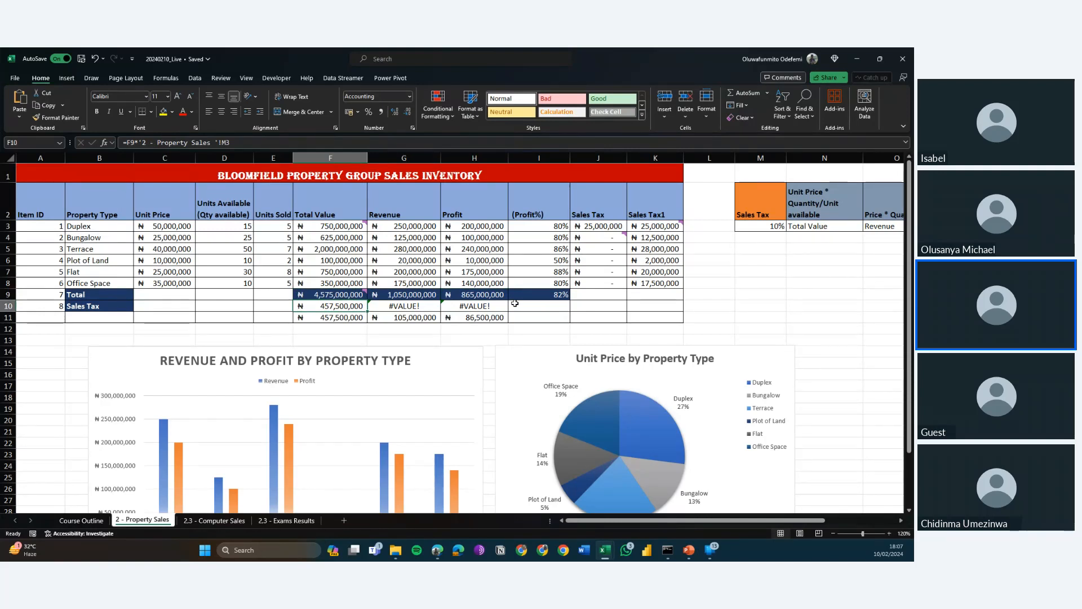
key("Up")
key("Delete")
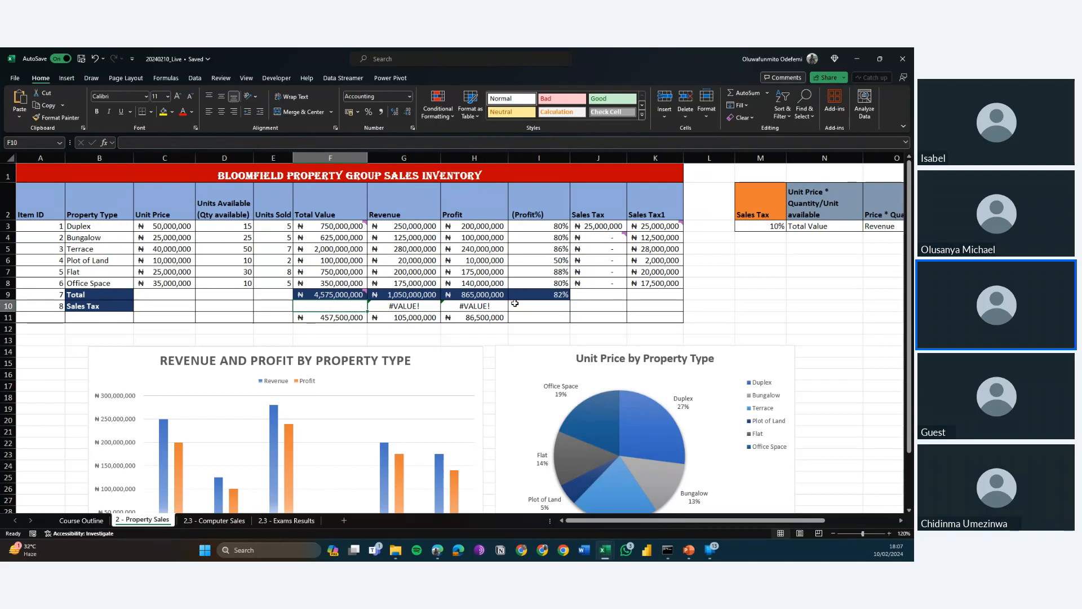
key("ctrl+z")
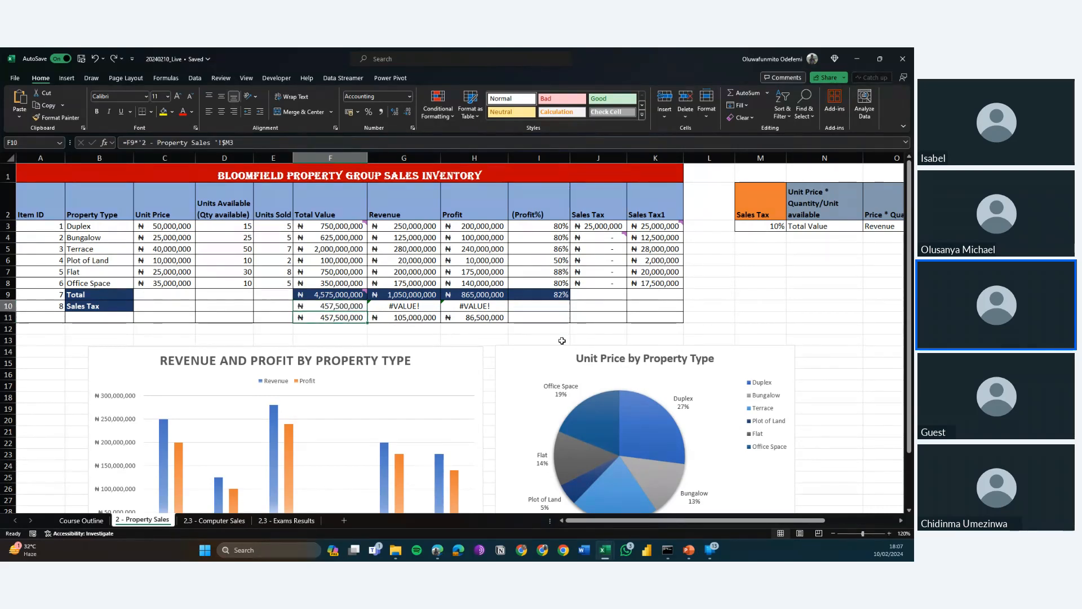
key("Delete")
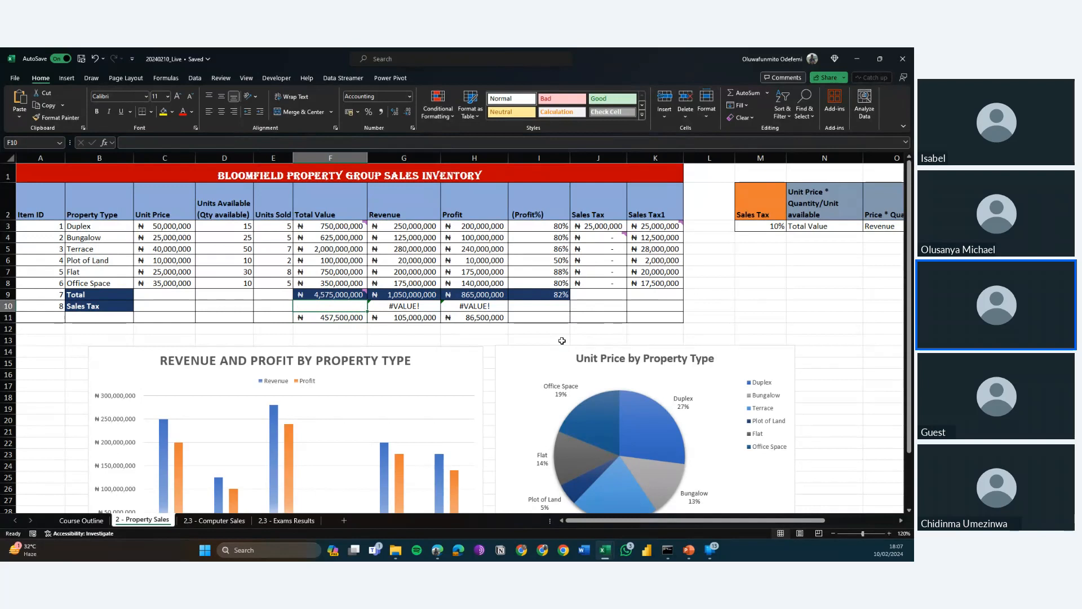
type("=")
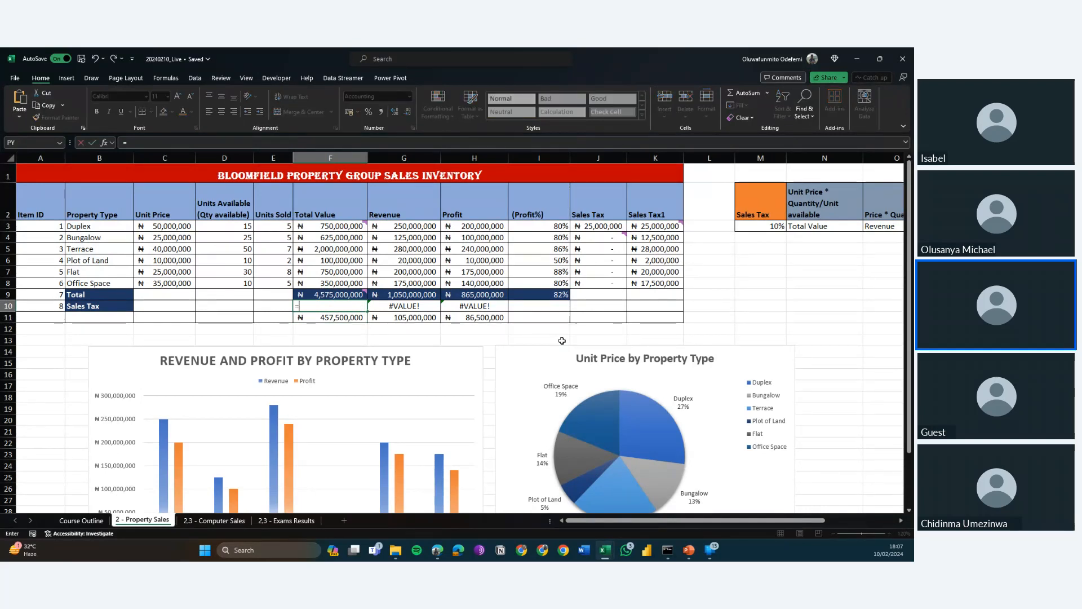
key("Escape")
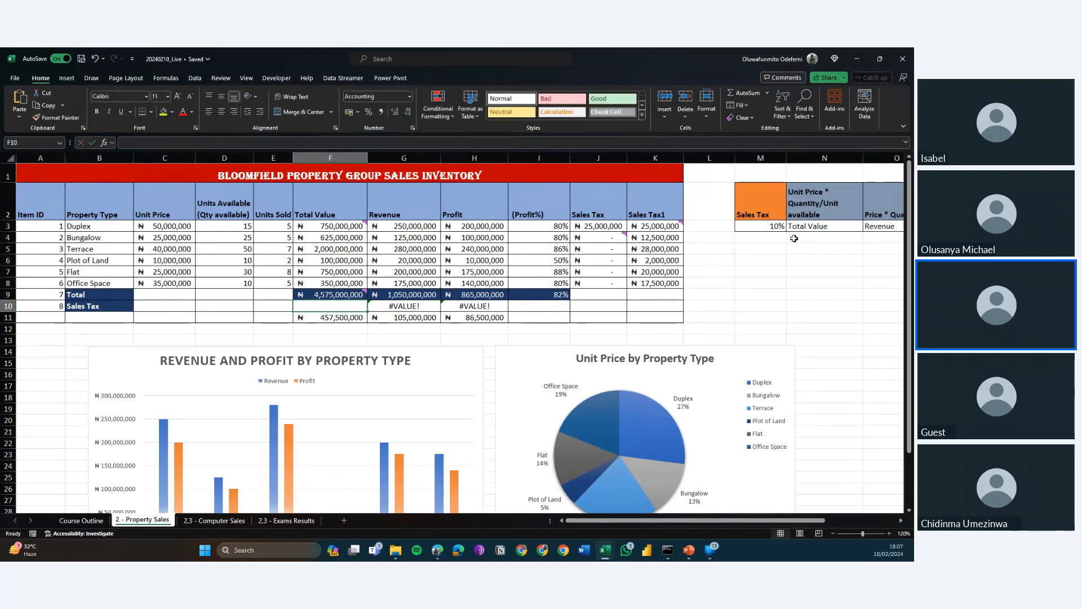
Calculate the sales tax in F10 with the relative formula =F9*M3 and fill it across to H10.
left_click(779, 227)
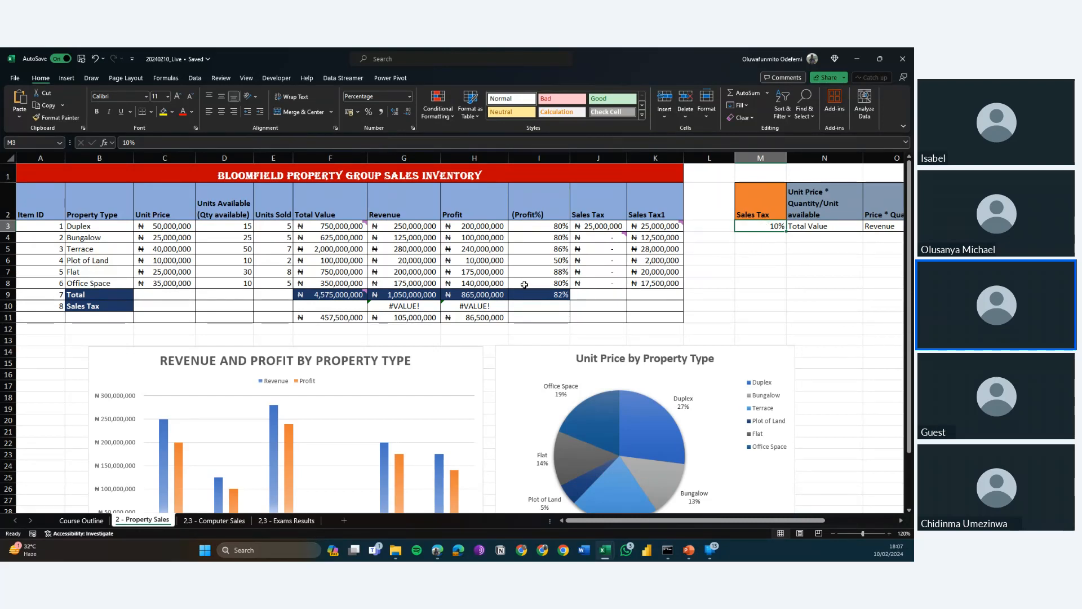
left_click(352, 305)
type("=")
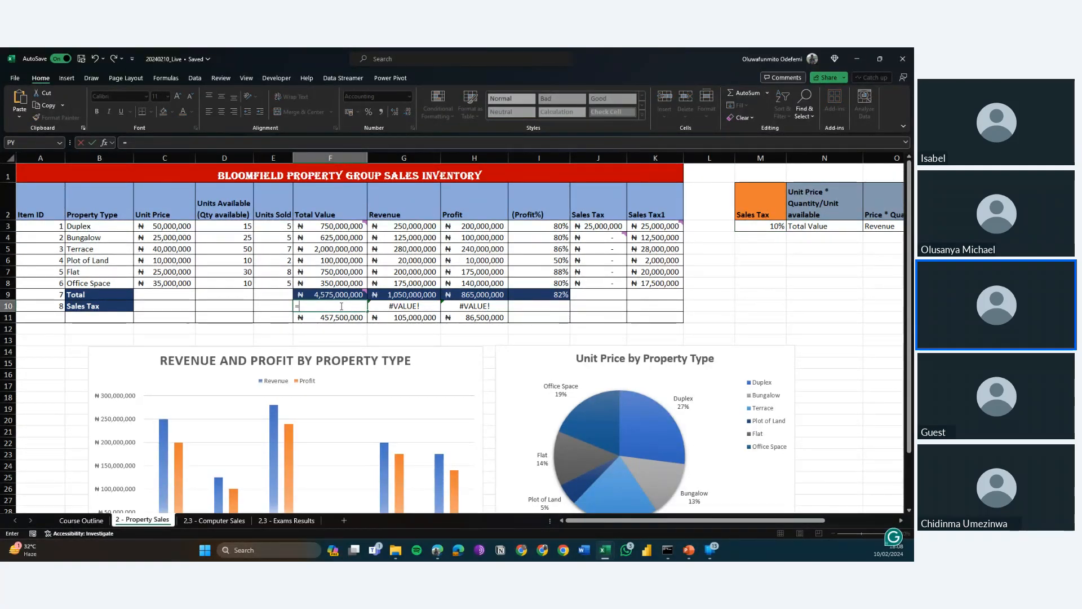
left_click(329, 295)
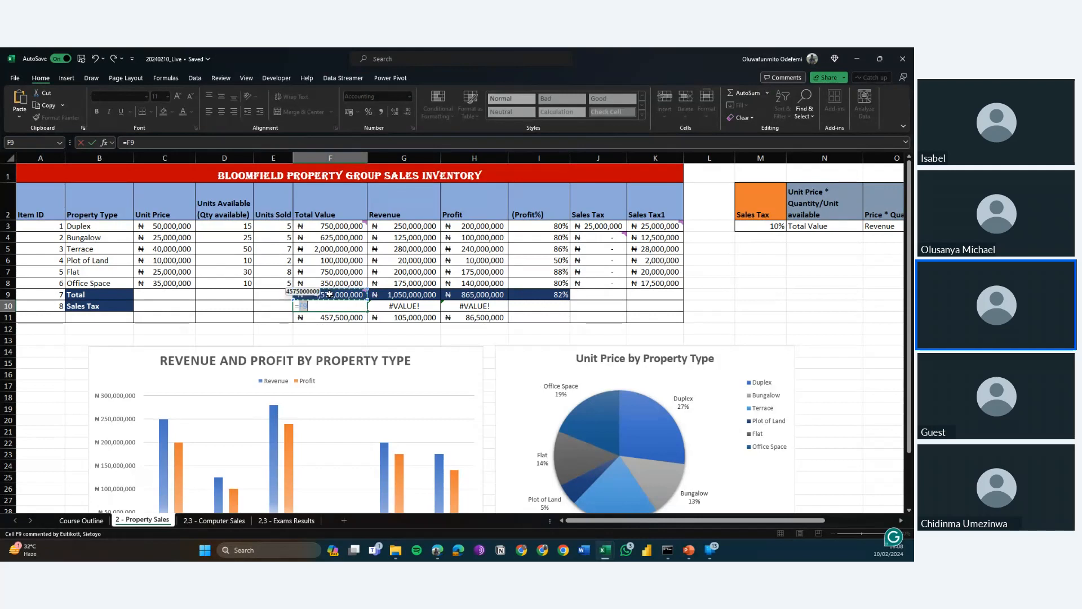
type("*")
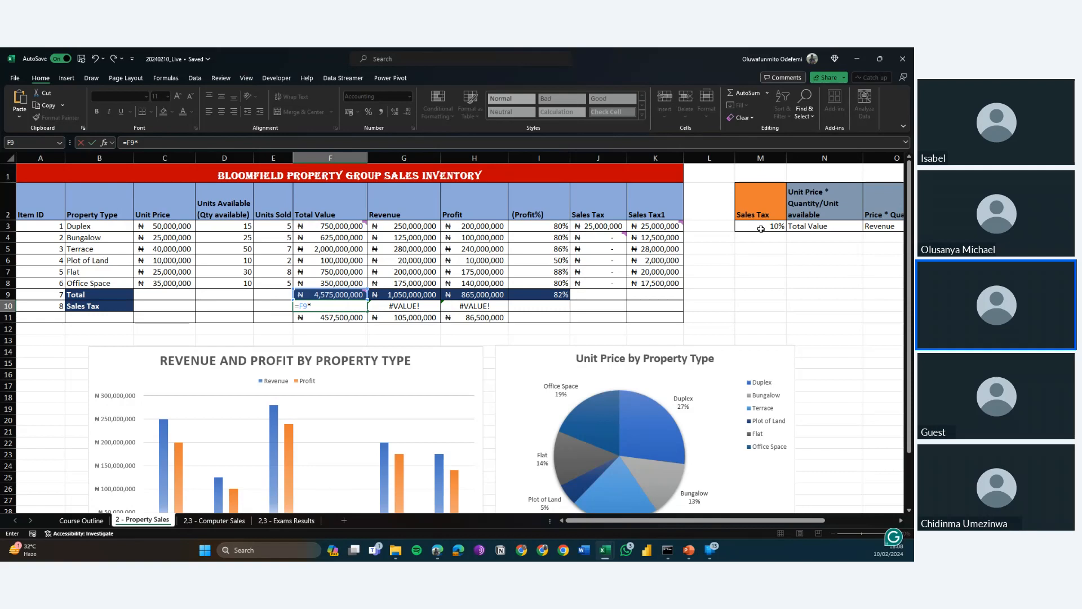
left_click(761, 228)
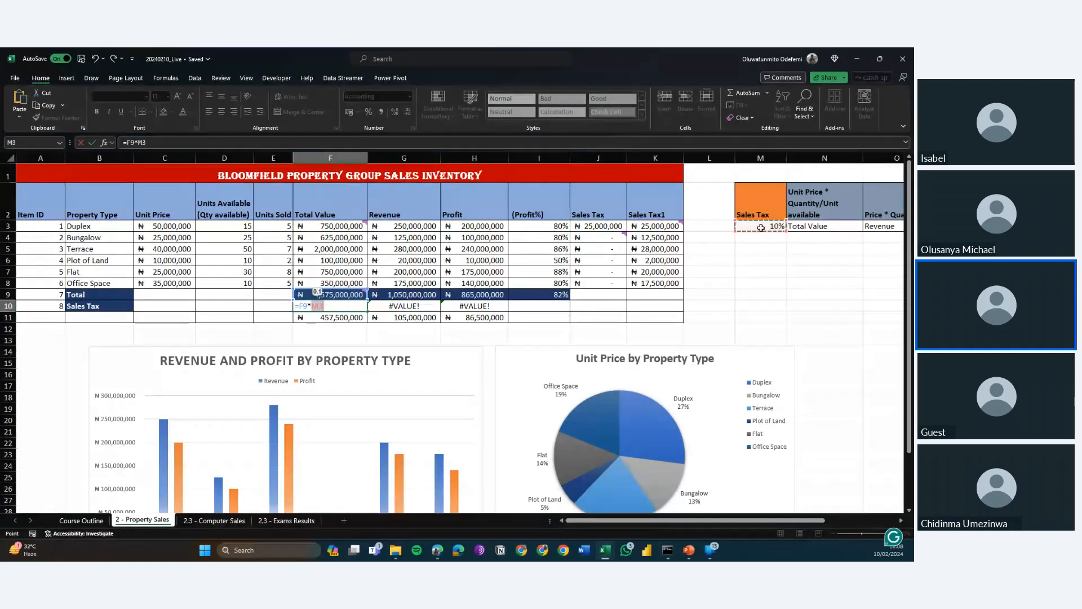
key("Return")
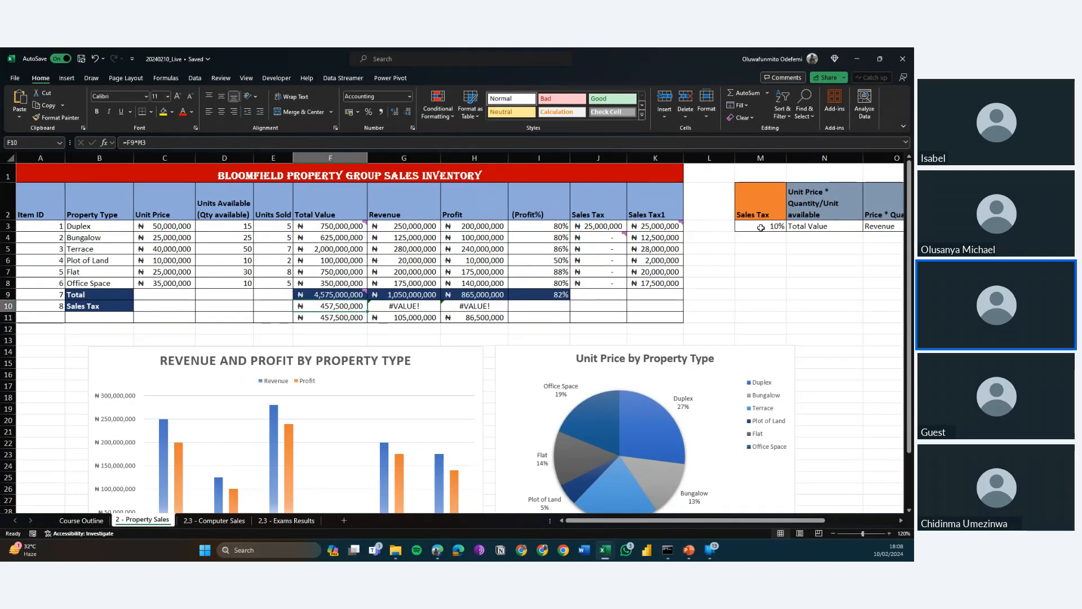
key("Up")
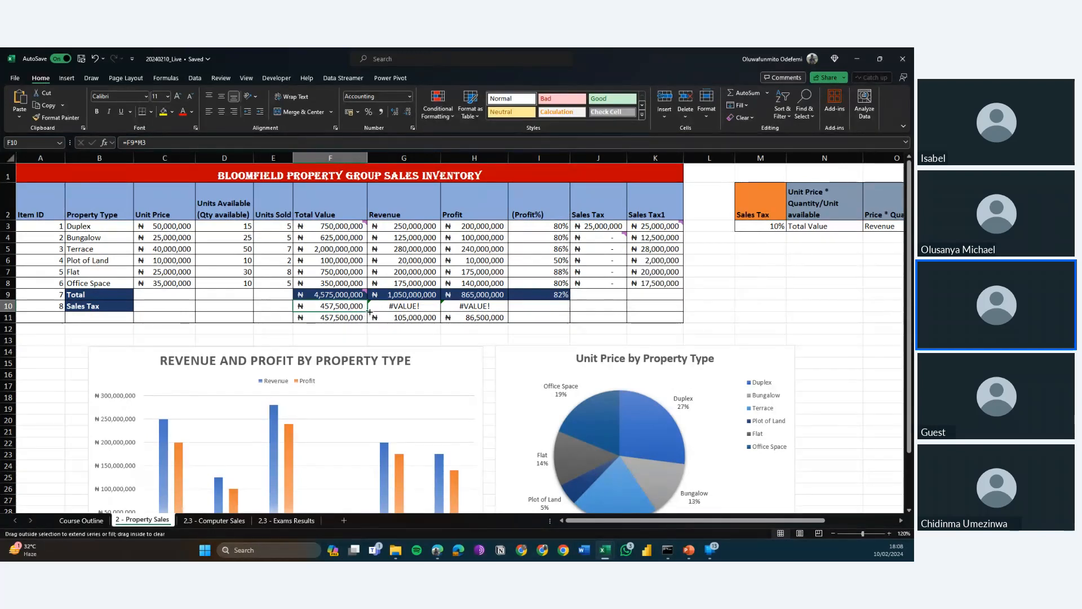
left_click_drag(369, 311, 477, 307)
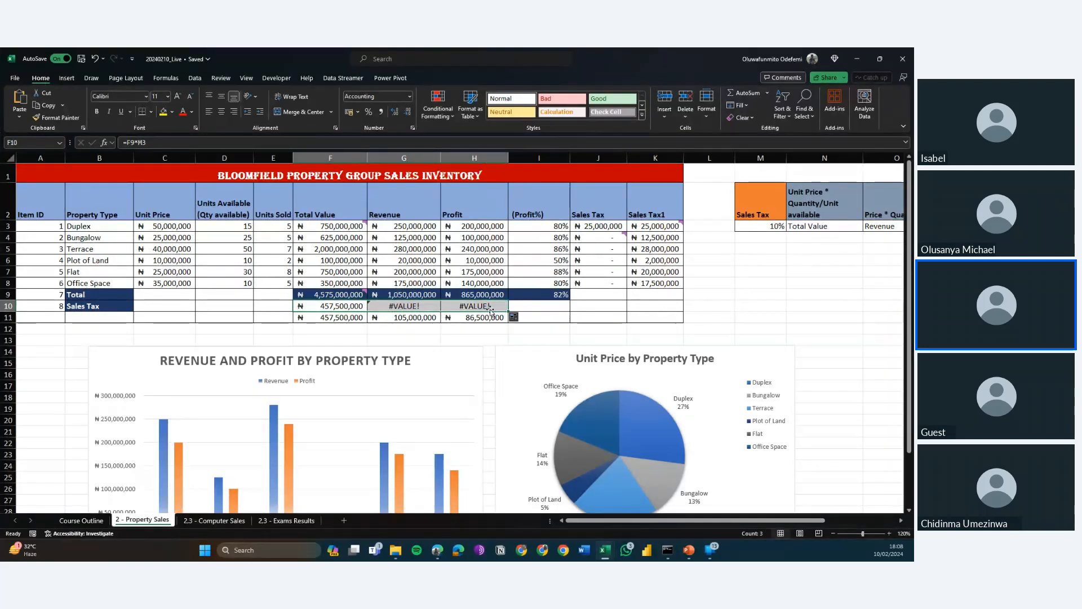
Inspect the cell references in G10's filled formula and compare them with the formulas in F10 and F11.
left_click(394, 306)
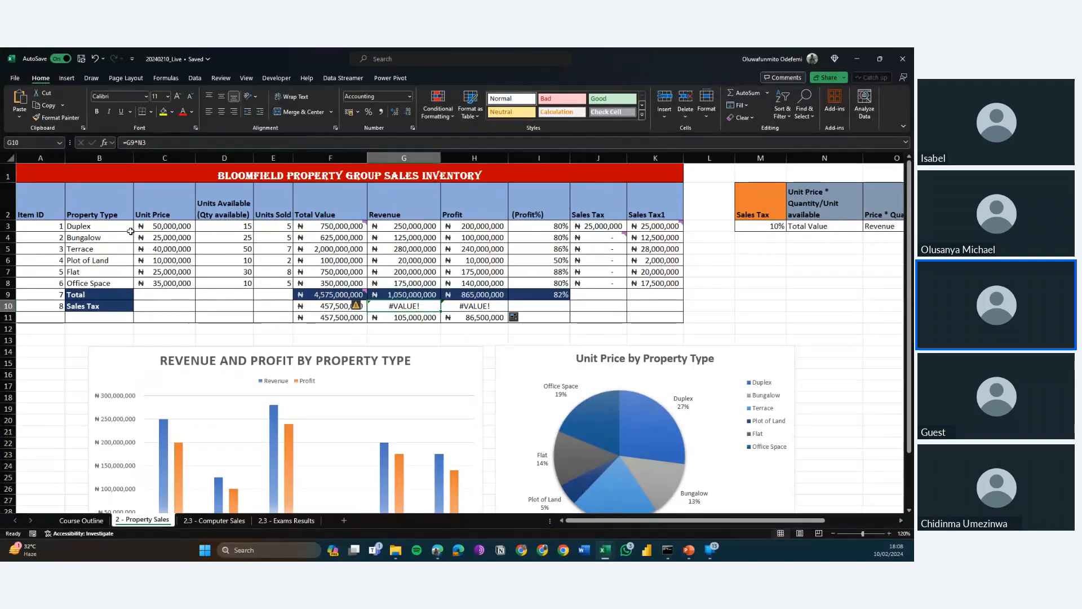
left_click(134, 142)
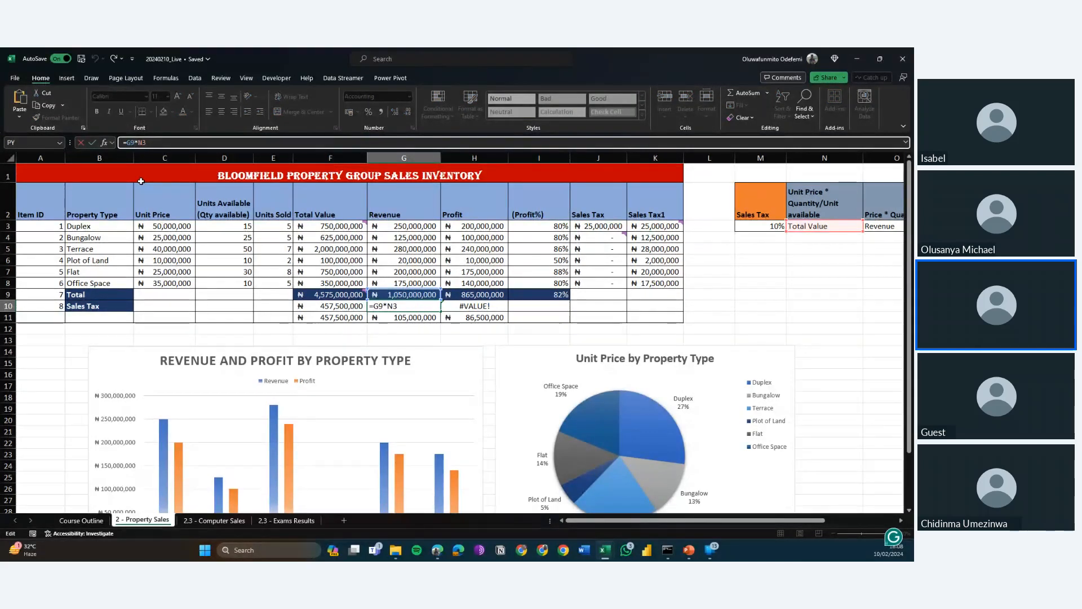
key("ctrl+Return")
key("Left")
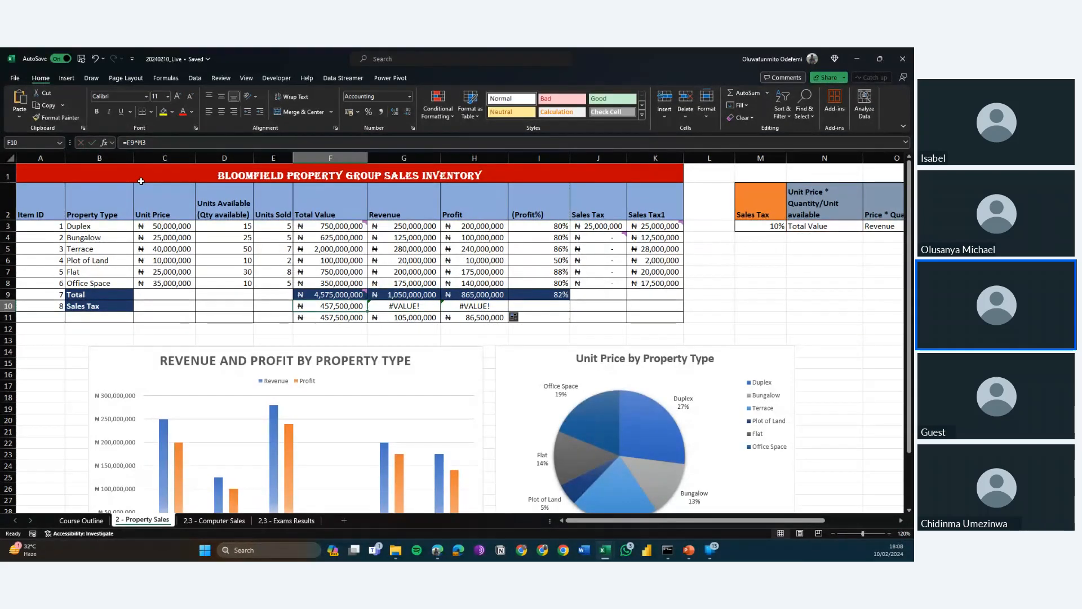
key("Down")
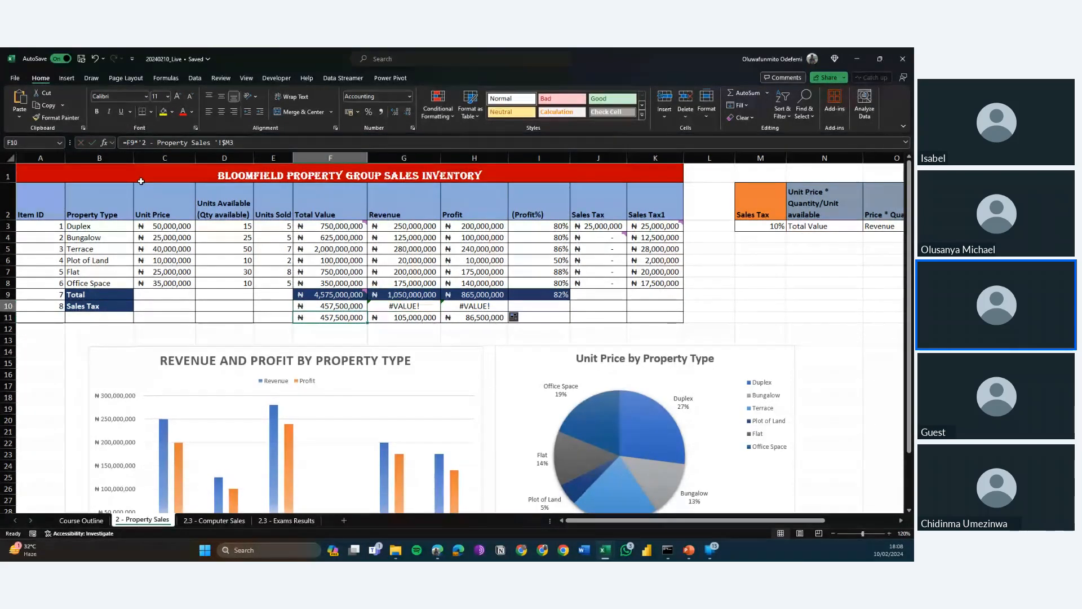
key("Up")
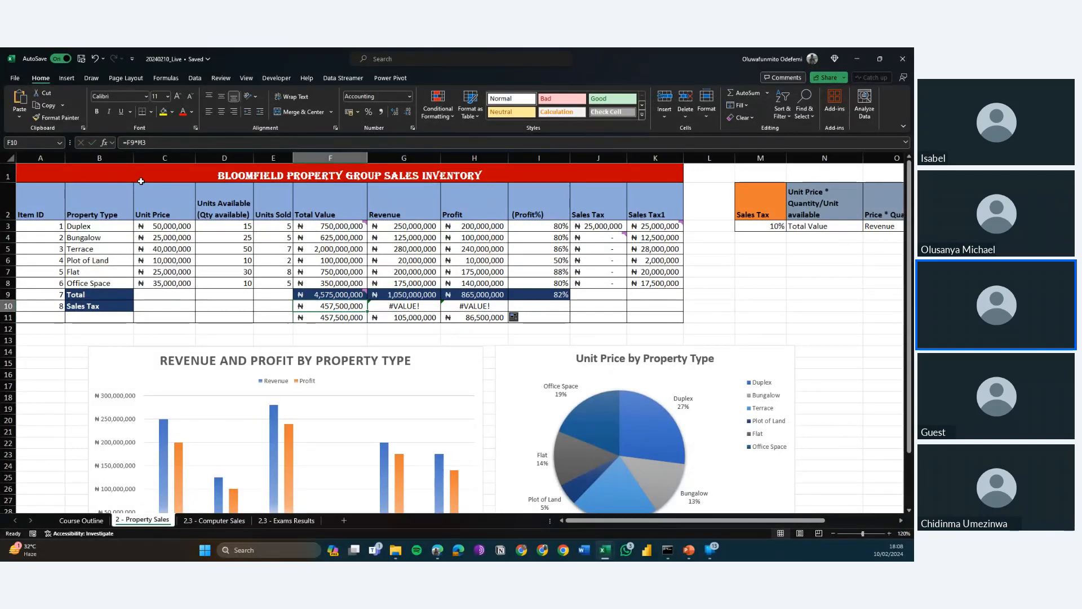
key("Right")
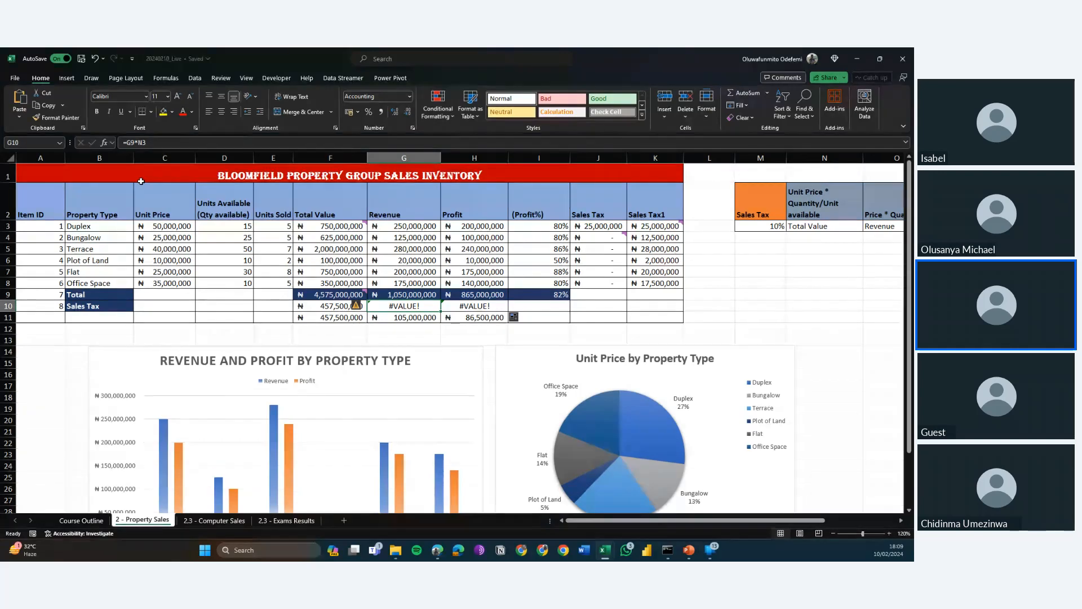
left_click(319, 306)
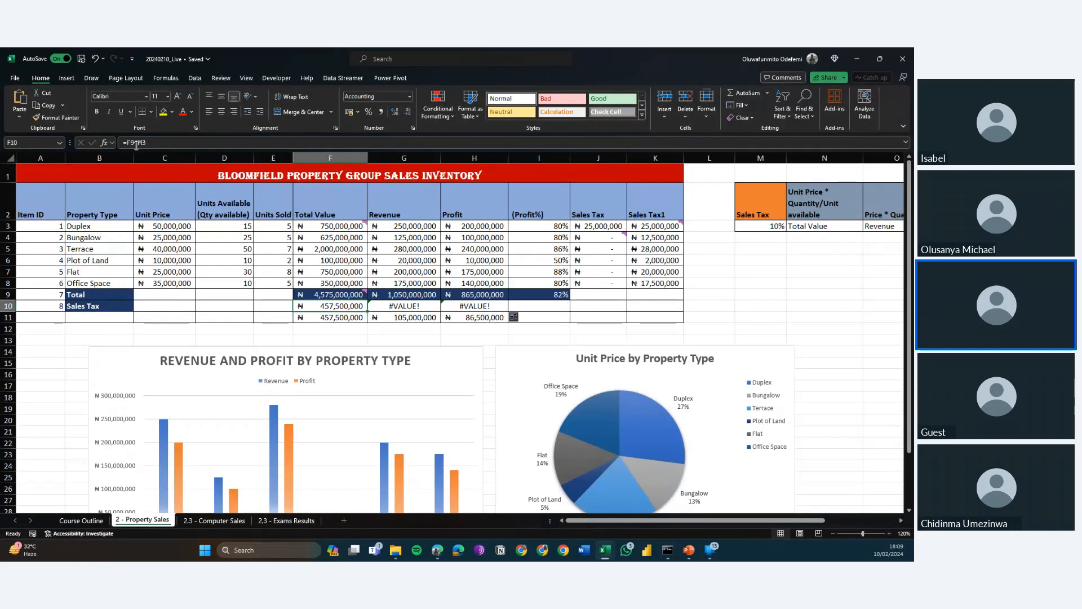
Compare the cell references in the sales tax formulas of F10 and G10.
left_click_drag(136, 146, 120, 146)
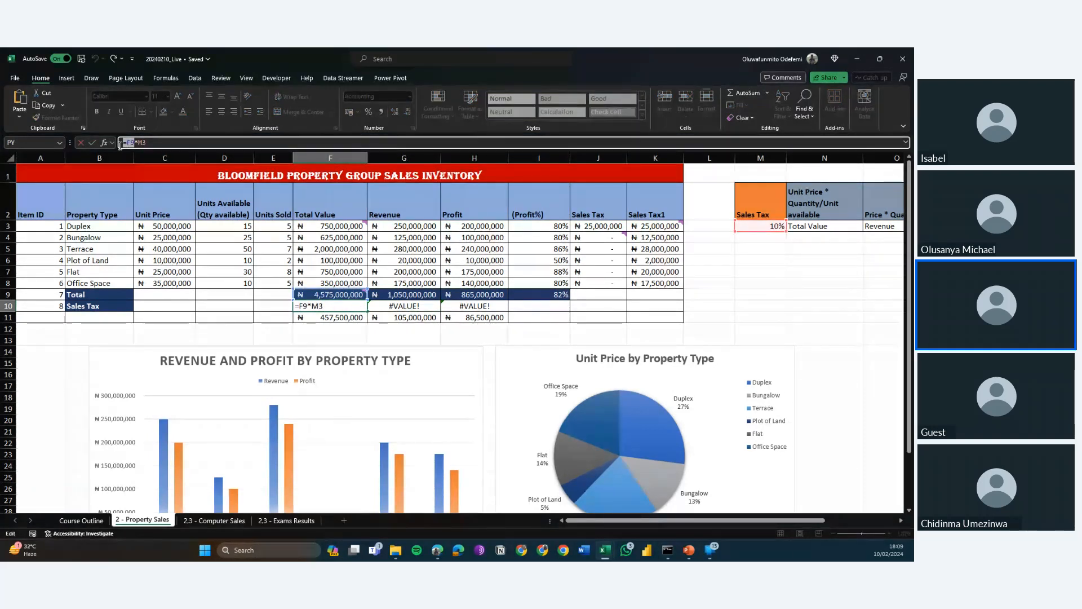
key("Tab")
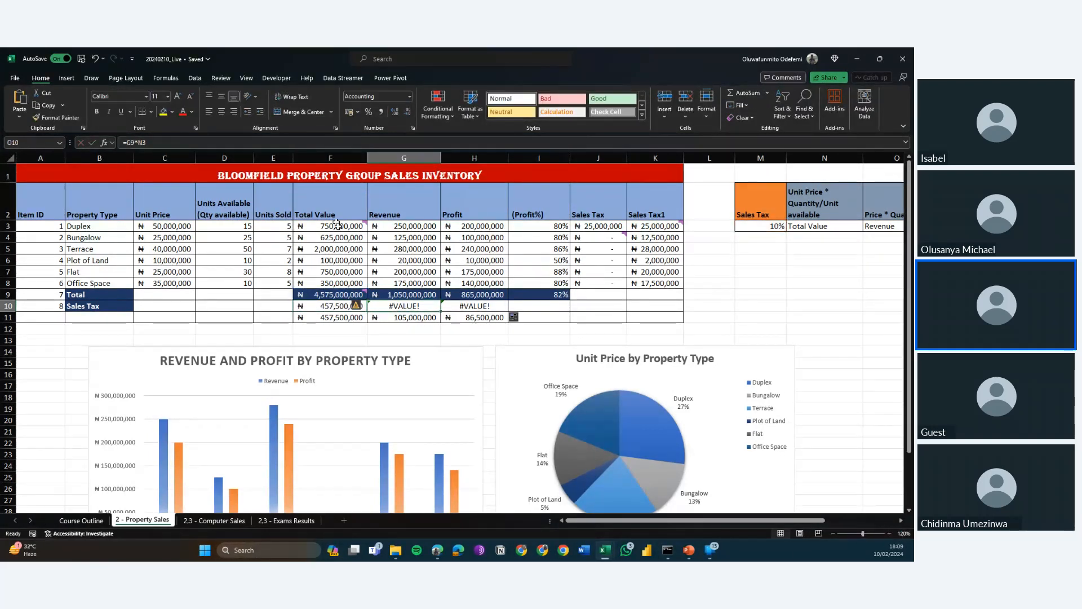
left_click(168, 146)
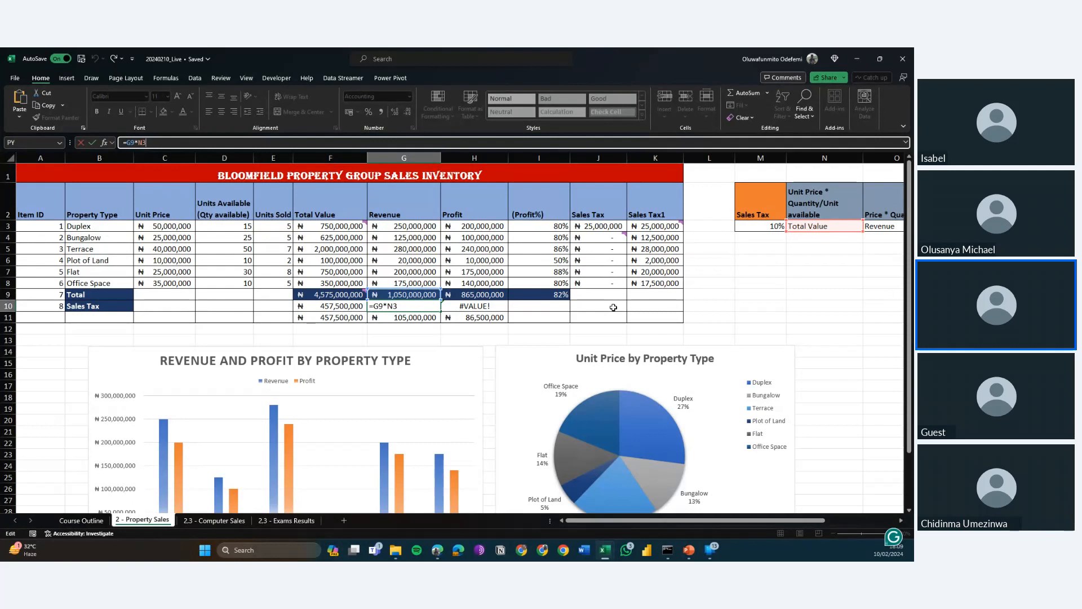
key("ctrl+Return")
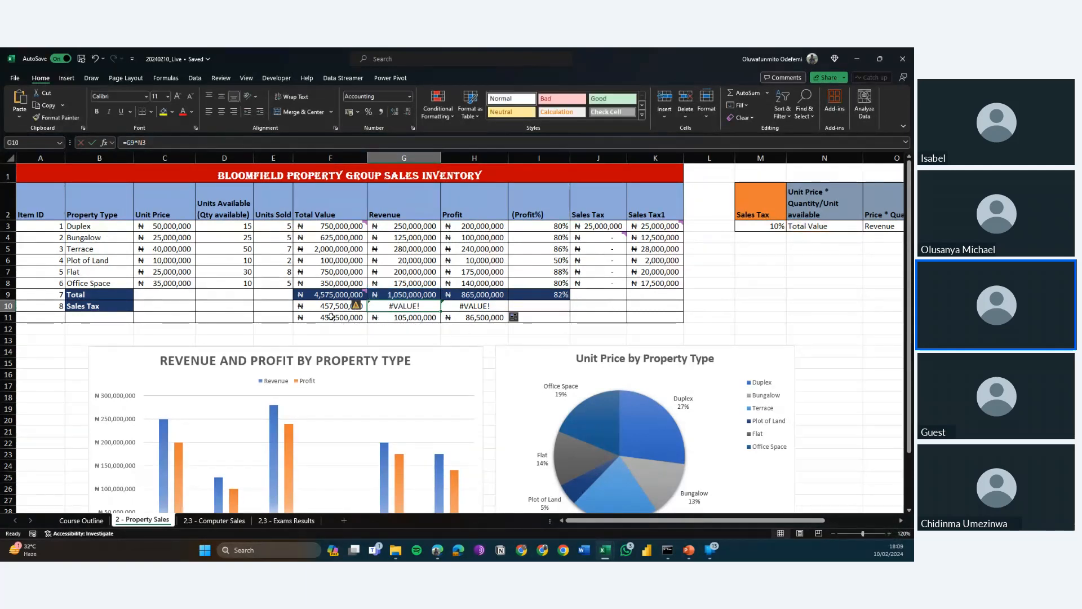
Lock the tax rate's column in F10 by changing the formula to =F9*$M3 and fill it across to G10.
left_click(324, 306)
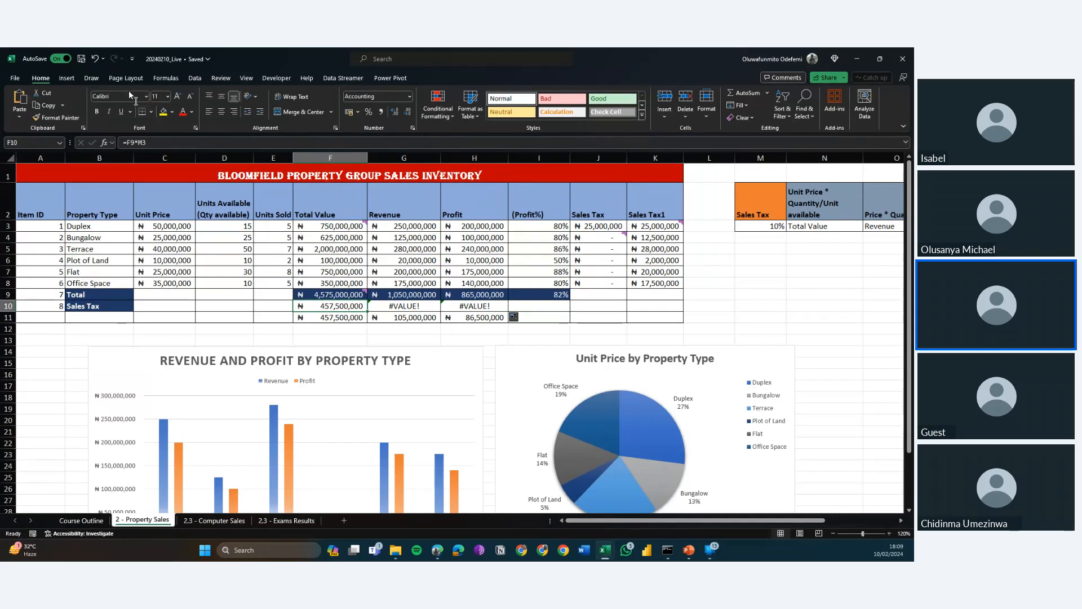
left_click(141, 142)
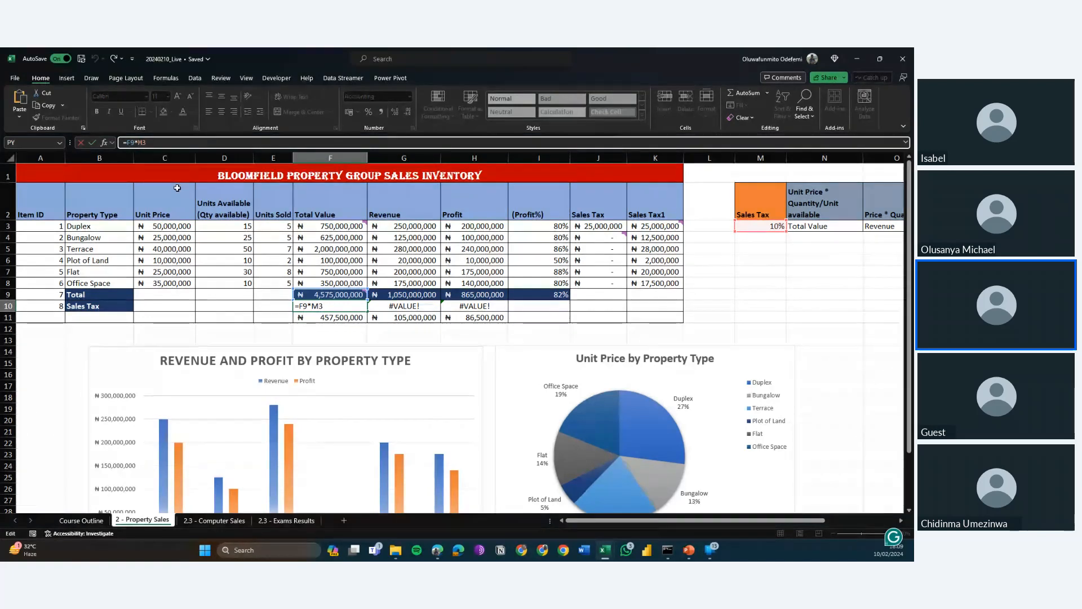
type("$")
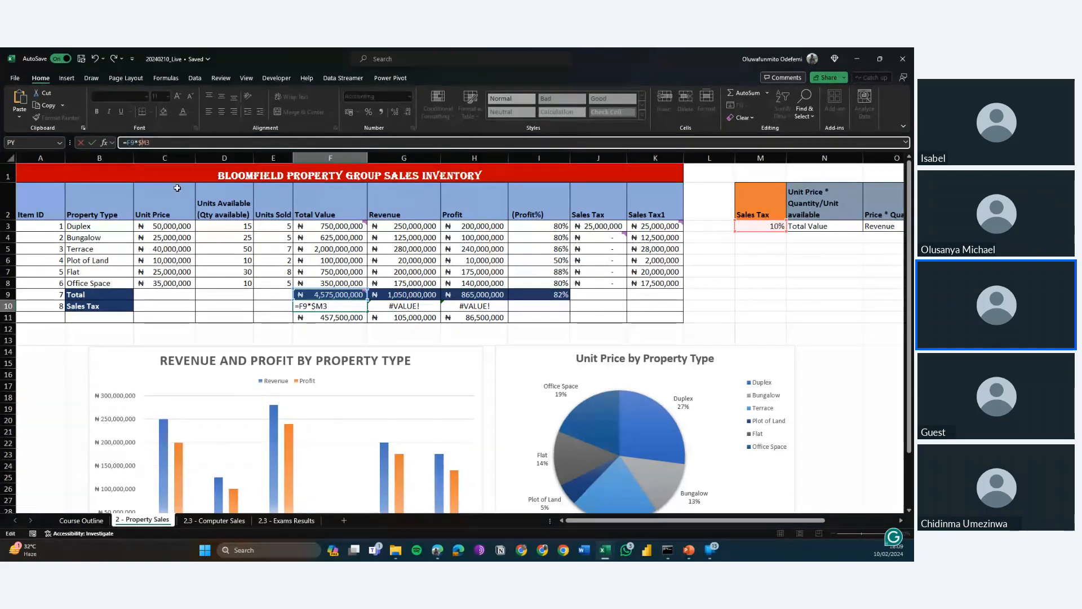
key("Return")
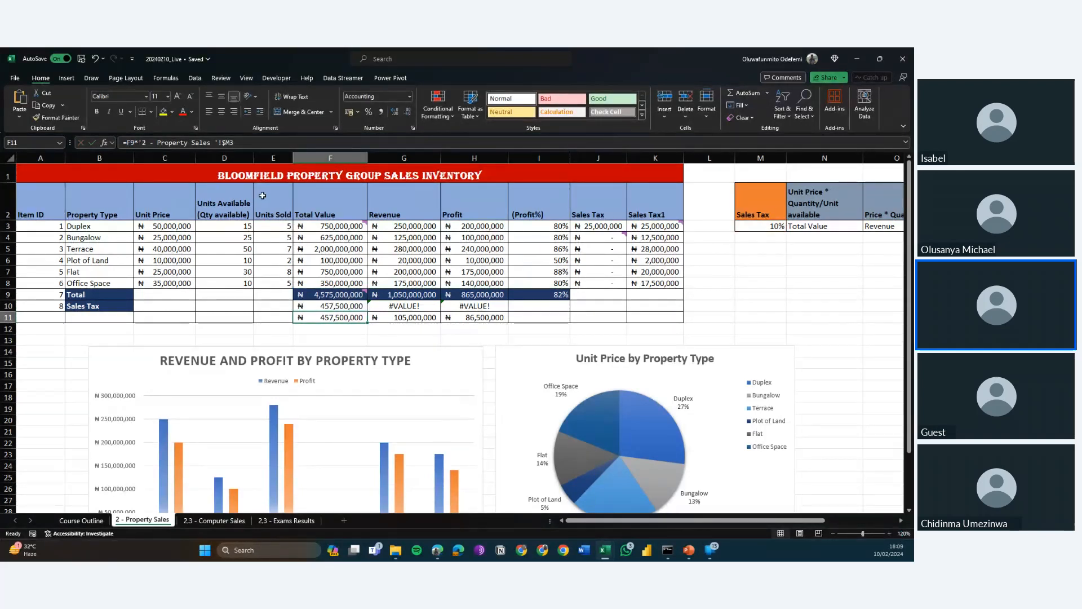
left_click(319, 305)
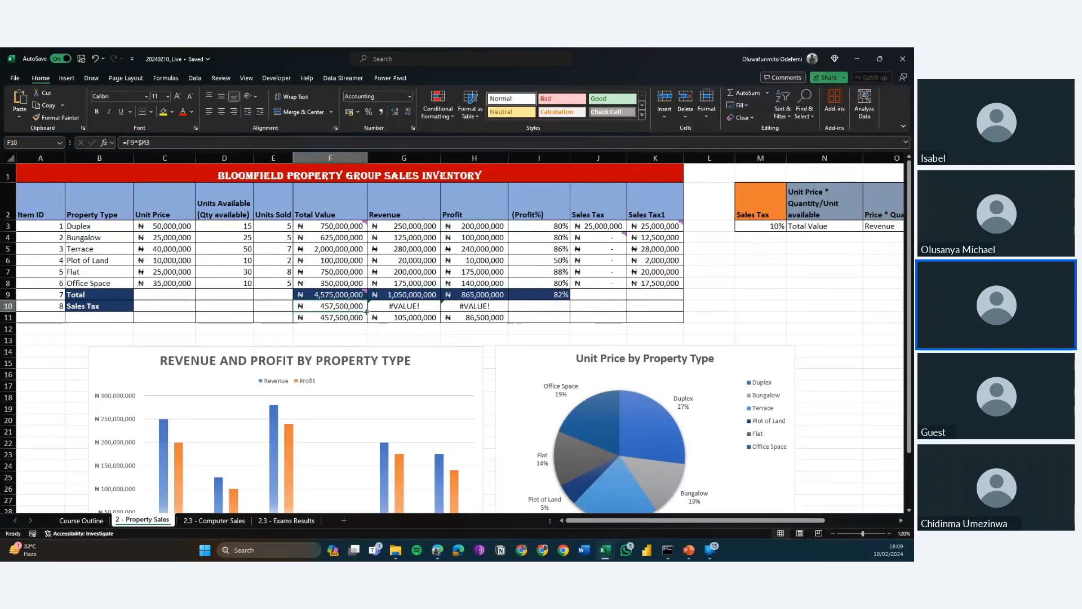
left_click_drag(366, 311, 430, 313)
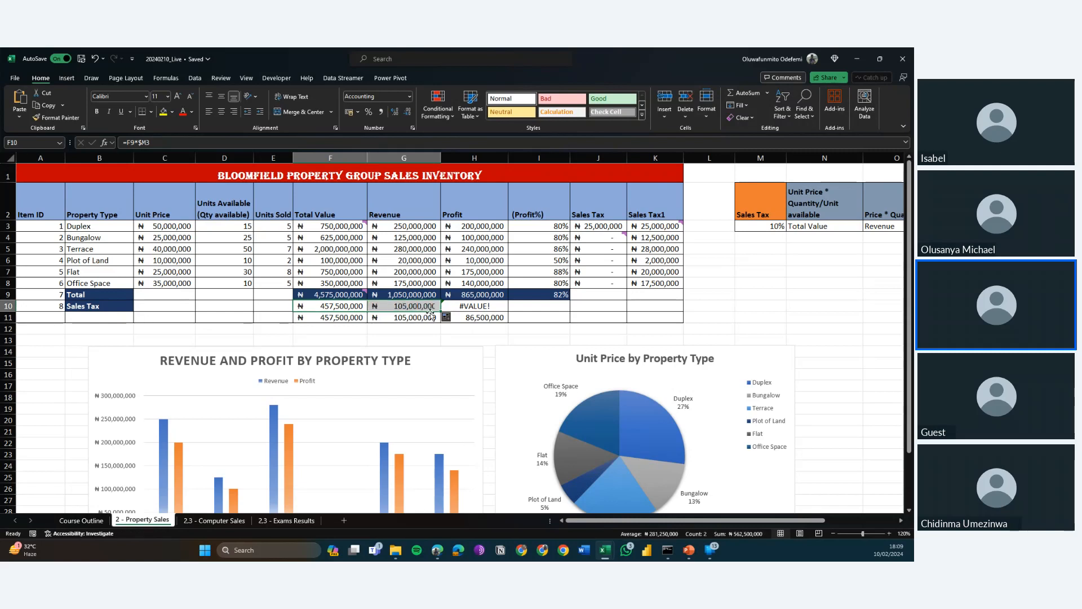
Clear the old sales tax formulas from F11 to H11 beneath the Sales Tax row.
left_click(341, 316)
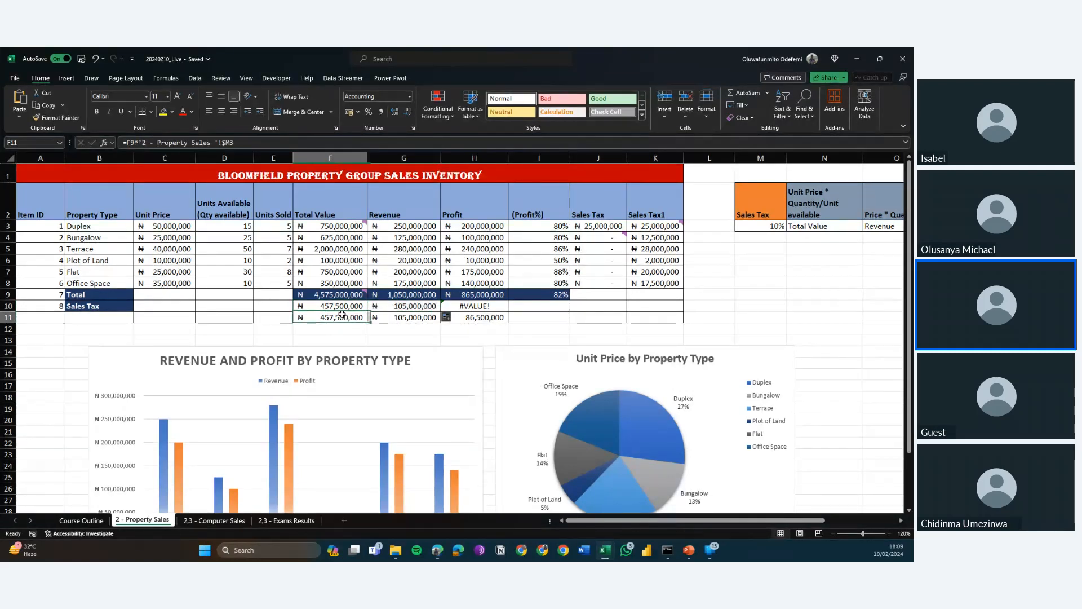
key("shift+Right")
key("shift+Right")
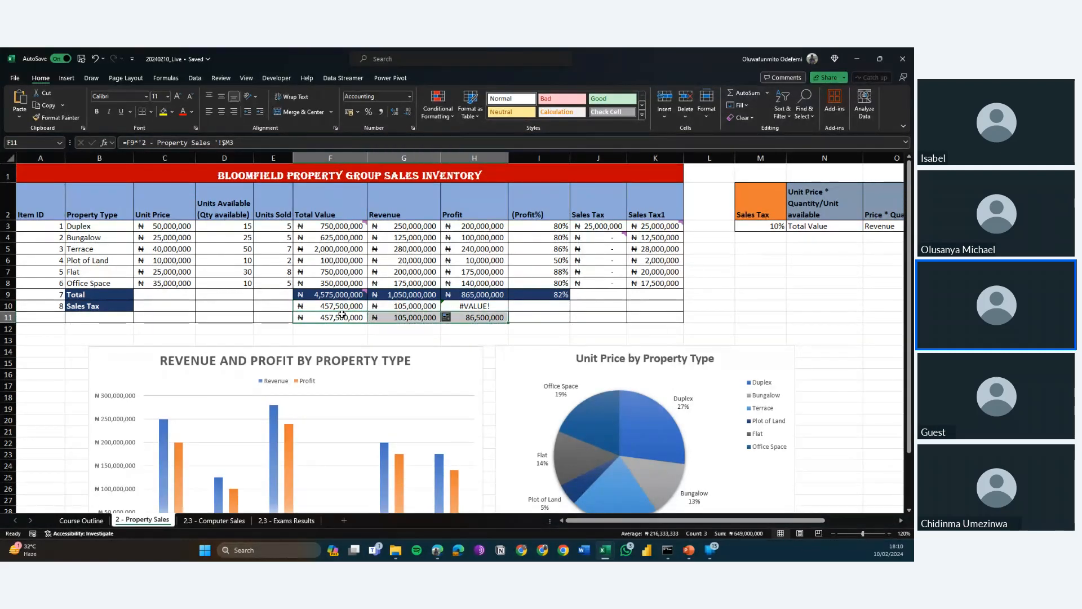
key("Delete")
Inspect the locked tax rate reference in G10's filled sales tax formula.
key("Left")
key("Up")
key("Right")
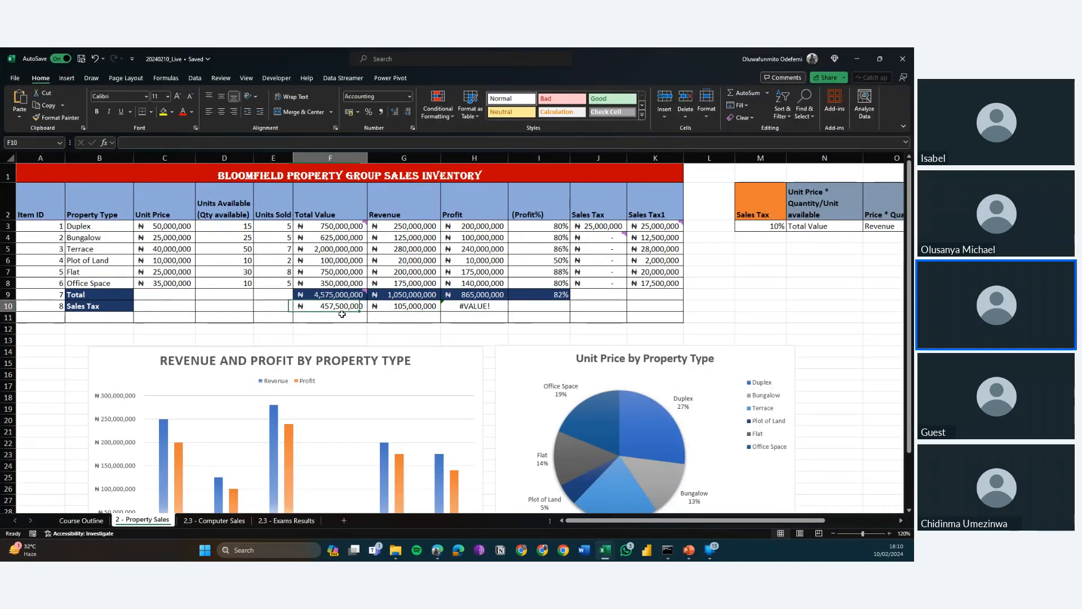
key("Right")
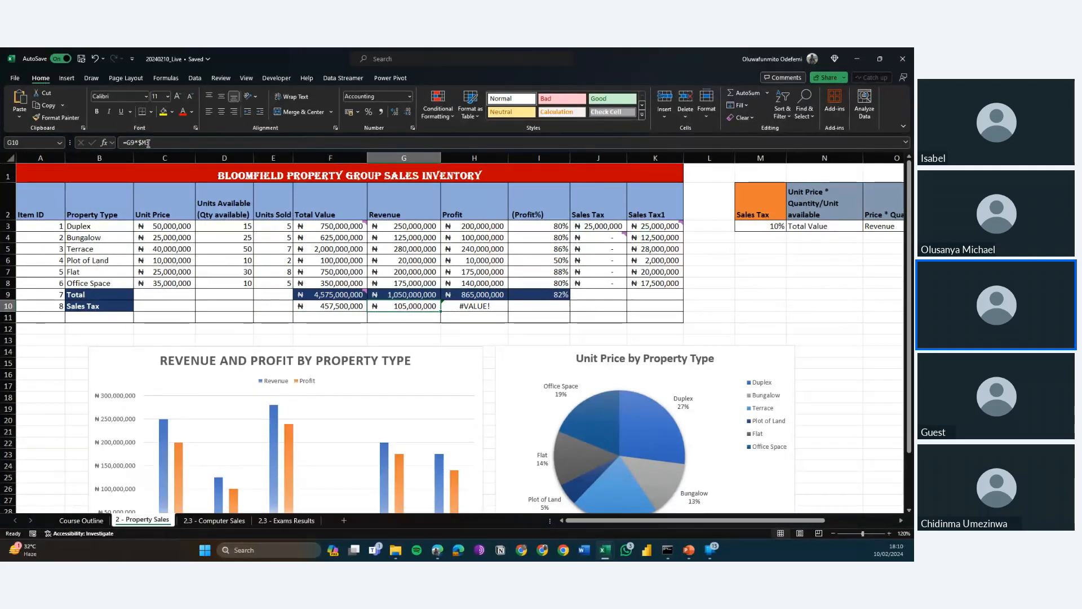
left_click_drag(146, 144, 136, 143)
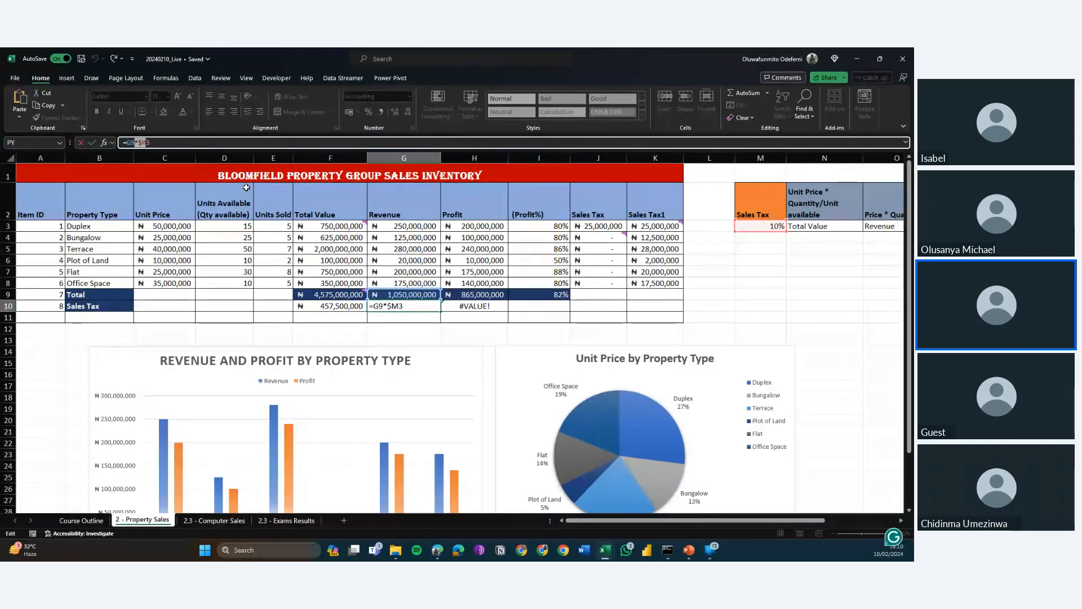
key("ctrl+Return")
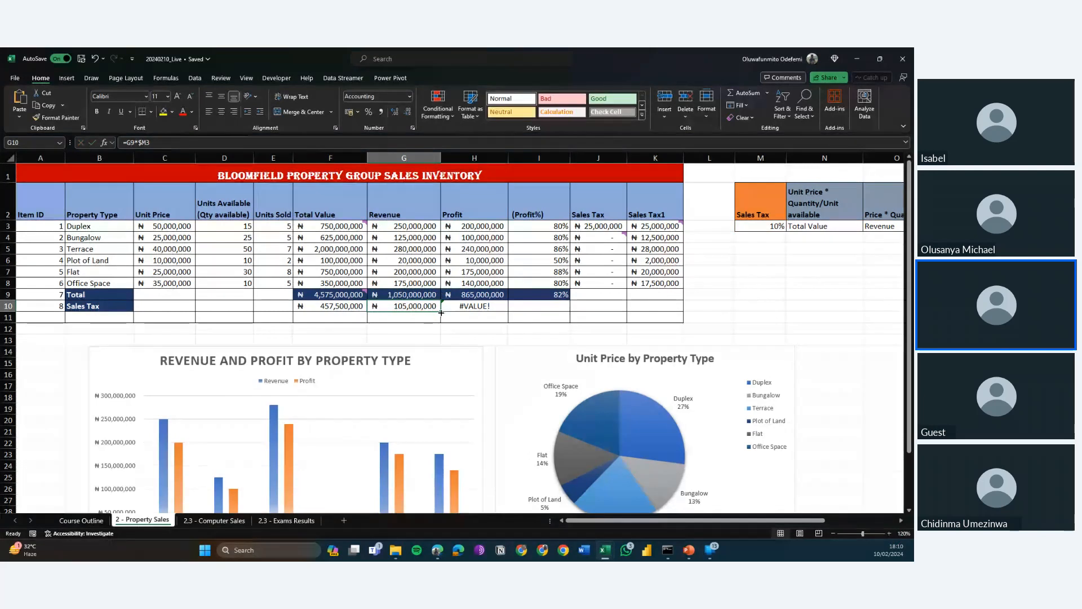
Fill G10's sales tax formula across to H10 and check the resulting formulas in H10 and F10.
left_click_drag(442, 313, 497, 311)
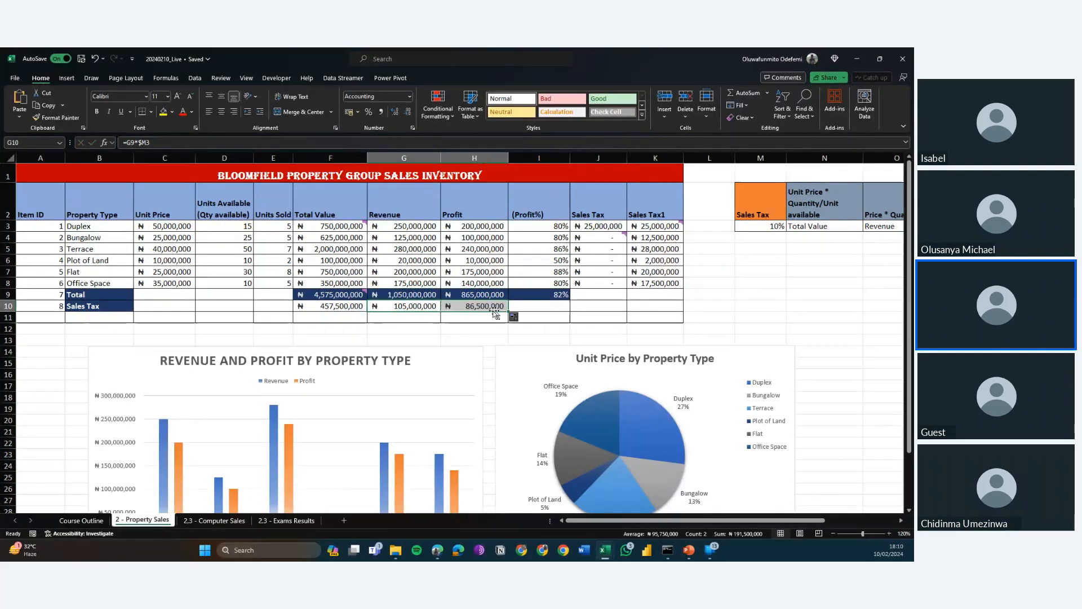
left_click(475, 307)
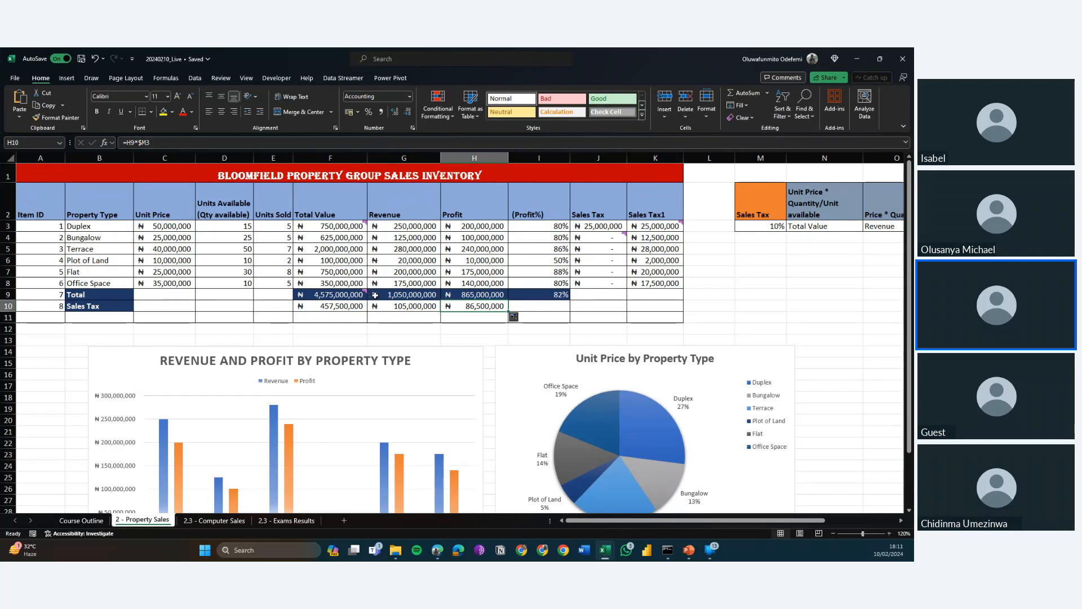
left_click(331, 307)
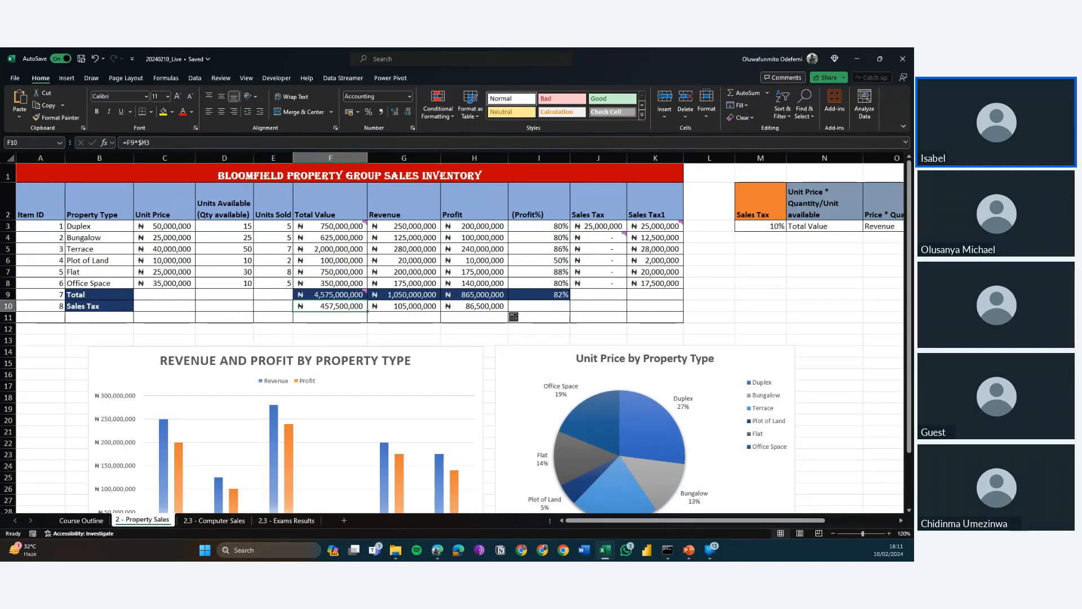
key("alt+Tab")
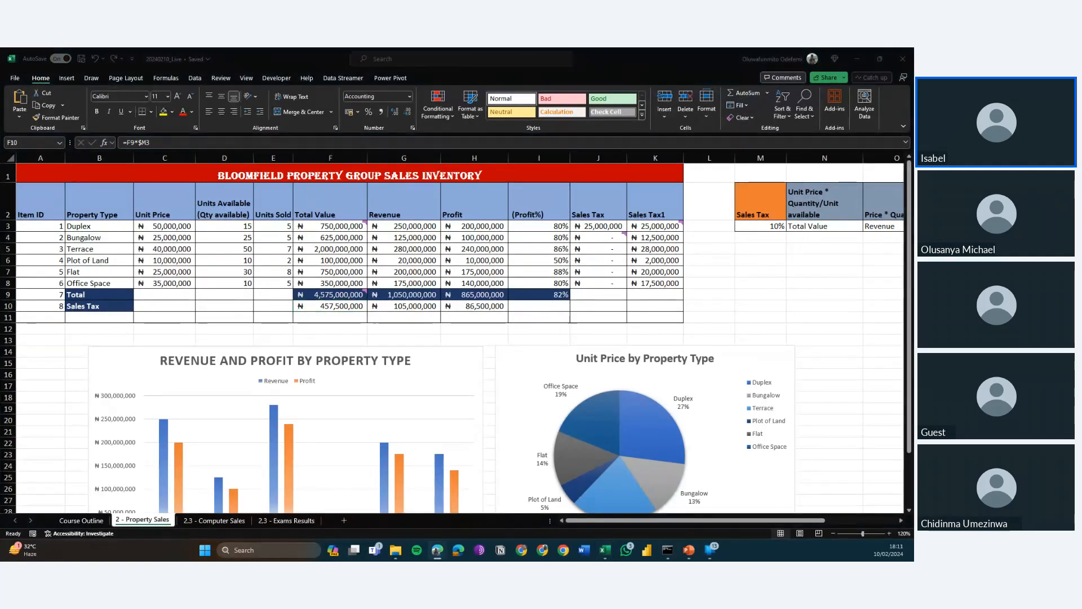
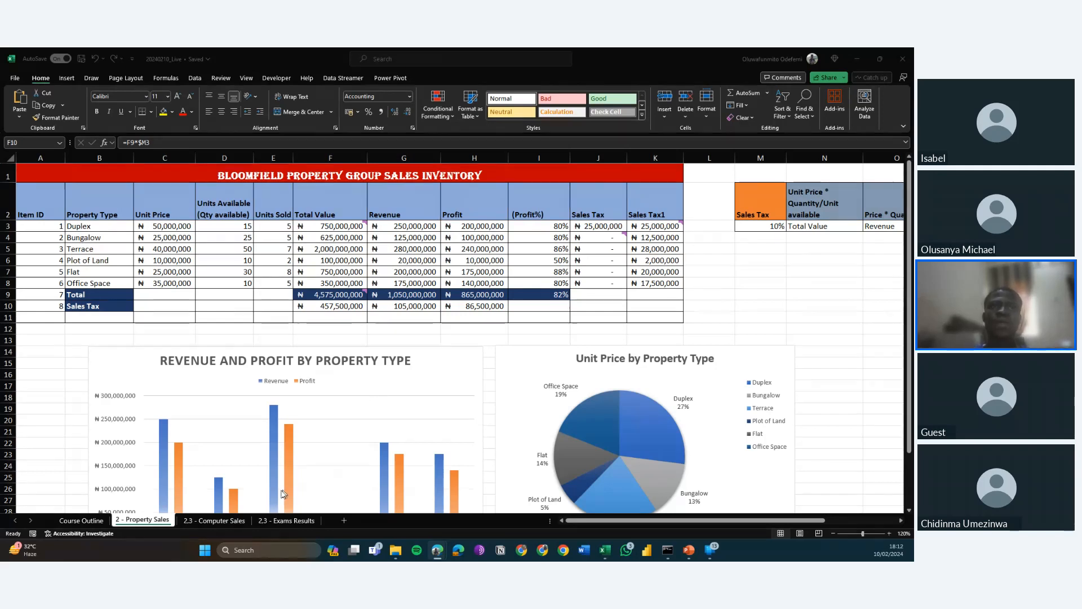
Open the 2.3 - Exams Results sheet and compare the OR formulas in H3 and H4.
left_click(272, 518)
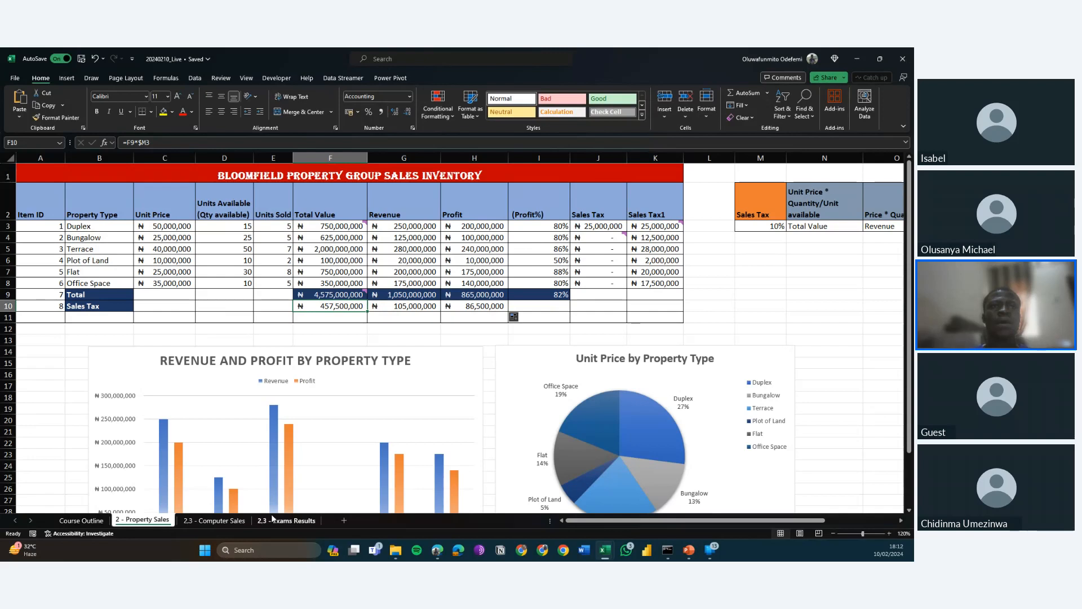
left_click(272, 518)
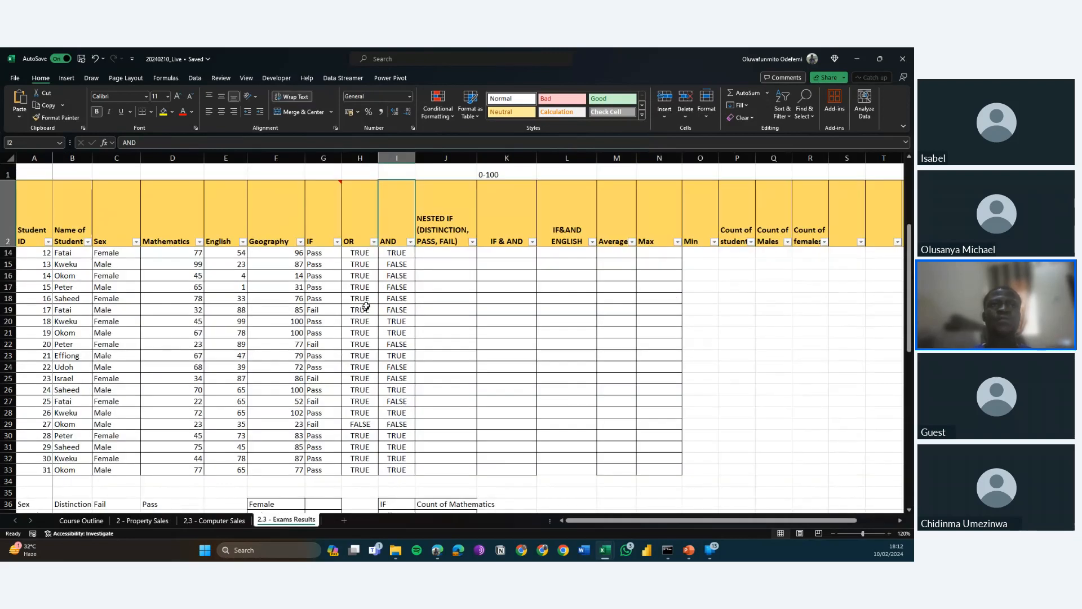
left_click(366, 274)
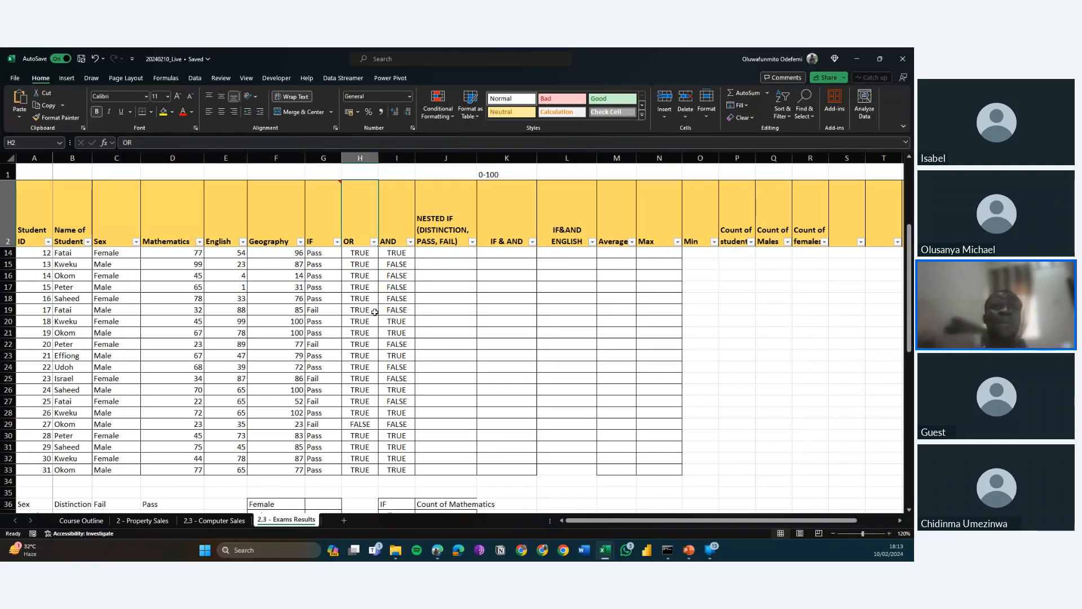
key("Up")
key("Up")
key("Up")
key("Up")
key("Up")
key("Up")
key("Up")
key("Up")
key("Up")
key("Up")
key("Up")
key("Up")
key("Up")
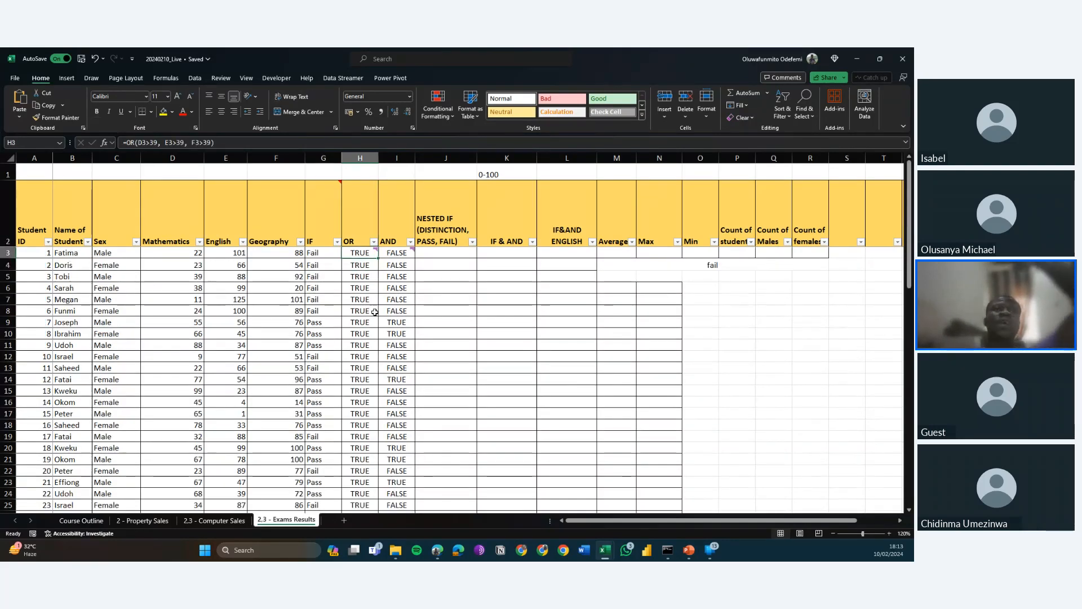
key("Down")
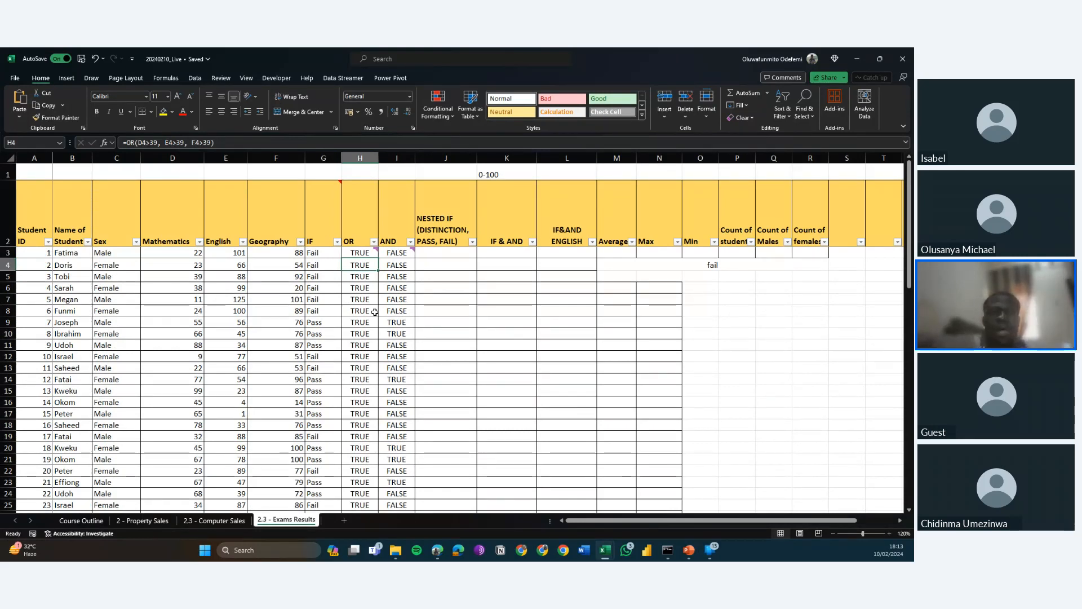
key("Up")
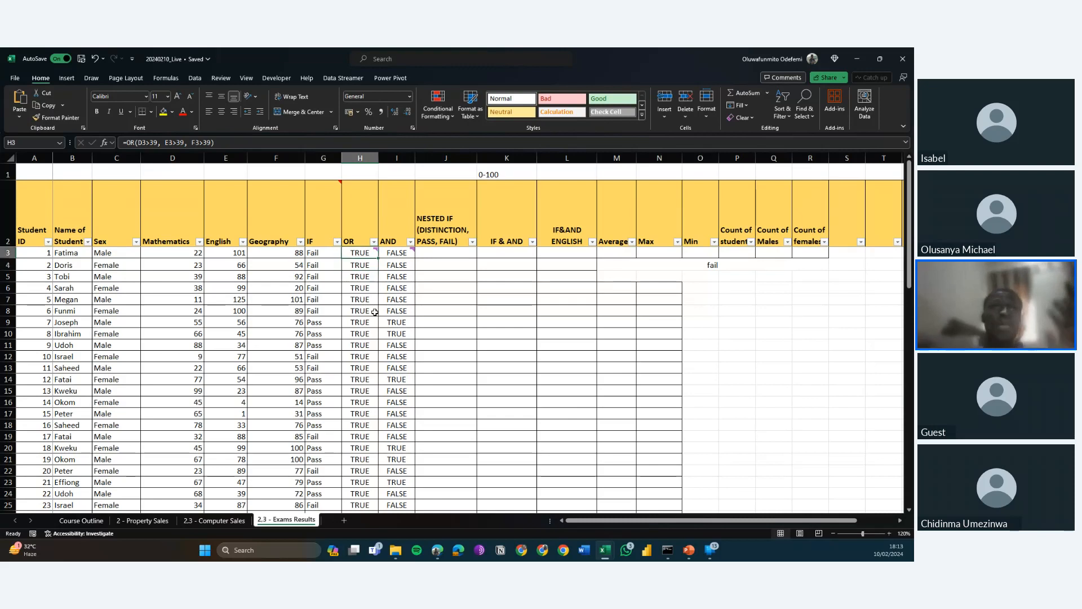
Compare the cell references in the IF formulas of G3 and G4.
key("Left")
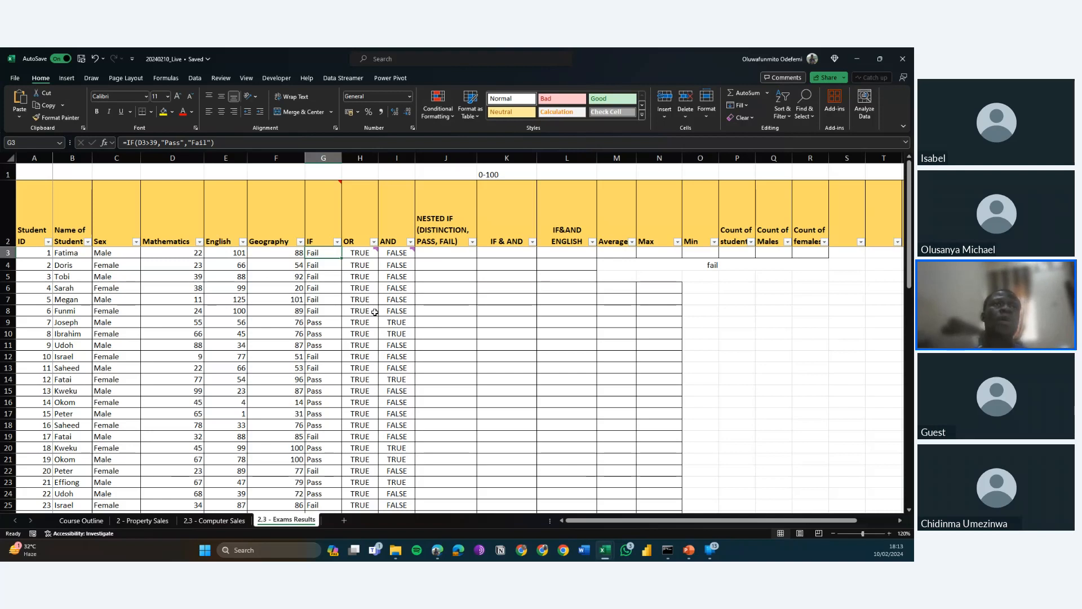
key("Down")
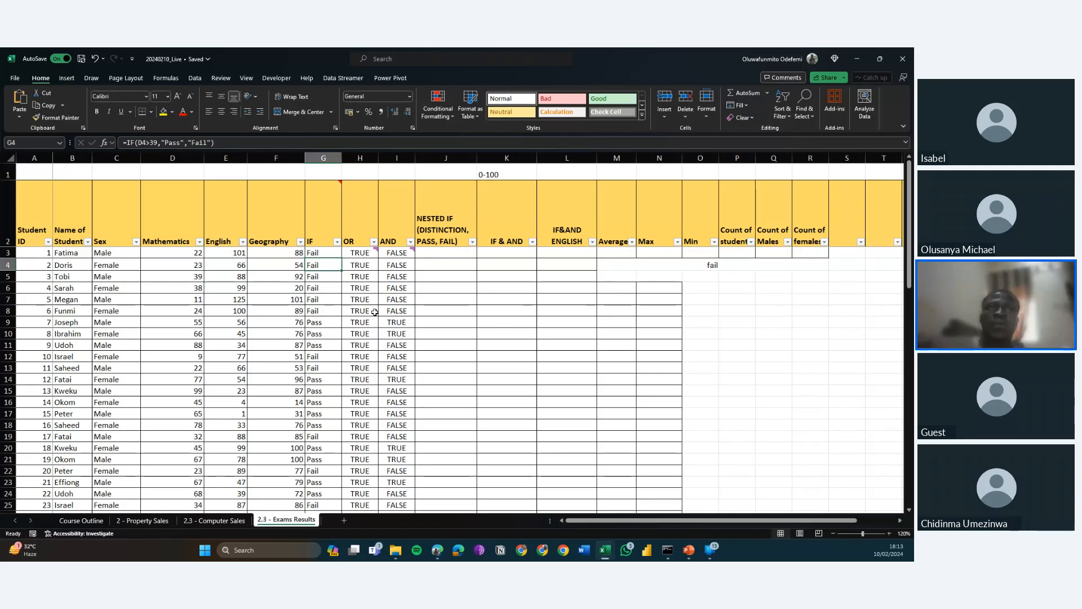
key("Up")
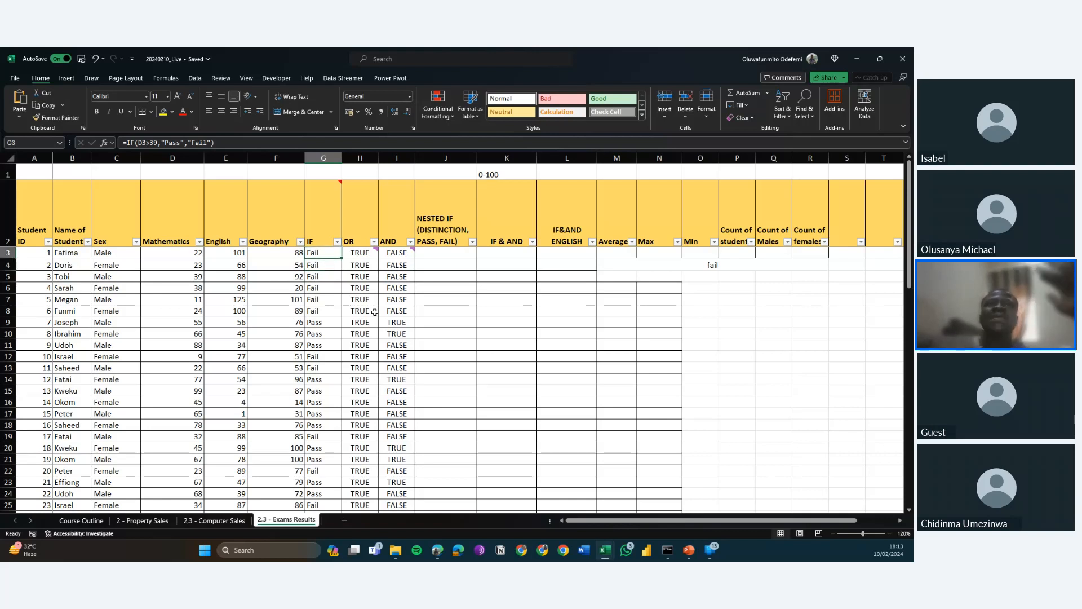
key("Down")
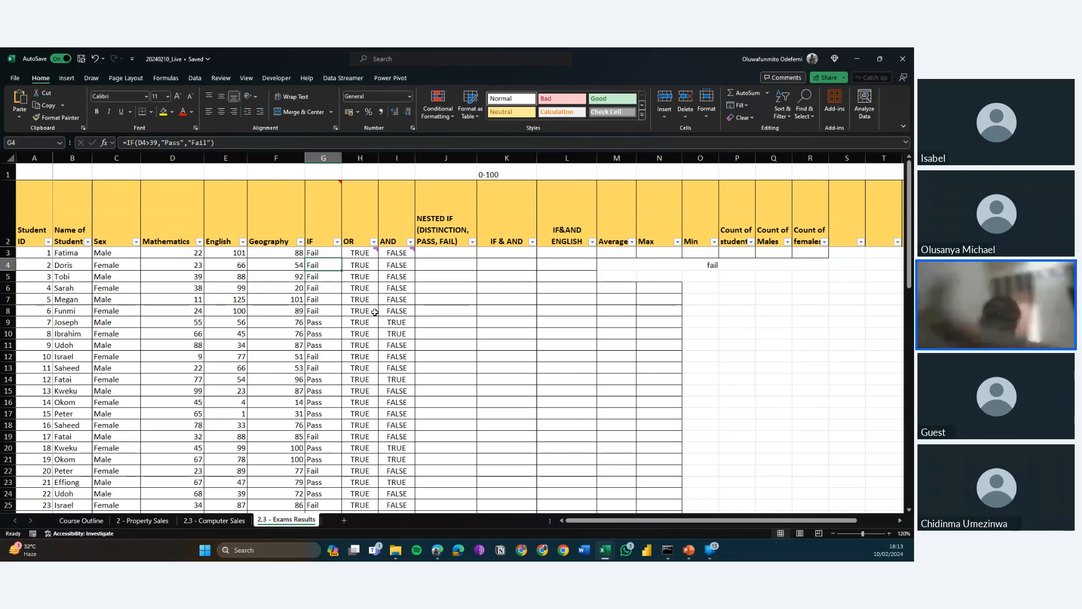
key("Up")
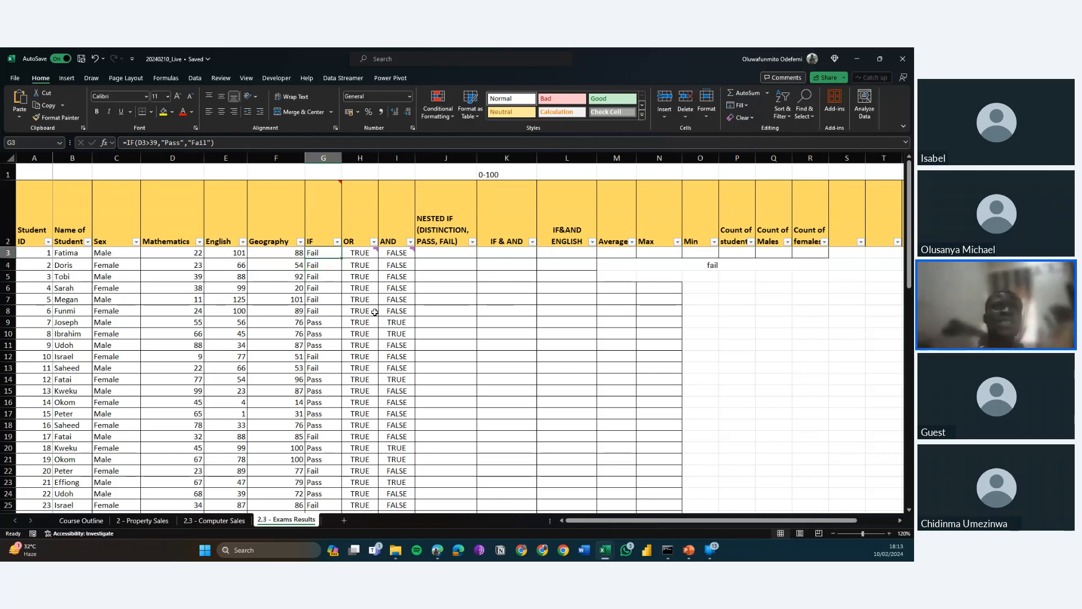
Inspect the AND formulas in I3 and I4 and read the comment attached to I3.
key("Right")
key("Left")
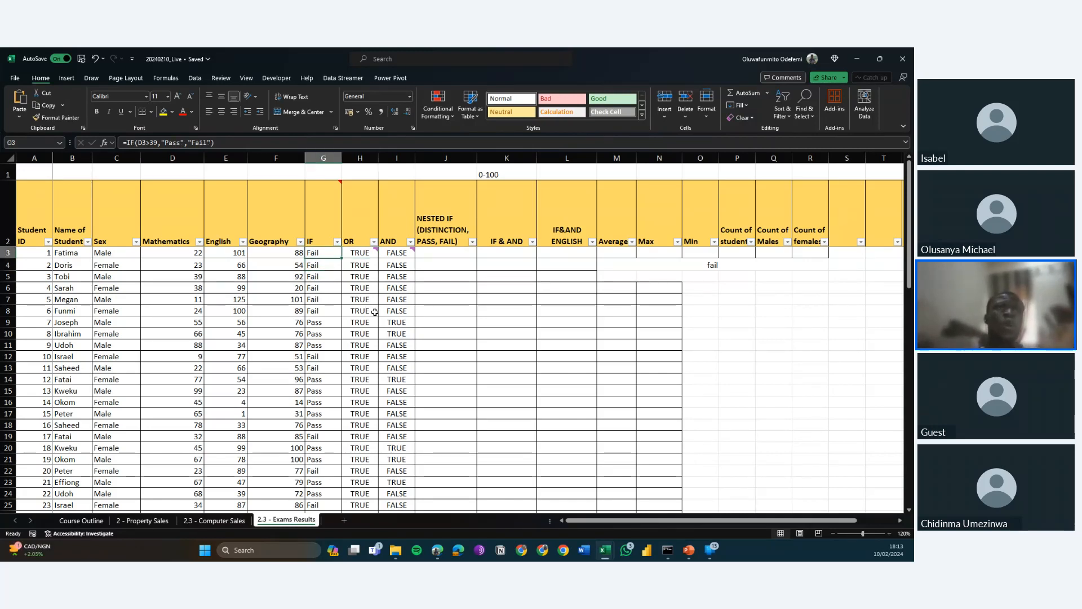
key("Right")
key("Right")
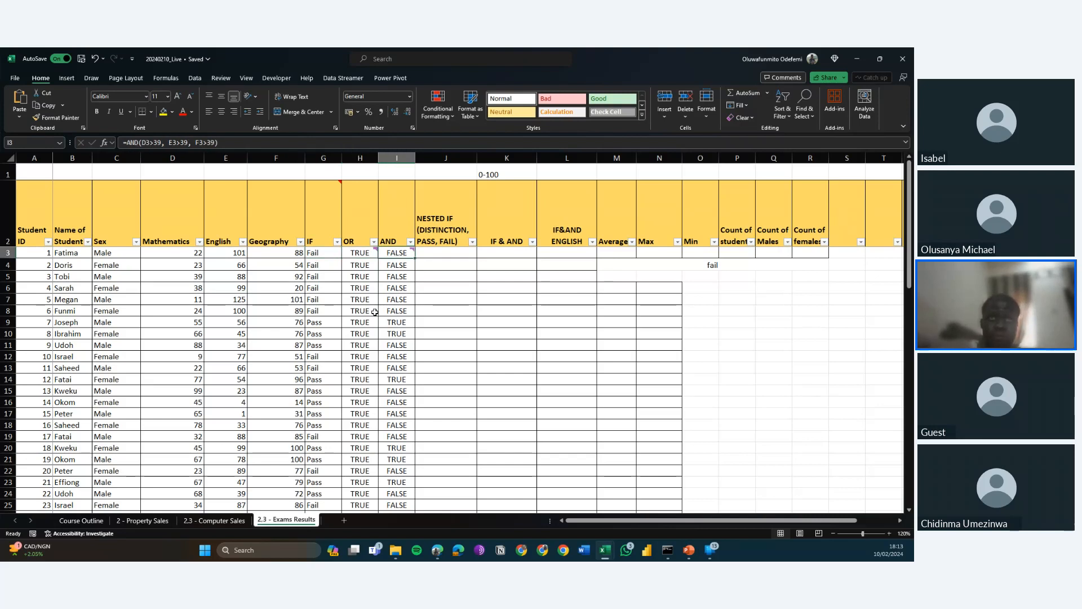
mouse_move(412, 256)
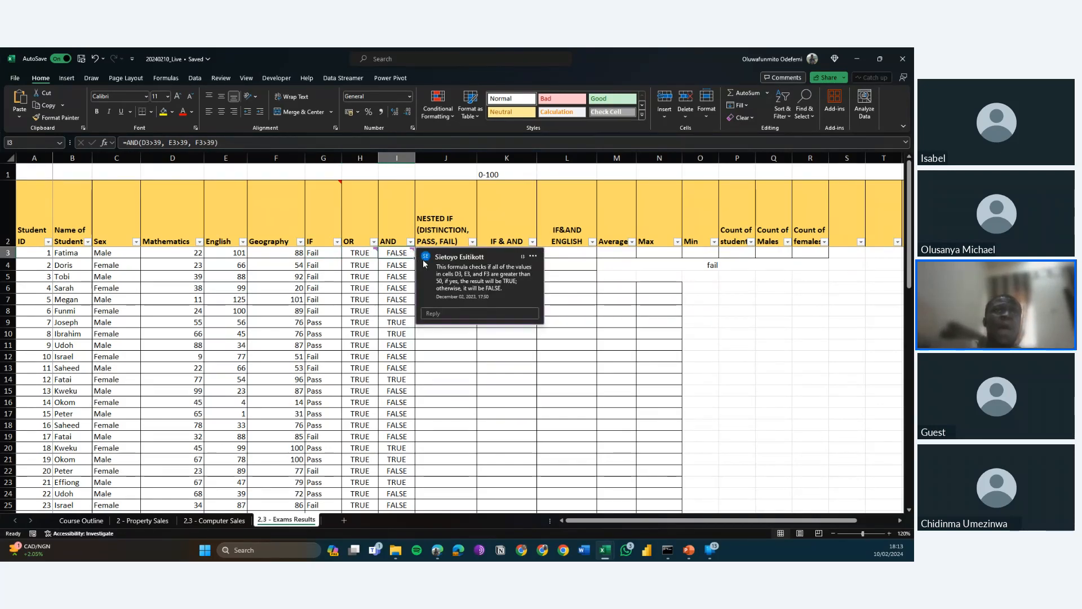
left_click(396, 265)
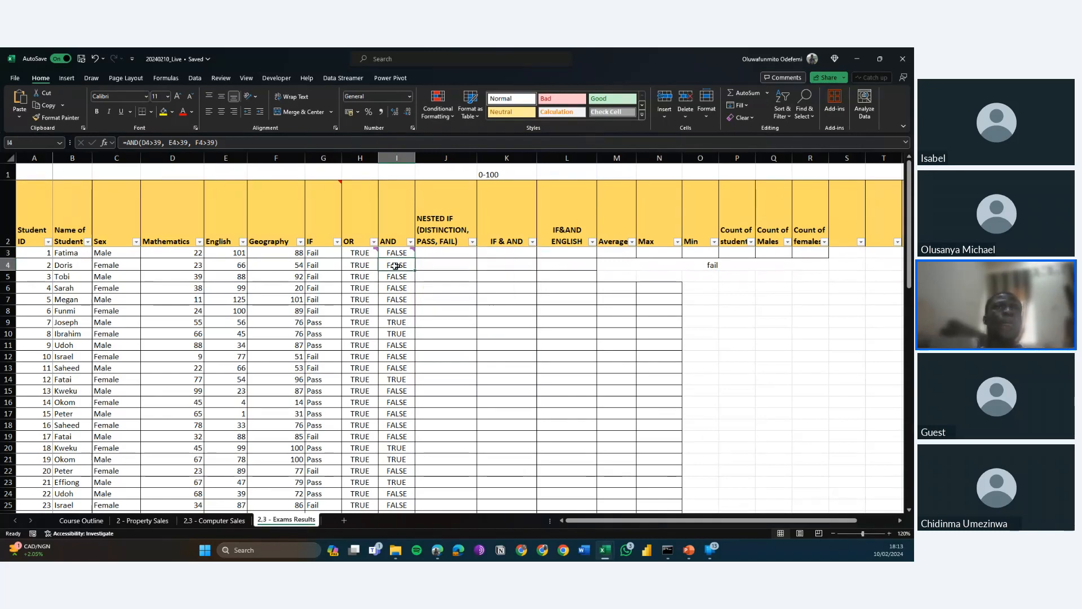
left_click(332, 252)
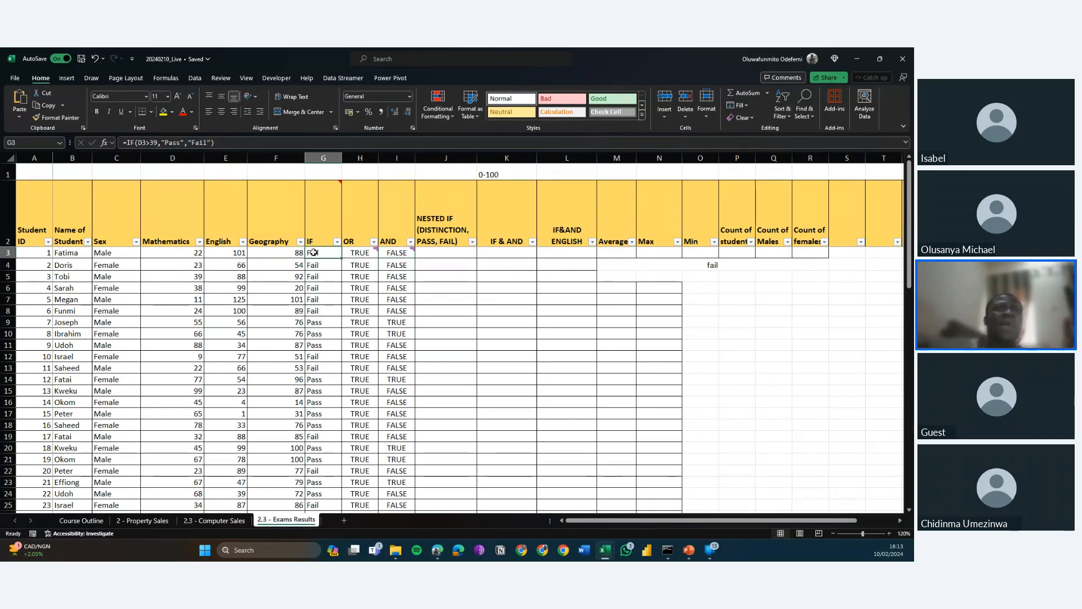
left_click(412, 255)
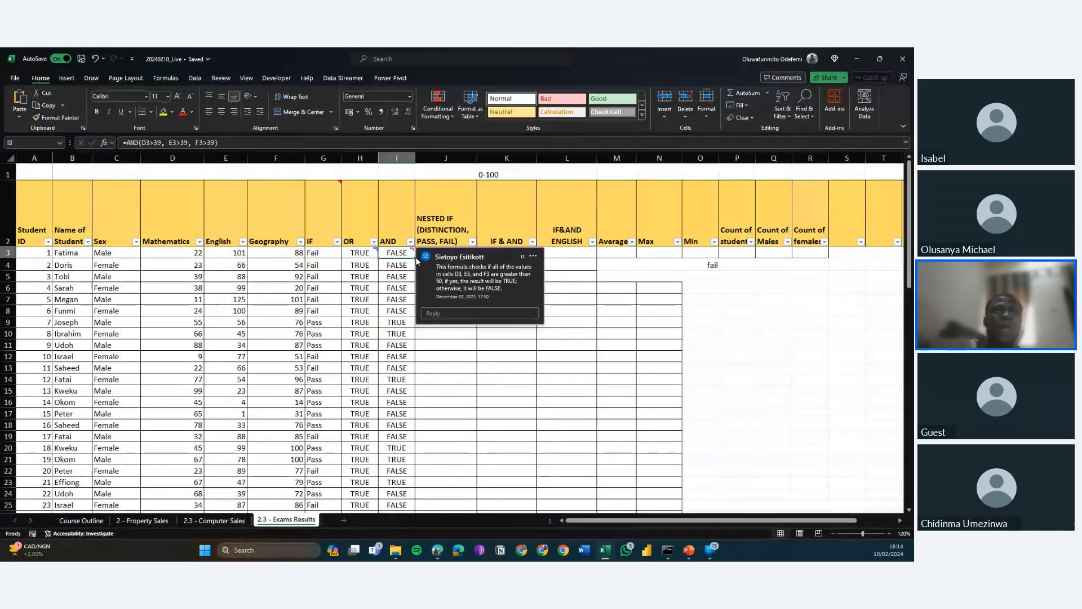
Fill I12's AND formula across to J12 and compare the references in both cells.
left_click(415, 359)
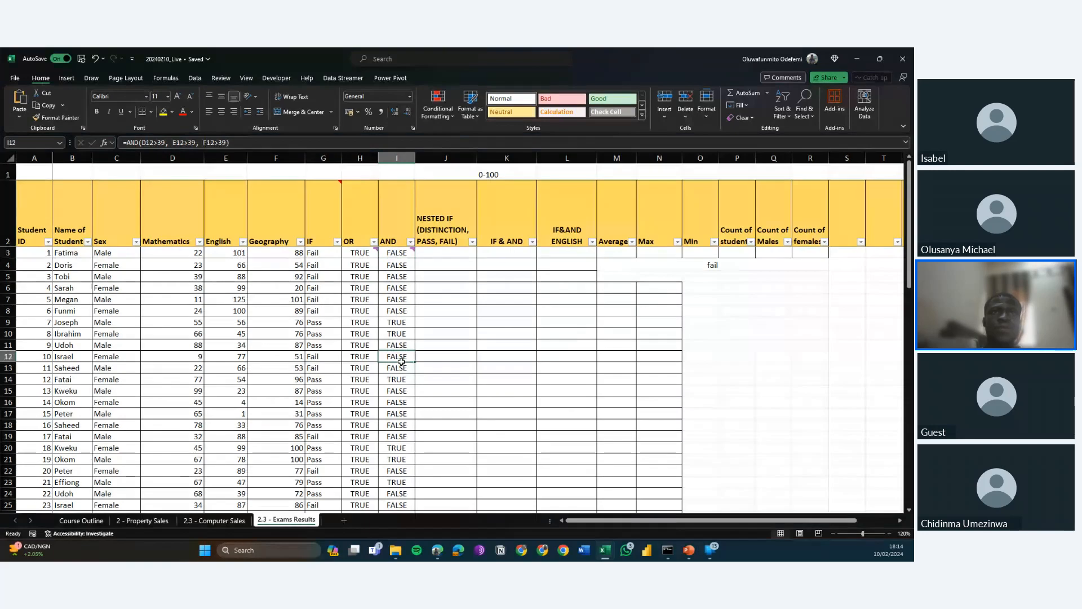
left_click_drag(417, 364, 454, 357)
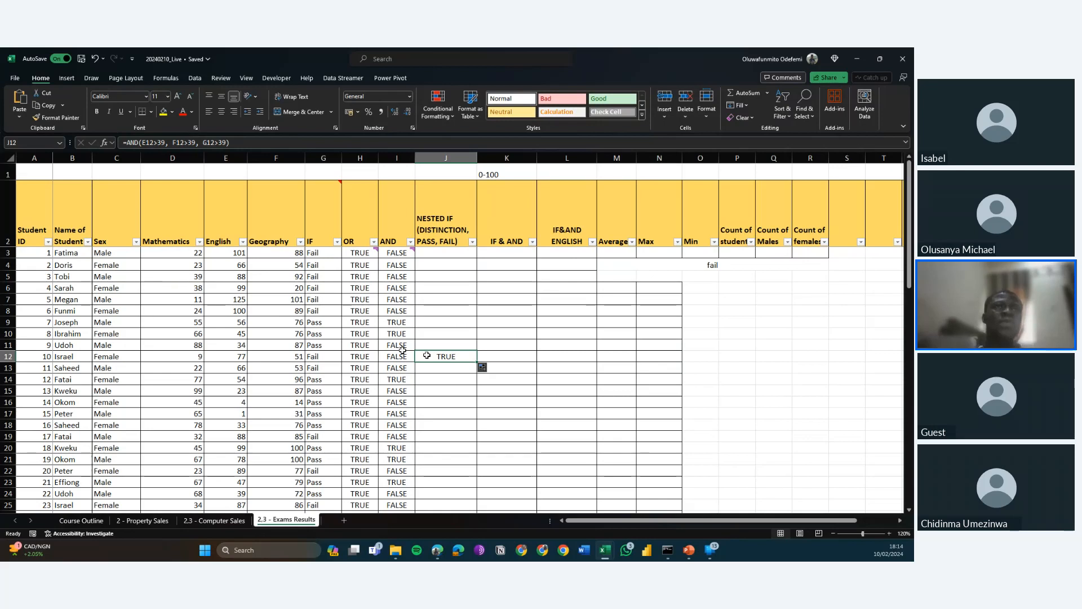
left_click(396, 360)
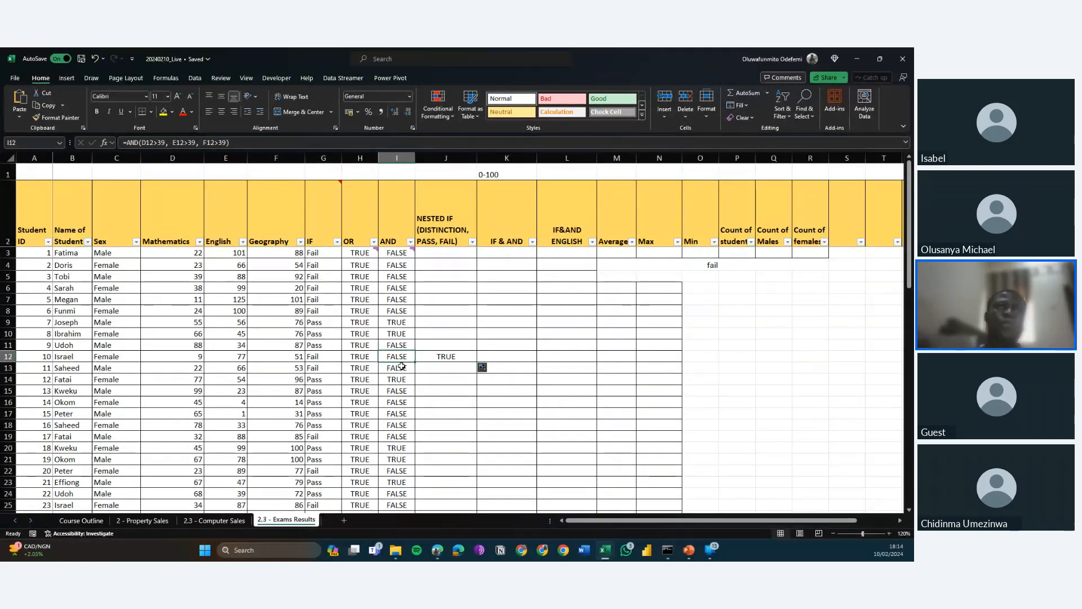
key("Right")
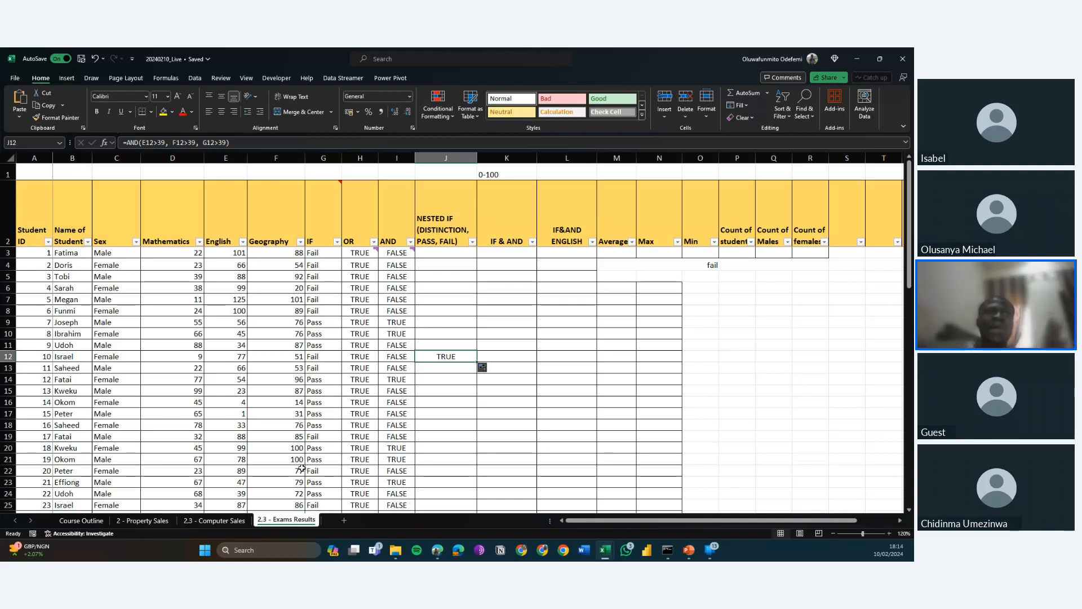
Return to the 2 - Property Sales sheet and copy the sales tax formula from F10 into F11.
left_click(145, 520)
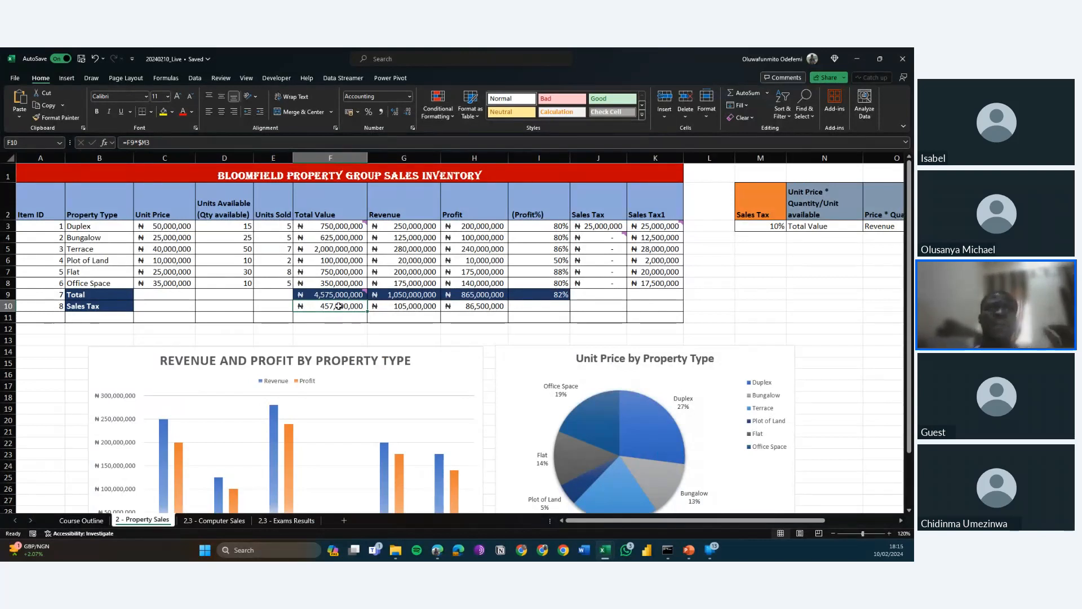
key("Return")
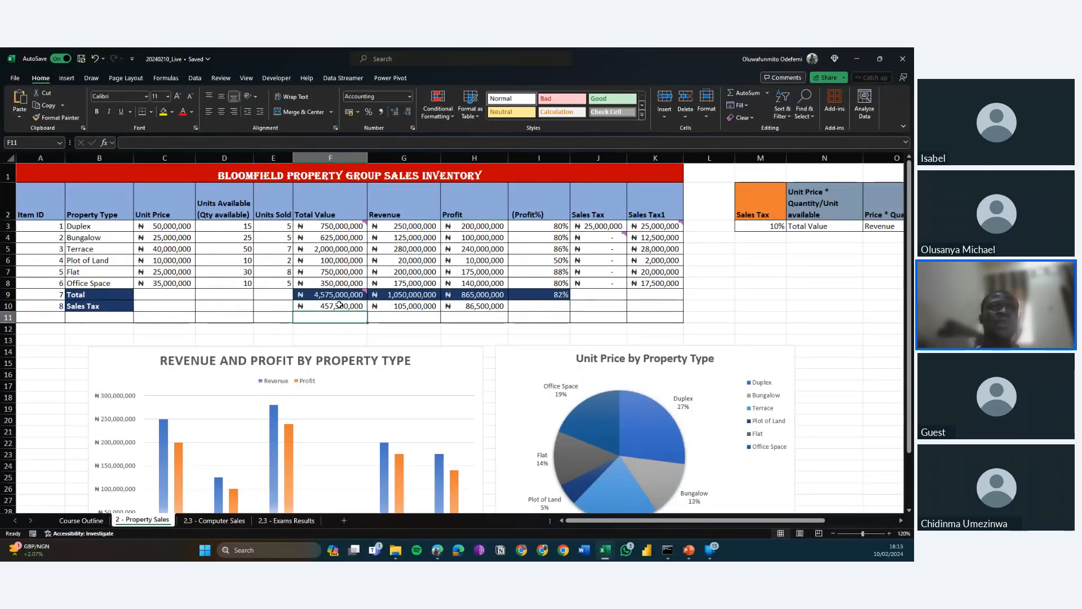
left_click(339, 304)
key("ctrl+c")
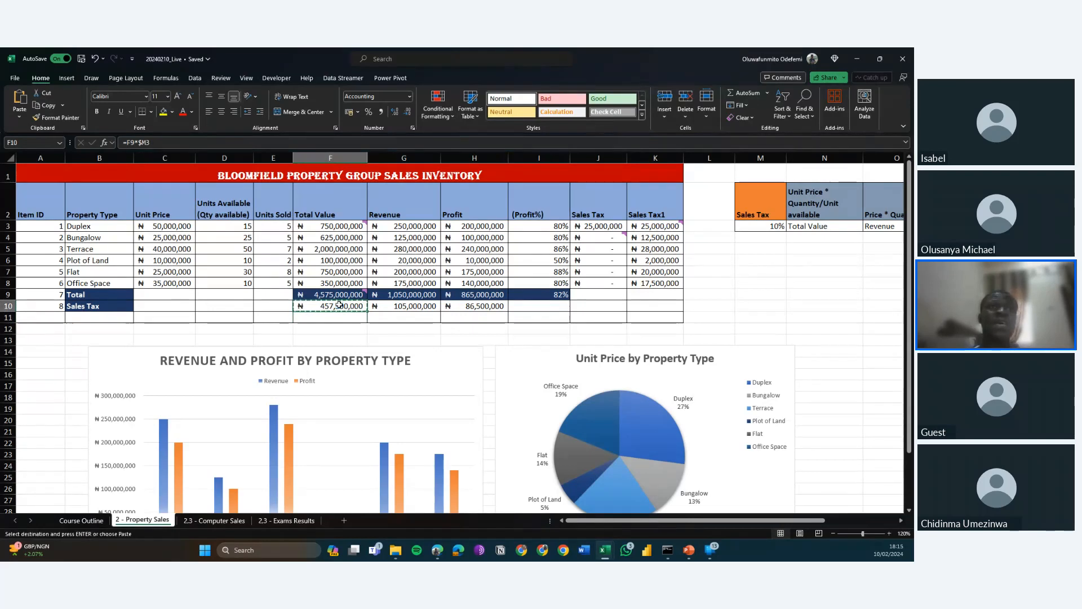
key("Down")
key("ctrl+v")
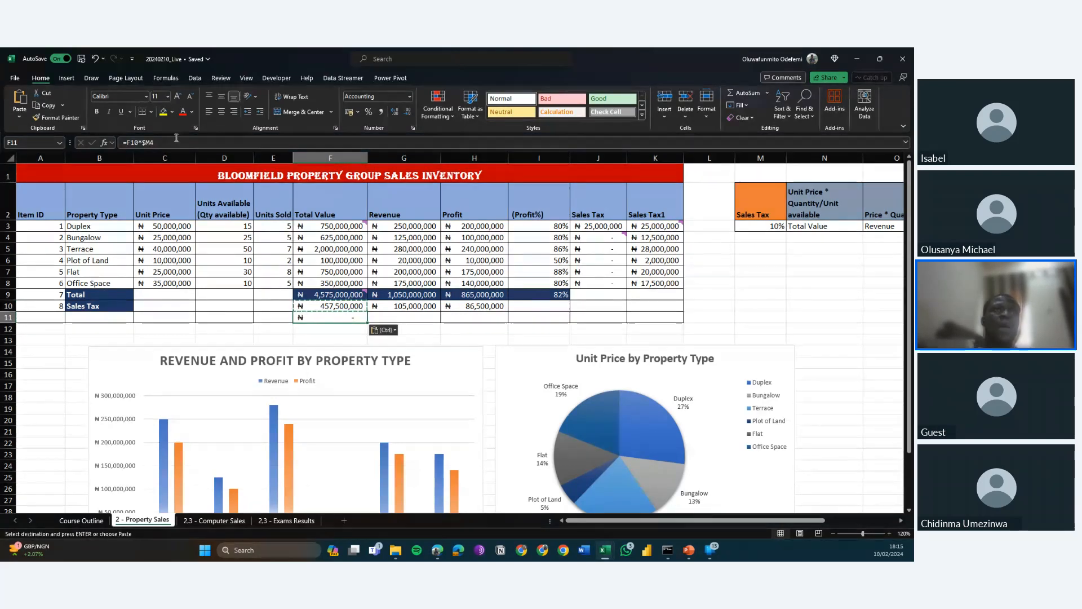
Examine F11's pasted formula and compare its total and tax rate references with those in F10.
left_click(167, 143)
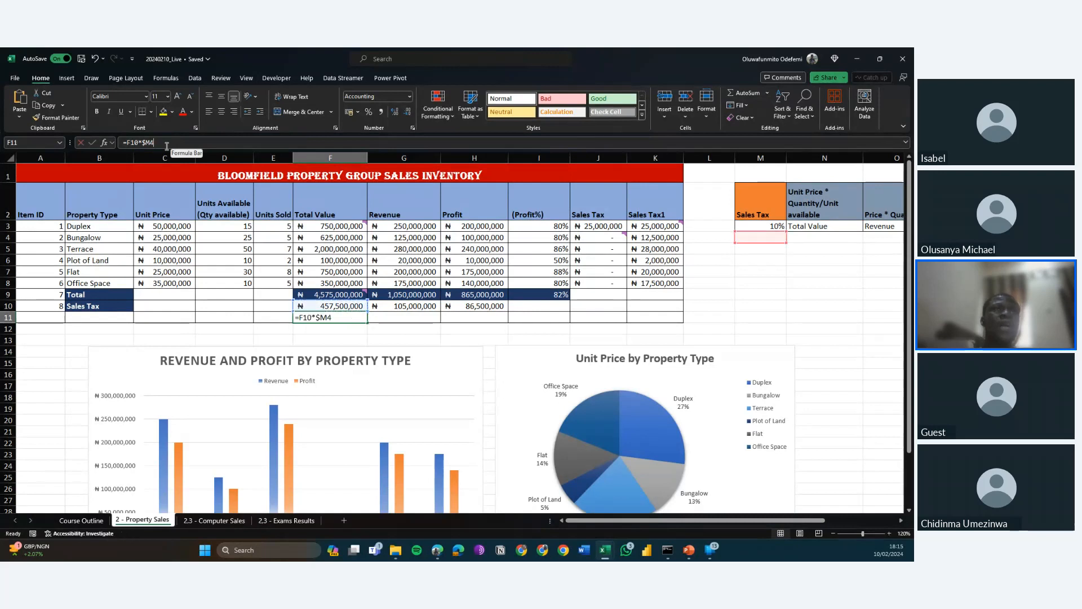
key("Escape")
key("Up")
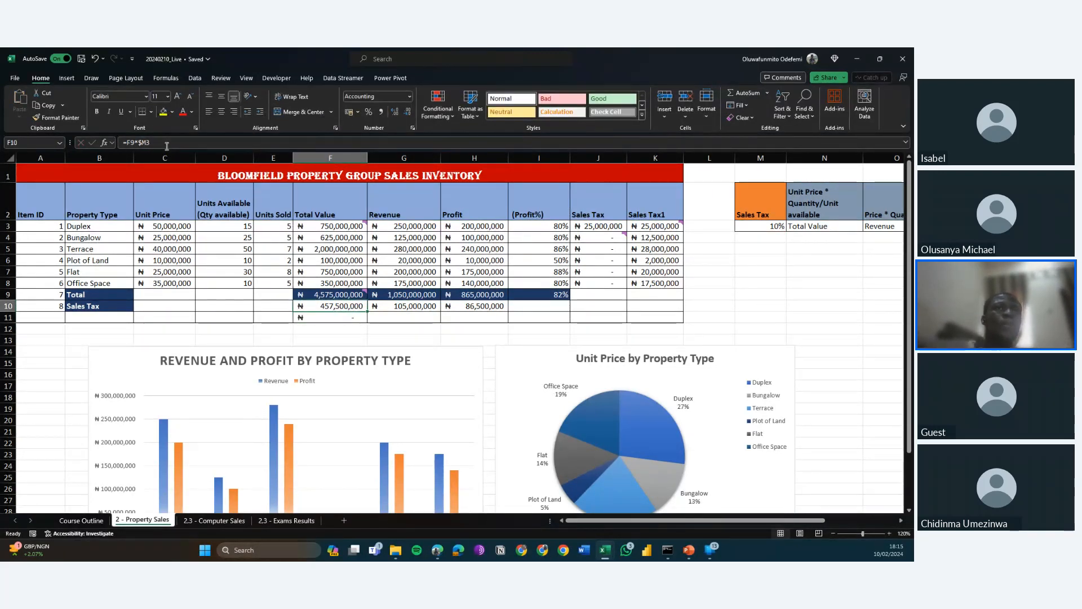
key("Down")
key("Up")
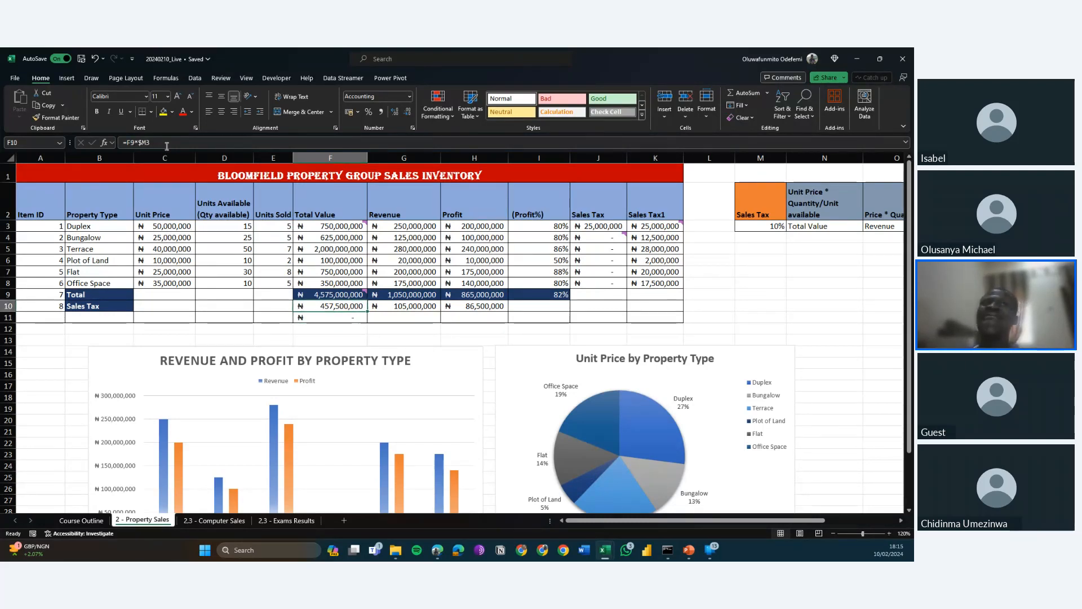
key("Down")
key("Up")
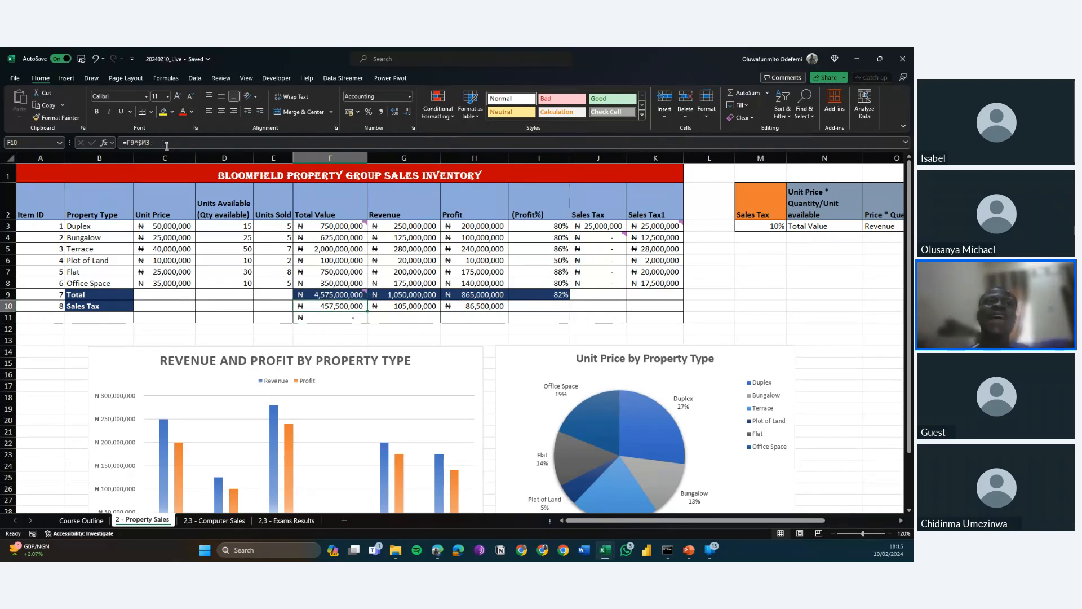
key("Down")
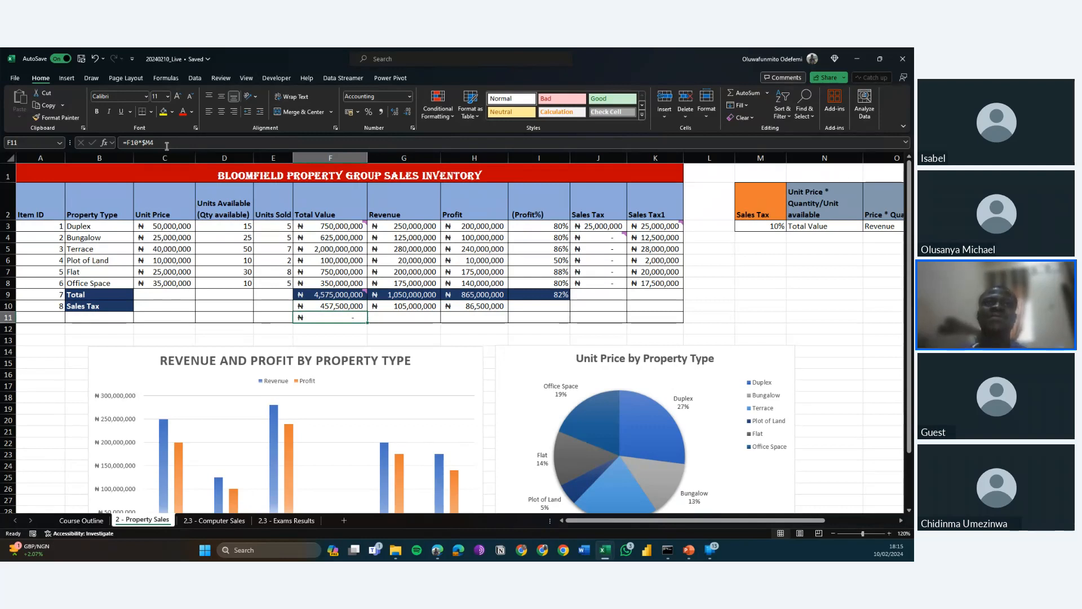
key("Up")
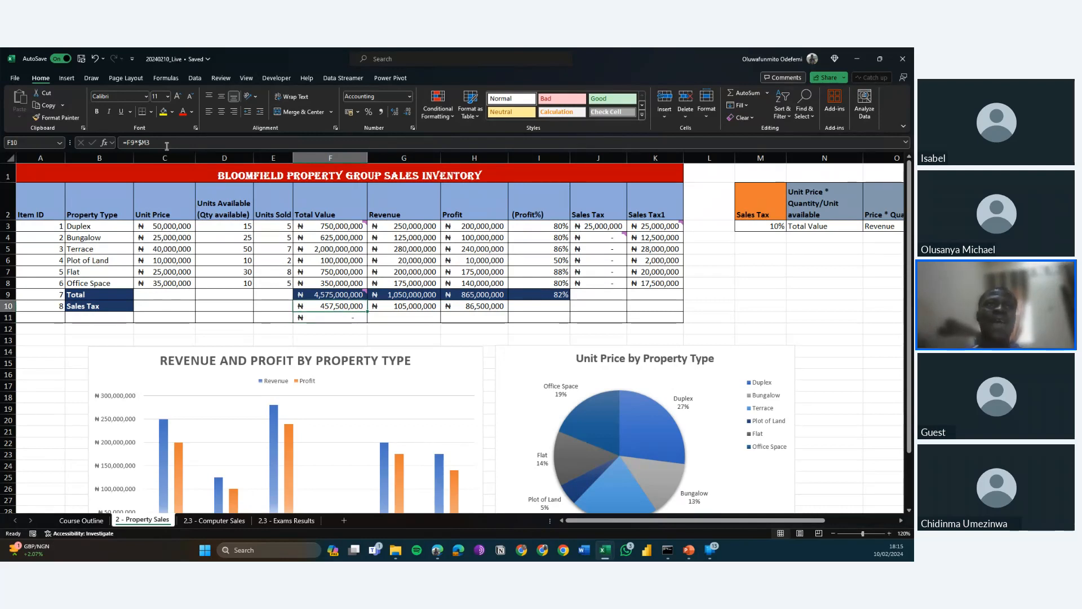
key("Down")
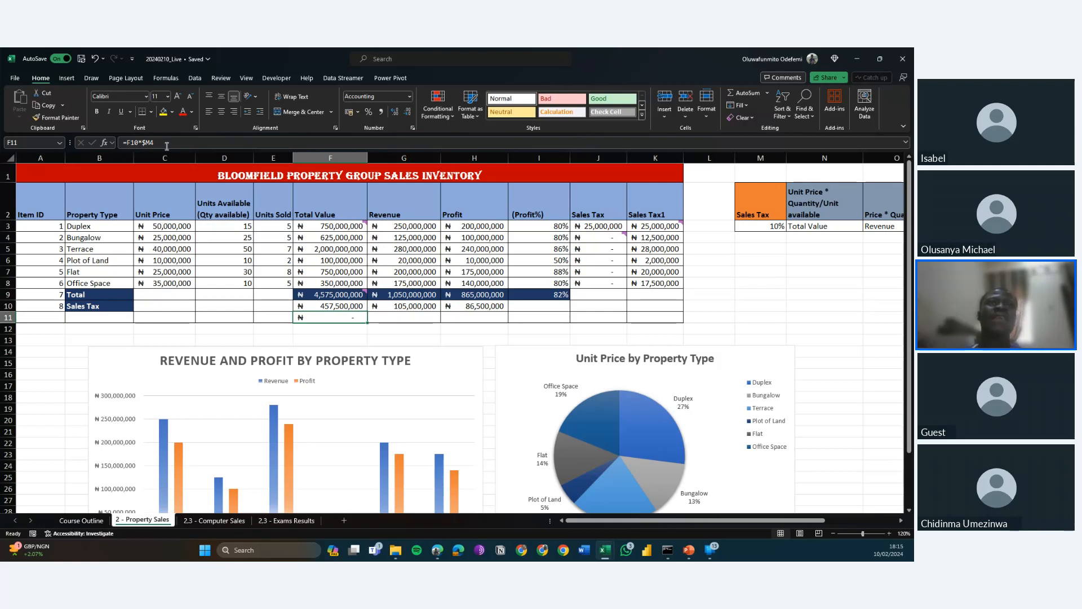
key("Up")
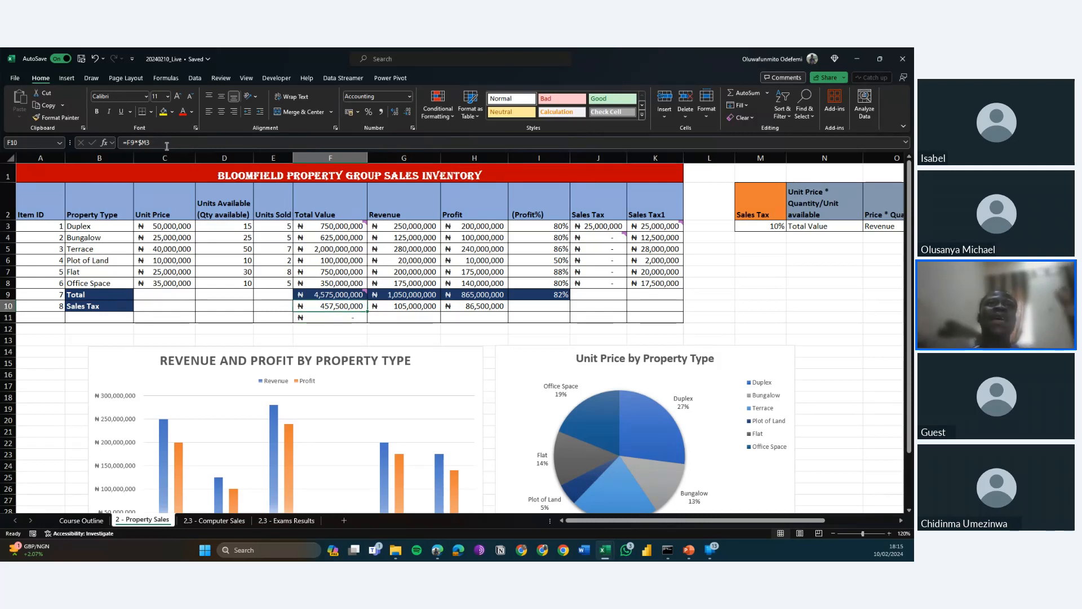
key("Down")
key("Up")
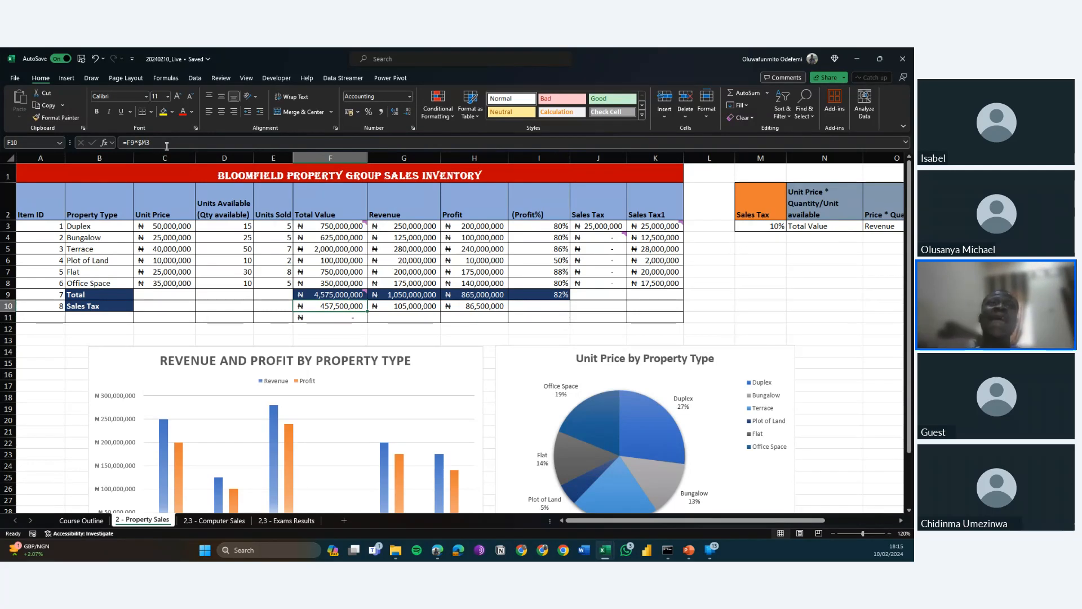
key("Down")
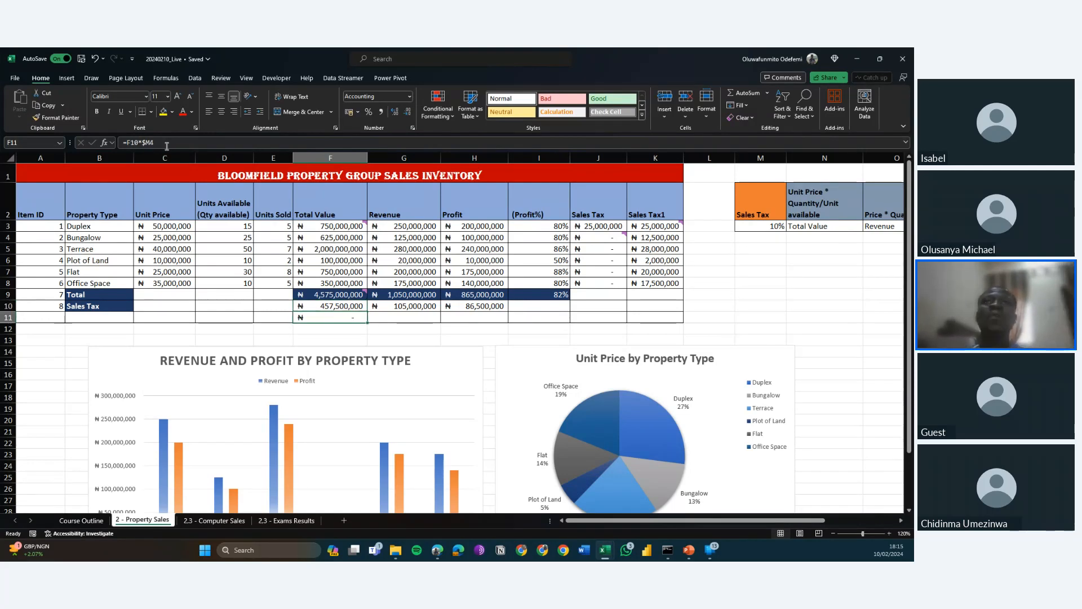
Lock the row of the sales tax rate reference in F10 so the formula reads =F9*$M$3.
key("Up")
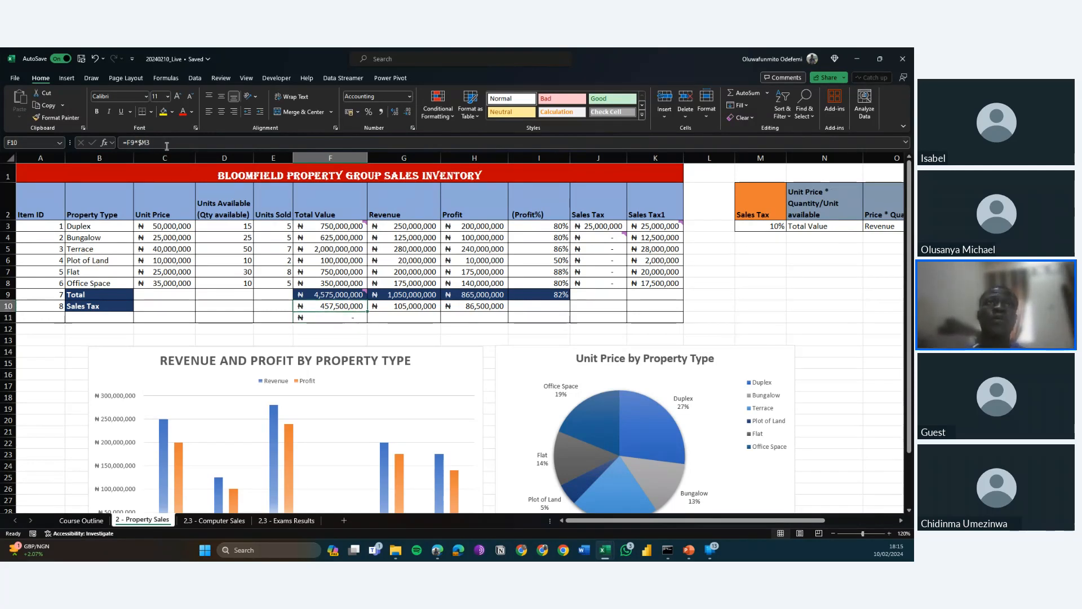
key("Down")
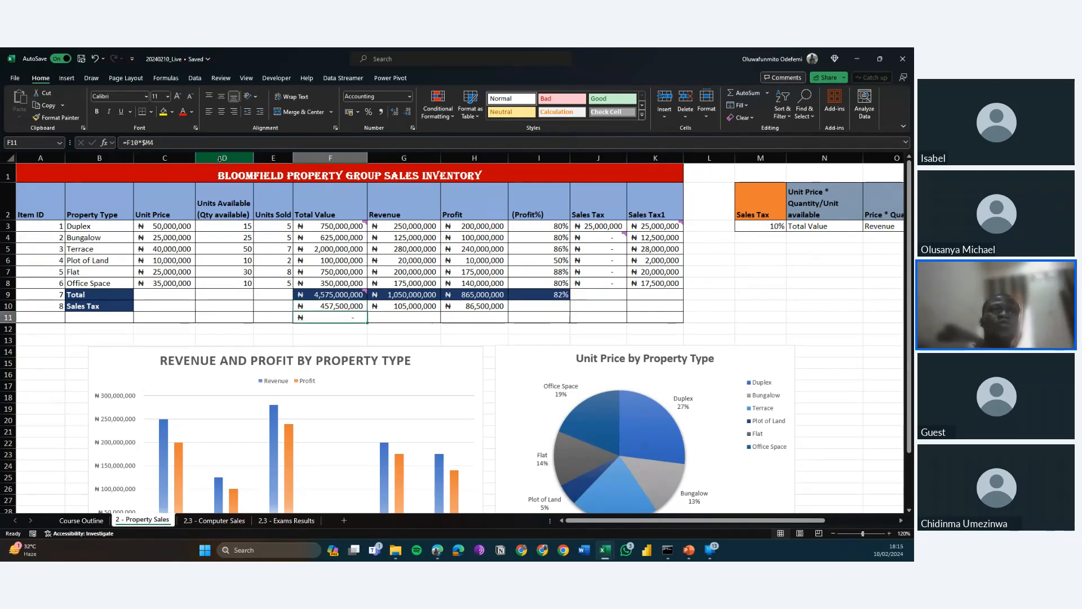
key("Up")
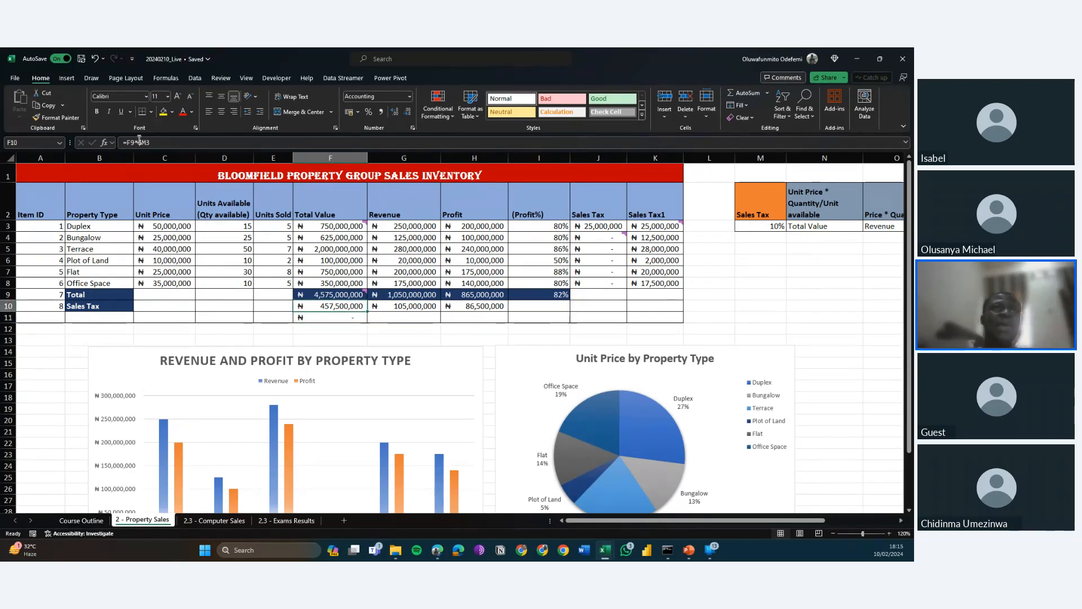
key("F2")
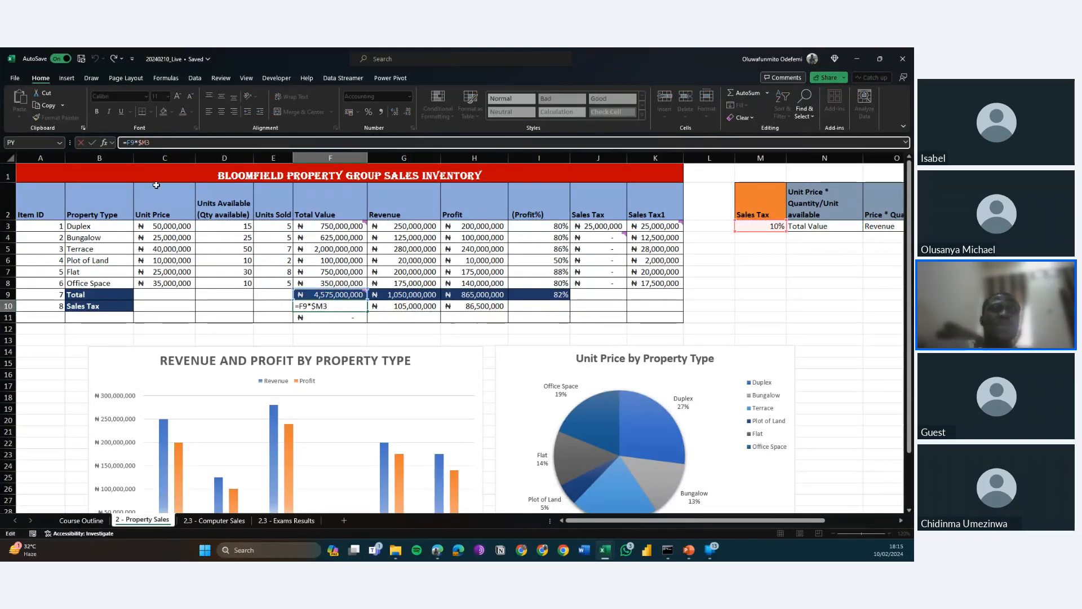
key("Left")
type("%")
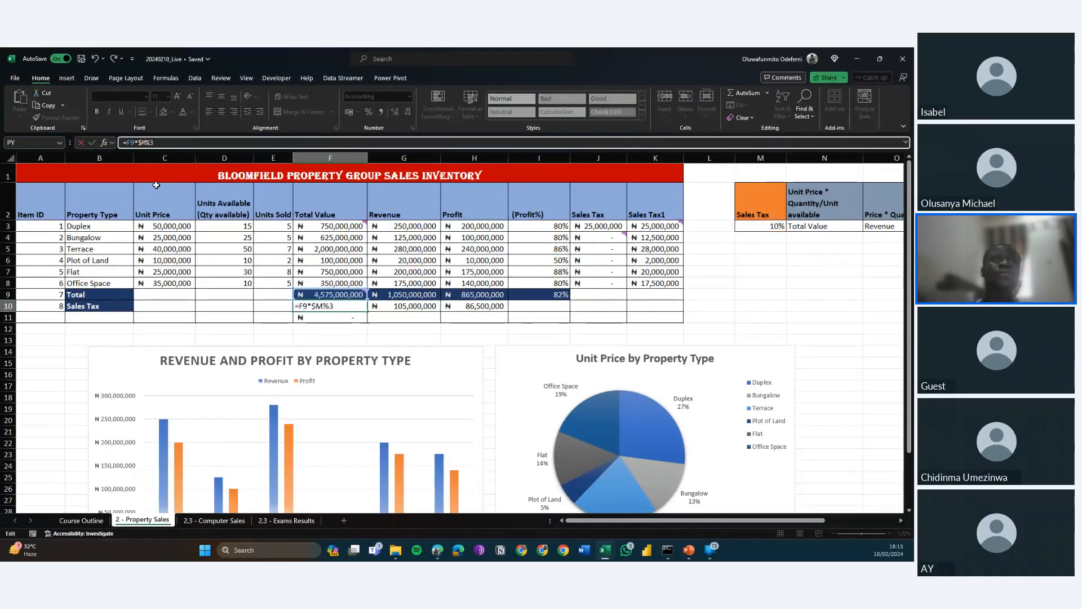
key("BackSpace")
type("$")
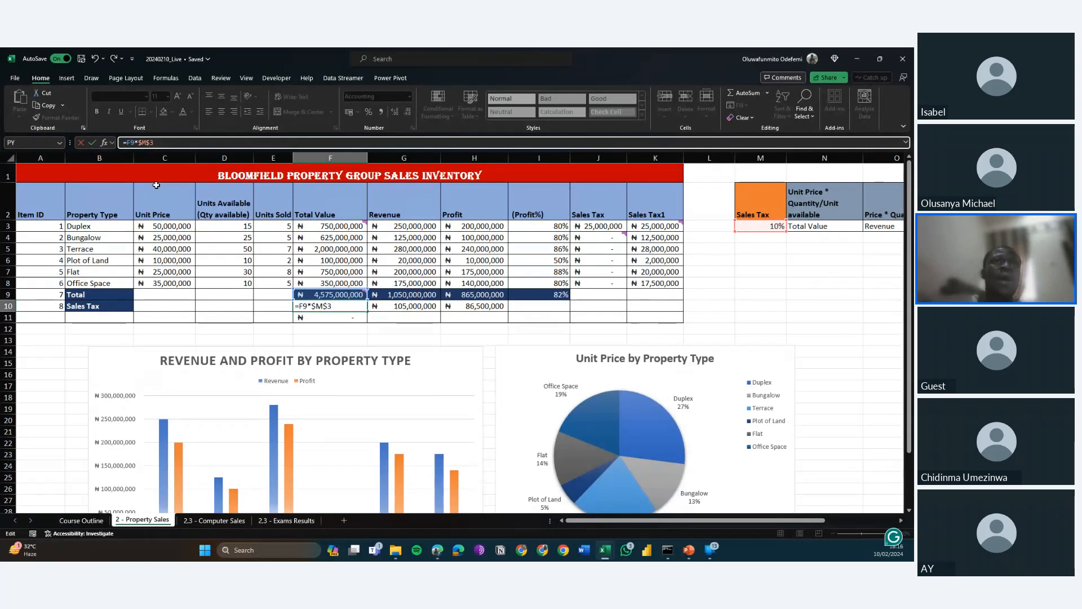
key("ctrl+Return")
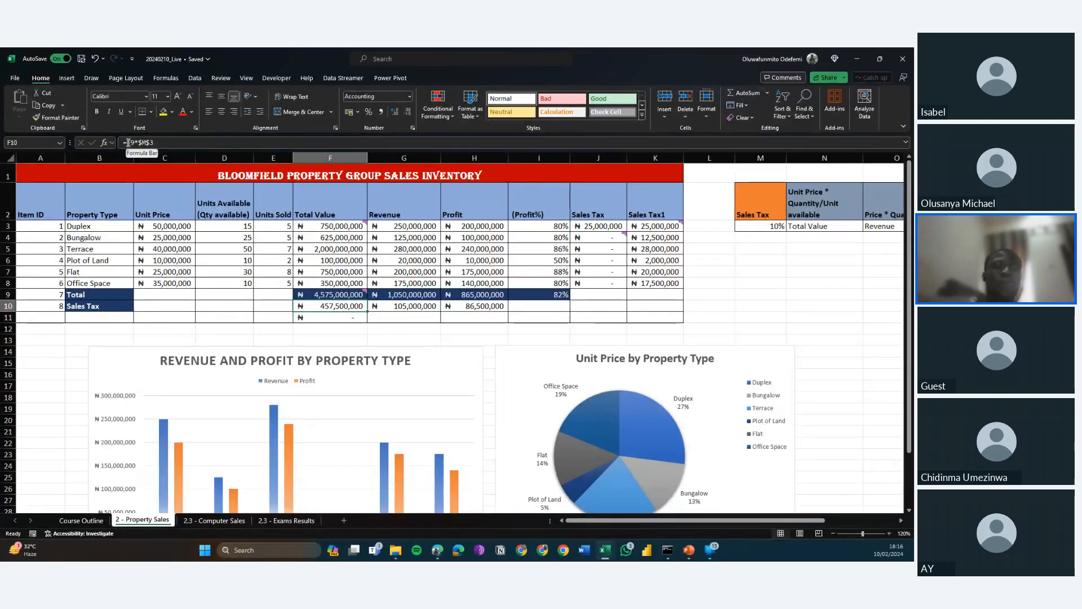
Lock row 9 of the total reference in F10, making it =F$9*$M$3, and fill the formula down to F11.
left_click(129, 142)
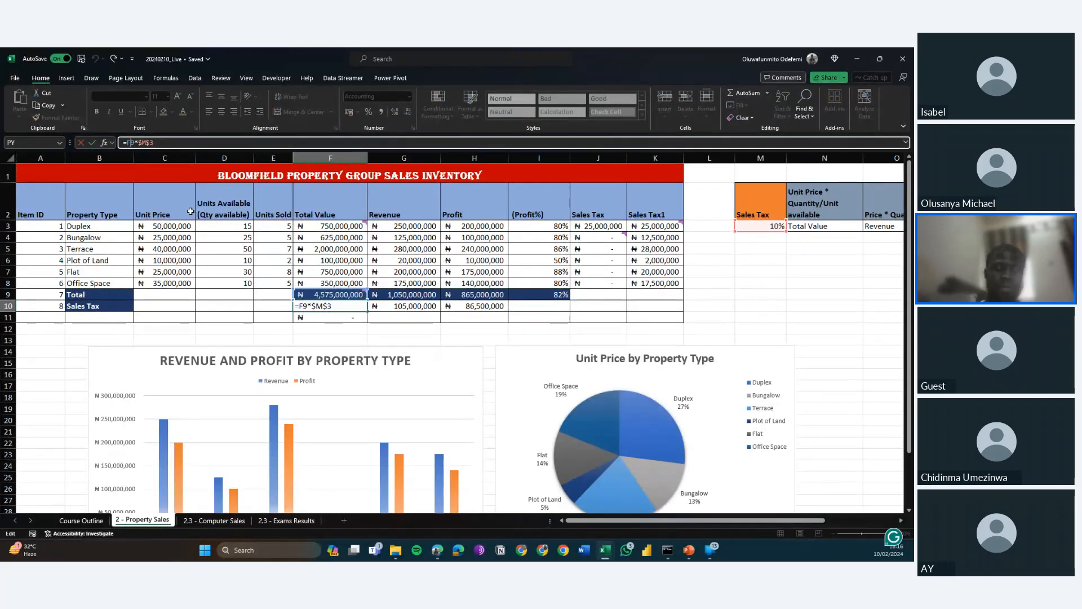
type("$")
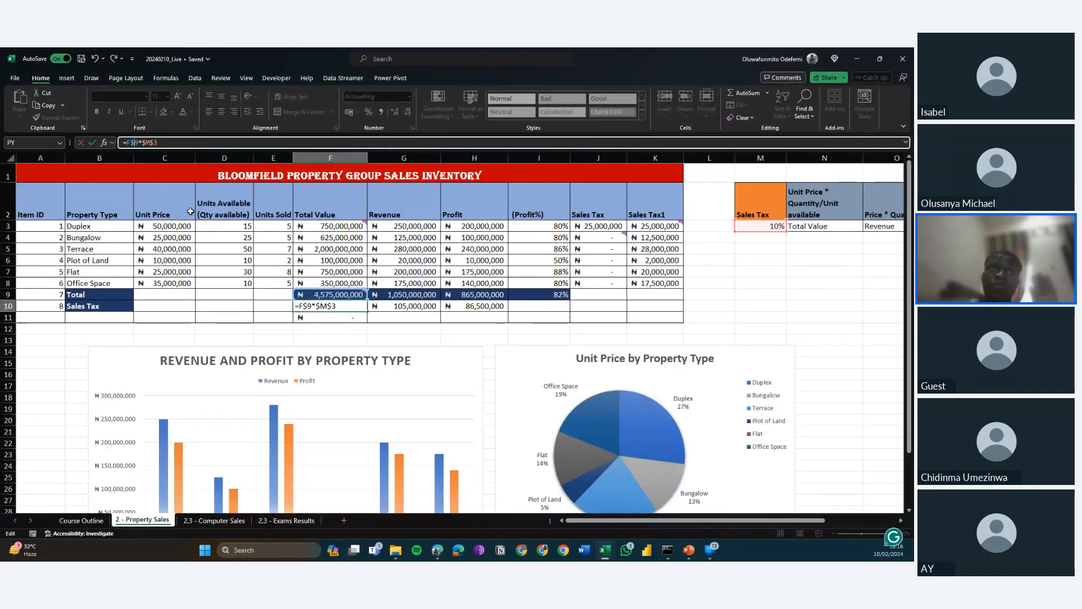
key("Return")
key("Up")
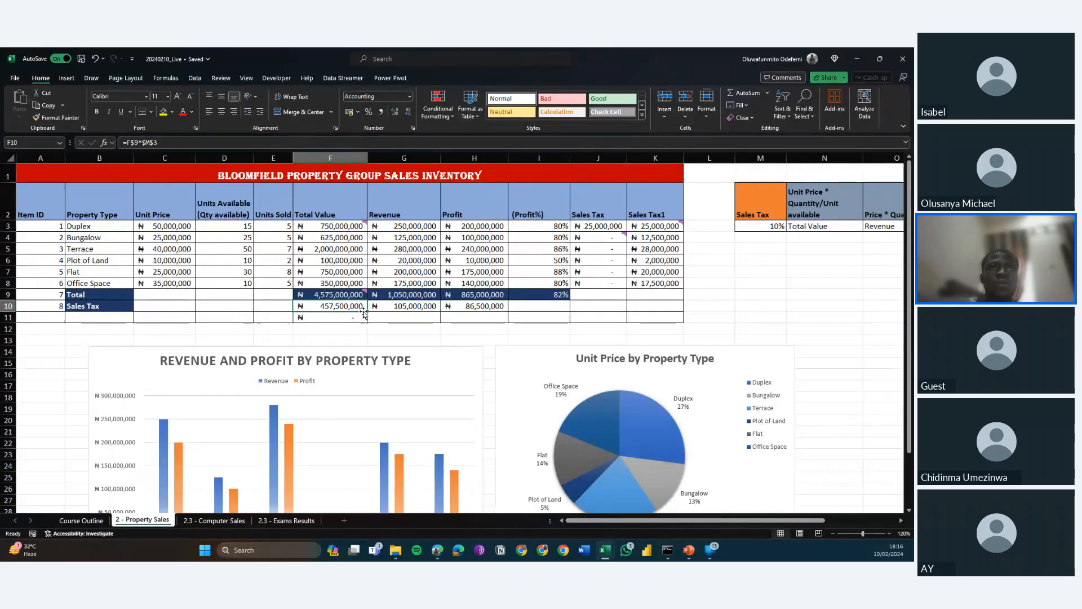
left_click_drag(367, 311, 367, 314)
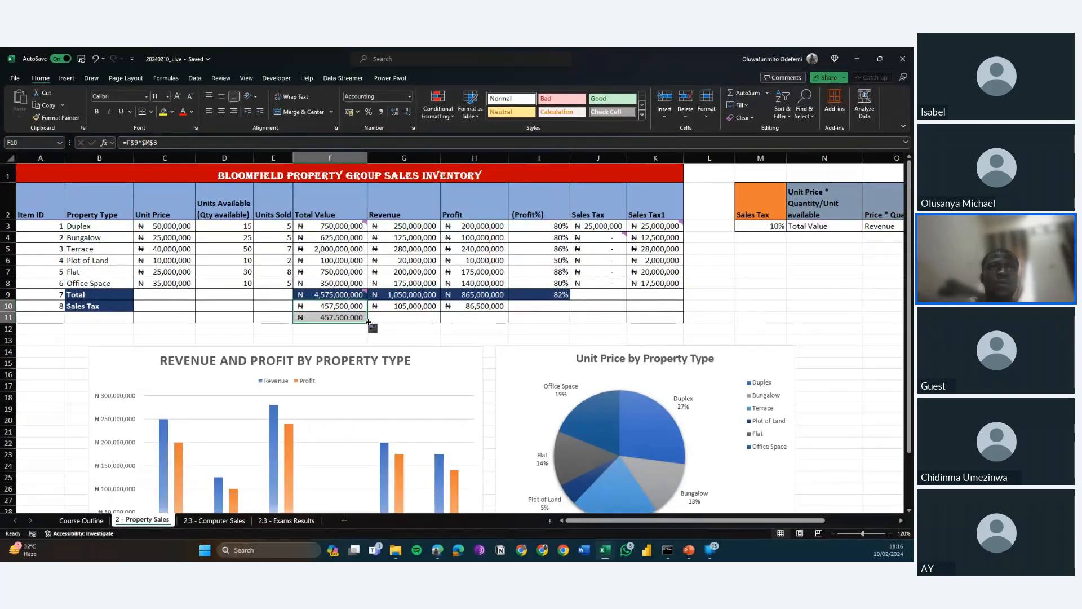
Compare the formulas in F10 and F11, checking how their total and tax rate references behave when copied down.
left_click(336, 317)
left_click(332, 310)
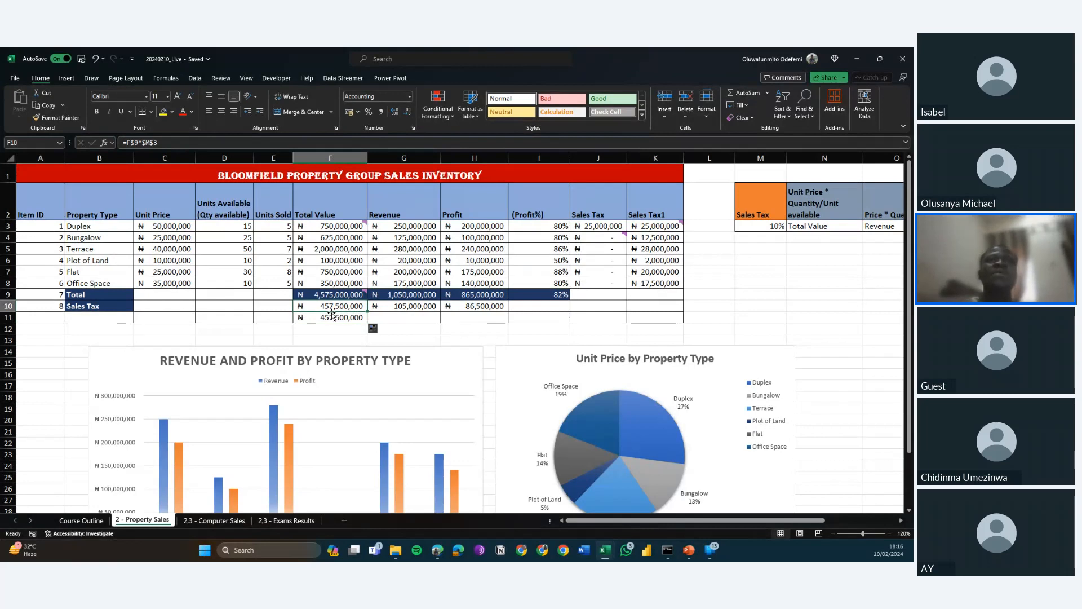
key("Down")
key("Up")
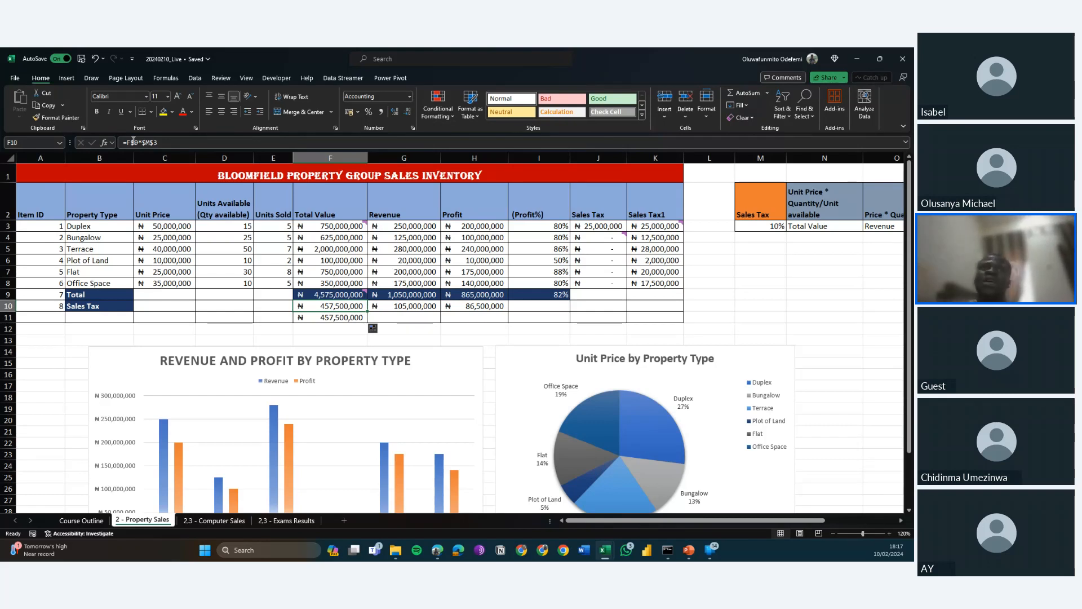
key("Down")
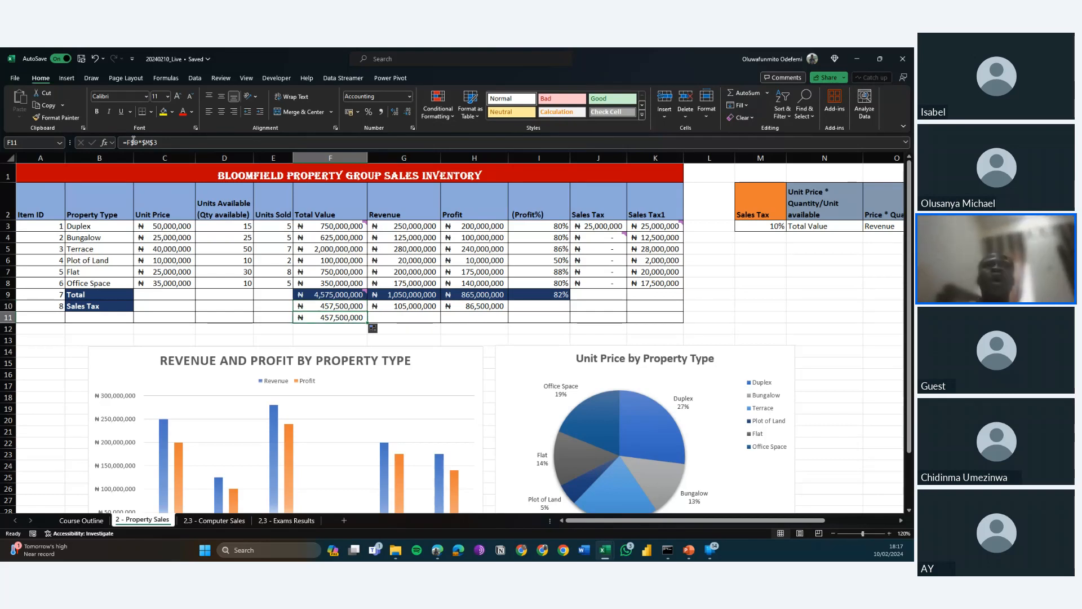
key("Up")
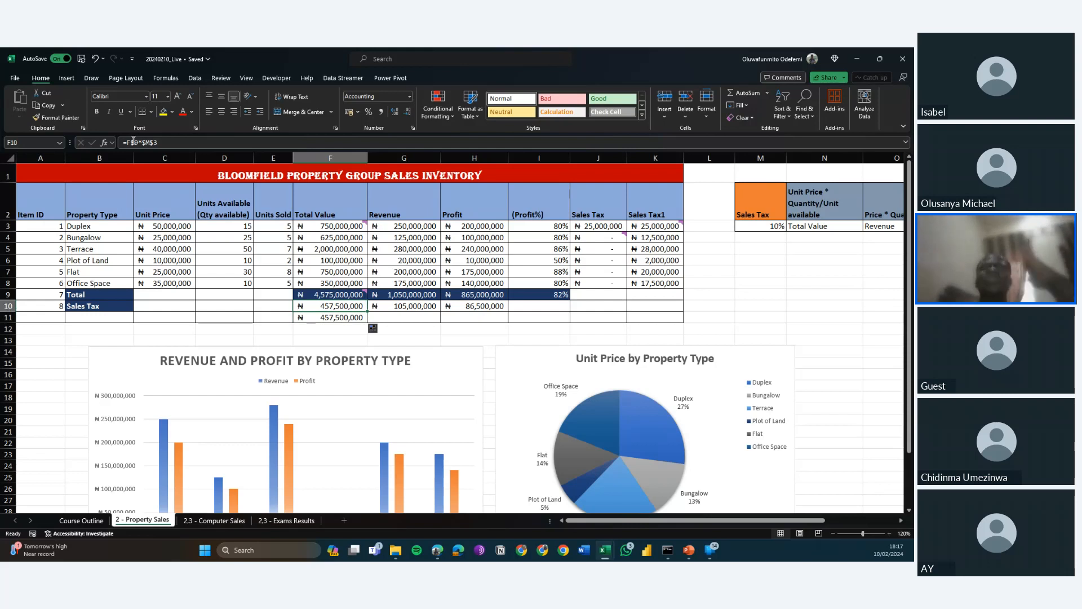
key("Down")
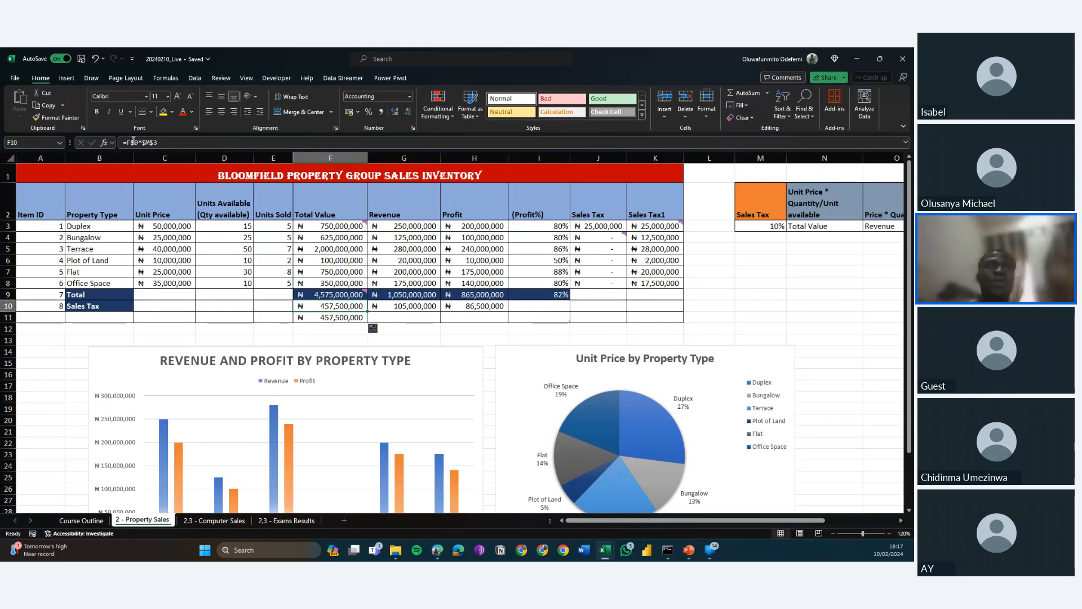
key("Up")
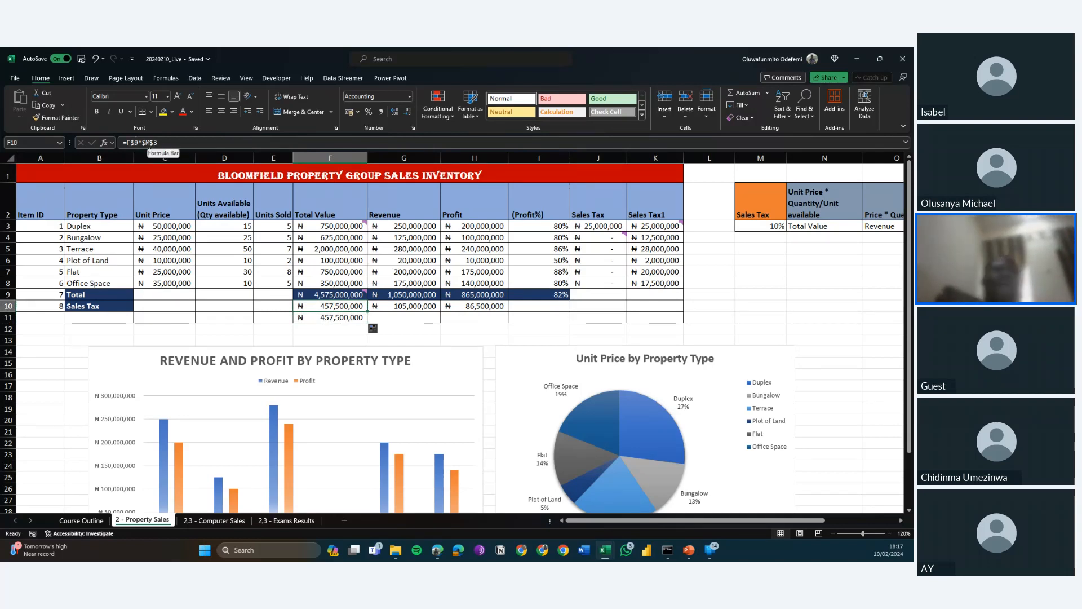
Try removing the column lock from the tax rate in F10, giving =F$9*M$3, and fill the formula across to G10.
left_click(146, 142)
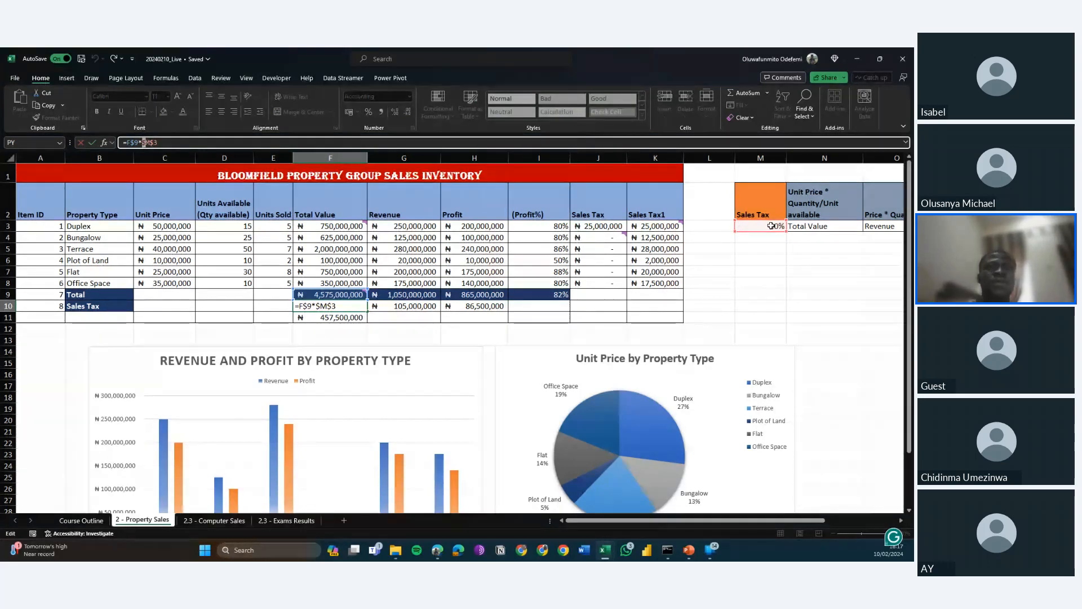
key("ctrl+Return")
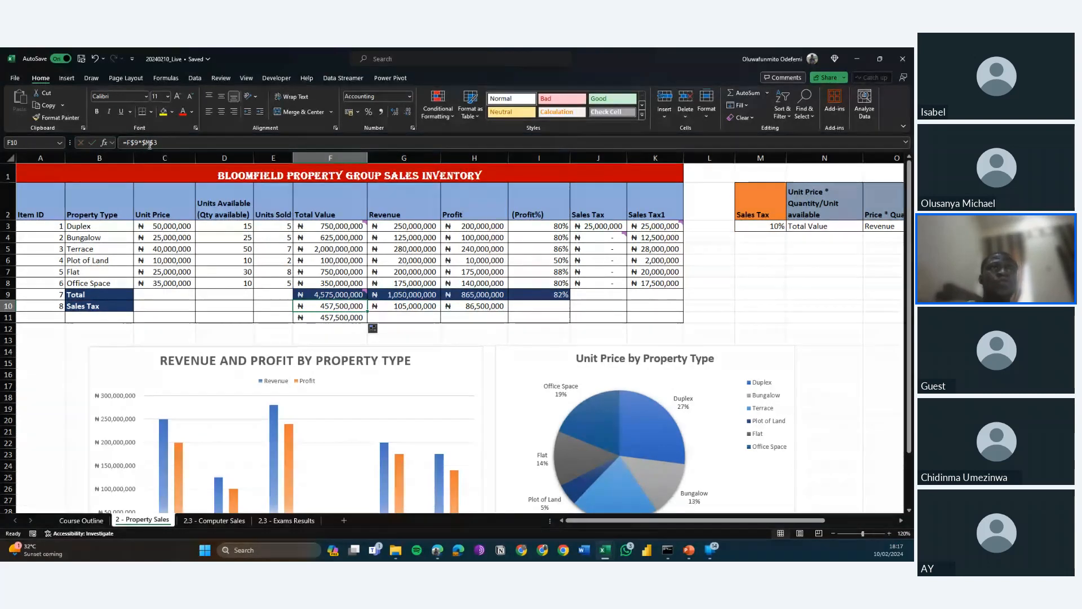
key("F2")
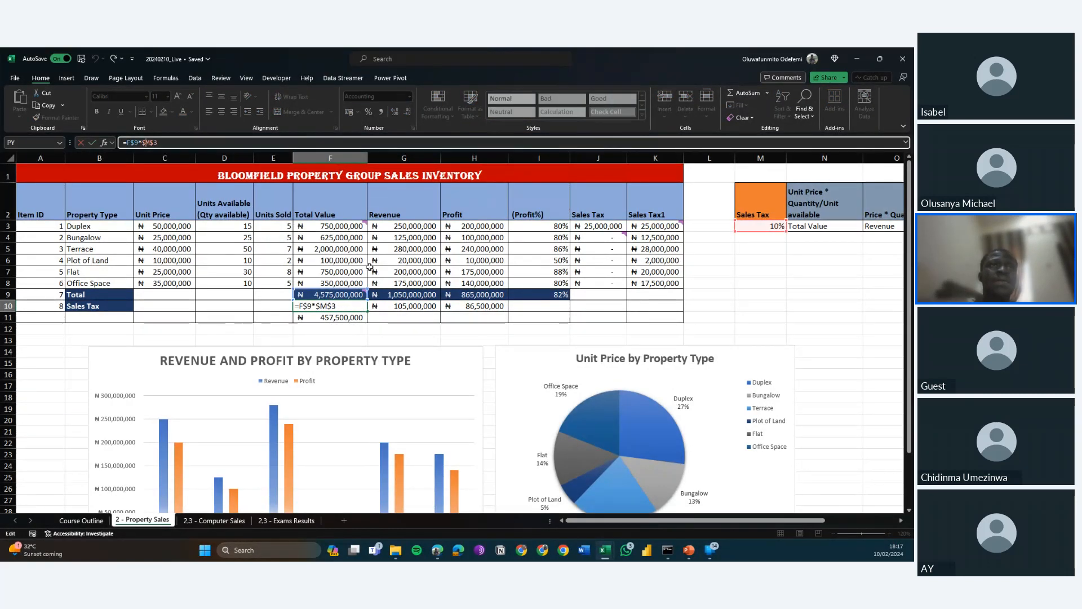
key("F4")
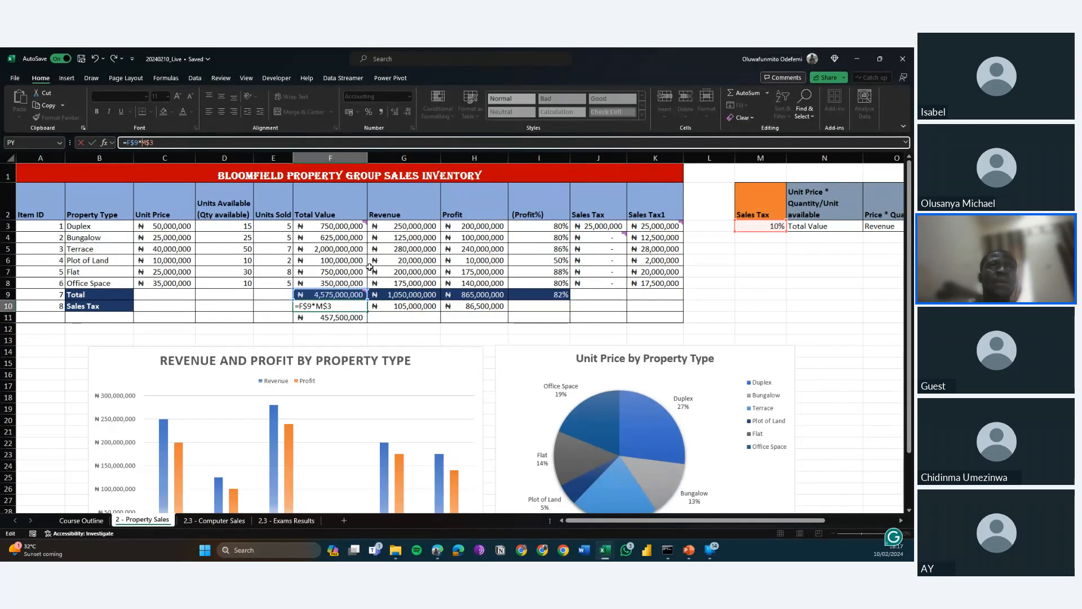
key("ctrl+Return")
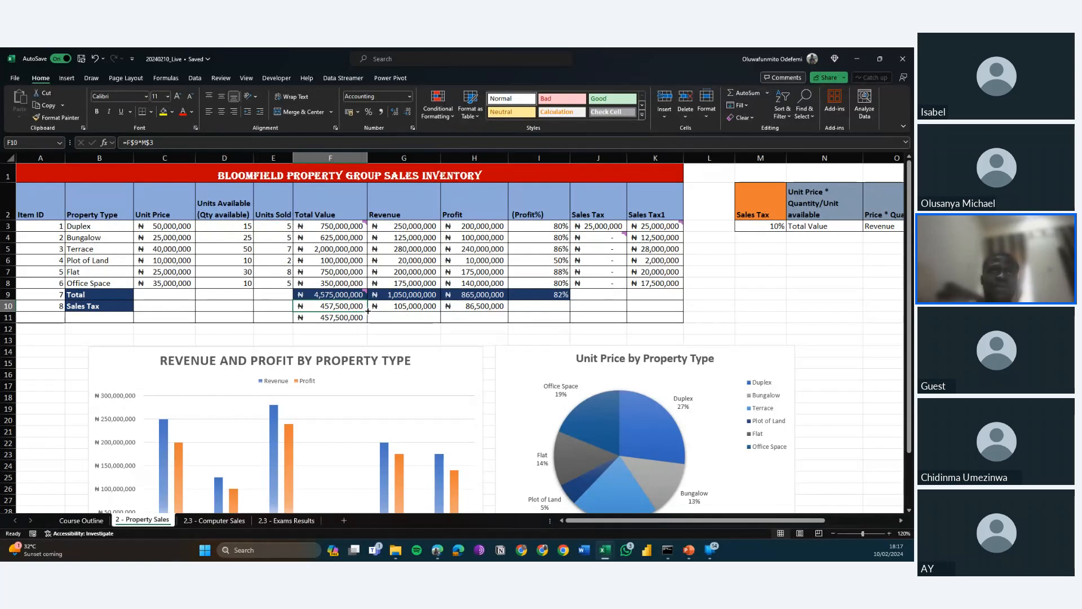
left_click_drag(367, 311, 421, 309)
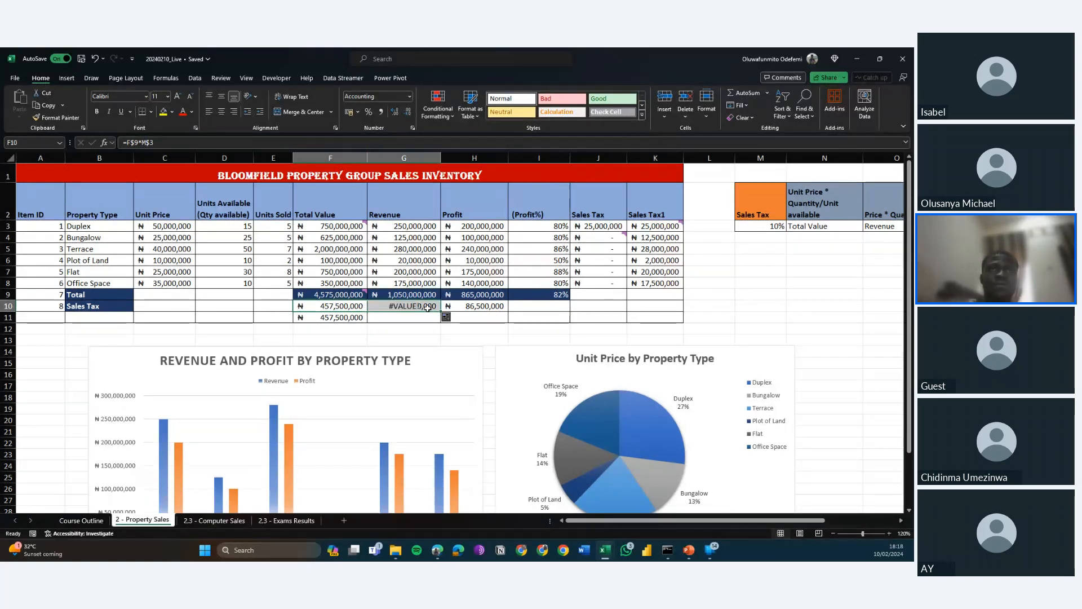
Examine G10's copied formula and the cells that it references.
left_click(404, 305)
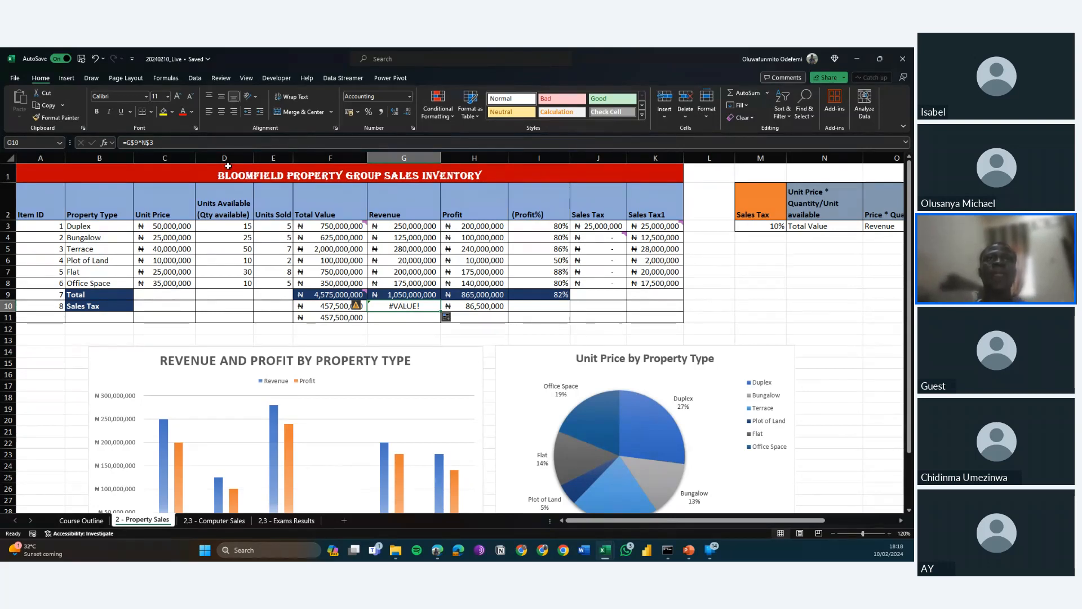
left_click(160, 142)
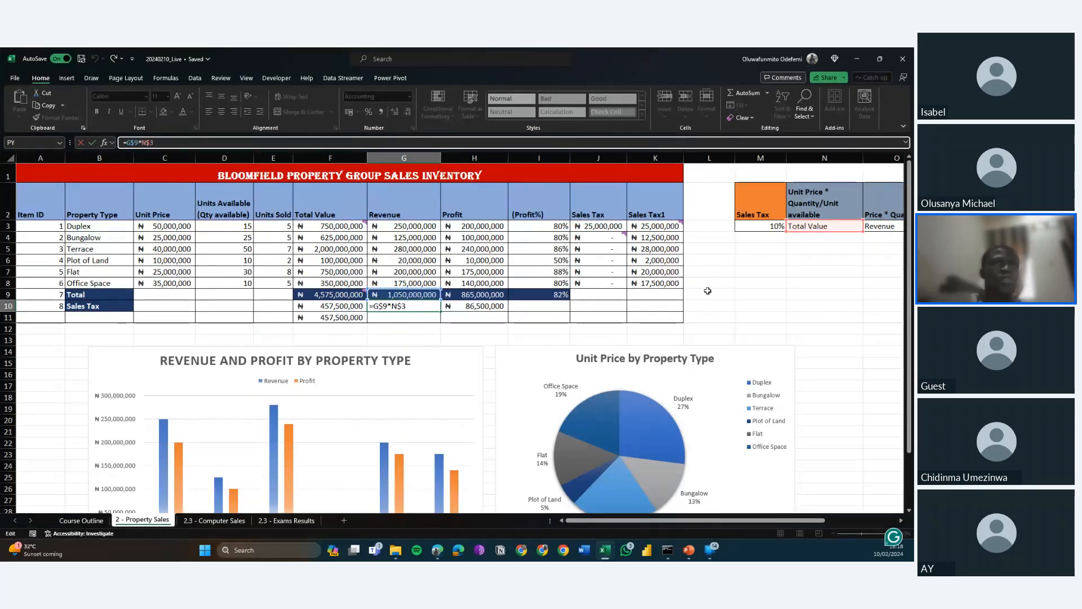
key("ctrl+Return")
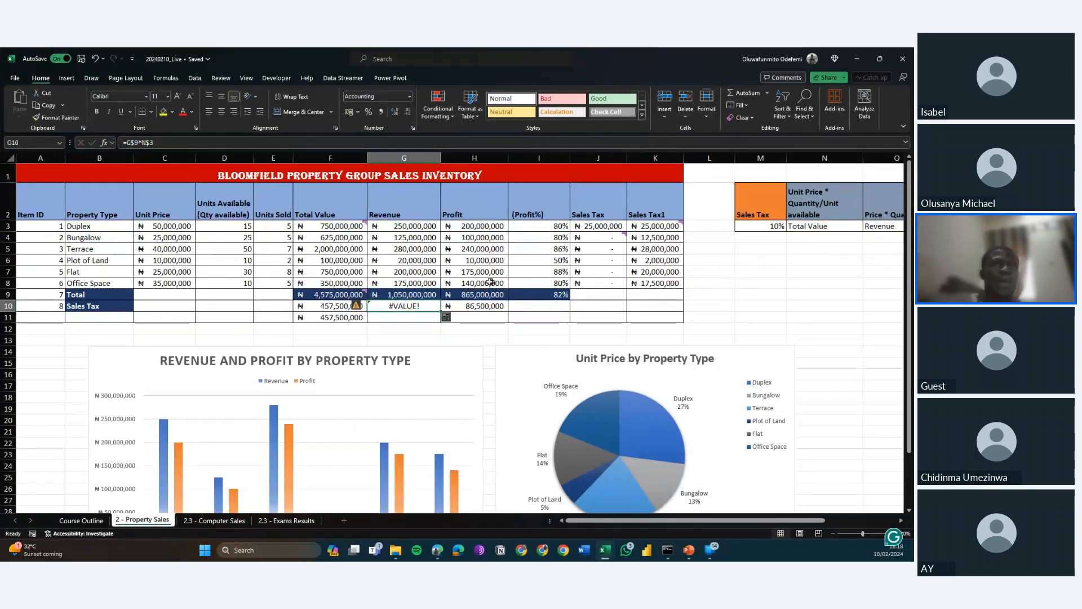
Restore the column lock on the tax rate reference in F10 so the formula reads =F$9*$M$3.
left_click(328, 306)
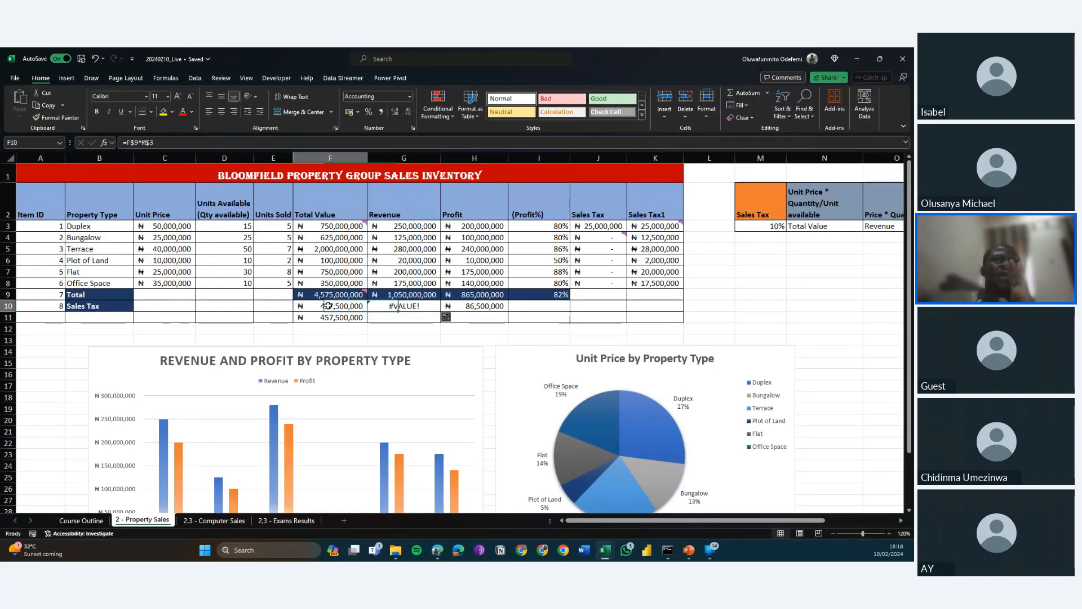
left_click(143, 143)
type("$")
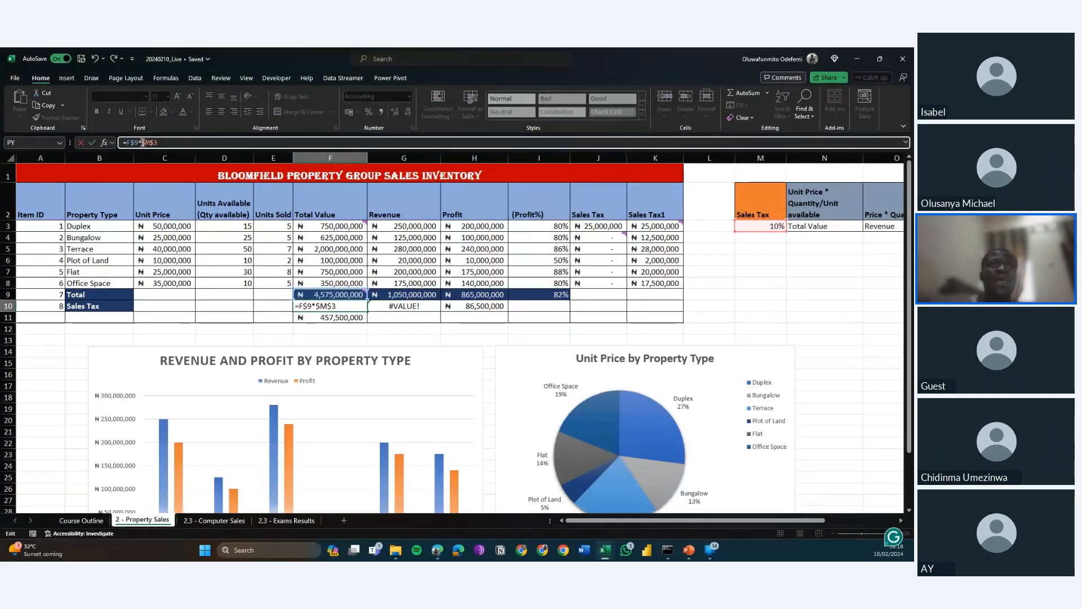
key("Return")
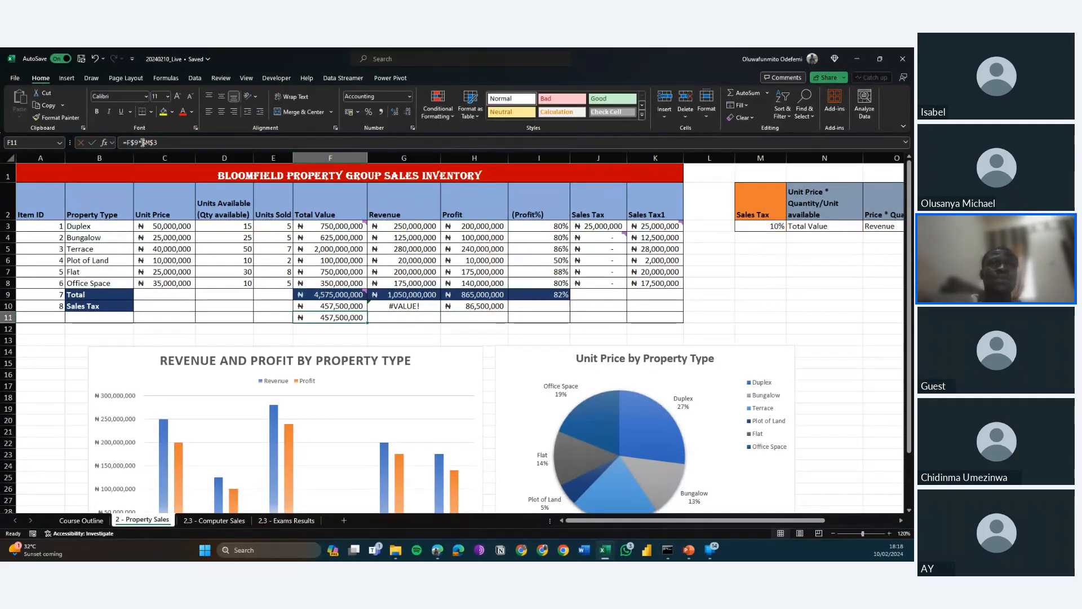
key("Up")
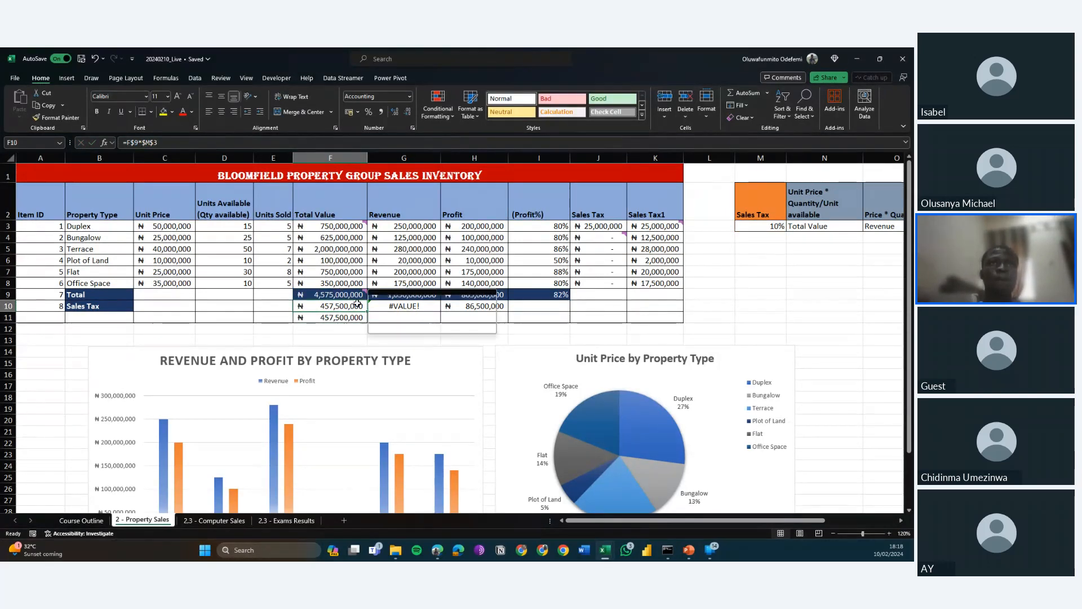
Copy F10's sales tax formula into G10 and H10 for the Revenue and Profit columns.
mouse_move(362, 307)
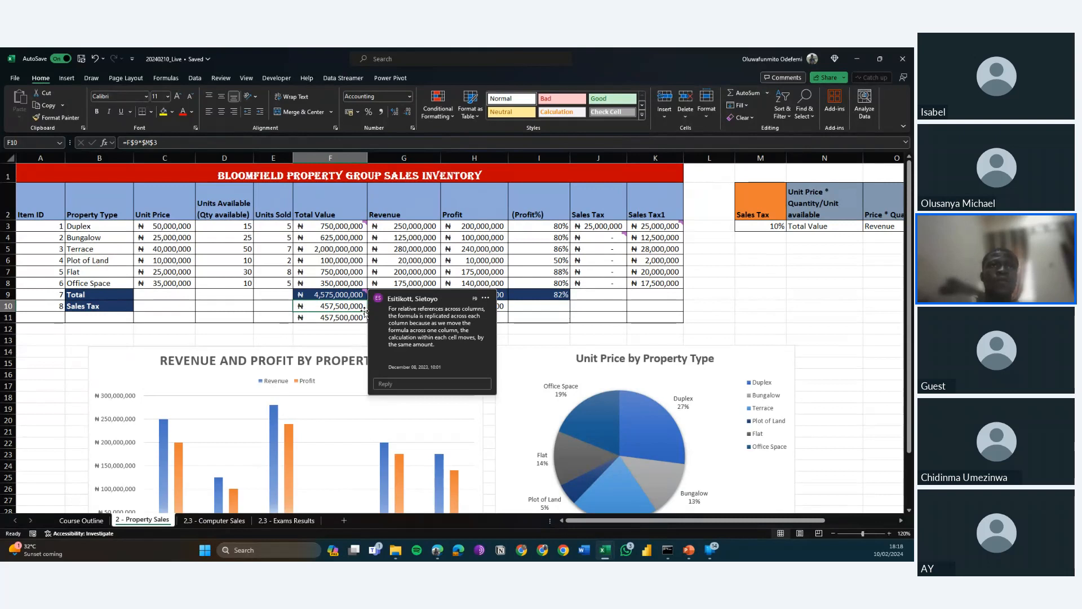
key("ctrl+c")
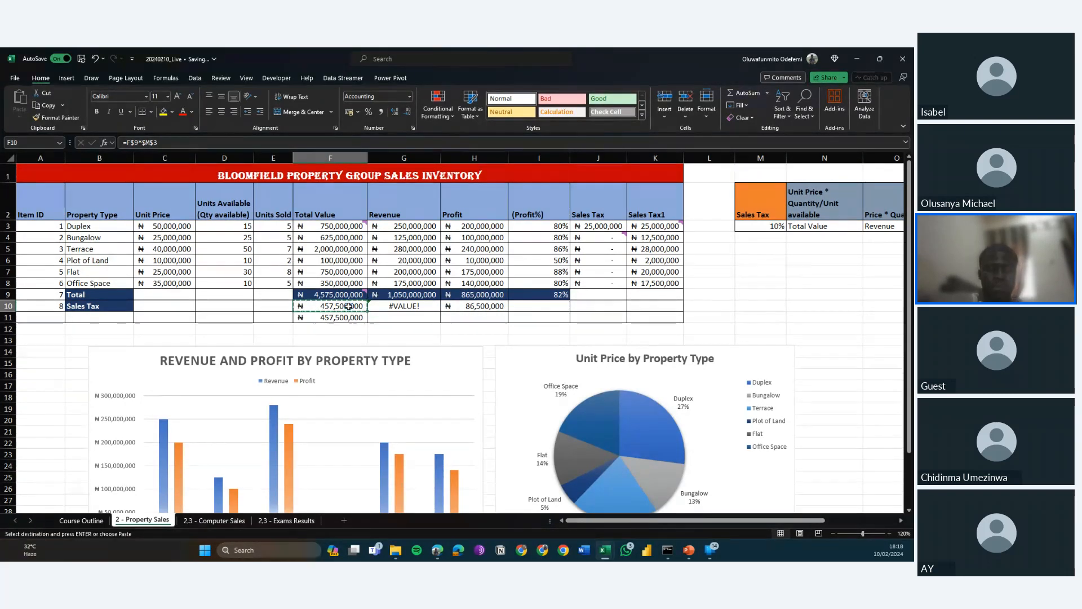
key("Right")
key("ctrl+v")
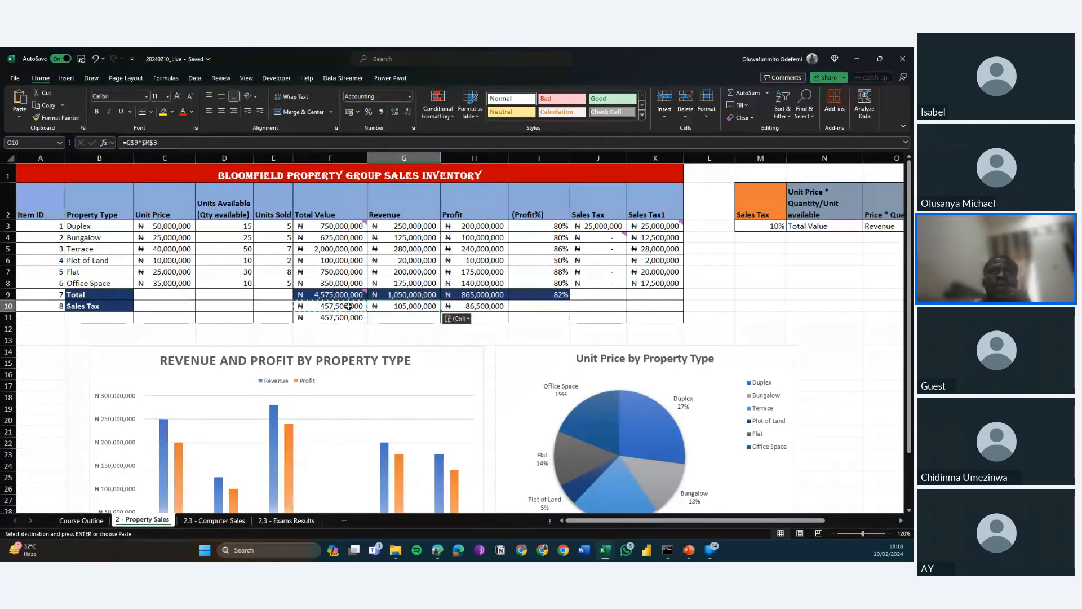
key("Right")
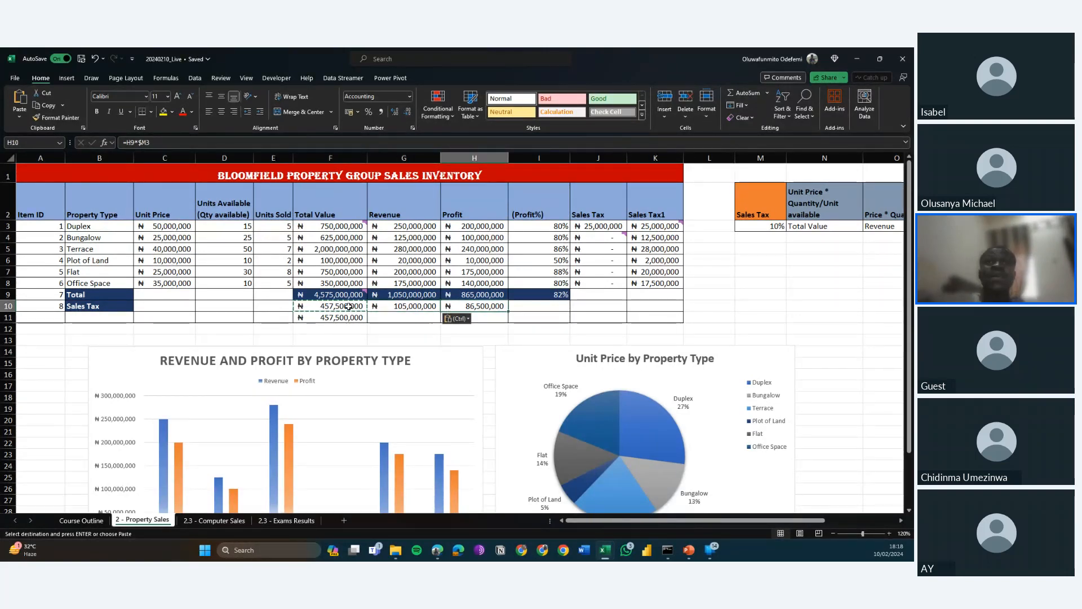
key("ctrl+v")
key("Right")
key("Right")
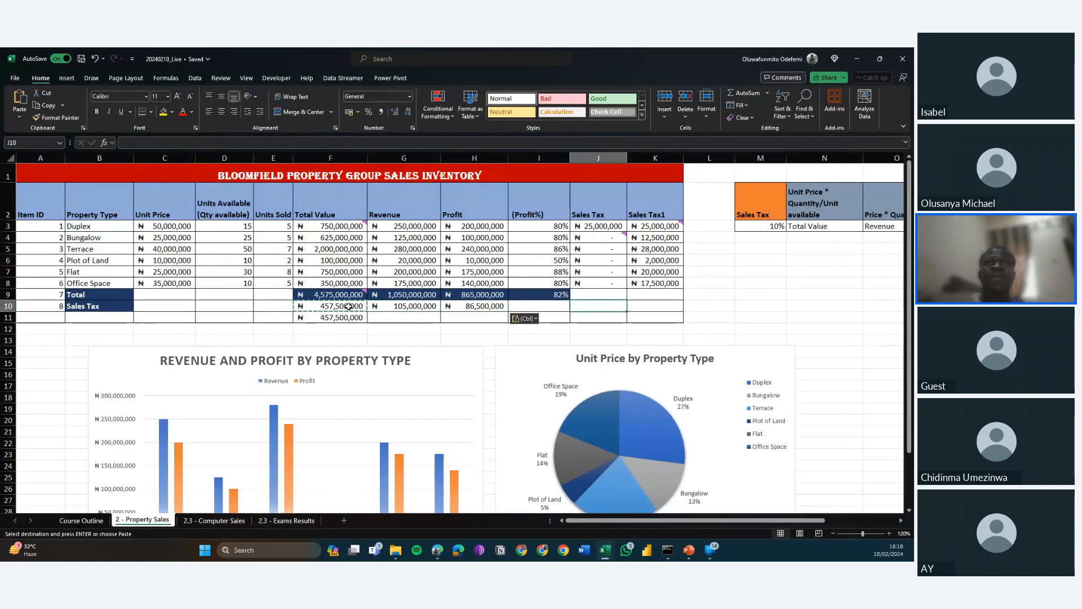
Examine the copied sales tax formula in G10 of the Revenue column and the cells that it references.
key("Escape")
key("Right")
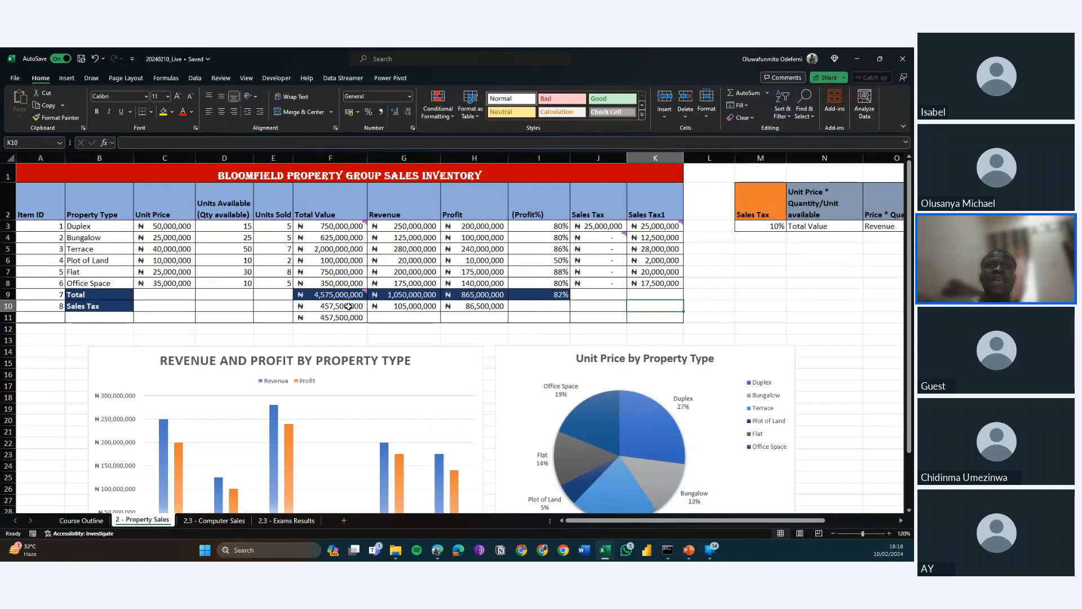
left_click(408, 311)
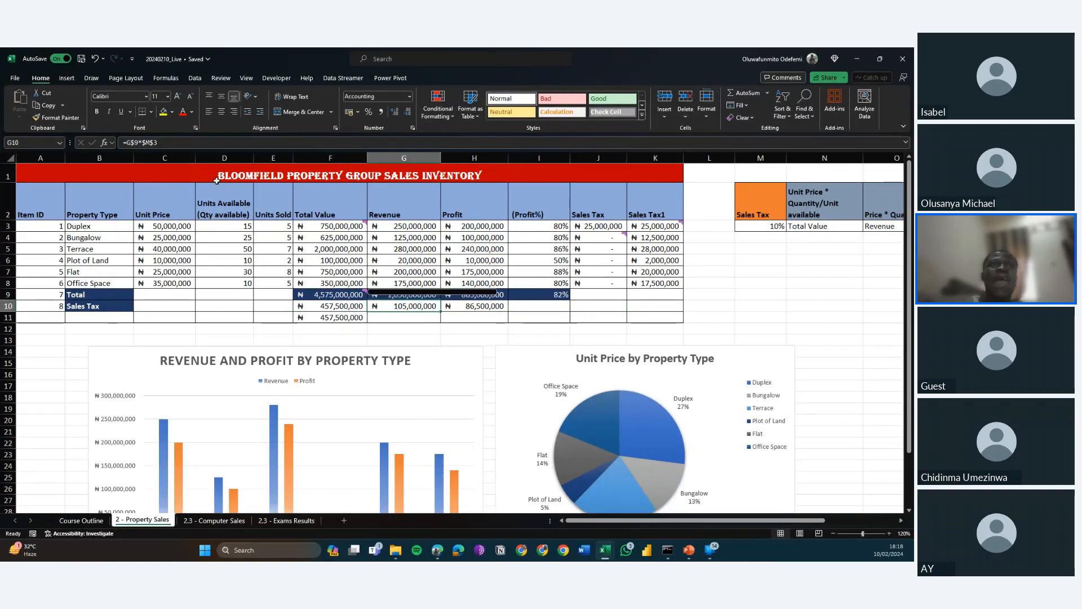
left_click(152, 144)
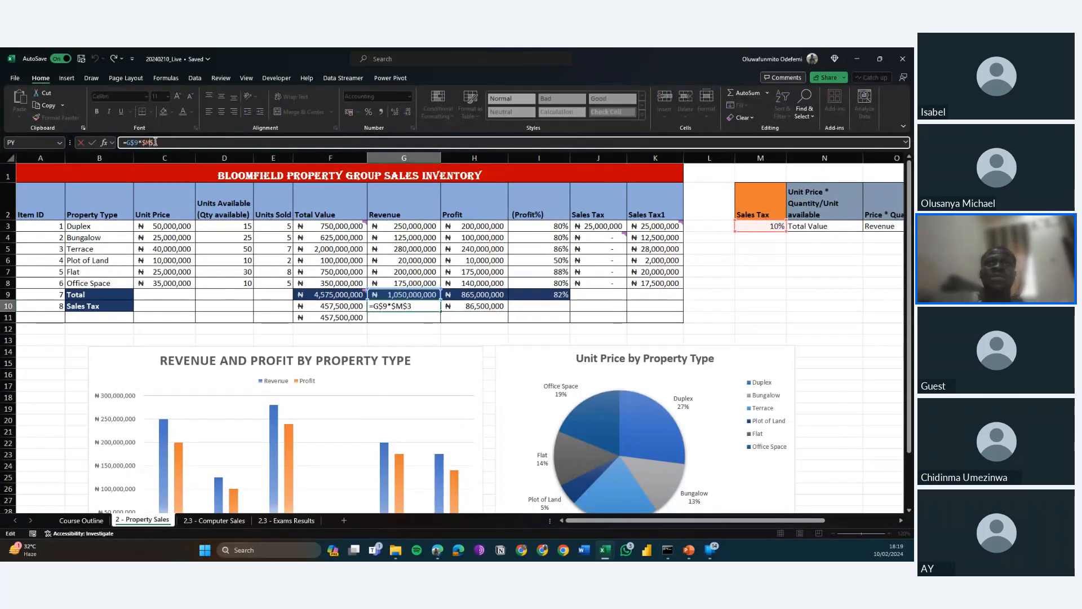
key("Return")
key("Return")
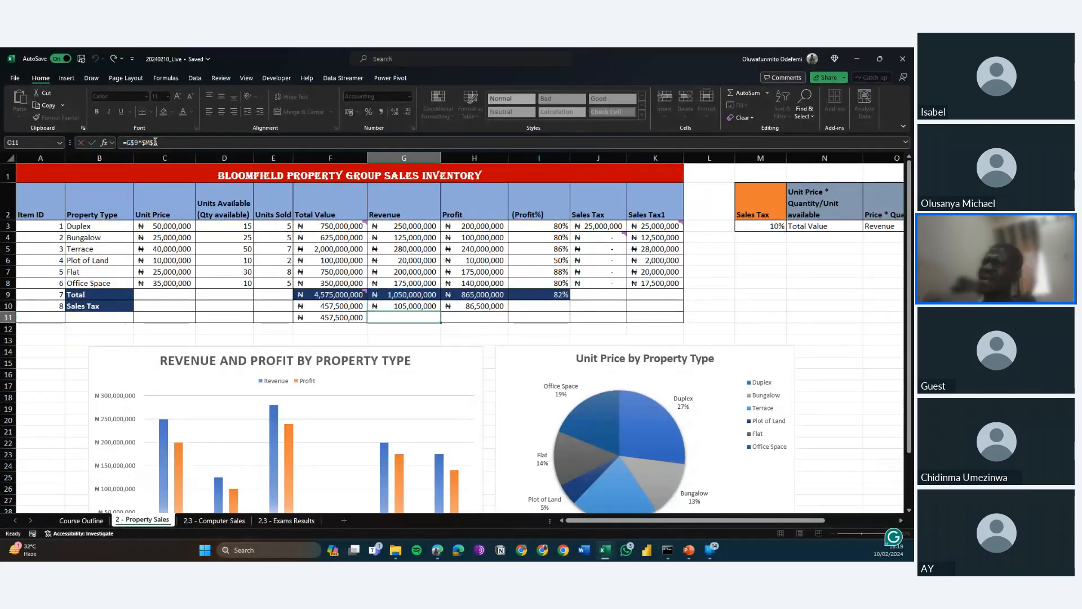
Copy G10's sales tax formula down into G11 to test its locked row references.
key("Up")
key("Up")
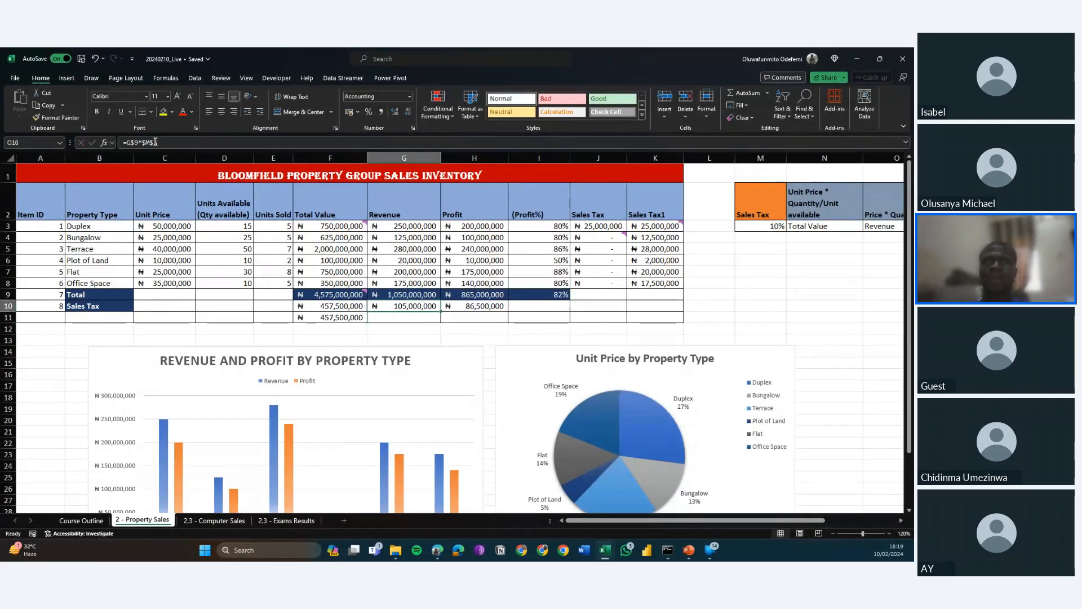
key("ctrl+c")
key("Down")
key("Down")
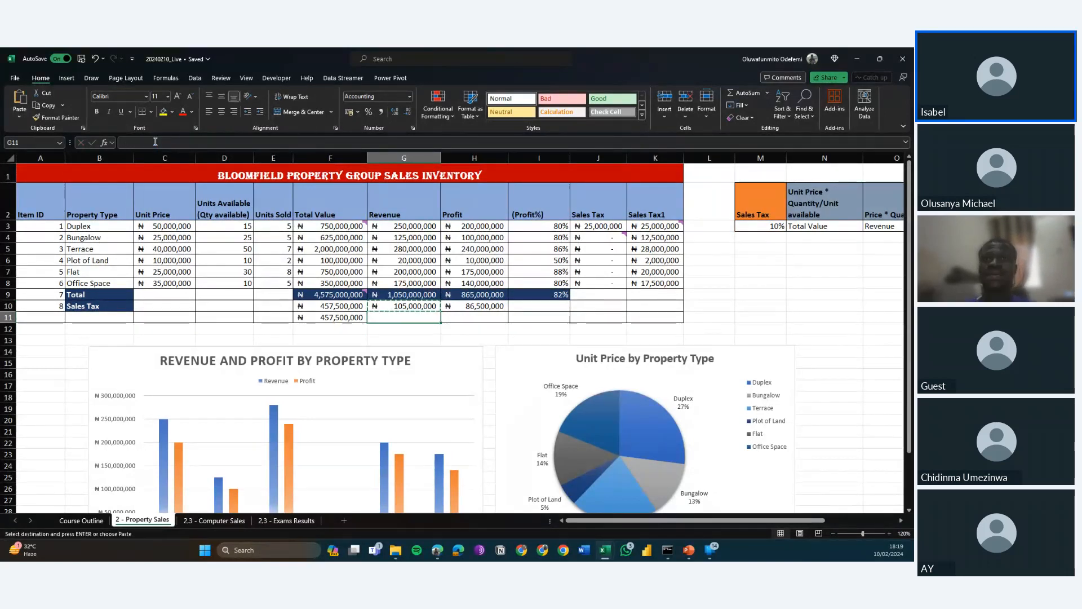
key("Up")
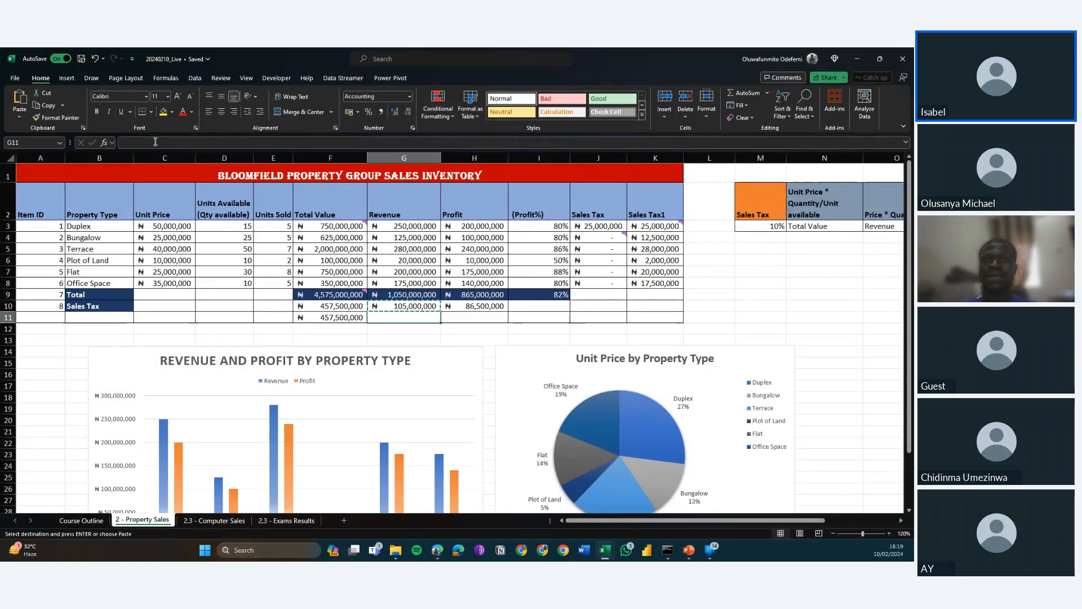
key("ctrl+v")
Clear the test sales tax formulas from F11 and G11 below the Sales Tax row.
key("Left")
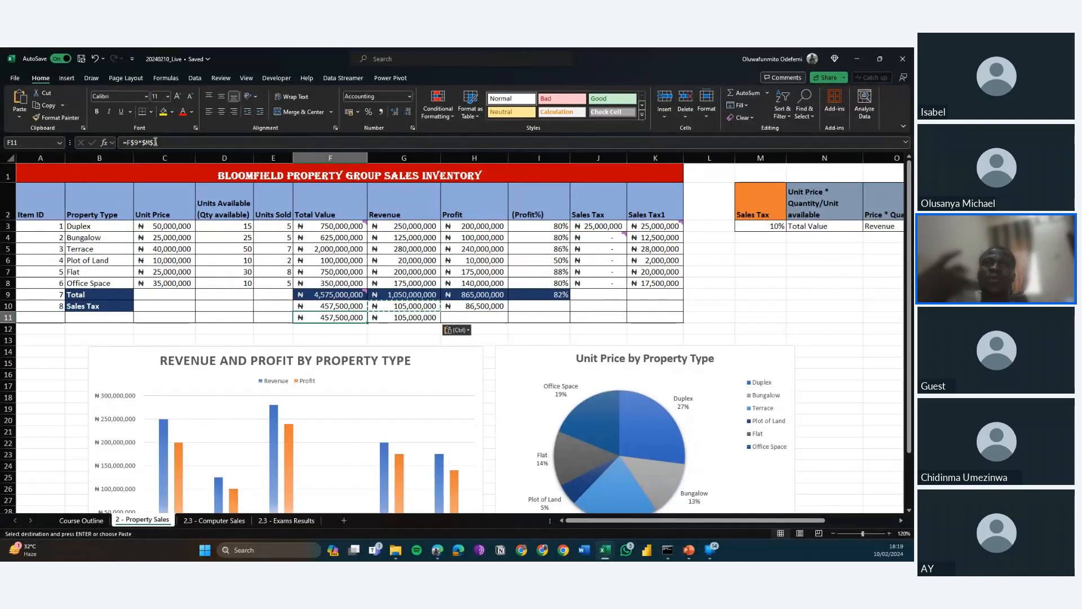
key("Delete")
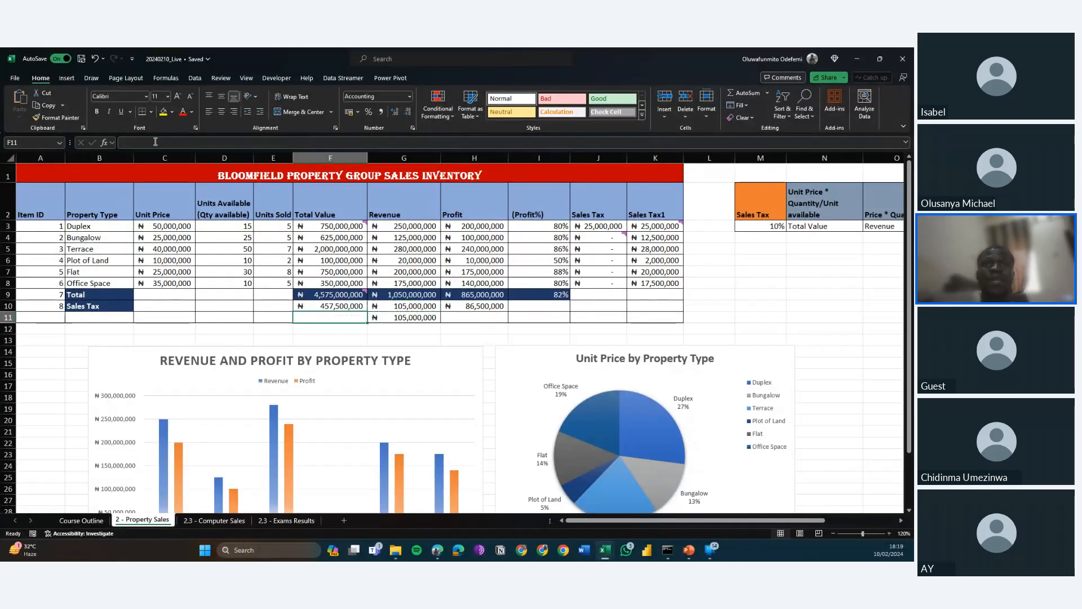
key("Right")
key("Delete")
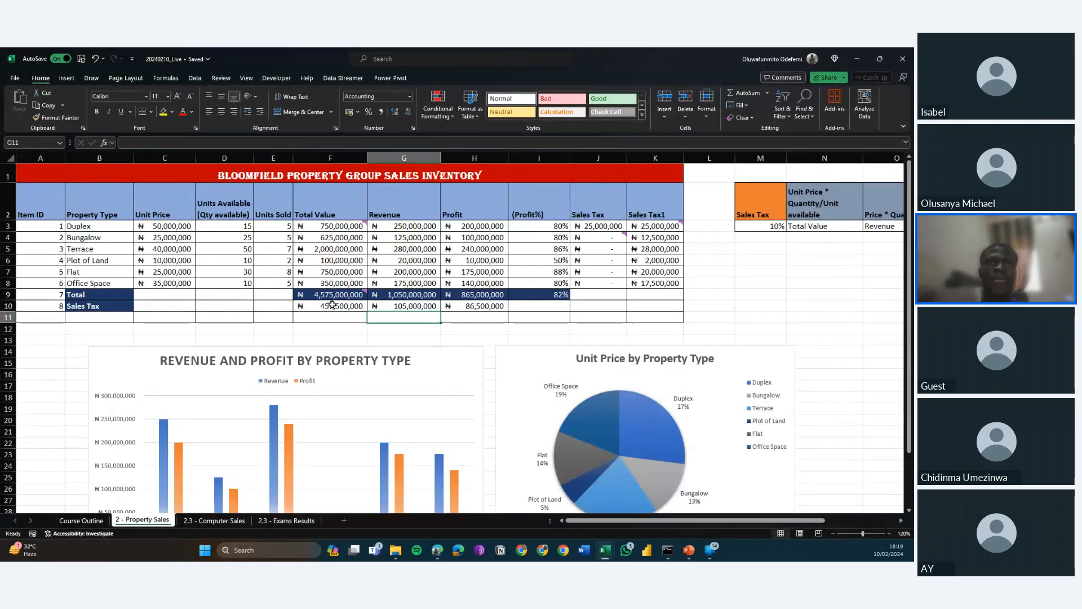
Clear the test AND formula from J12 on the 2.3 - Exams Results sheet.
left_click(271, 521)
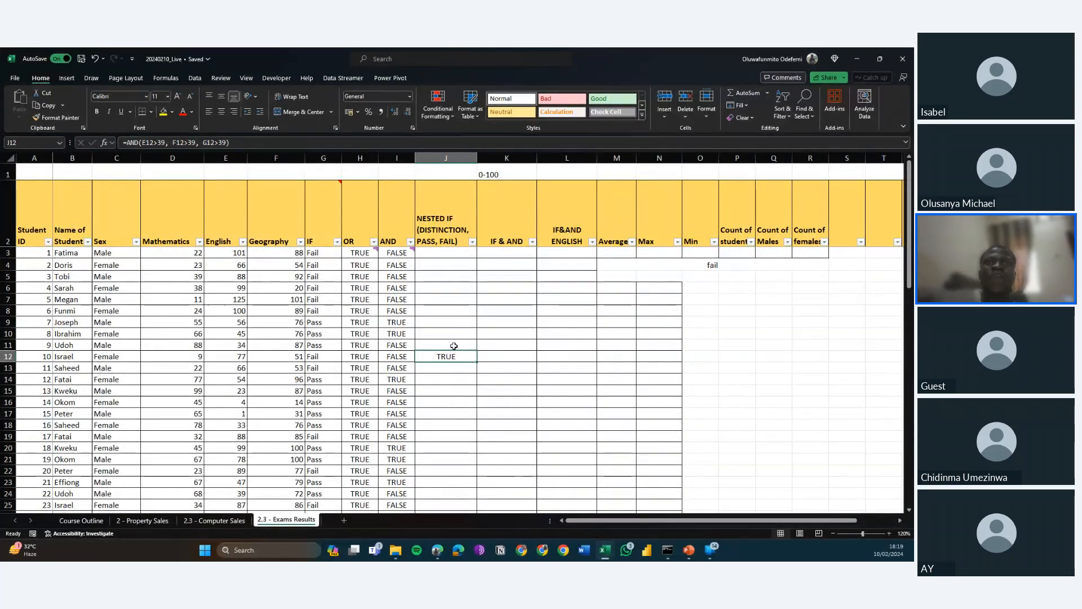
key("Return")
left_click(439, 357)
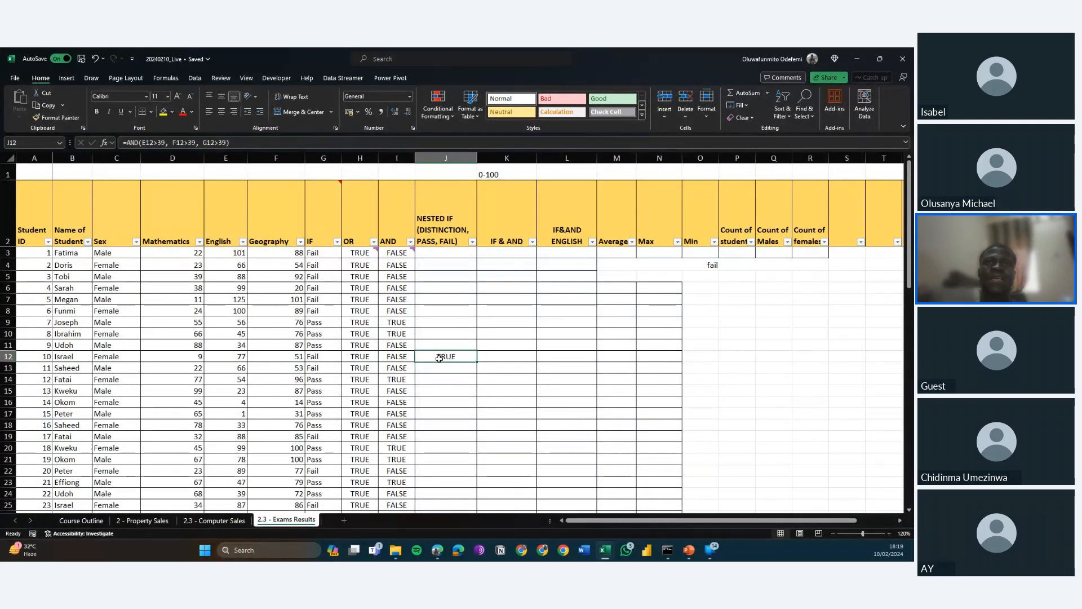
key("Delete")
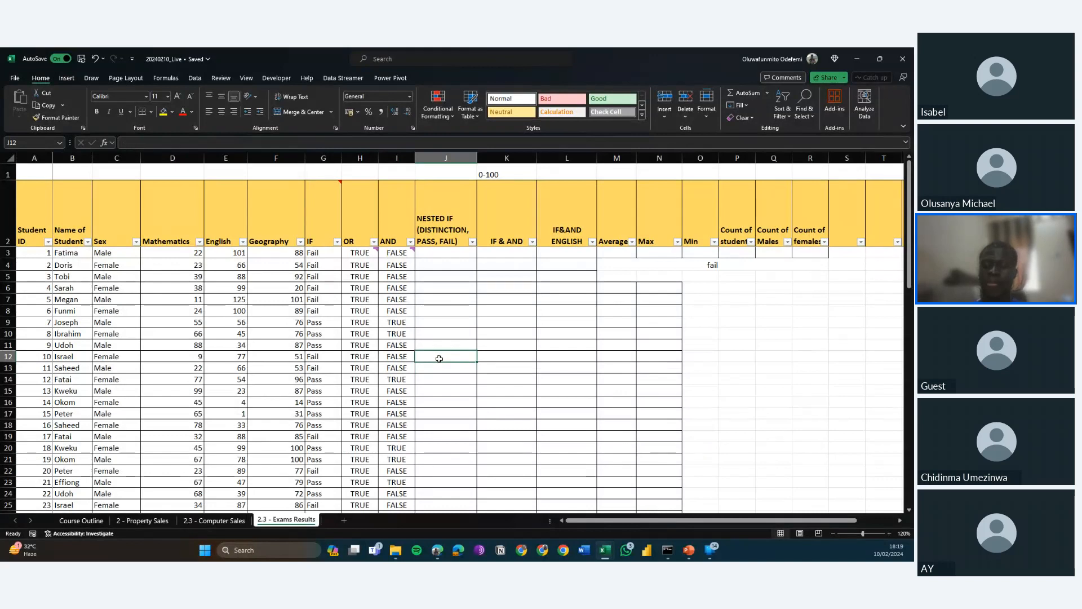
key("Up")
key("Up")
key("Up")
key("Up")
key("Up")
key("Up")
key("Up")
key("Up")
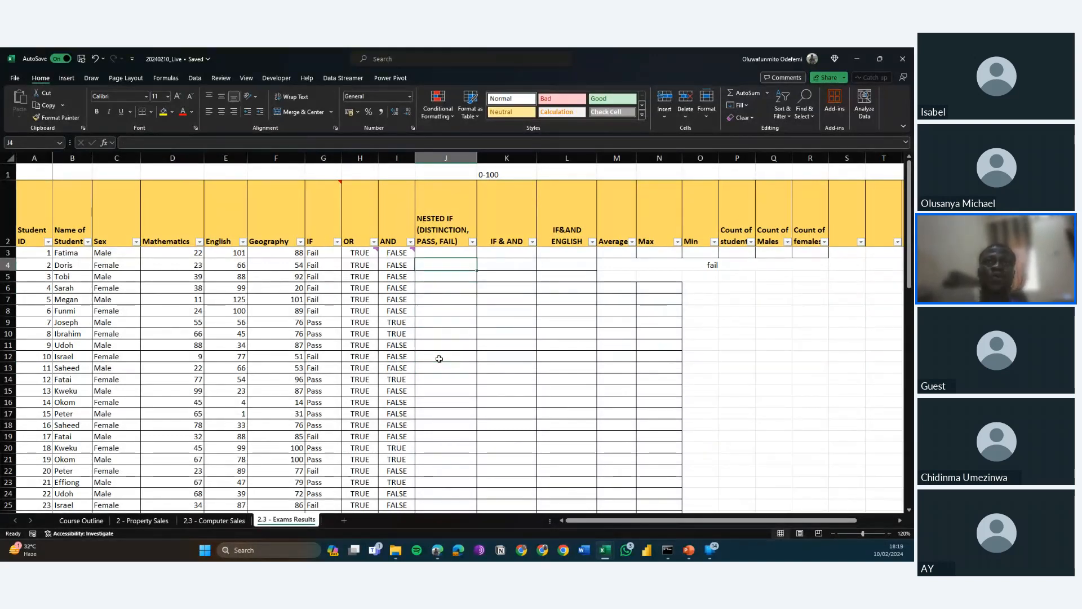
key("Up")
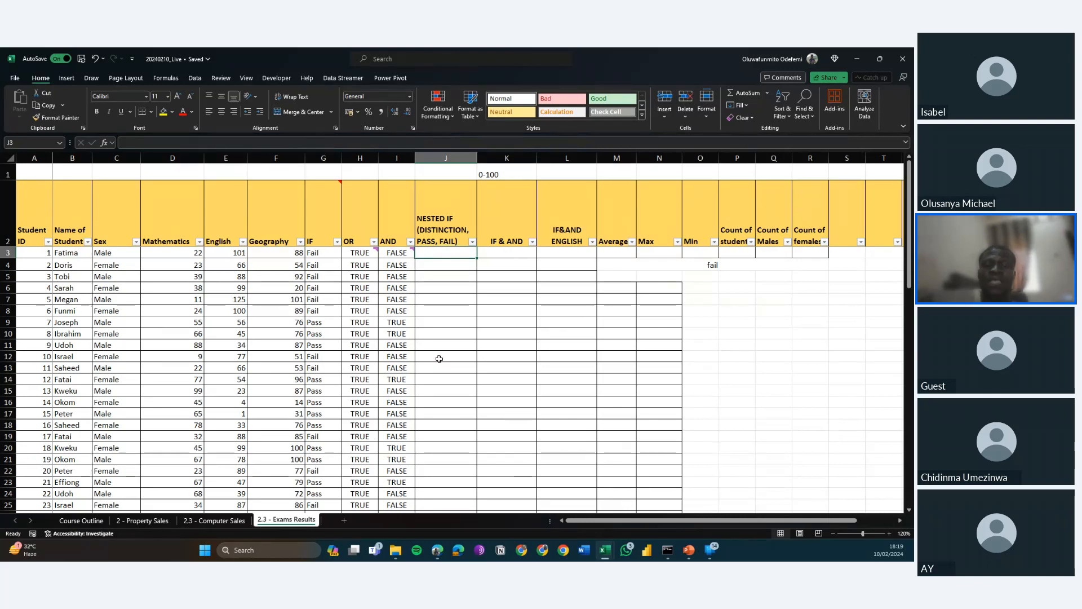
key("alt+Tab")
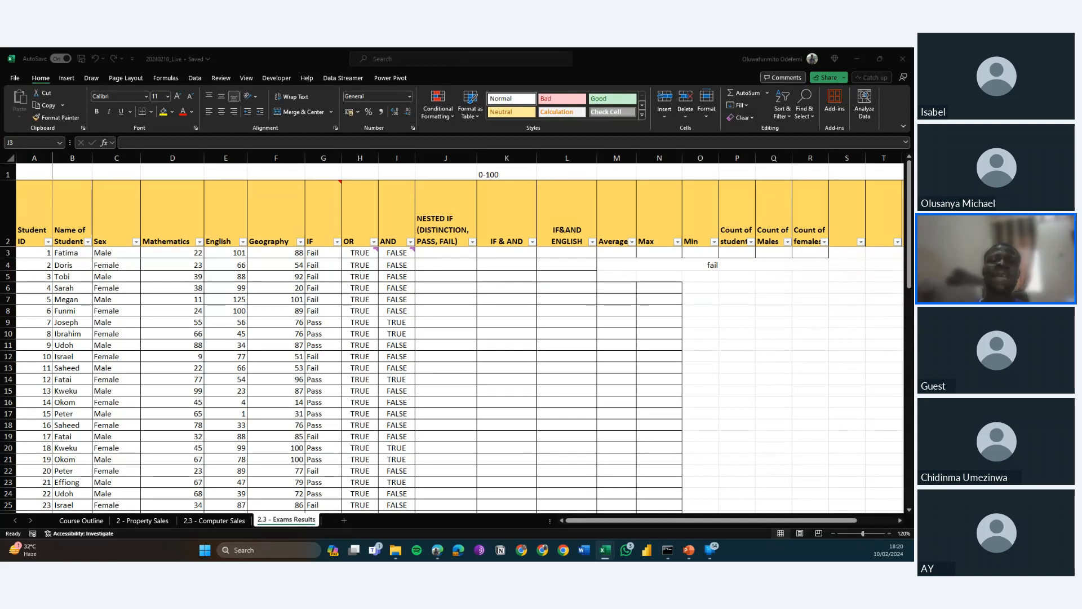
left_click(441, 253)
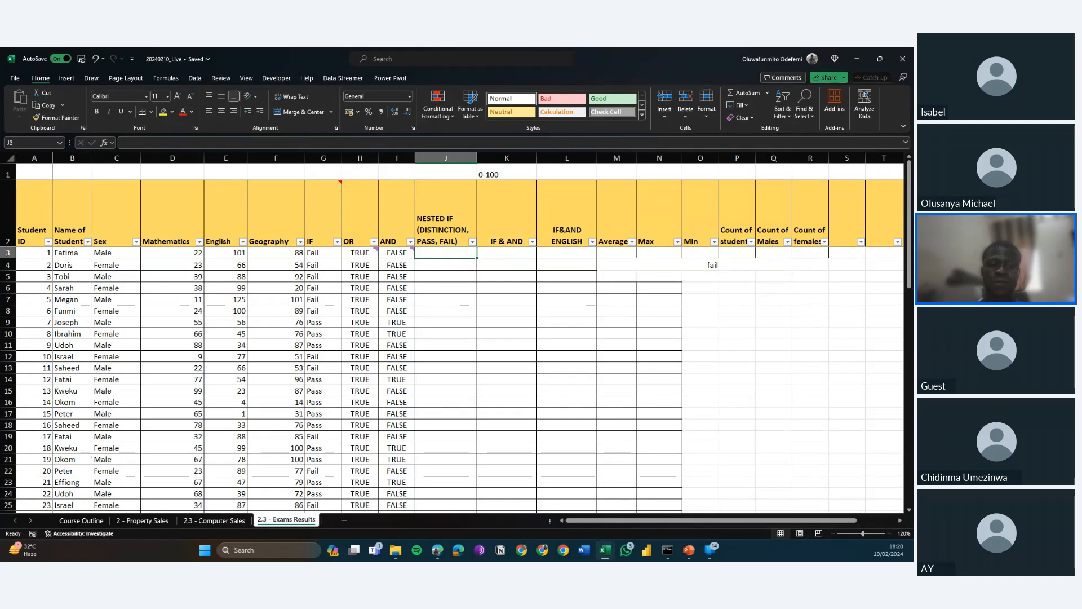
key("alt+Tab")
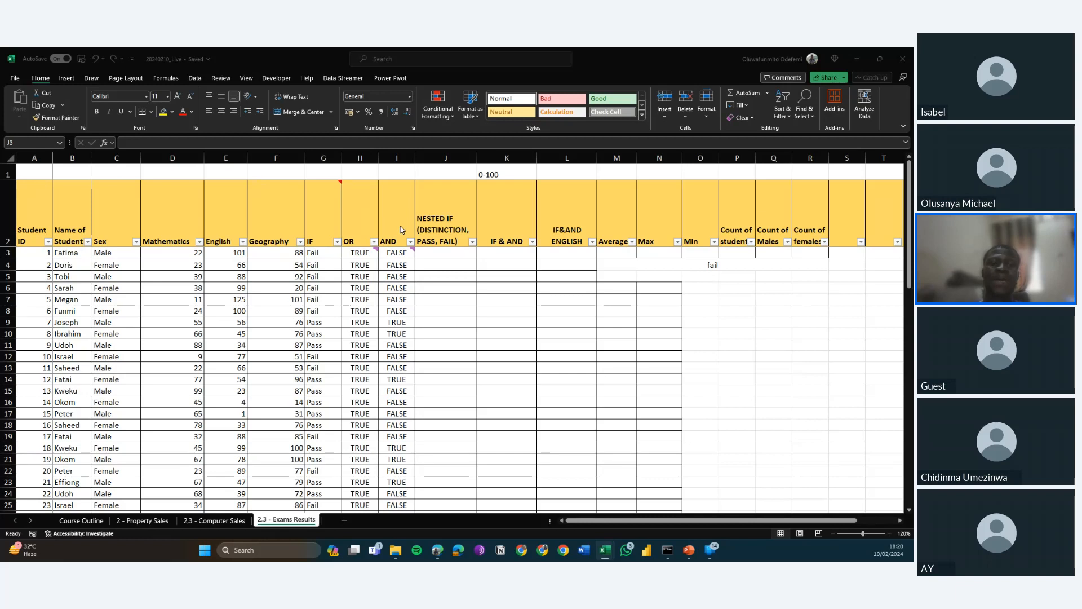
left_click(440, 253)
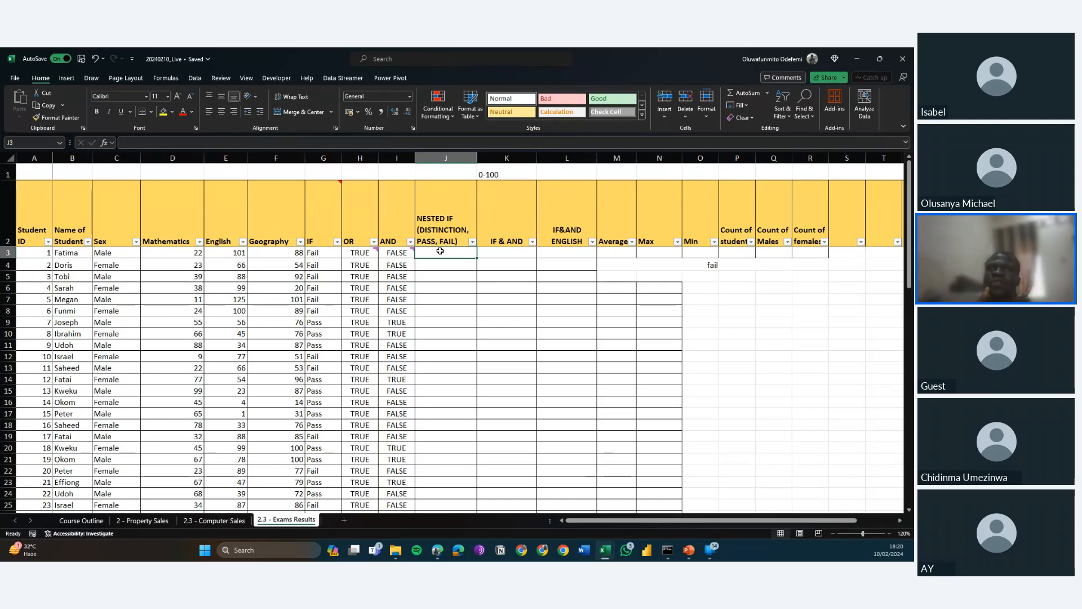
left_click(451, 283)
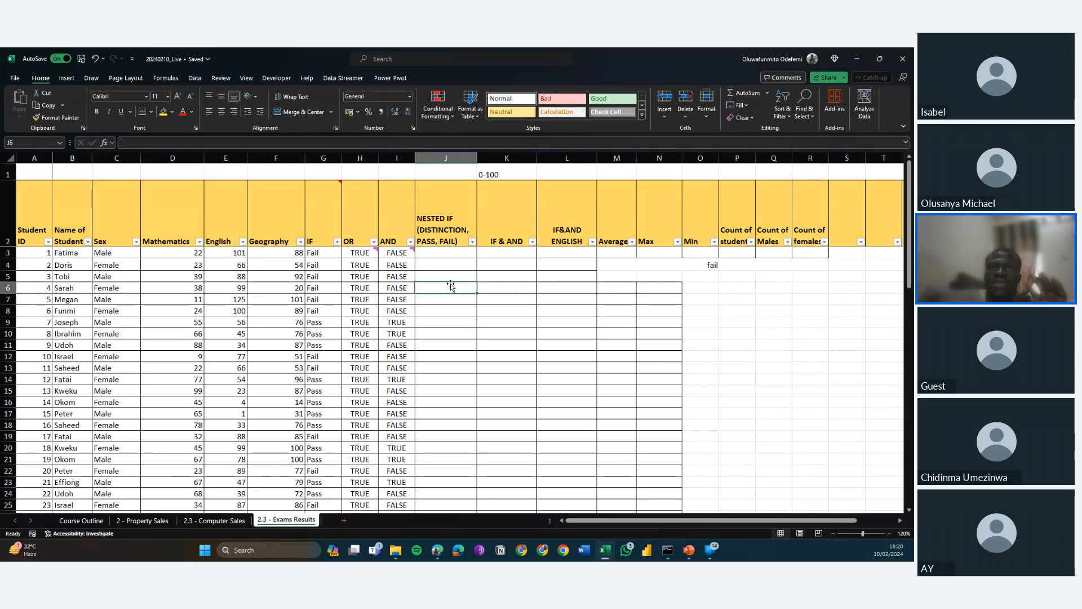